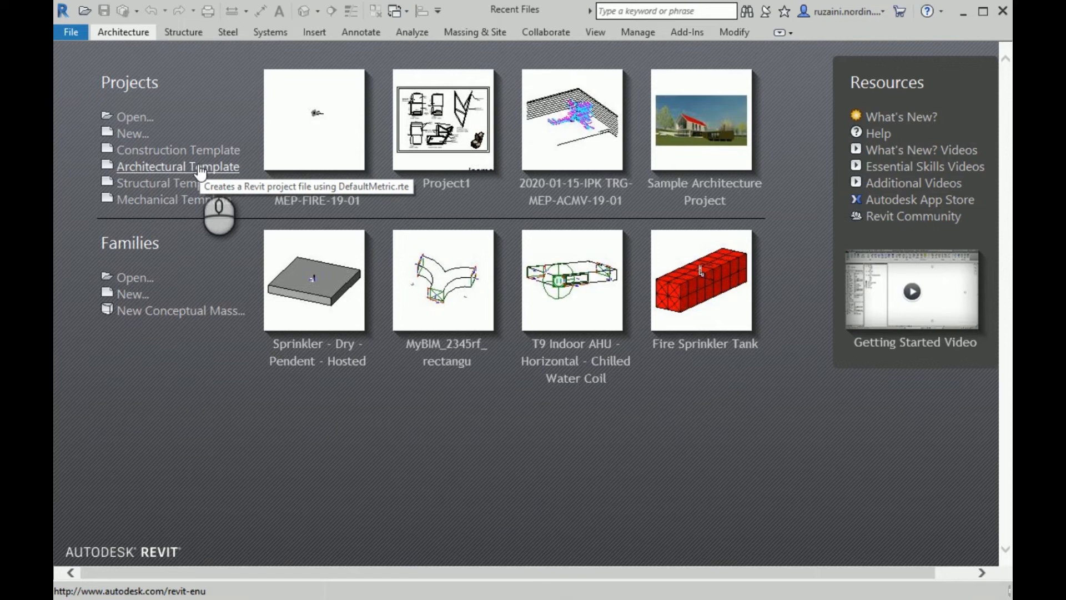
Create a new project from the Architectural Template
click(198, 166)
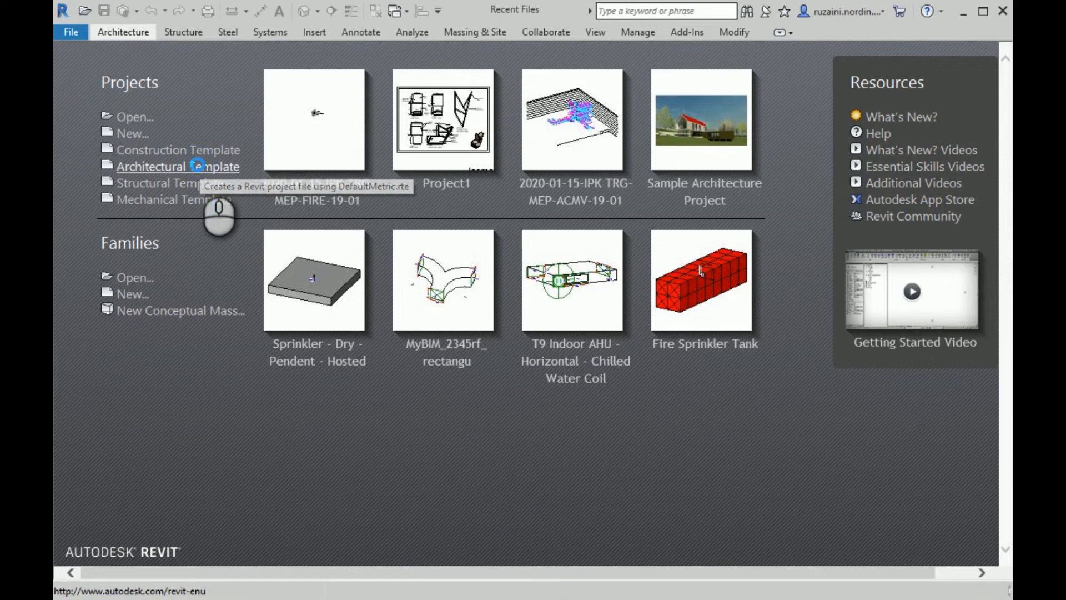
click(559, 304)
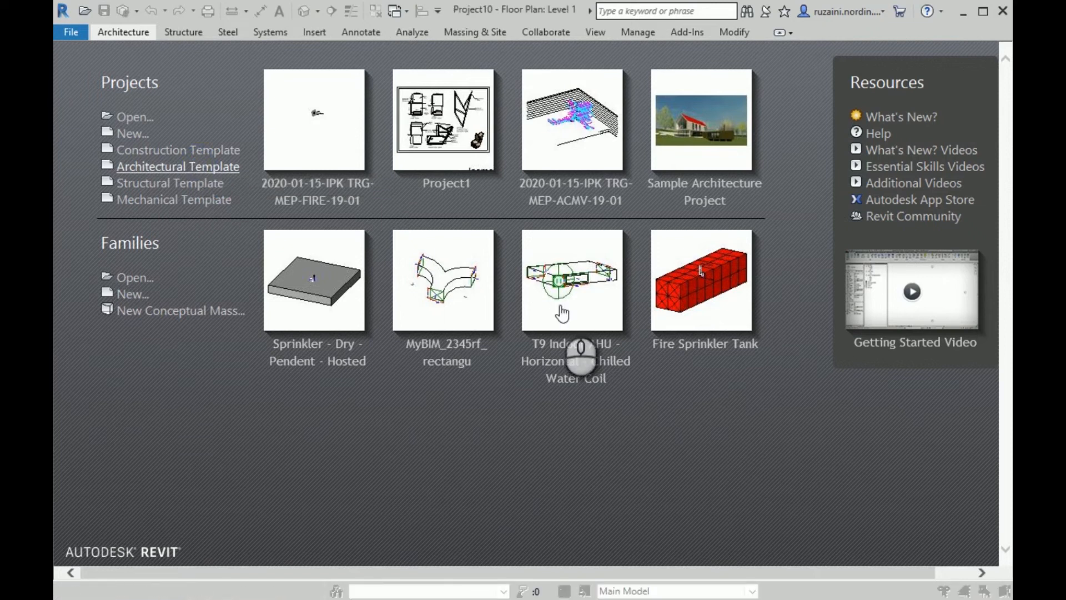
scroll(413, 321, down, 2)
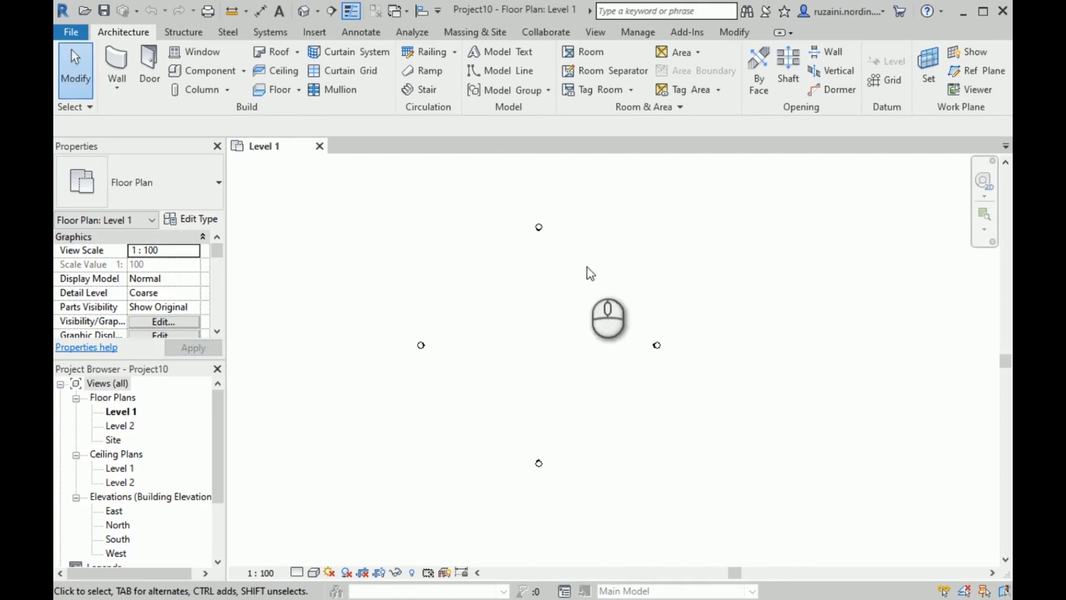
scroll(587, 266, up, 1)
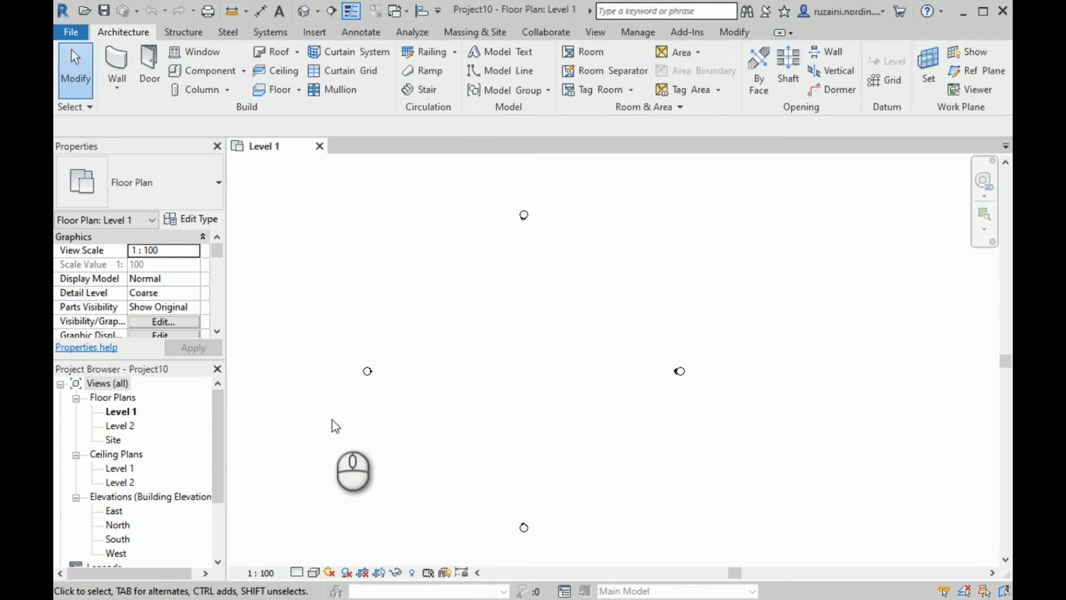
scroll(346, 409, down, 2)
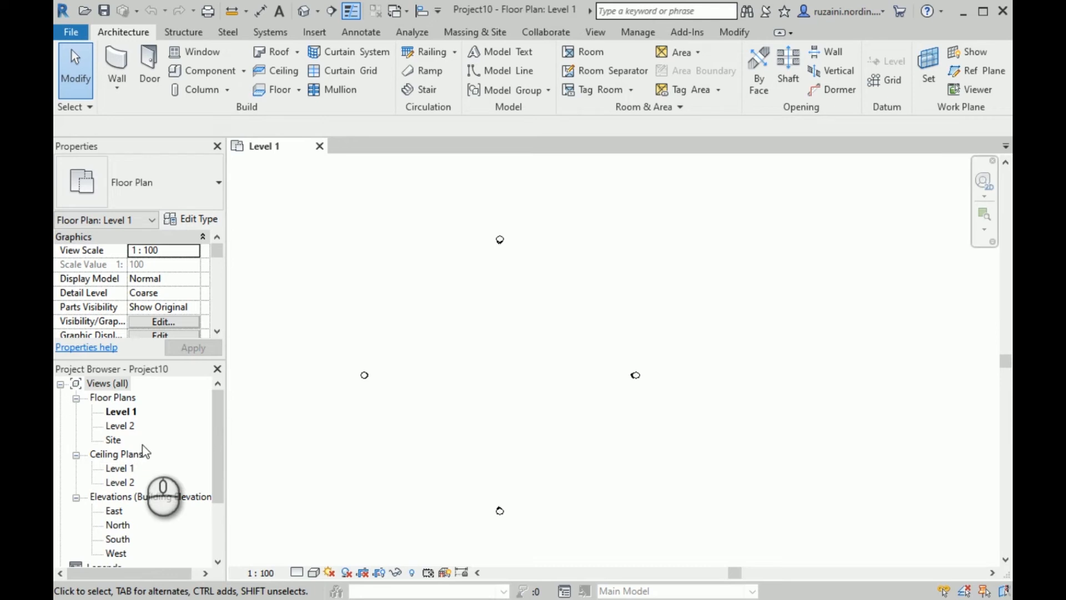
Open the Site floor plan view
double_click(114, 439)
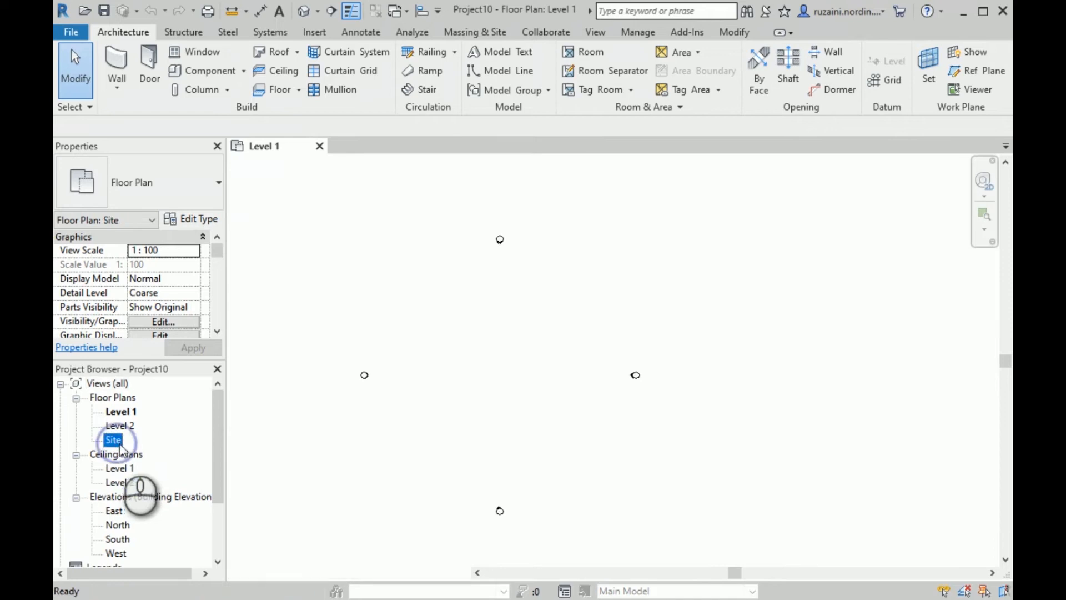
scroll(426, 381, down, 1)
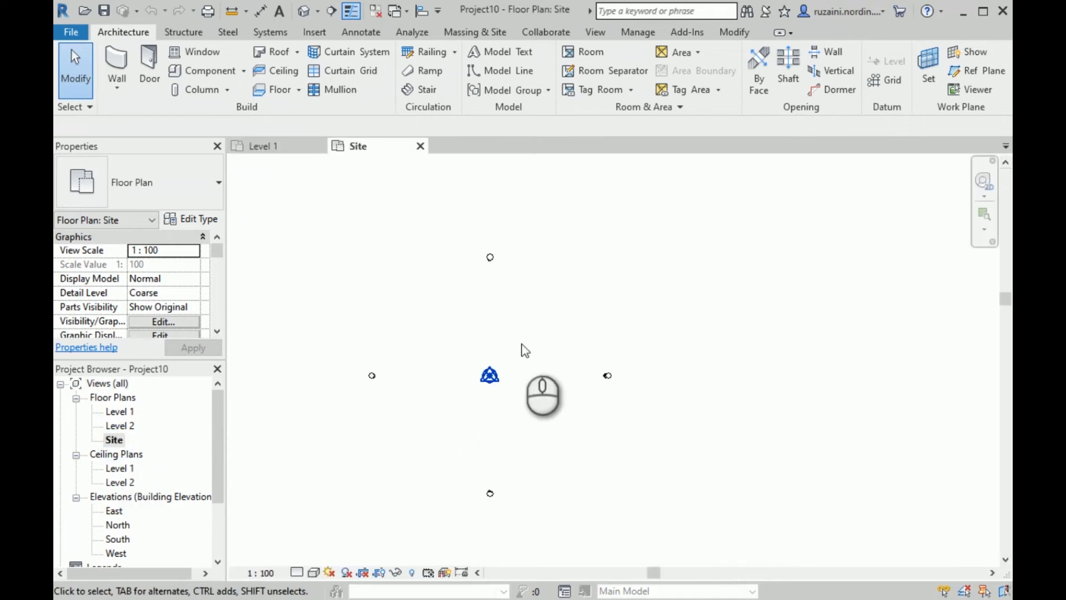
scroll(521, 345, up, 1)
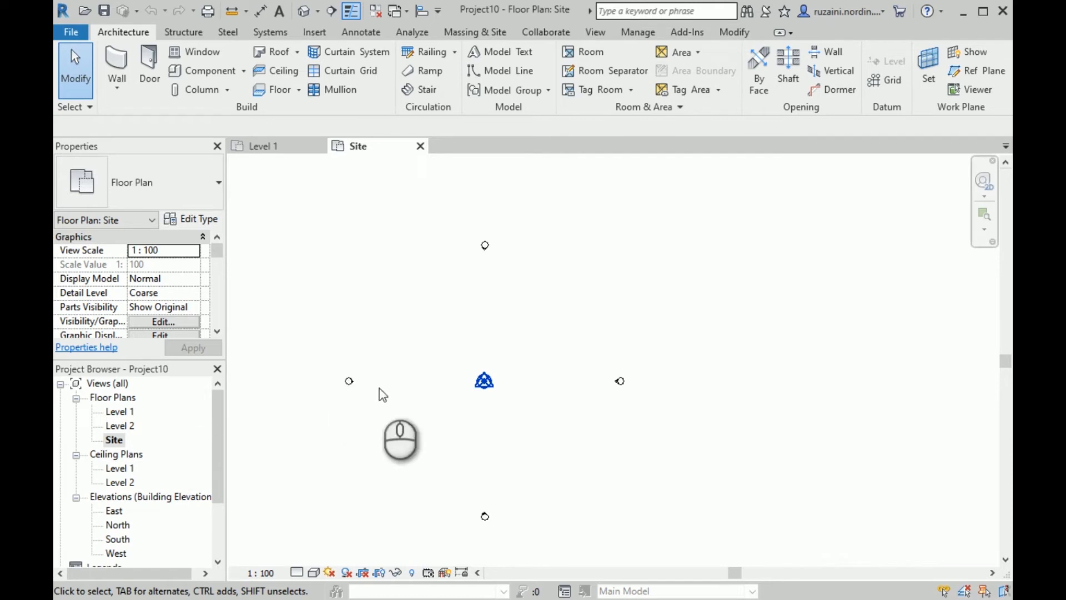
scroll(473, 264, down, 2)
scroll(473, 264, up, 2)
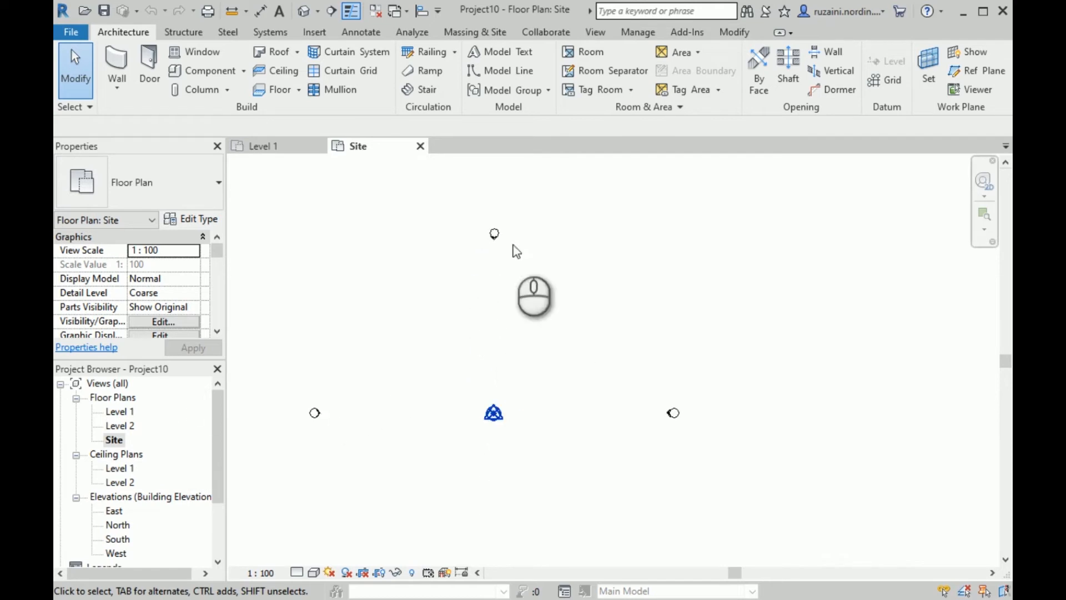
Start a toposurface and place four points at absolute elevation -750 in an arc north to east of the project base point
click(483, 32)
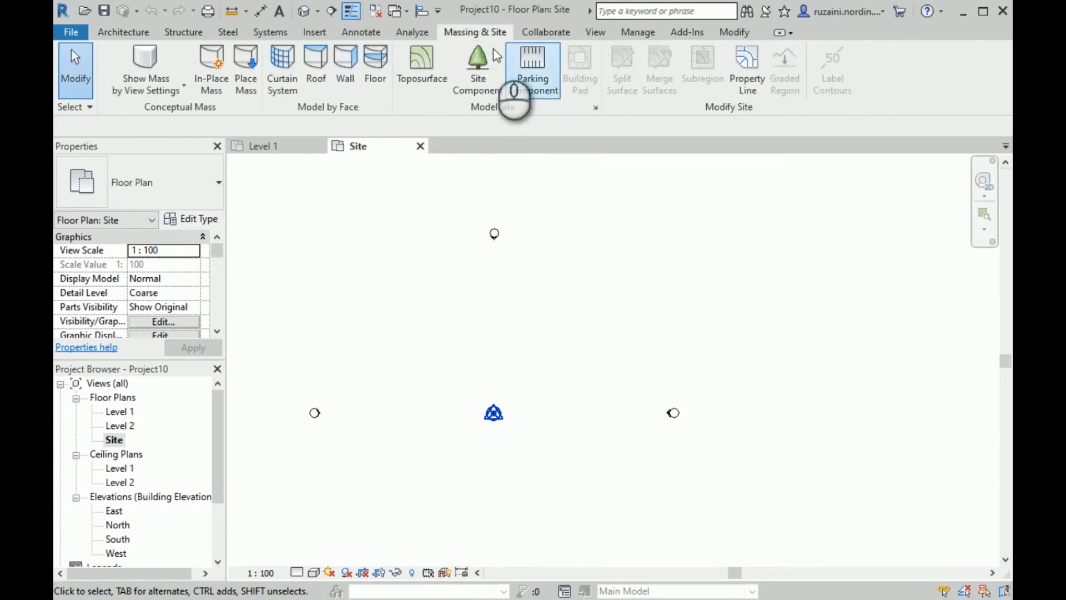
click(421, 65)
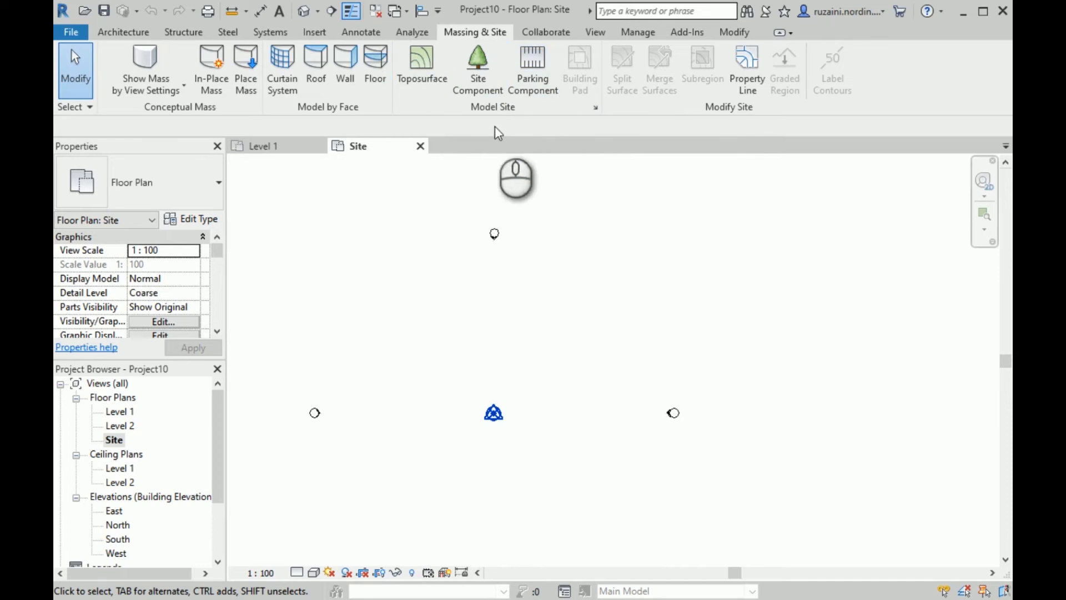
click(438, 84)
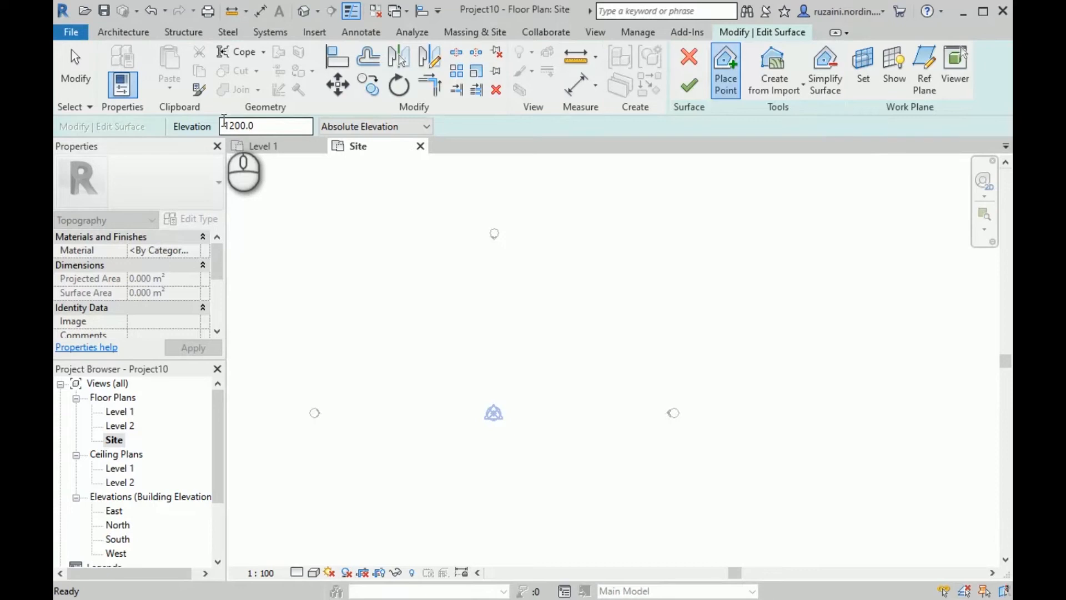
drag(266, 129, 214, 130)
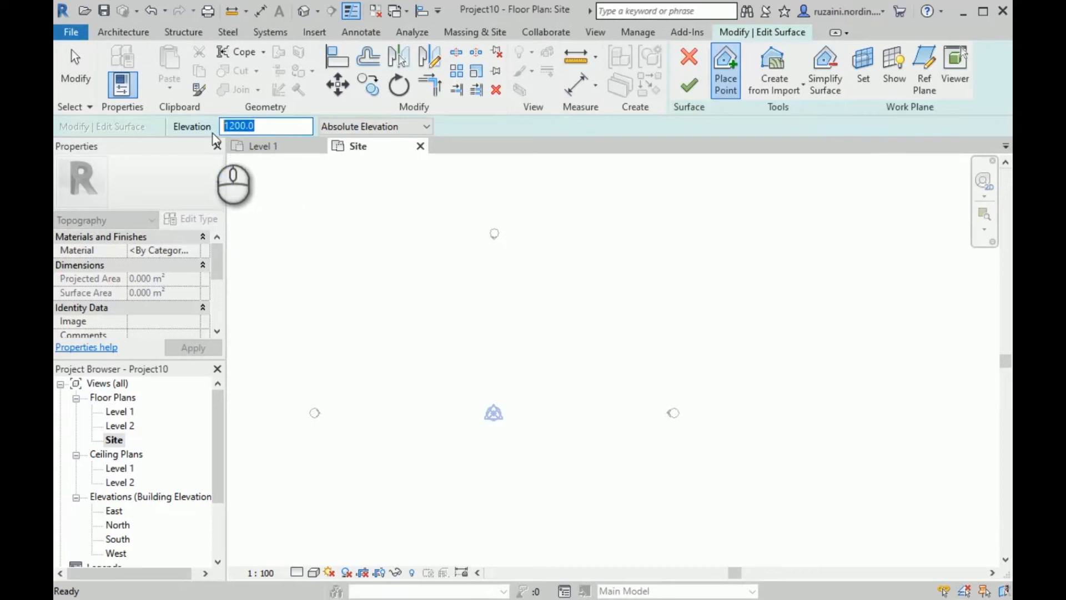
text(-750)
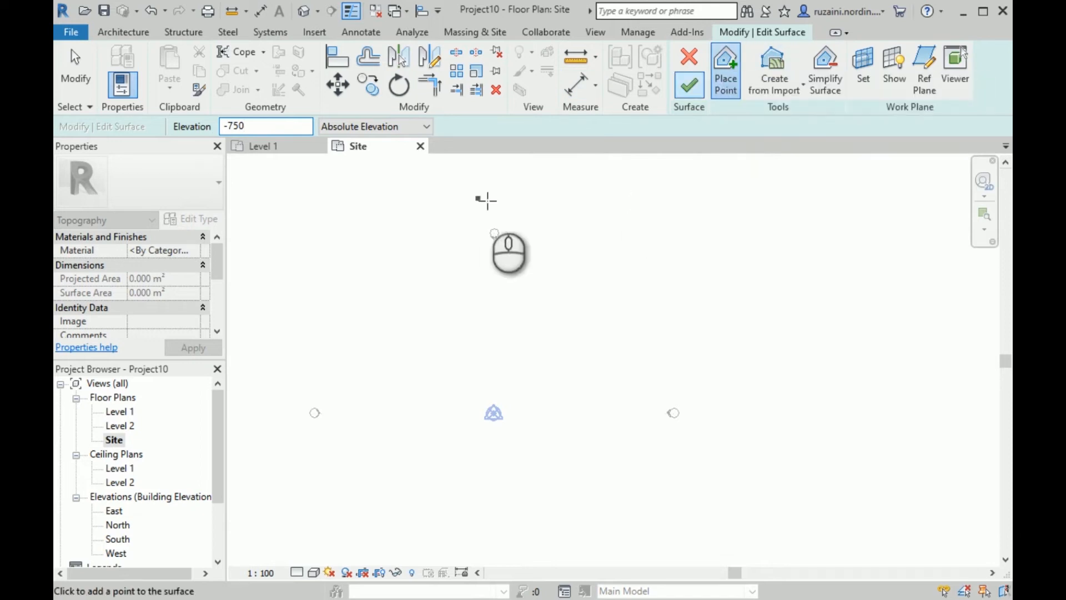
scroll(513, 267, down, 2)
scroll(517, 297, up, 3)
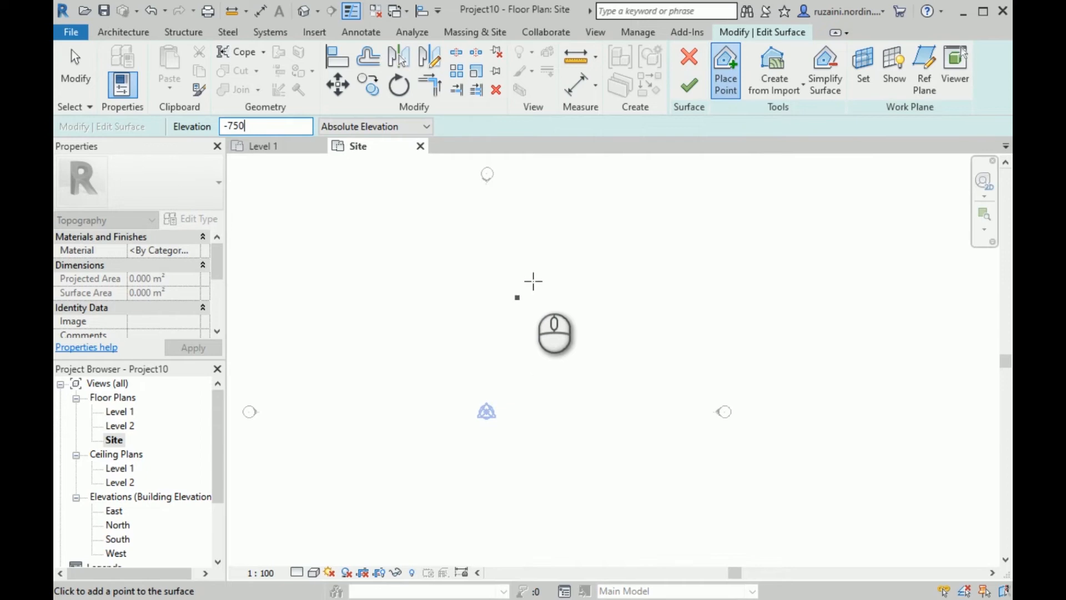
scroll(550, 294, down, 1)
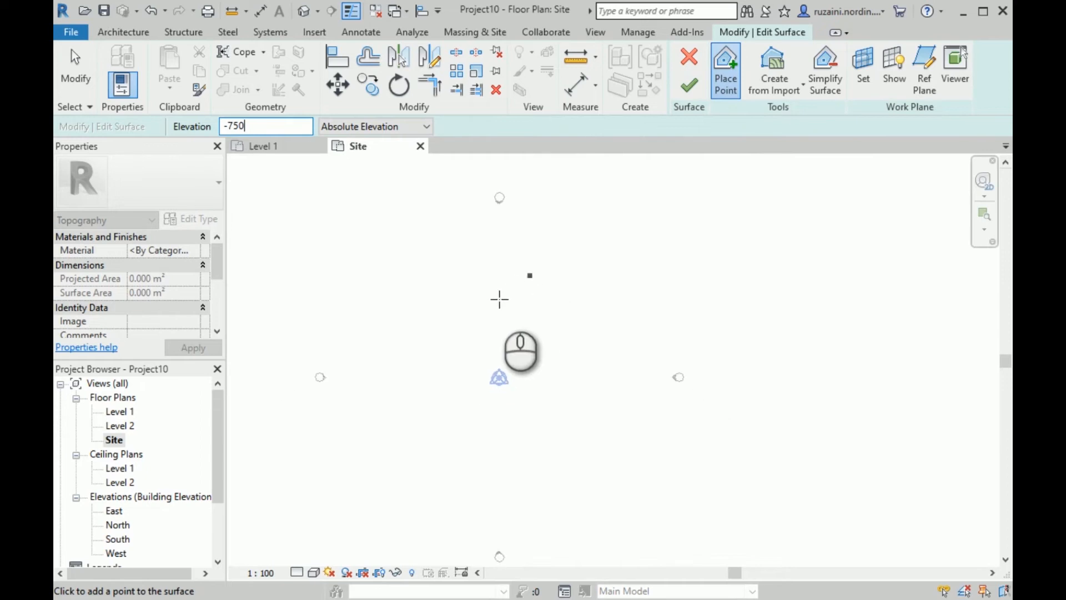
click(434, 285)
click(532, 272)
click(558, 289)
click(600, 325)
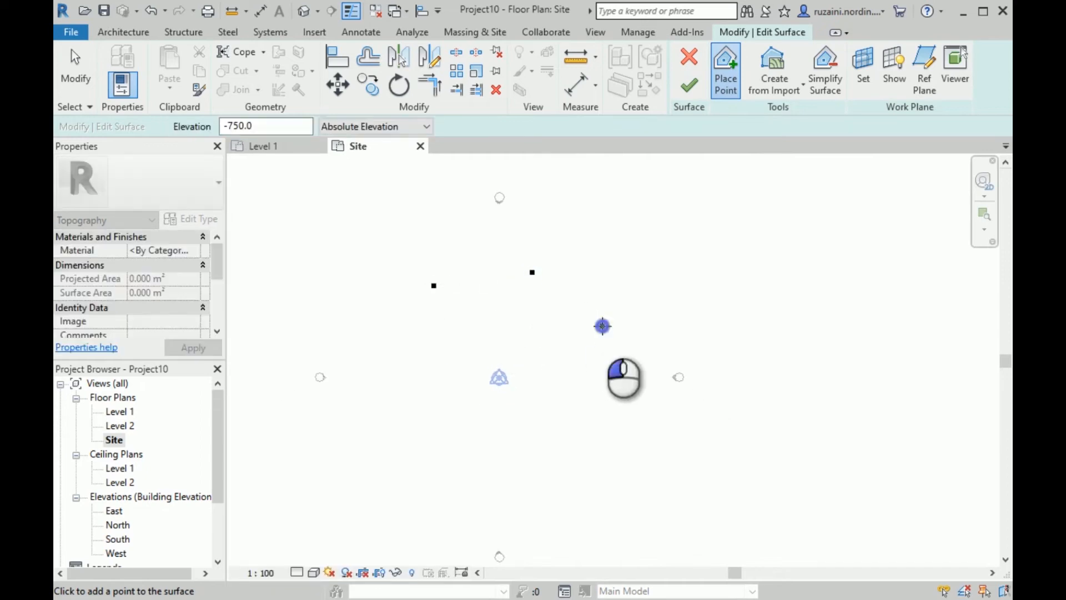
click(624, 372)
scroll(624, 371, down, 2)
scroll(599, 413, up, 2)
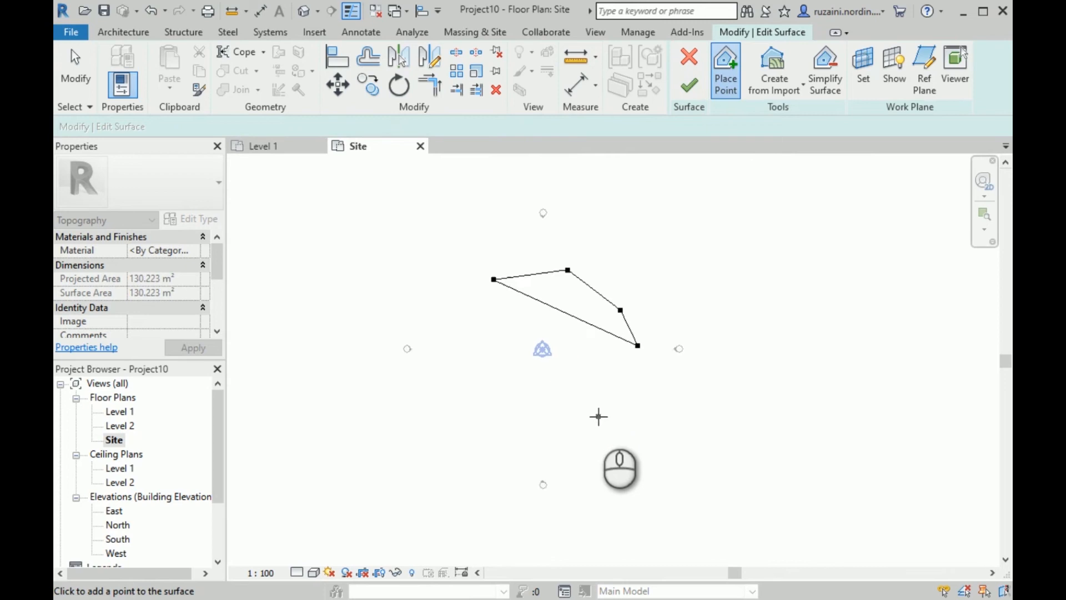
Place seven more points at elevation -750 around the south, west and northwest to complete the toposurface outline
click(639, 419)
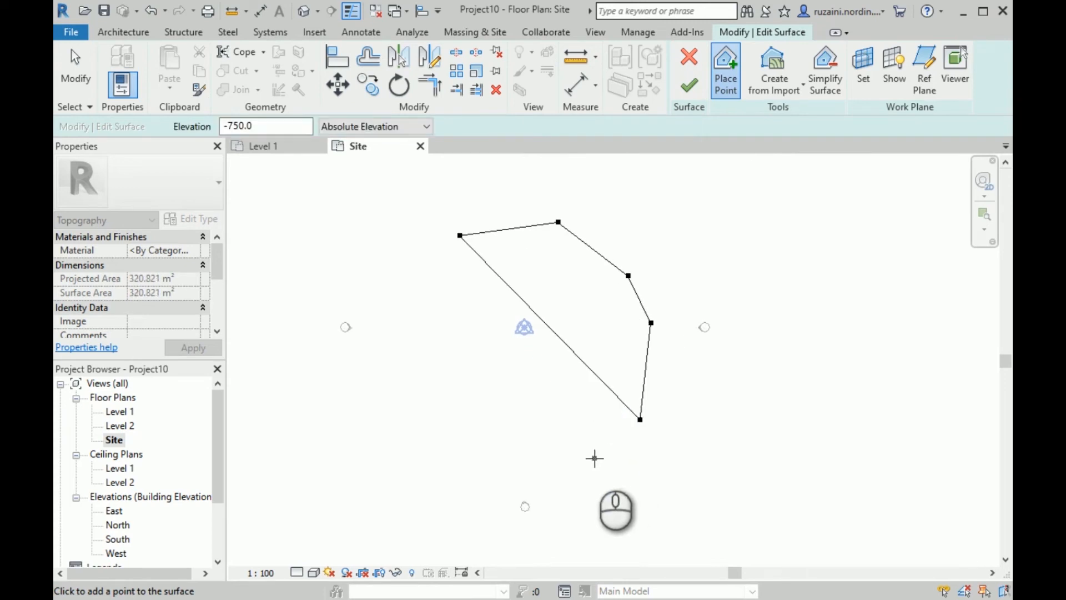
click(594, 458)
click(506, 469)
click(432, 450)
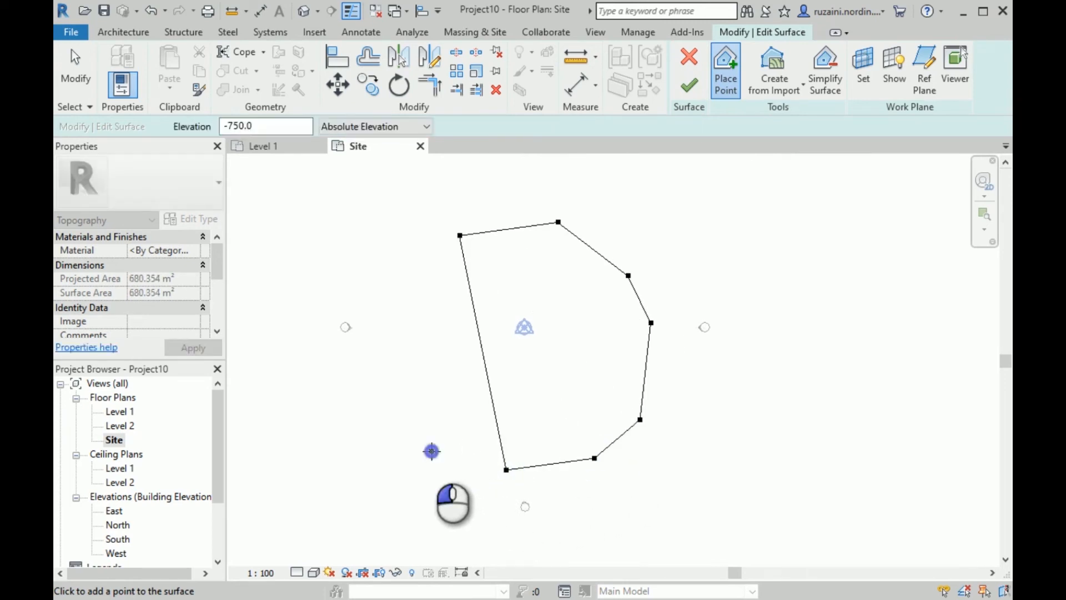
click(425, 331)
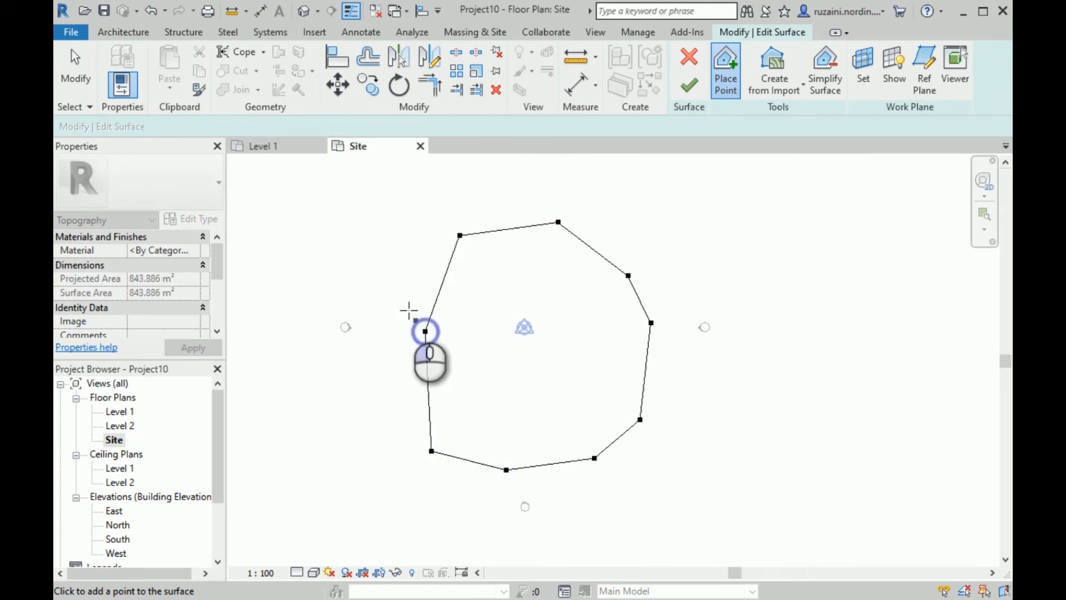
click(398, 270)
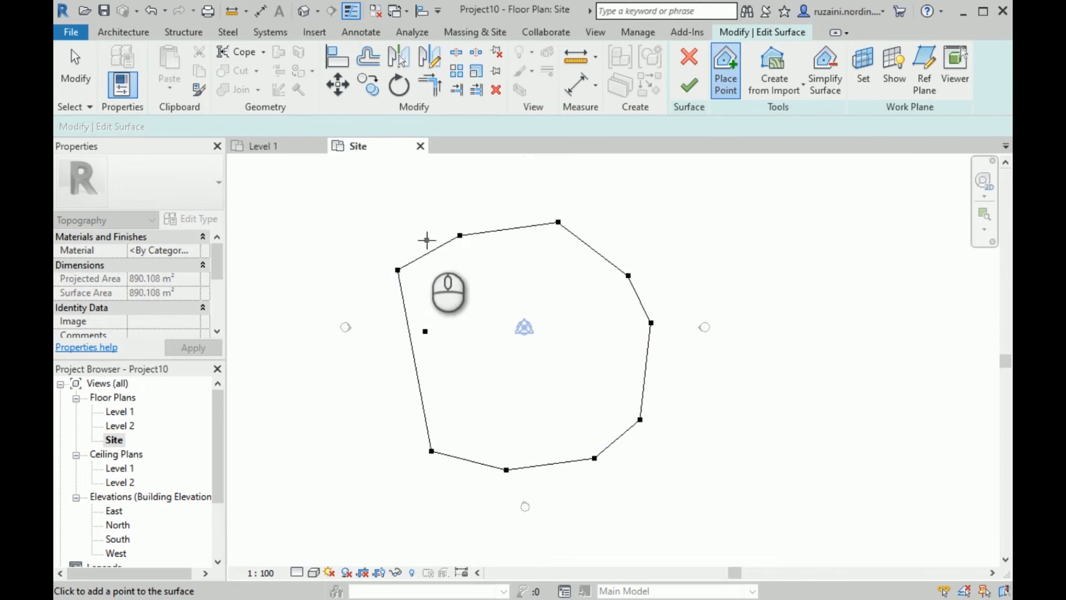
click(423, 238)
Place five toposurface points at absolute elevation -300 outside the outline, from its north edge around the west side to the southwest
scroll(768, 281, down, 2)
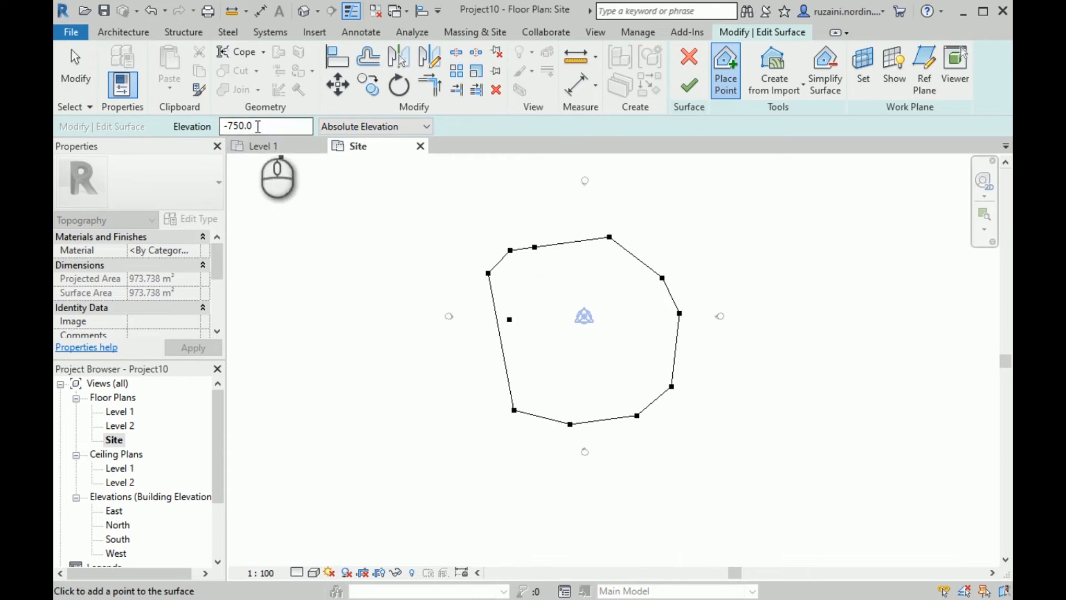
drag(255, 126, 231, 127)
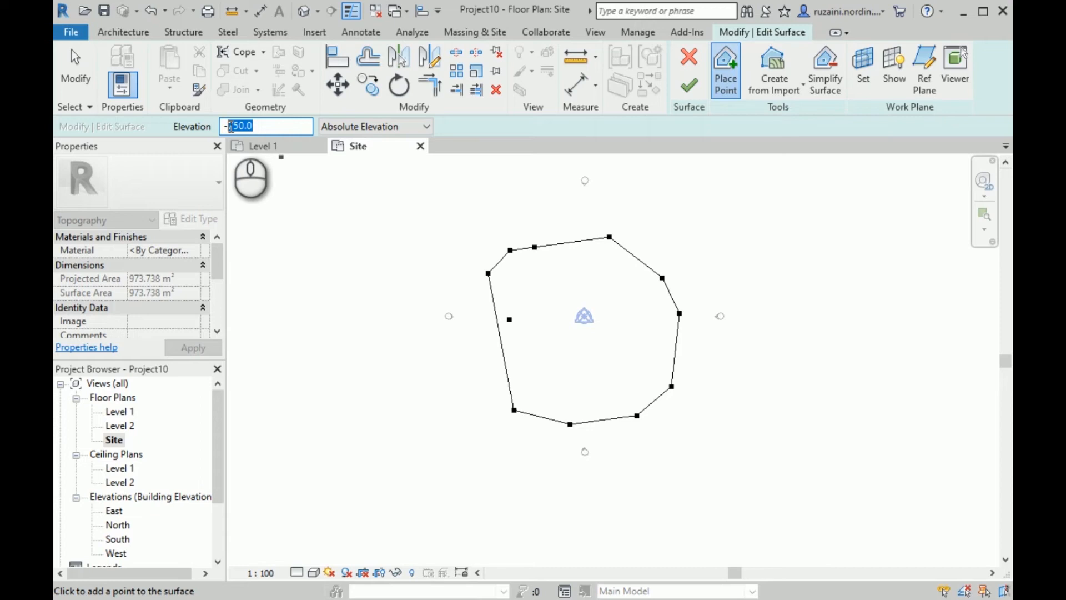
text(300)
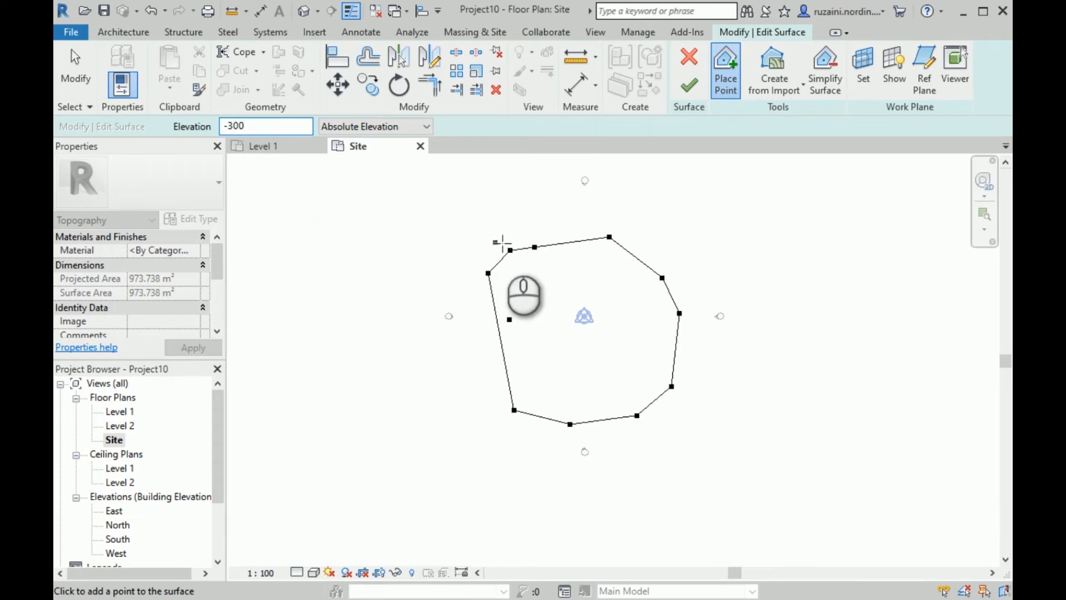
click(539, 226)
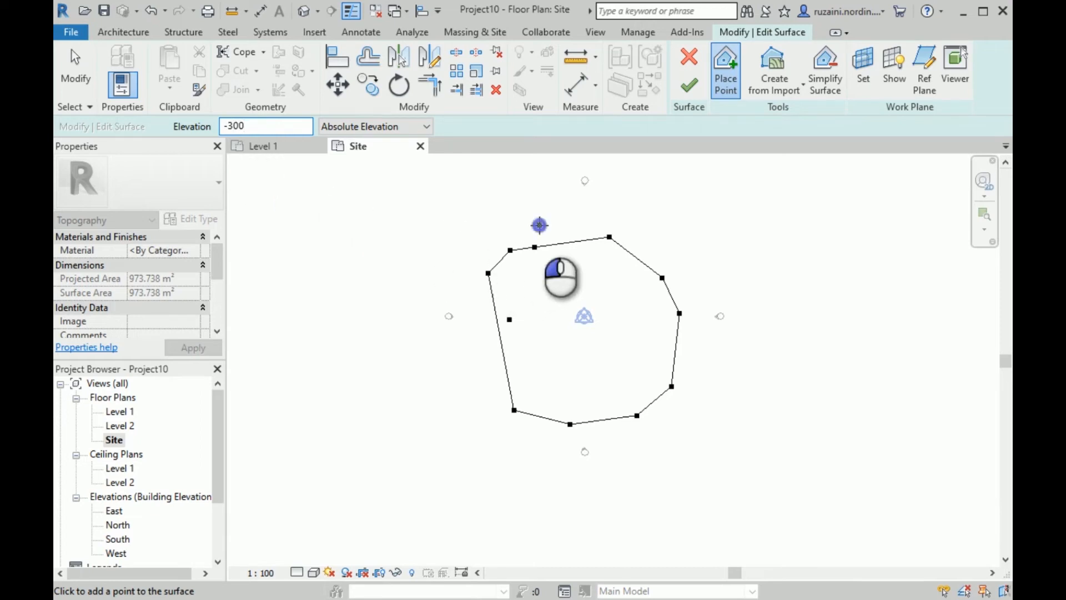
click(459, 266)
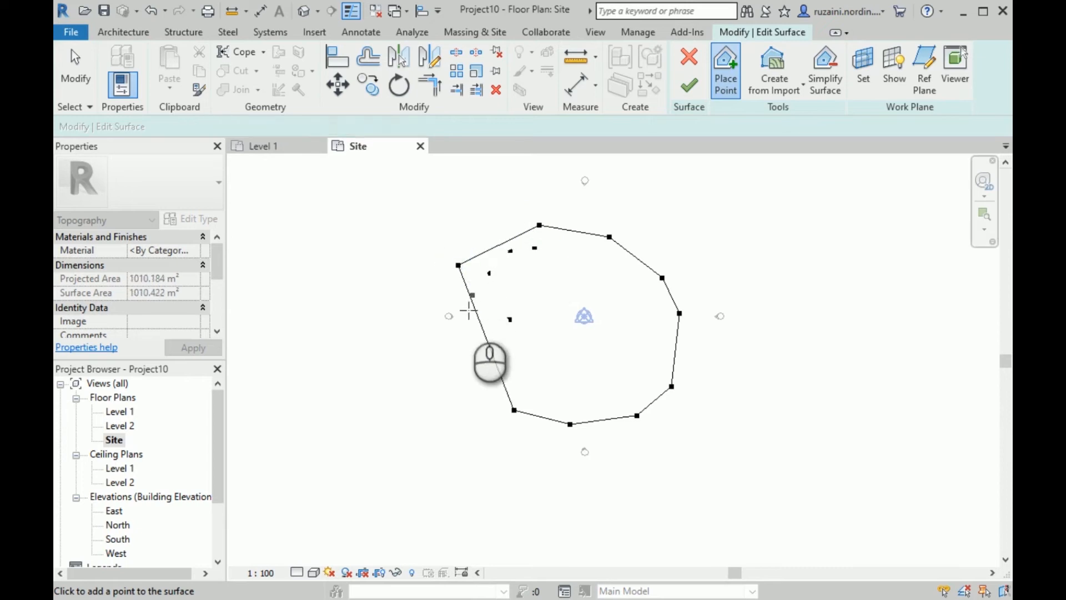
click(460, 342)
click(462, 408)
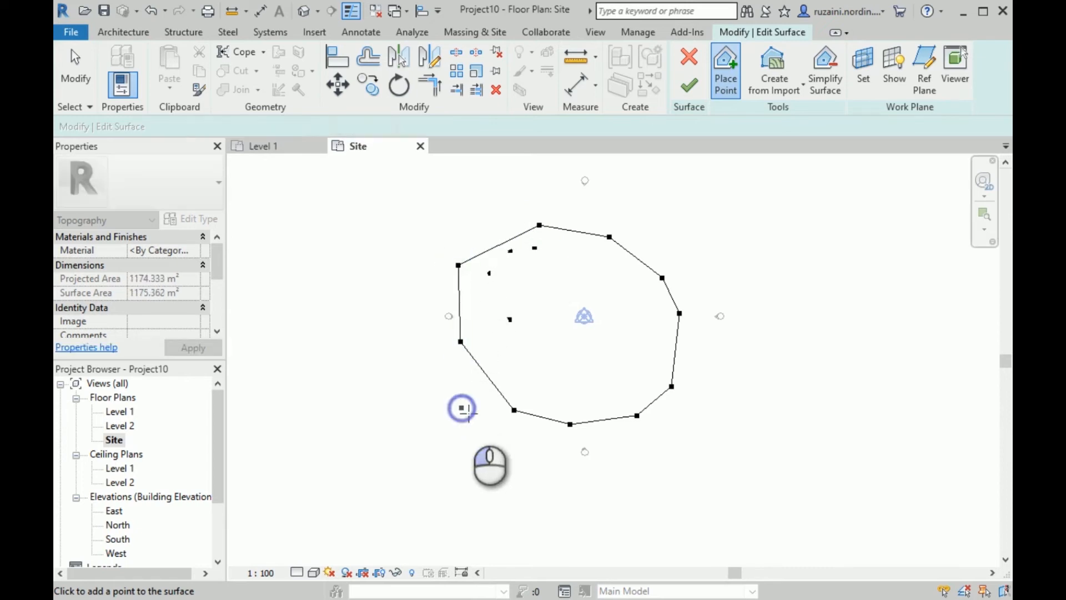
click(483, 460)
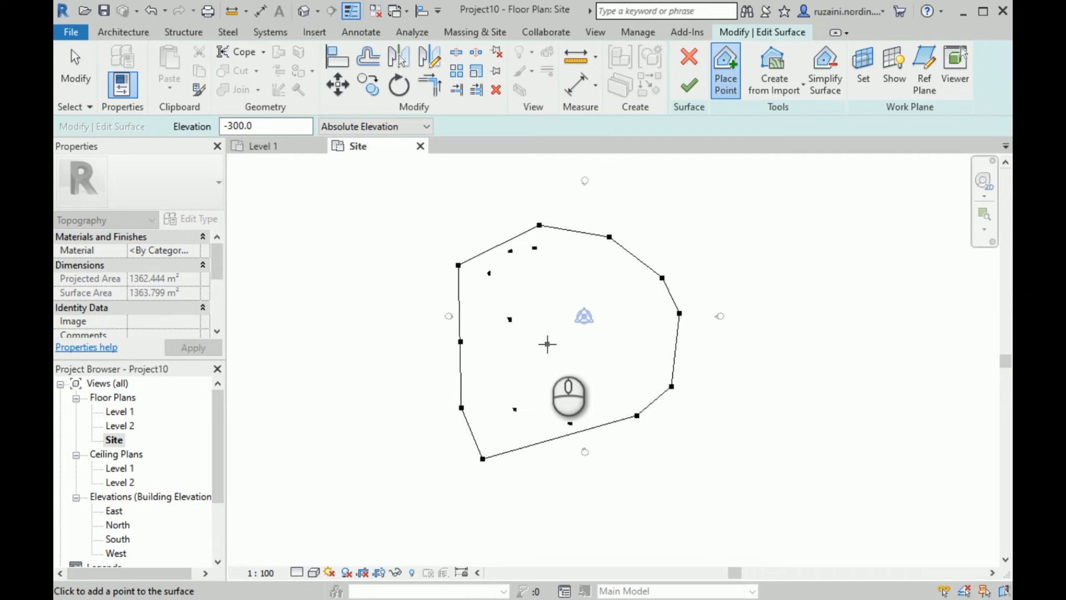
Place four points at absolute elevation 600 beyond the west side of the toposurface and finish the surface
drag(256, 125, 232, 121)
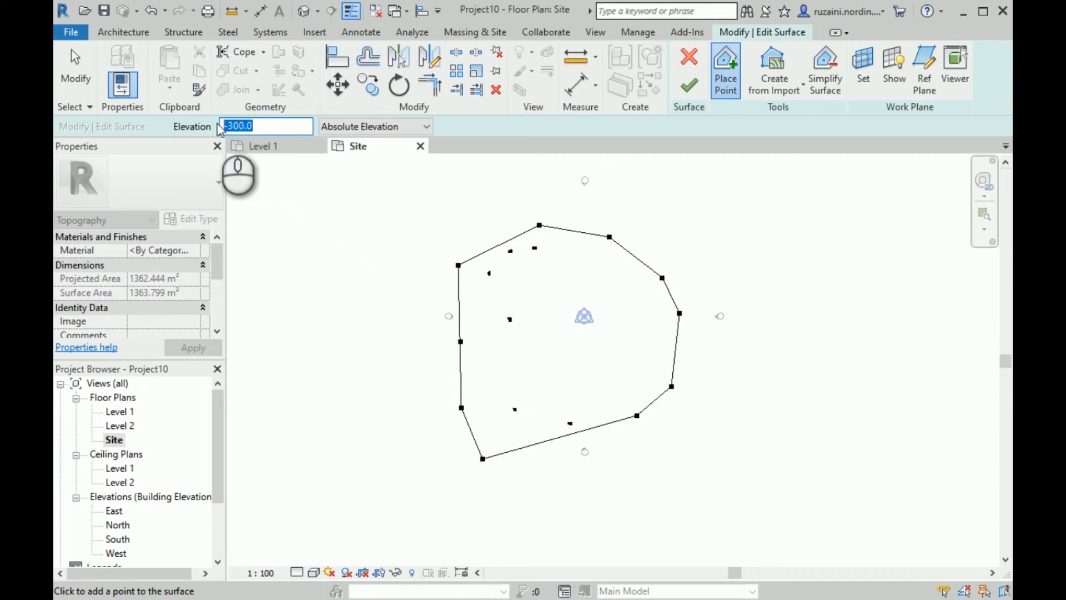
click(261, 172)
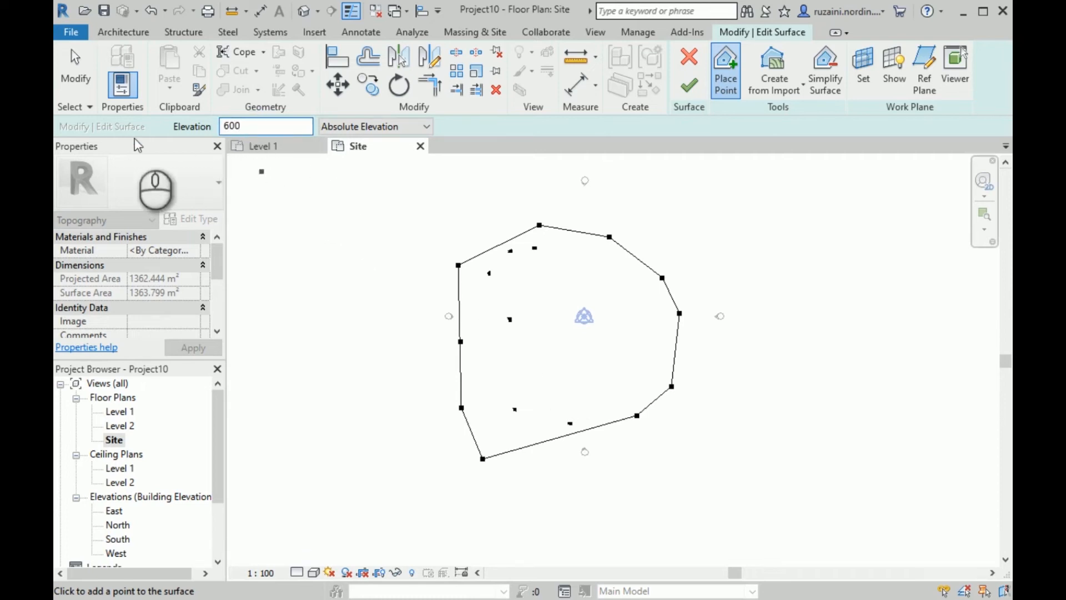
click(448, 231)
click(417, 322)
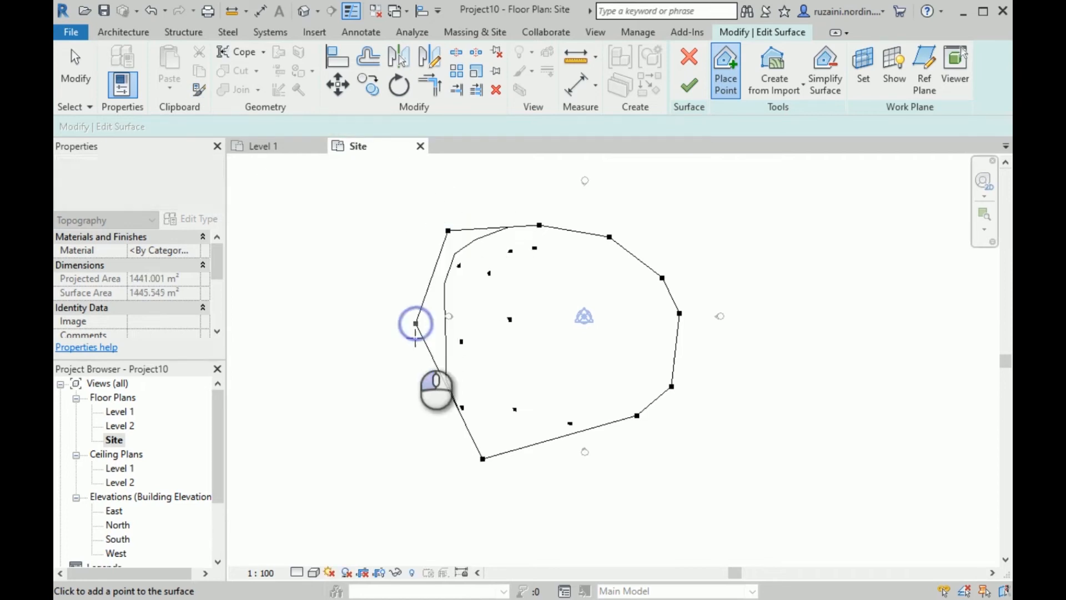
click(412, 410)
click(439, 469)
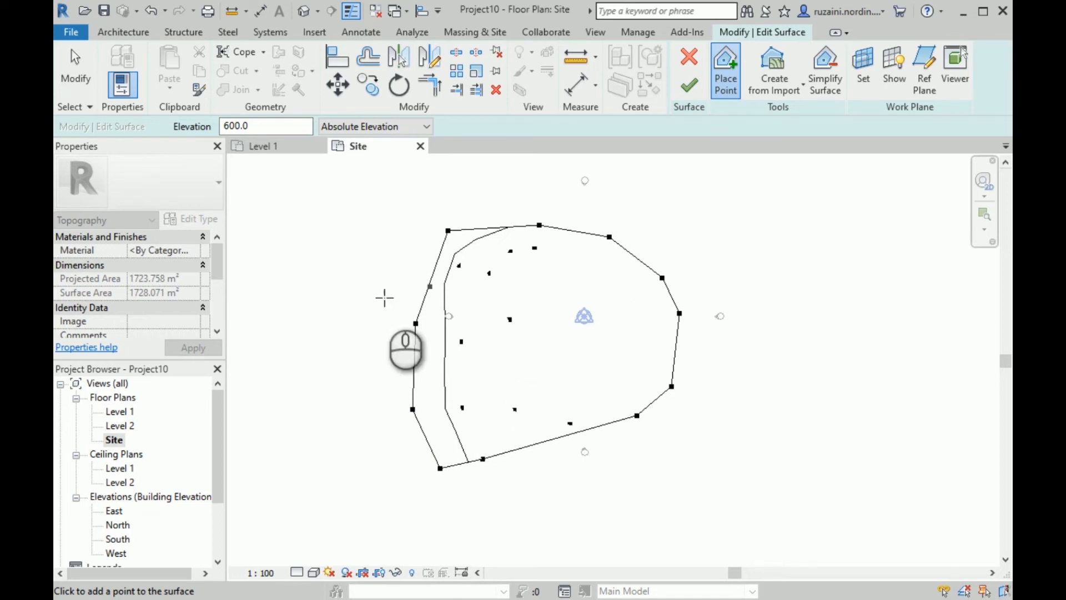
click(742, 202)
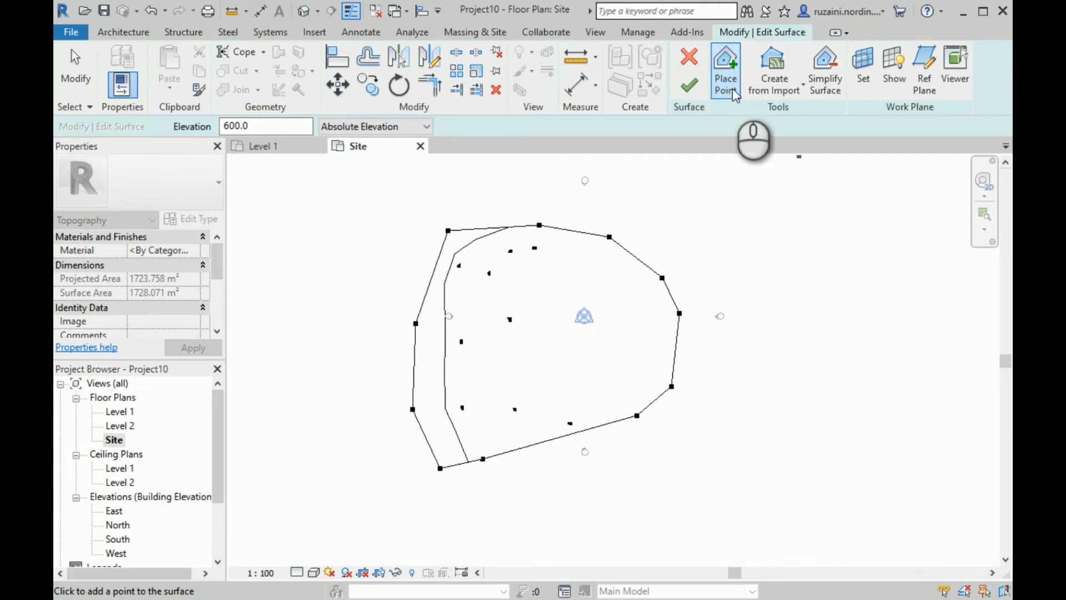
click(697, 94)
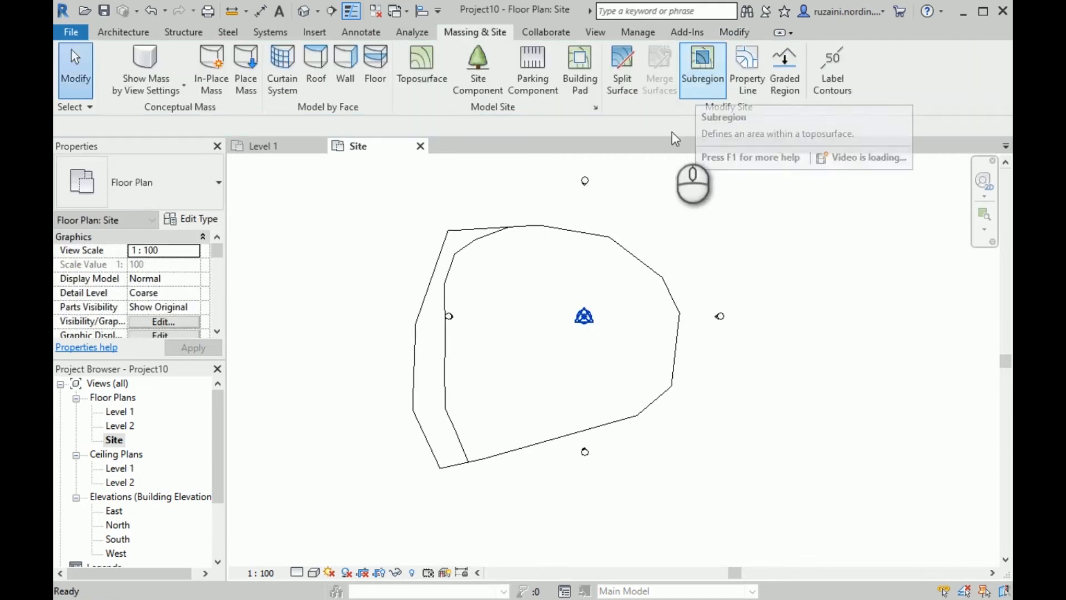
scroll(526, 298, down, 2)
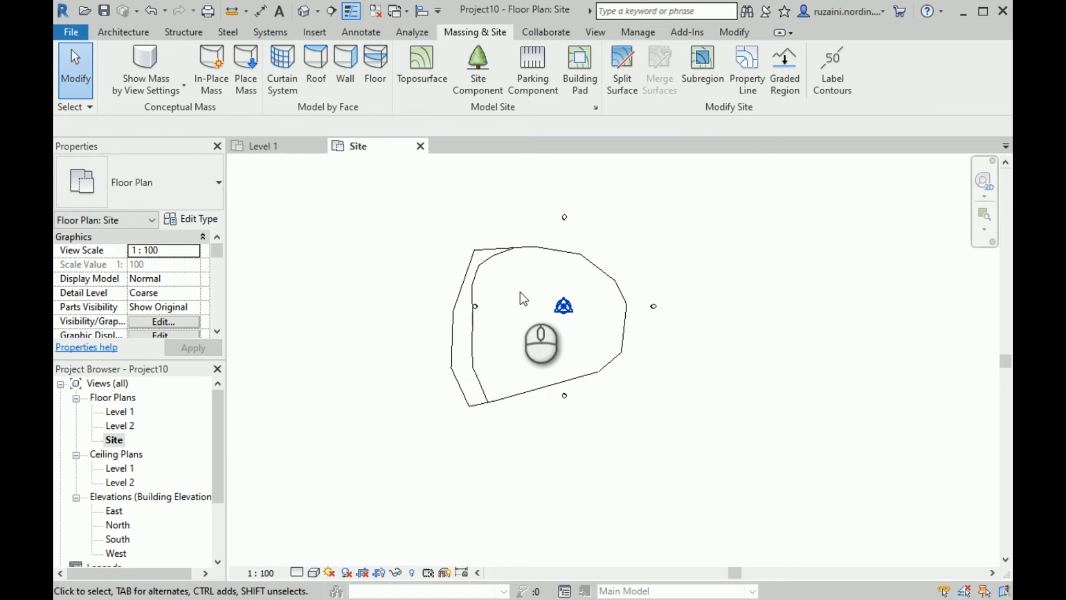
scroll(561, 234, up, 3)
scroll(592, 212, down, 2)
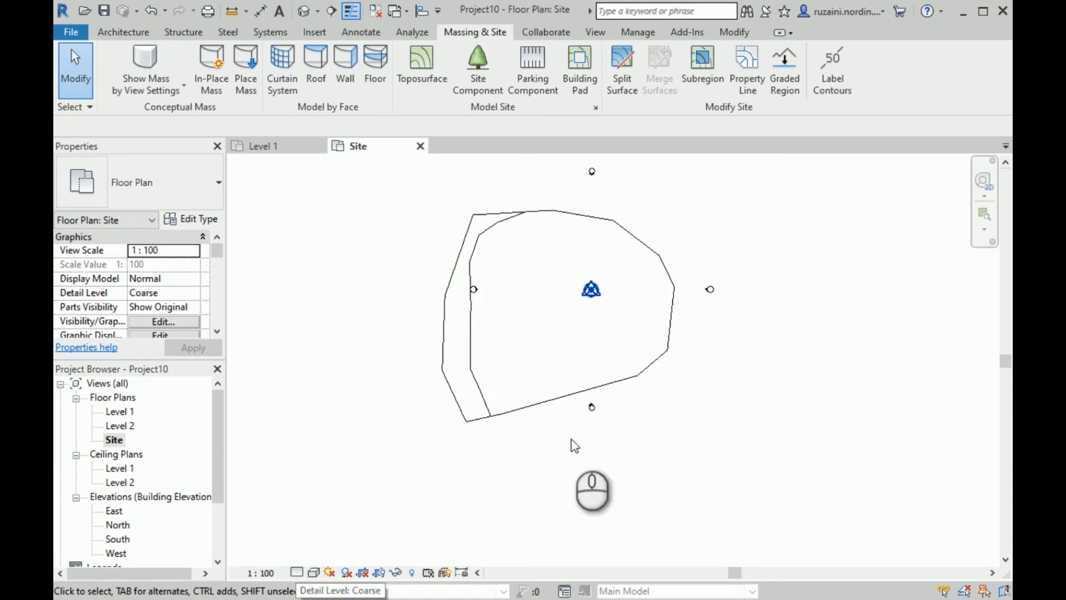
scroll(596, 262, up, 2)
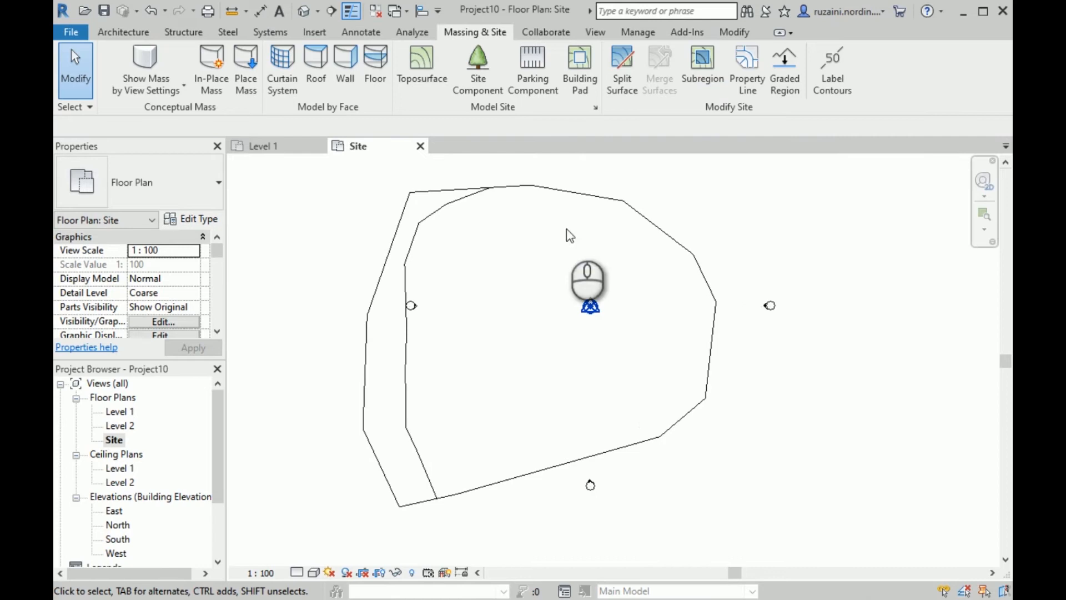
Open the default 3D view and orient it to the front to show the terrain's slope against the levels
click(305, 13)
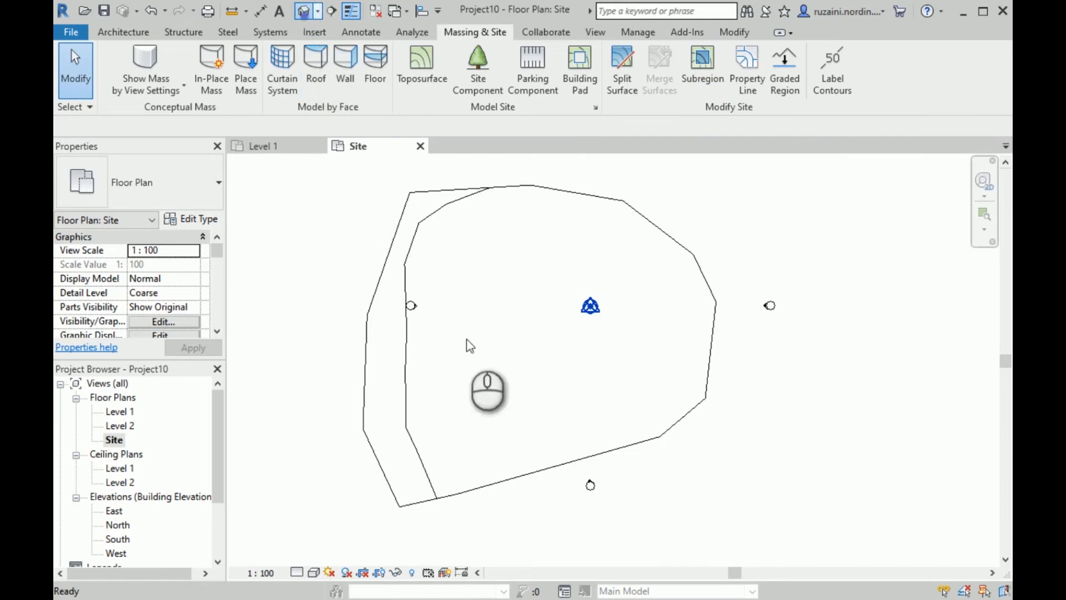
scroll(487, 371, down, 1)
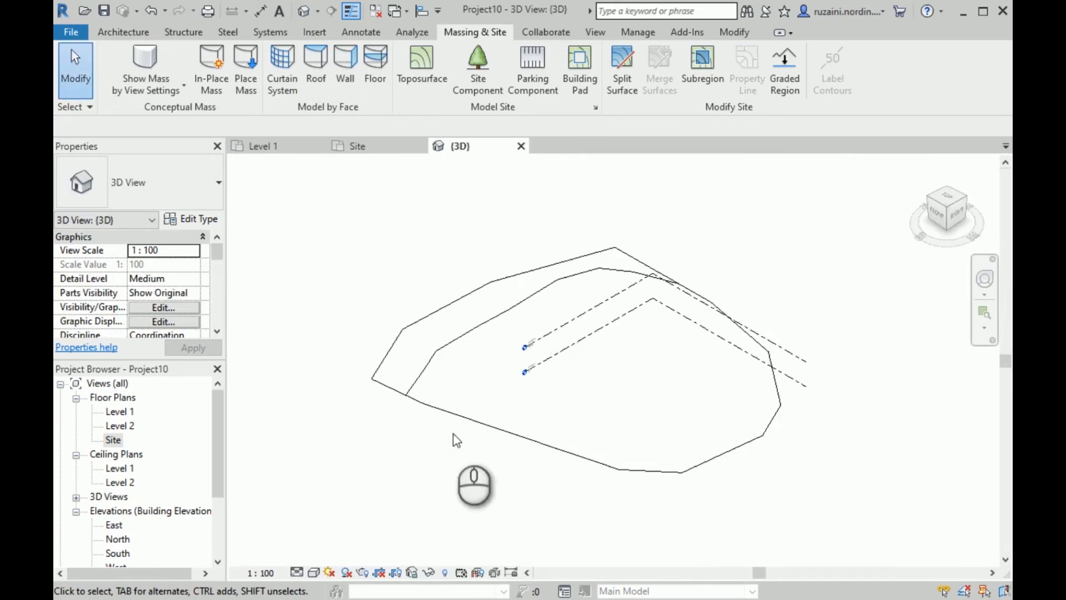
shift+right_drag(478, 485, 619, 365)
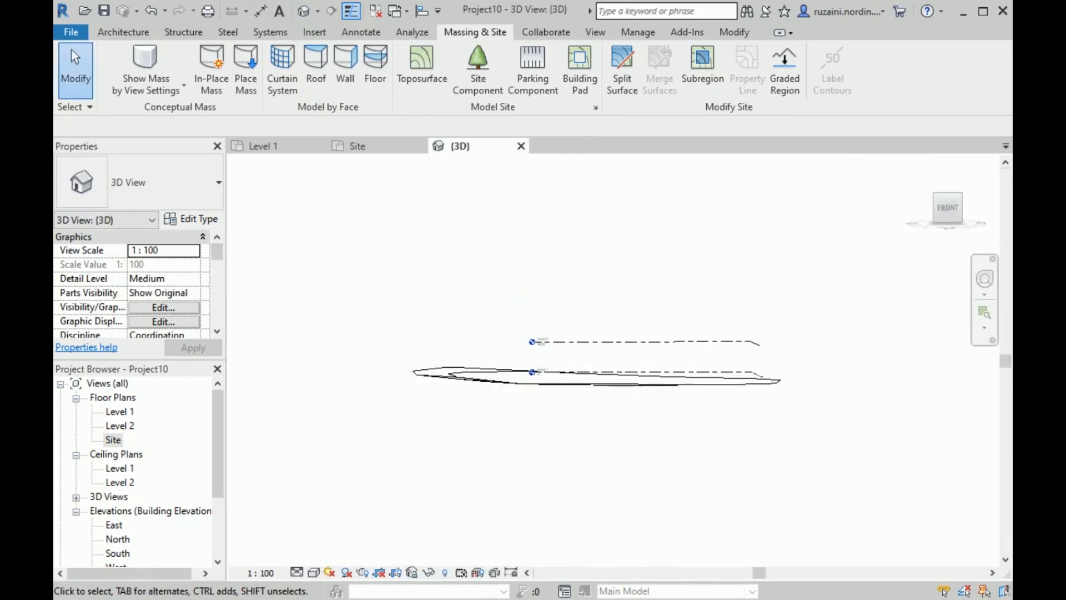
click(948, 209)
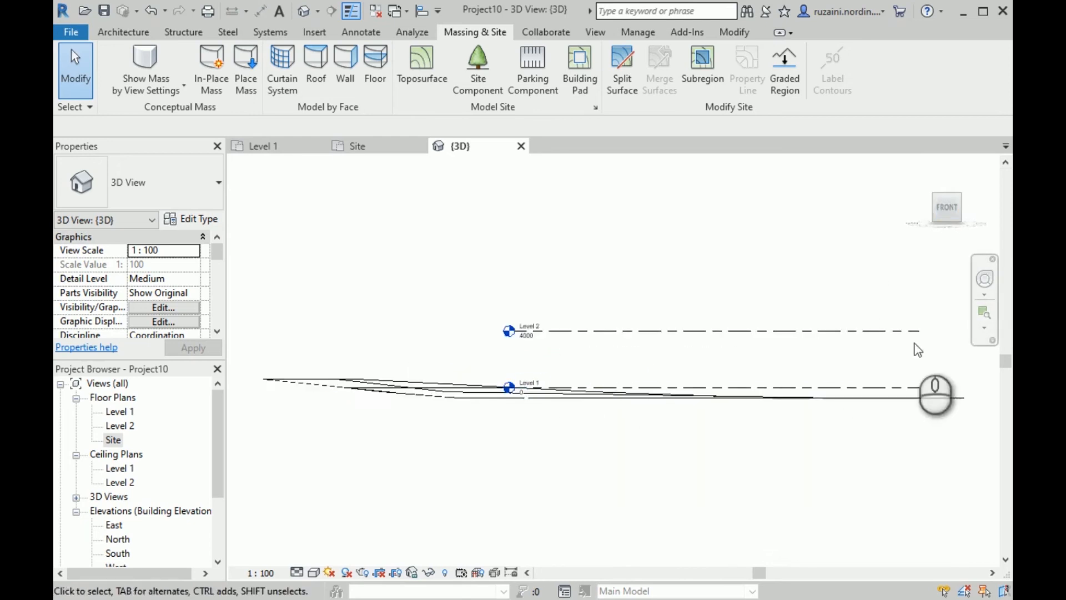
Set the 3D view's visual style to Shaded and orbit to an angled view of the toposurface
click(314, 573)
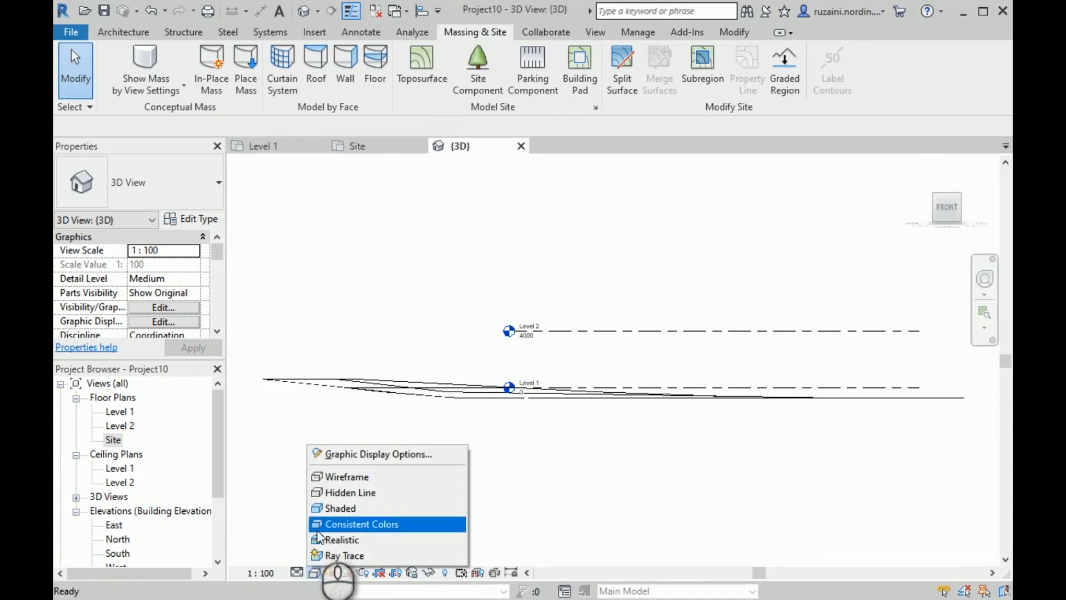
click(327, 508)
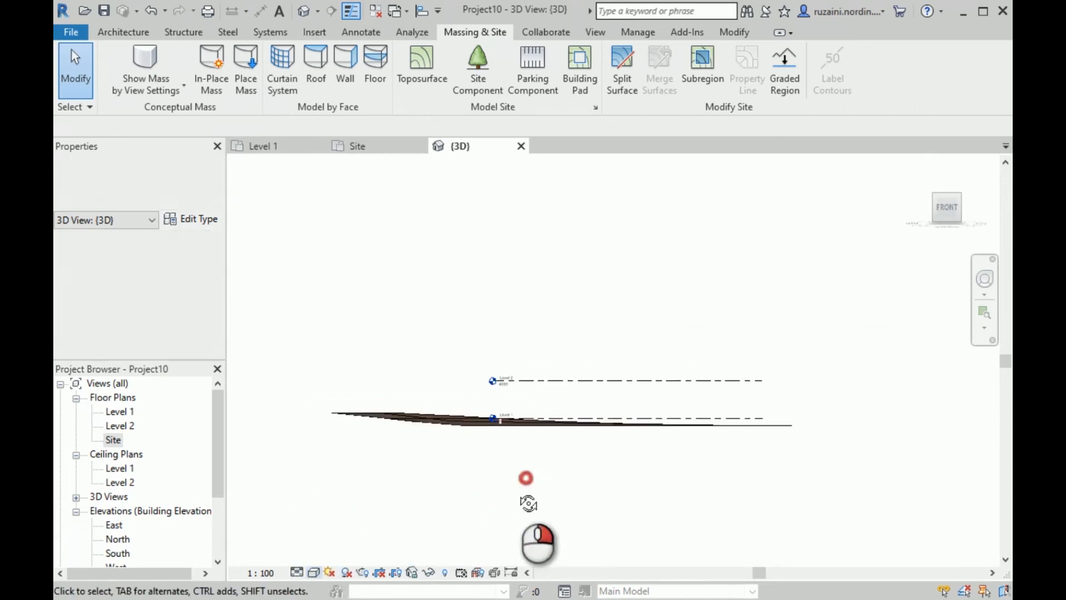
mouse_move(526, 481)
shift+middle_down()
mouse_move(423, 562)
mouse_move(924, 459)
mouse_move(667, 507)
mouse_move(700, 430)
mouse_move(918, 432)
mouse_move(965, 465)
shift+middle_up()
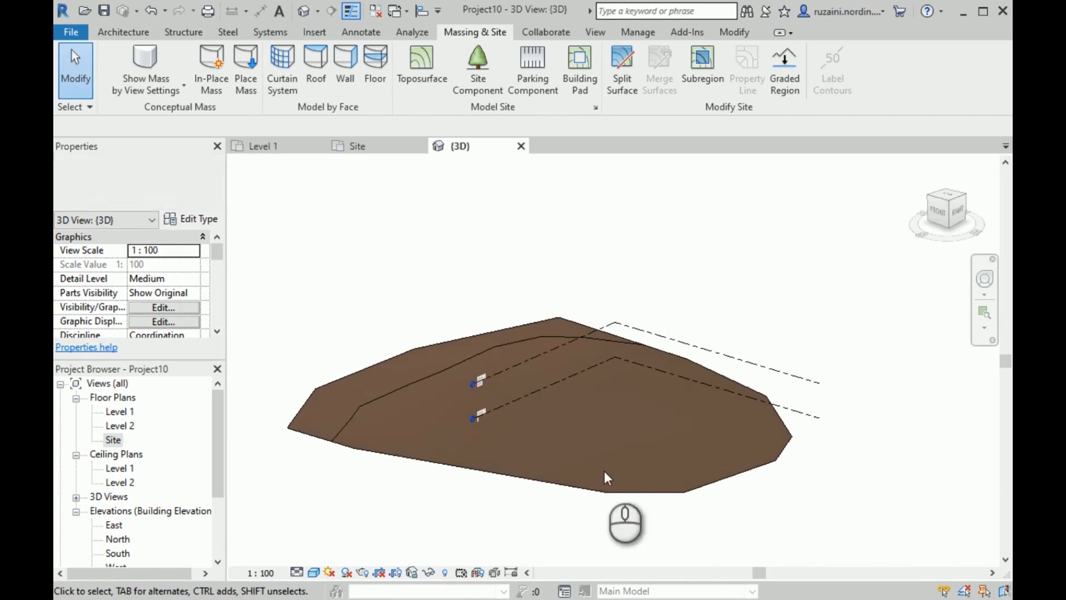
scroll(596, 409, up, 2)
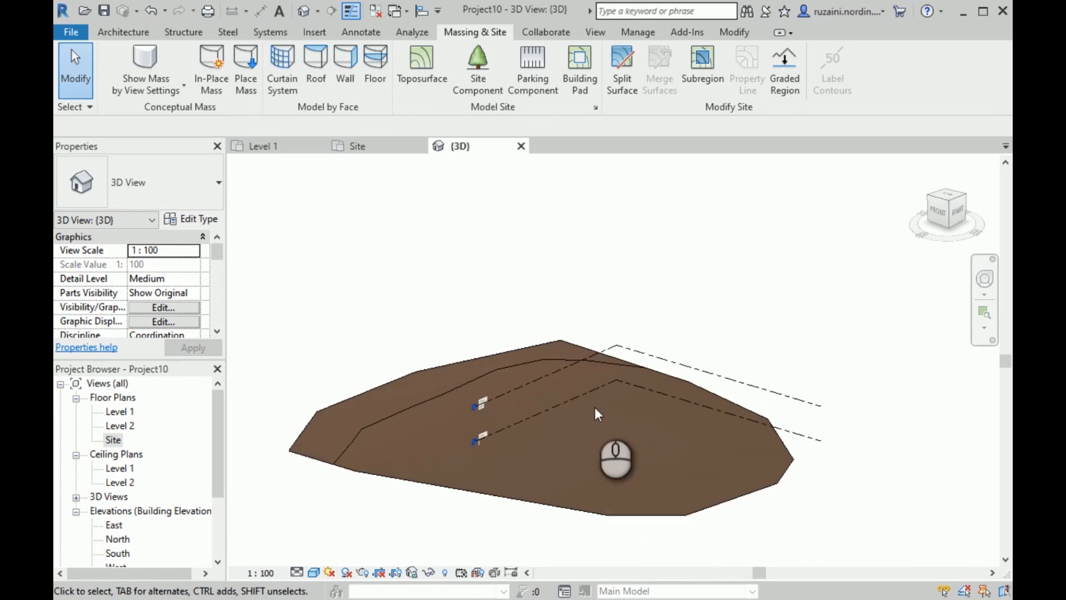
Open the material selection for the toposurface, search for "grass" and add the library's Grass material to the project
click(457, 356)
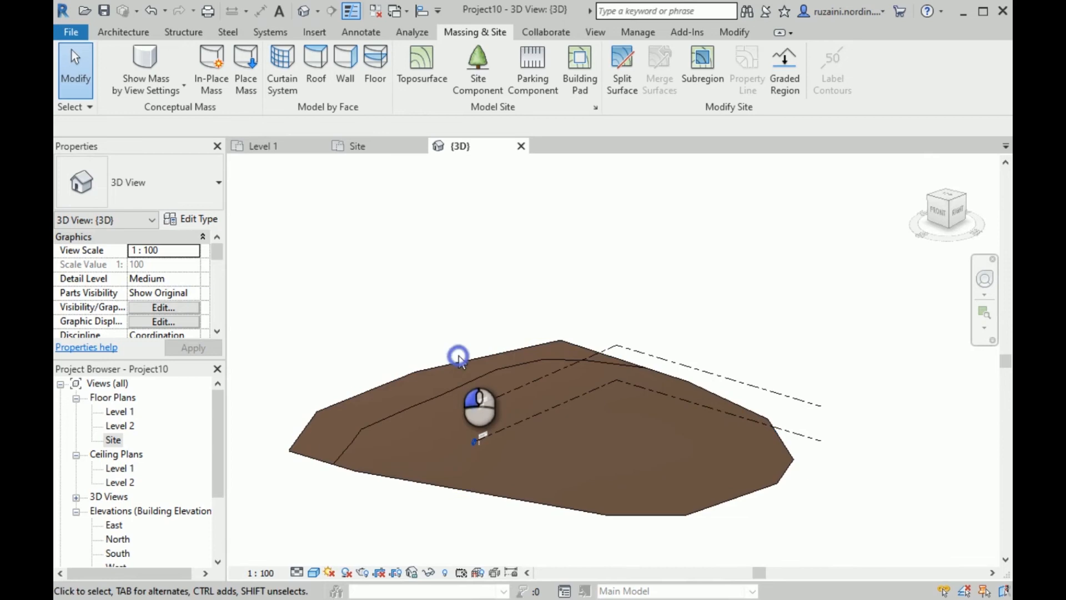
click(454, 358)
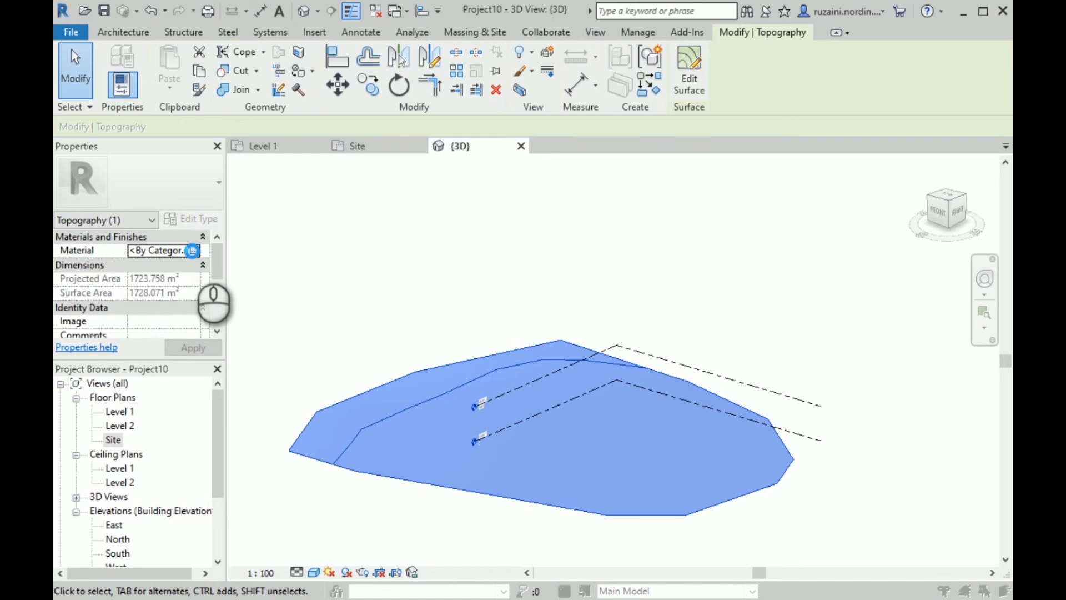
click(192, 251)
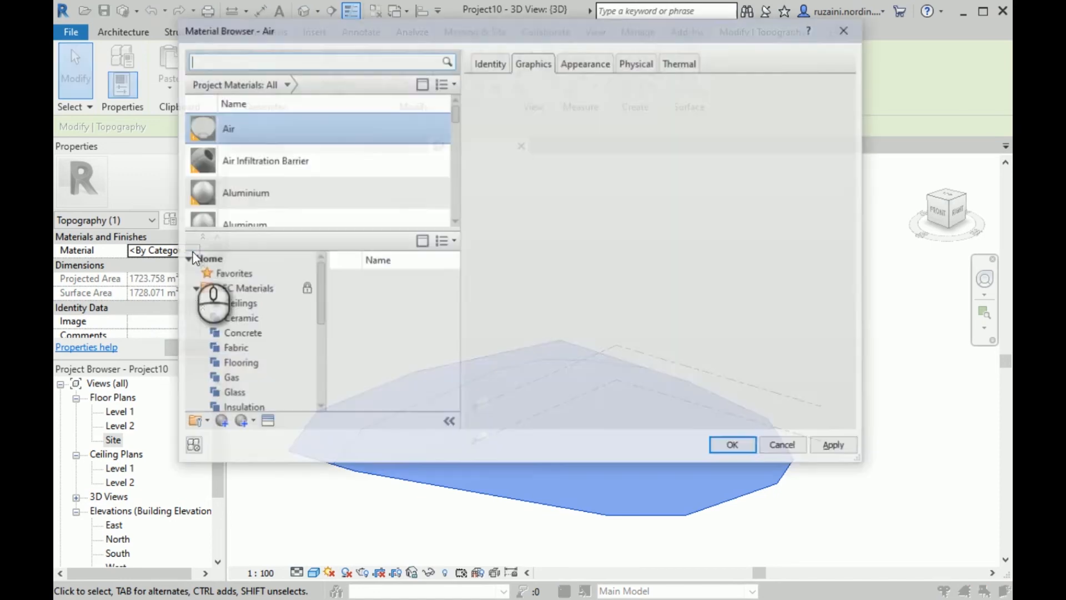
scroll(261, 311, down, 1)
scroll(275, 122, up, 1)
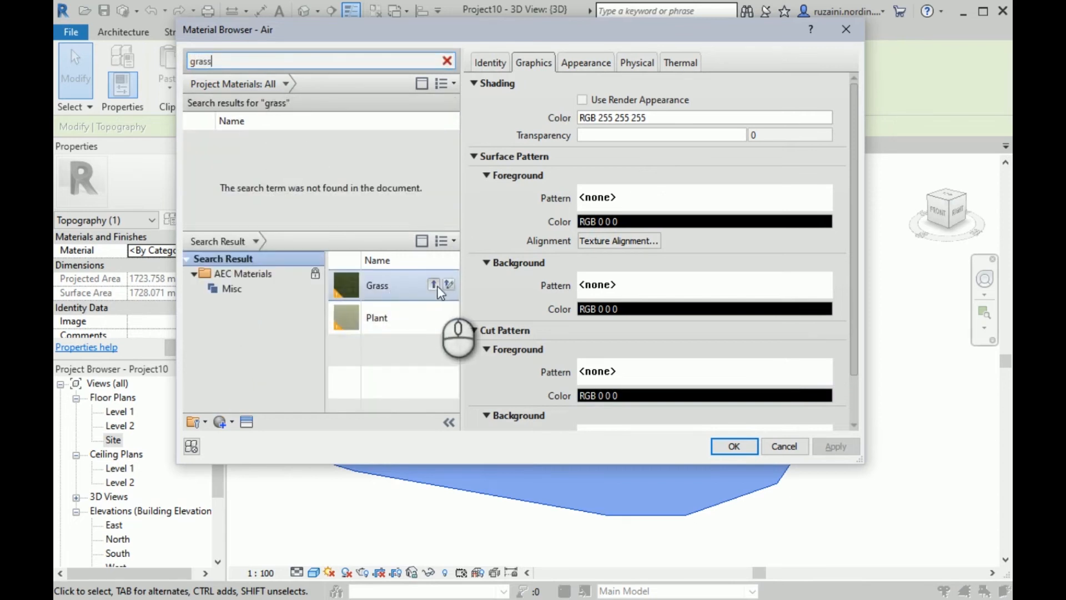
click(436, 285)
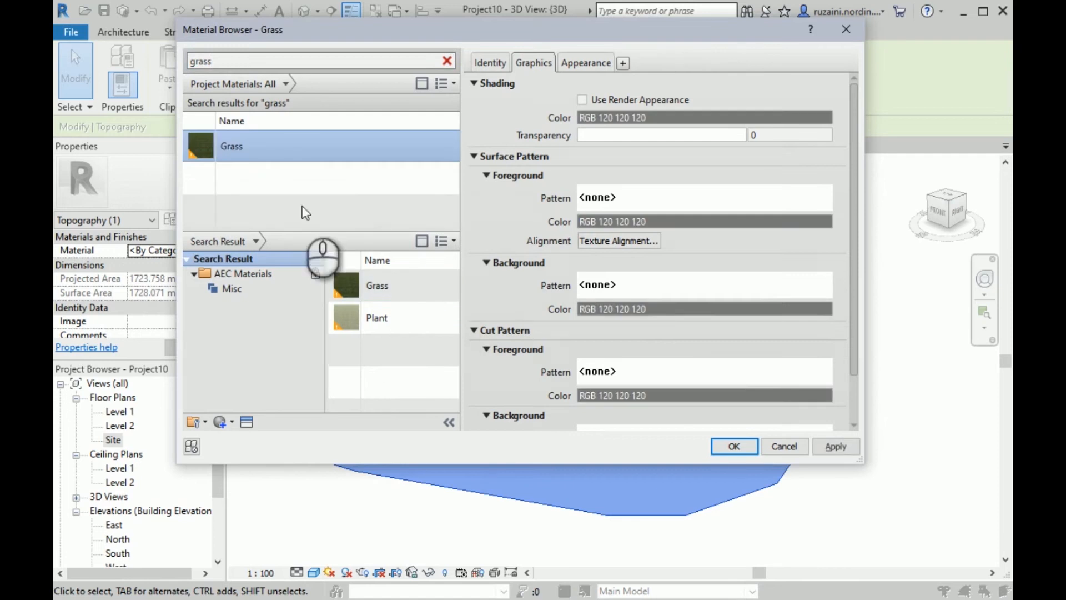
Set the Grass material's cut foreground pattern to Earth and assign the material to the toposurface
click(572, 63)
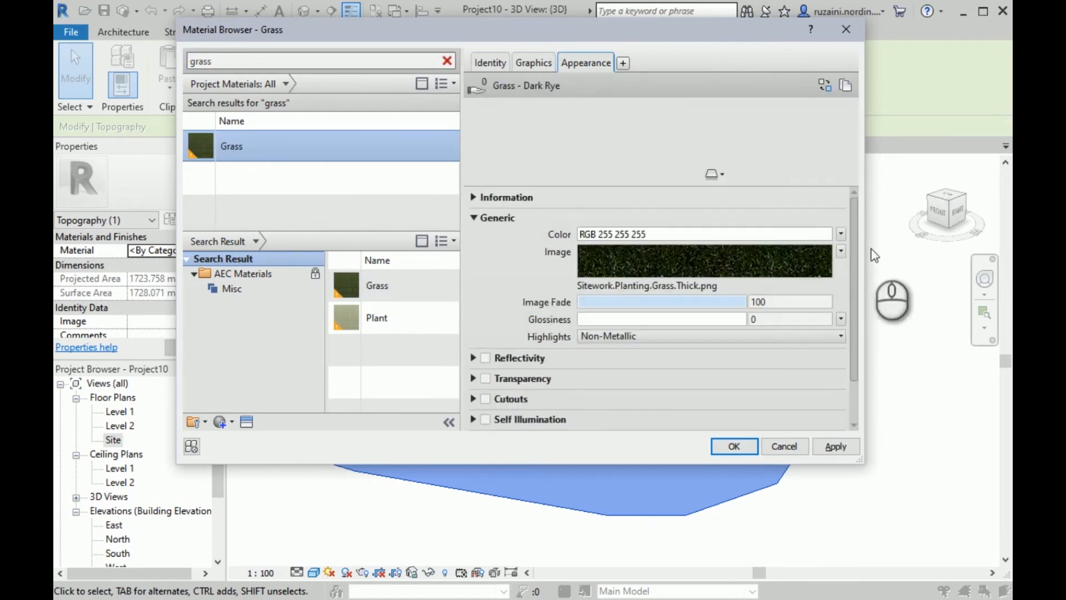
click(526, 58)
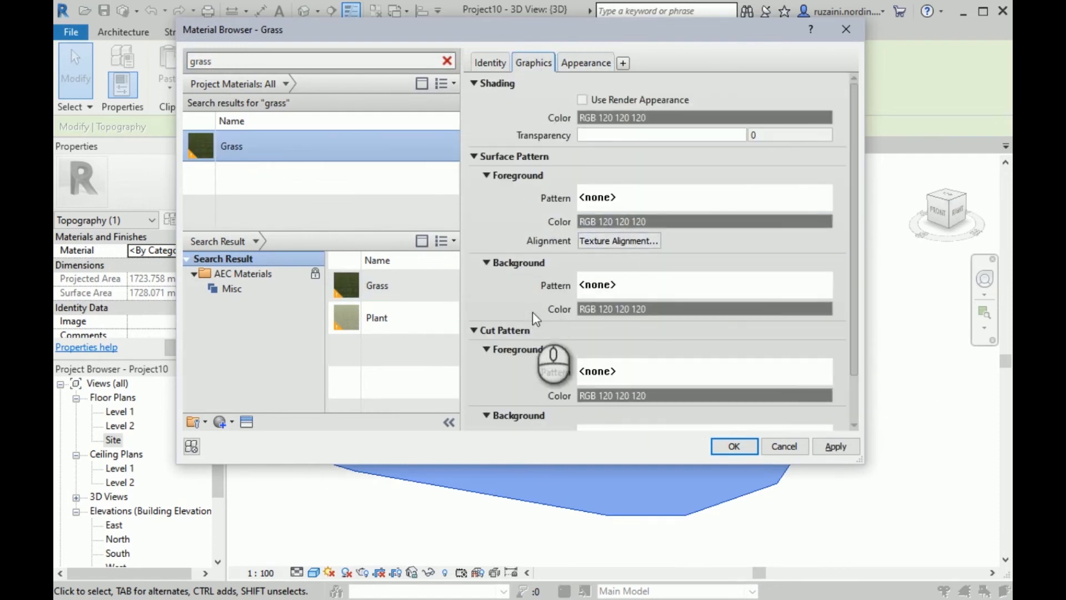
scroll(531, 362, down, 1)
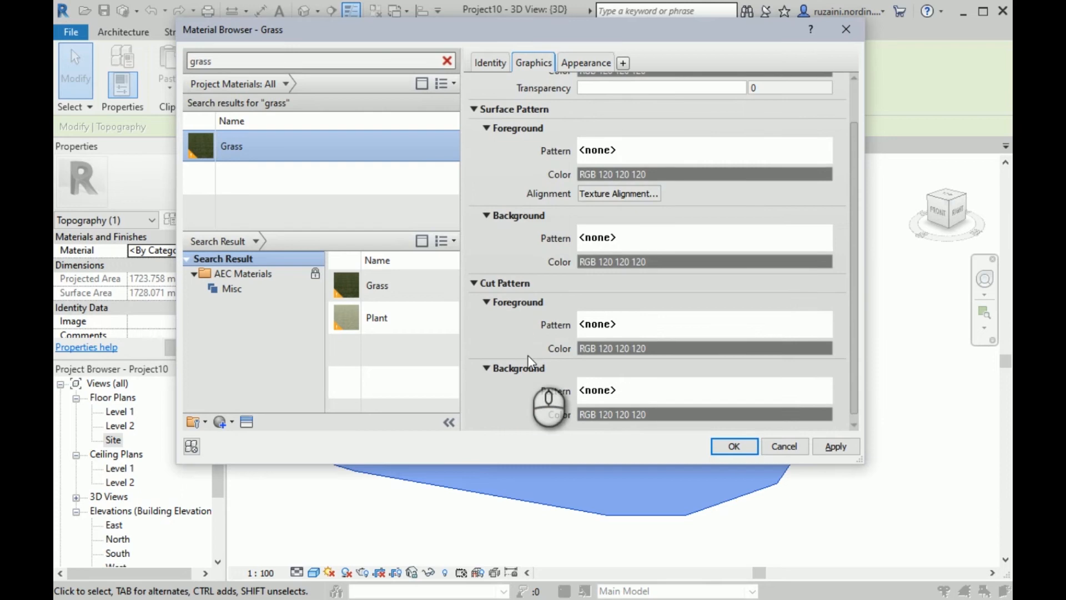
click(593, 329)
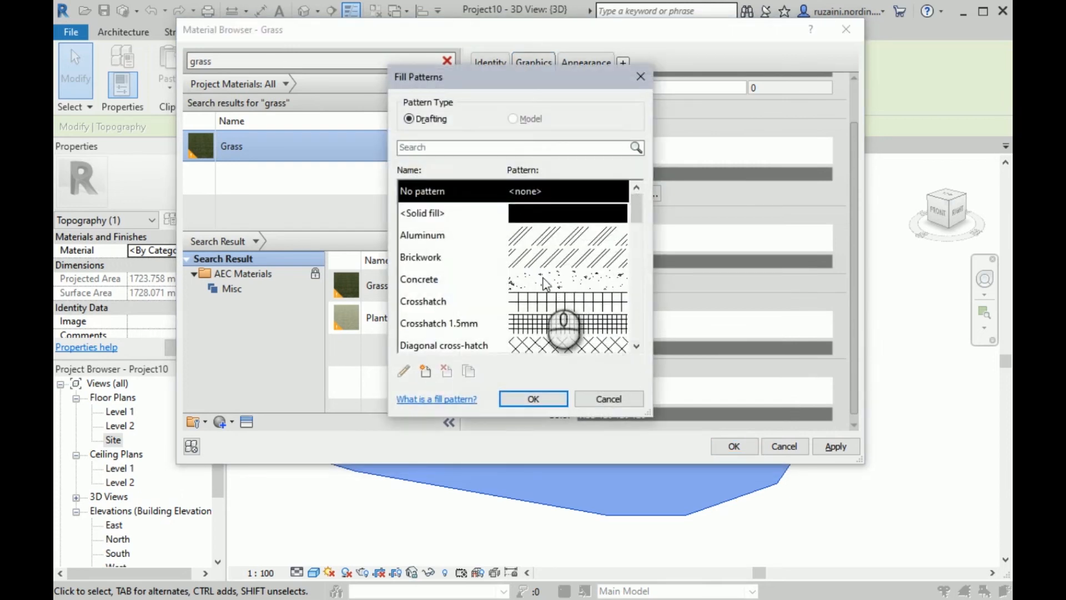
scroll(550, 284, down, 4)
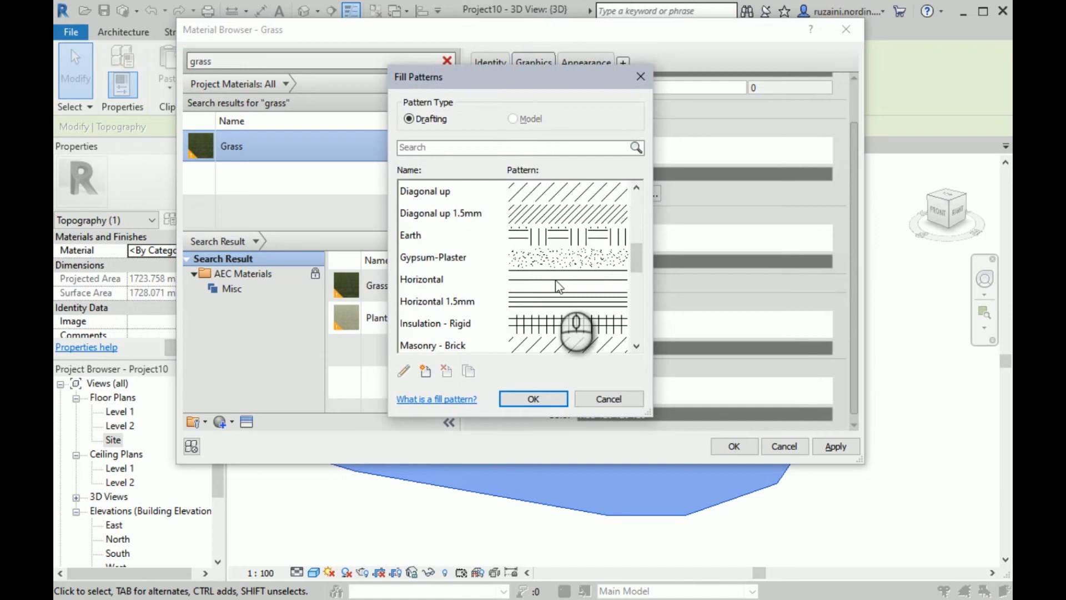
scroll(559, 286, down, 3)
scroll(559, 286, up, 3)
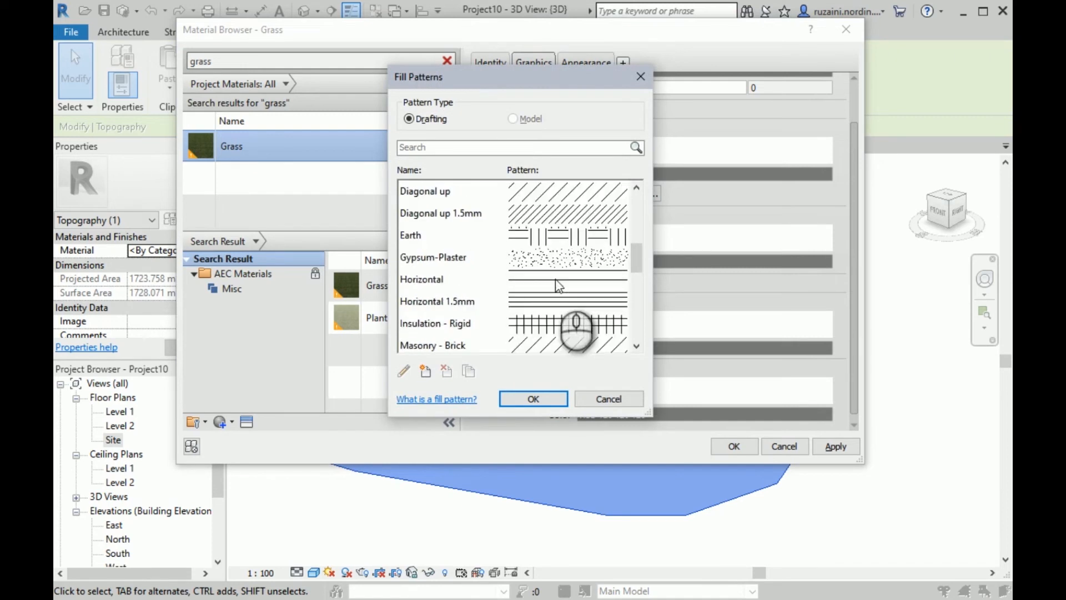
click(543, 235)
click(510, 396)
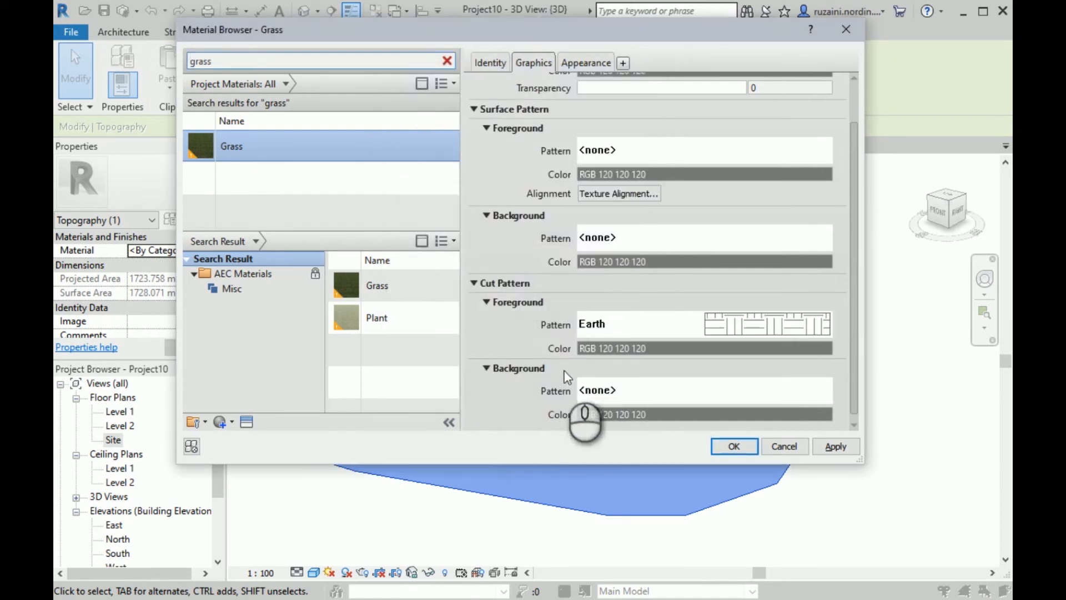
scroll(549, 333, up, 2)
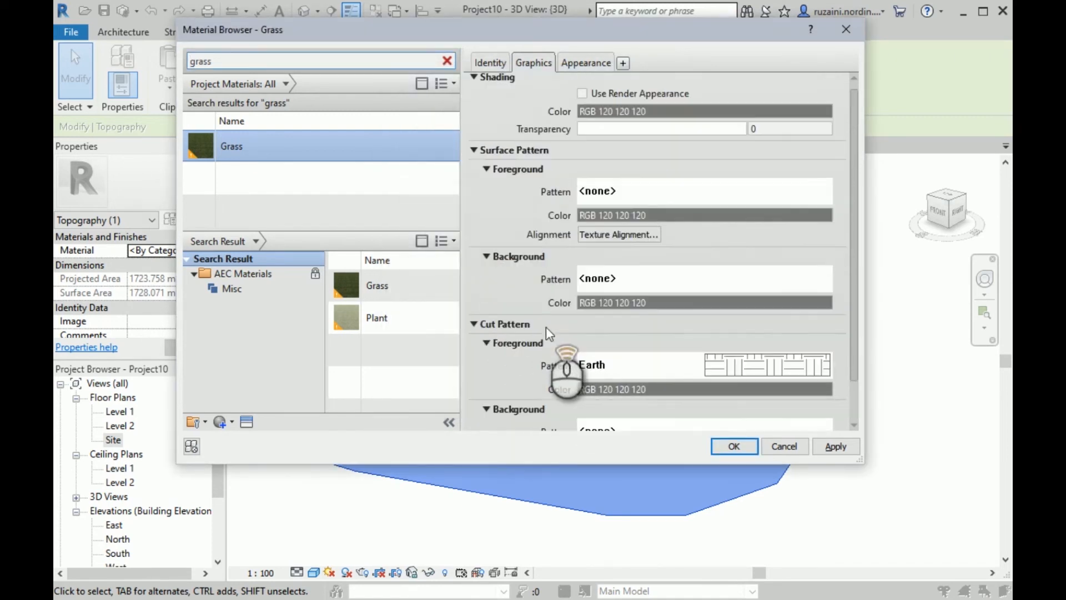
click(745, 444)
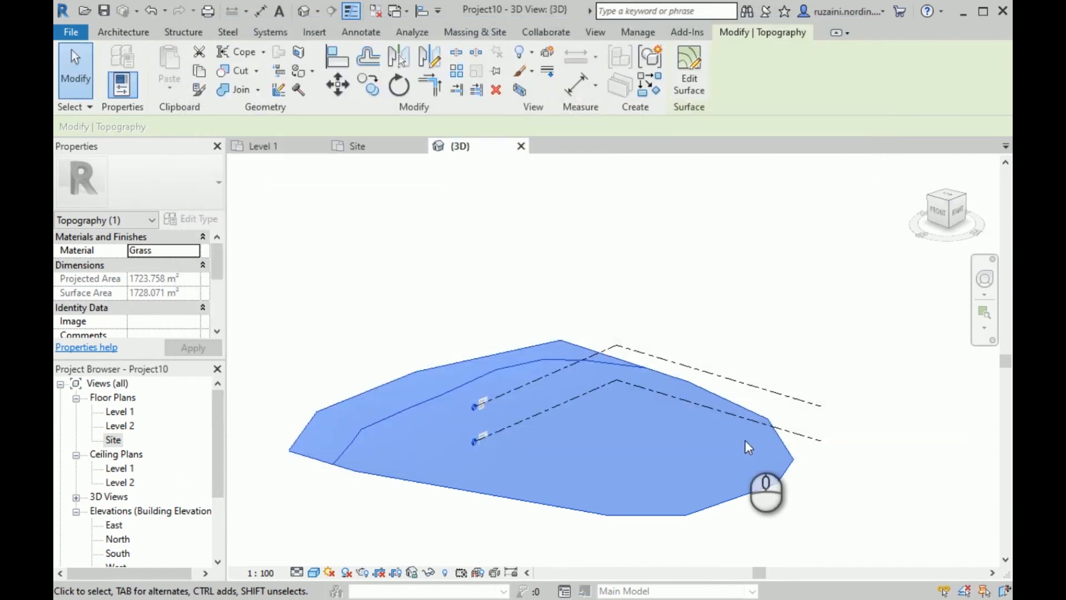
Deselect the toposurface and set the 3D view's detail level to Fine
click(705, 312)
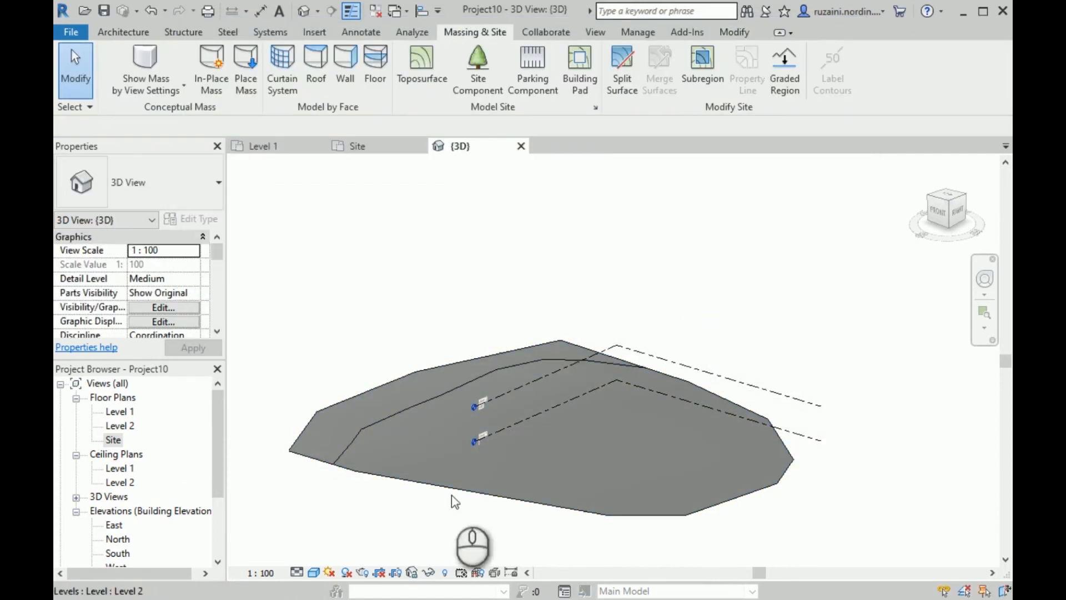
click(315, 575)
click(297, 572)
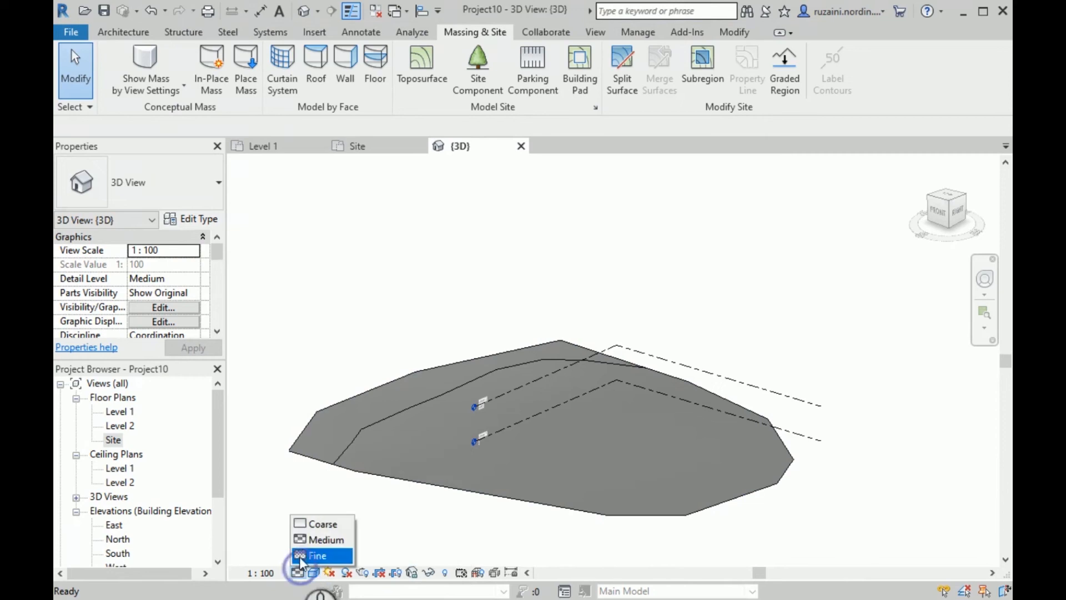
click(301, 555)
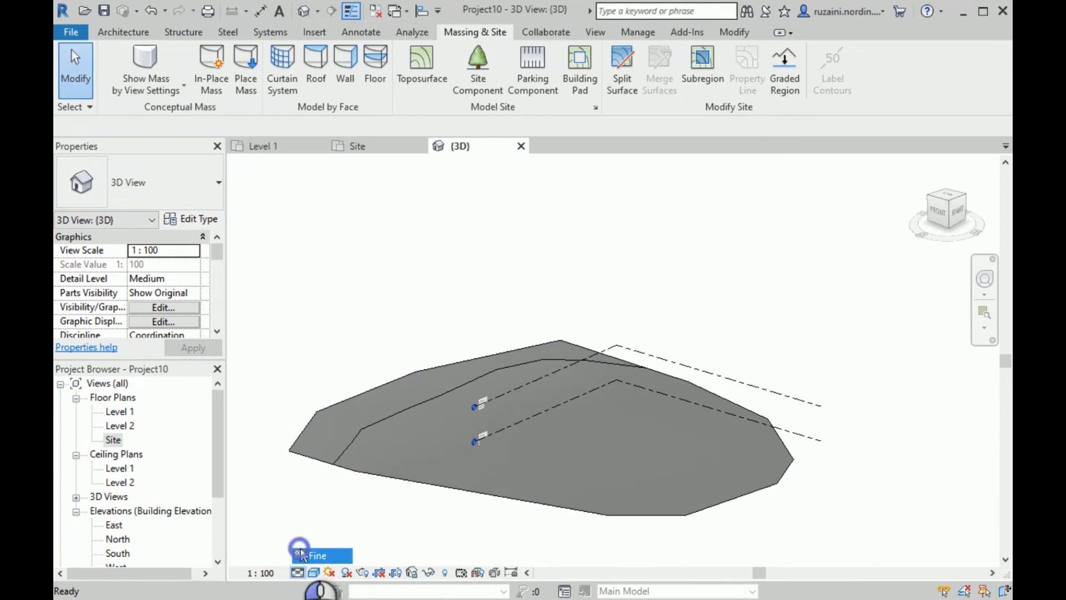
click(387, 484)
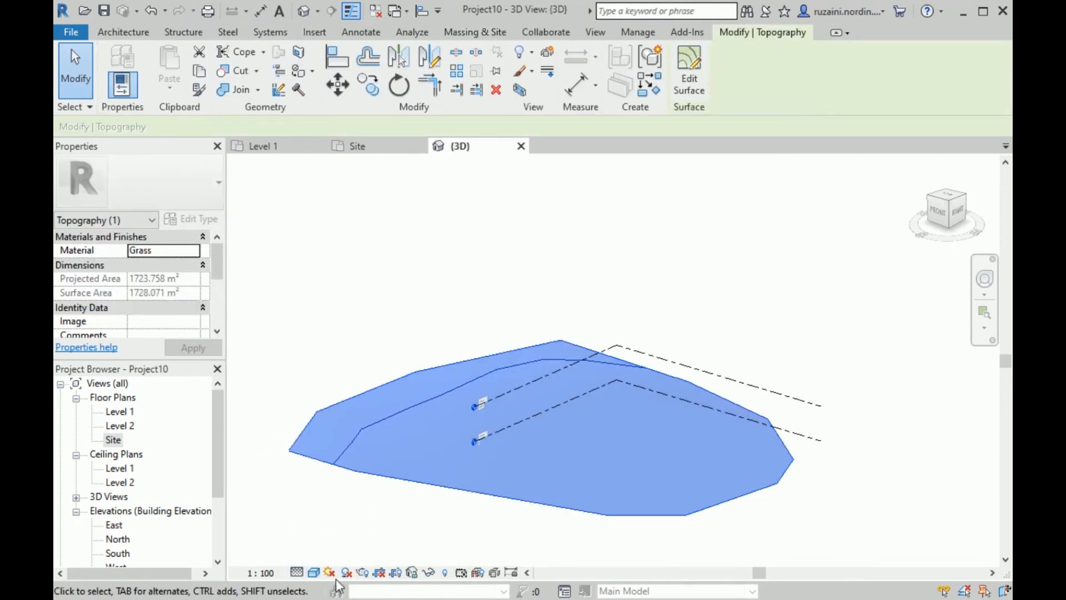
Switch the 3D view to the Realistic visual style and examine the grass texture up close
click(315, 575)
click(341, 534)
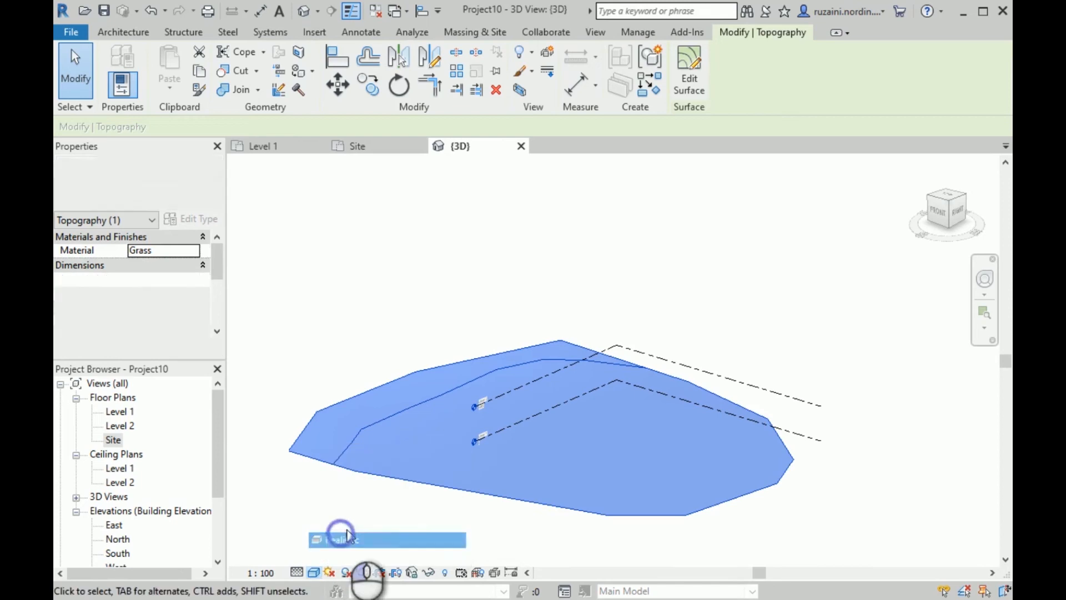
click(449, 508)
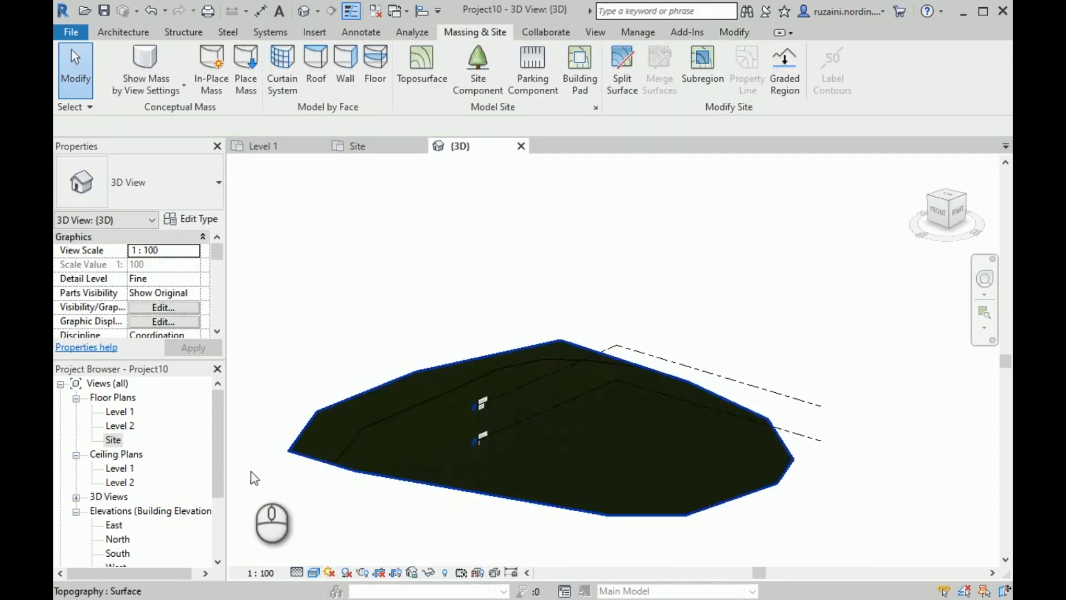
scroll(435, 429, up, 5)
scroll(467, 316, up, 2)
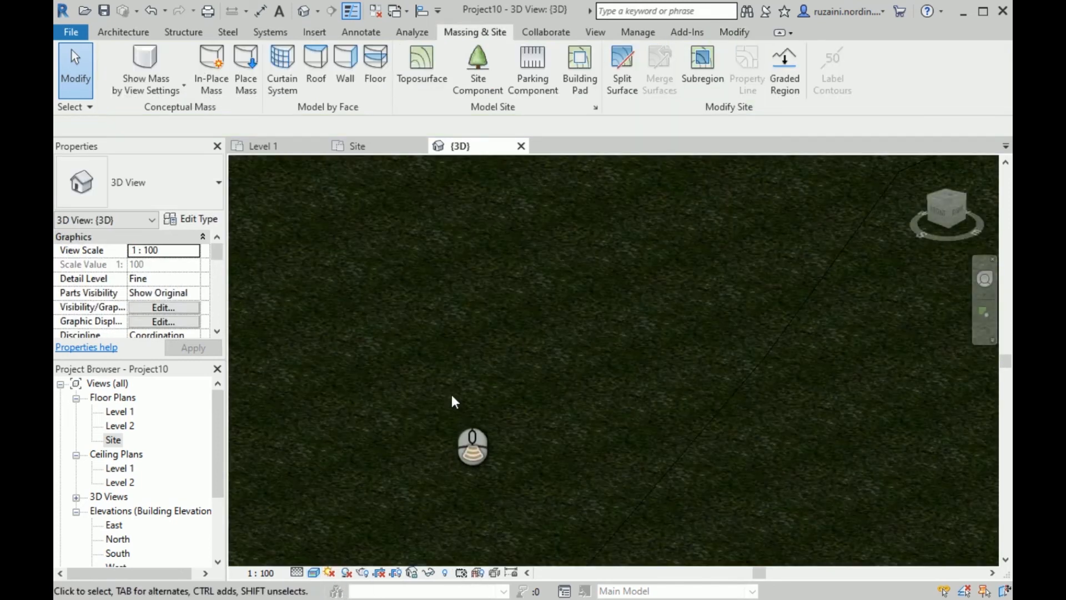
scroll(452, 395, down, 6)
Set the 3D view's visual style back to Shaded and reselect the toposurface
click(530, 435)
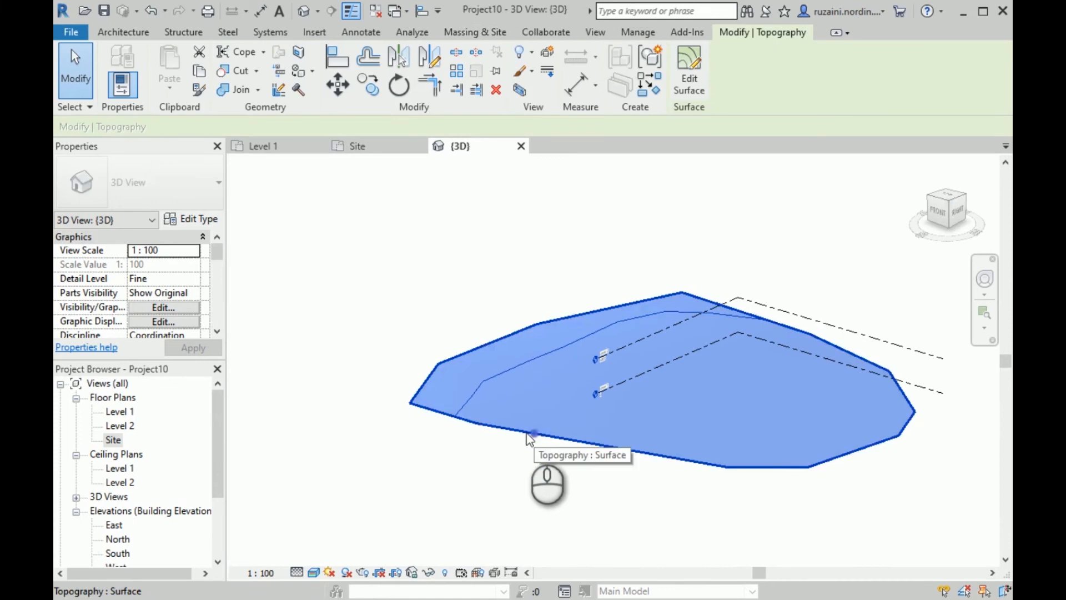
click(314, 572)
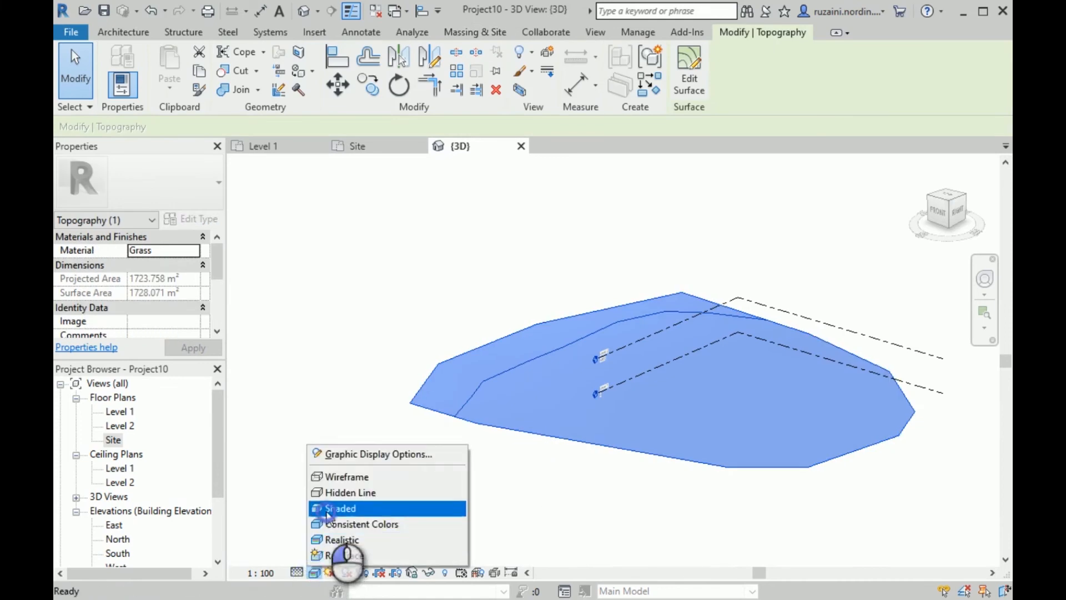
click(333, 507)
click(408, 461)
click(440, 419)
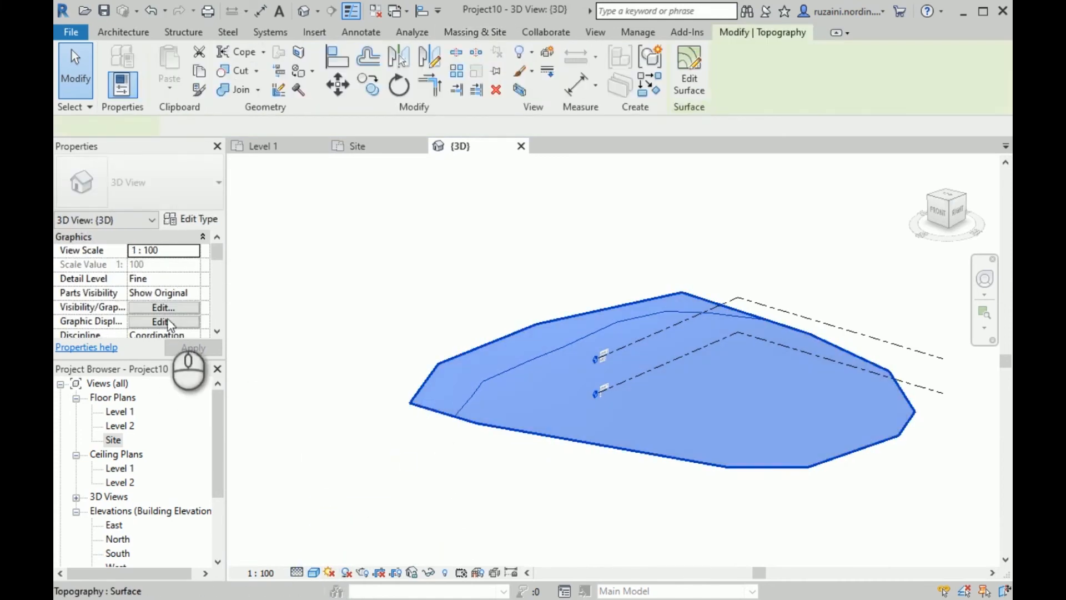
Enable Use Render Appearance for the Grass material's shading, accept the change and deselect the toposurface
click(191, 251)
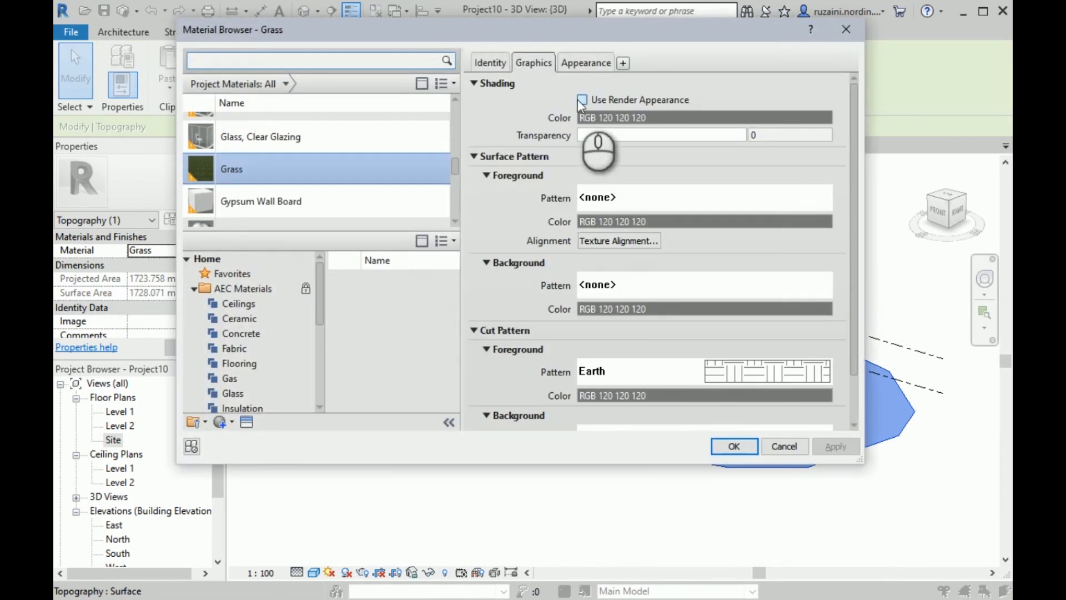
click(581, 100)
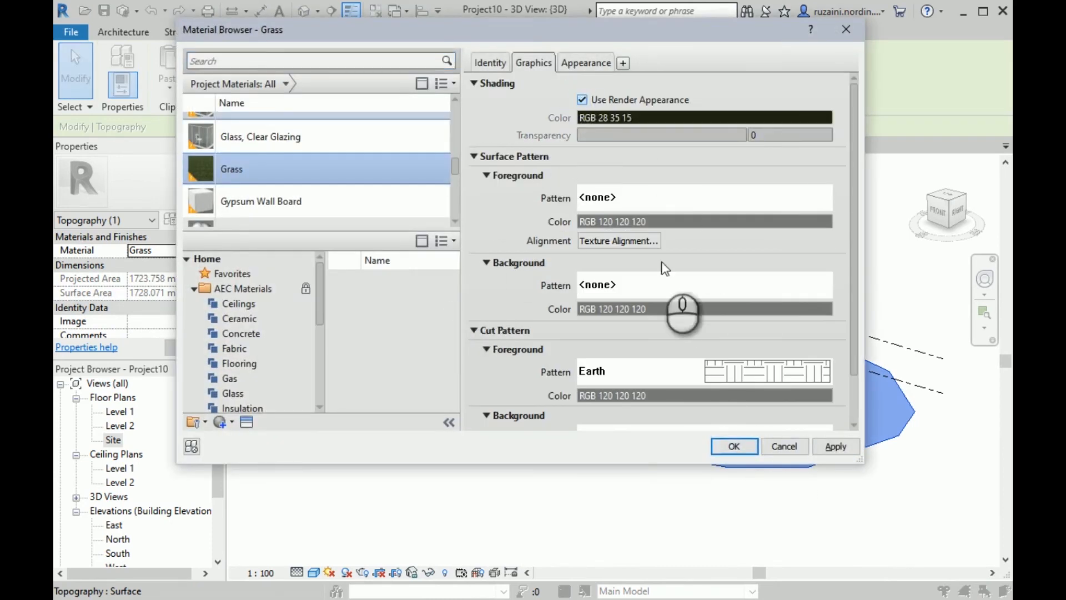
click(722, 447)
click(545, 472)
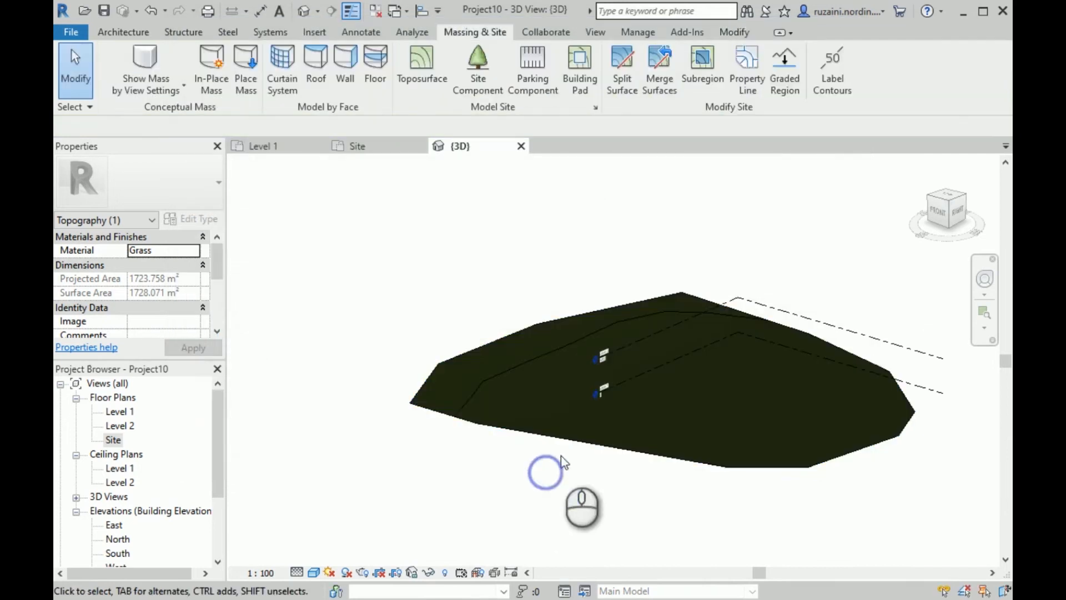
Switch the 3D view to the Realistic visual style and examine the toposurface's edge
scroll(708, 415, up, 5)
scroll(708, 415, down, 3)
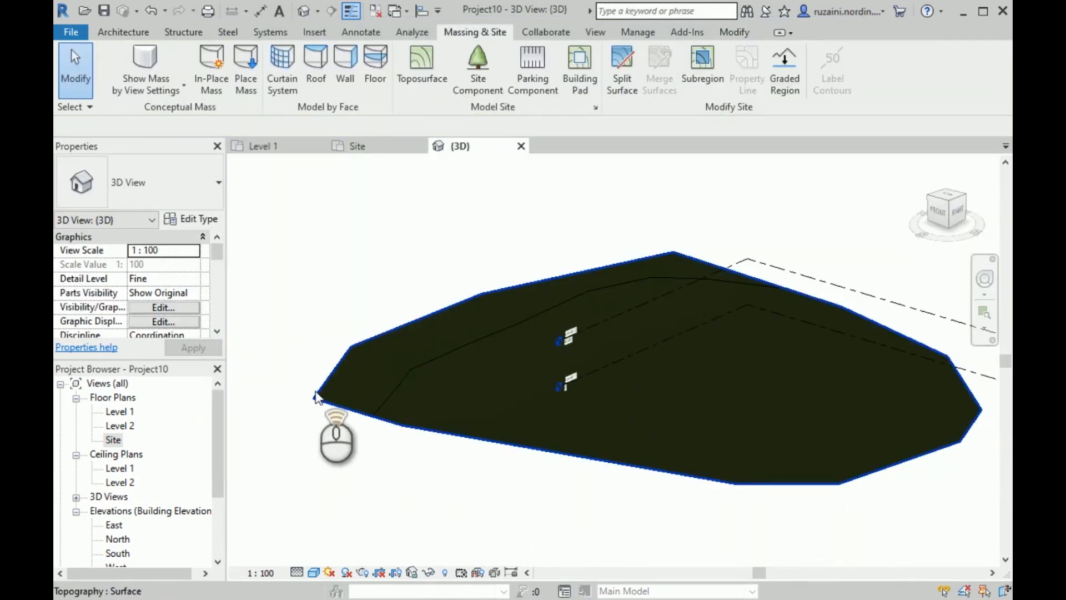
scroll(465, 392, up, 4)
scroll(401, 411, down, 2)
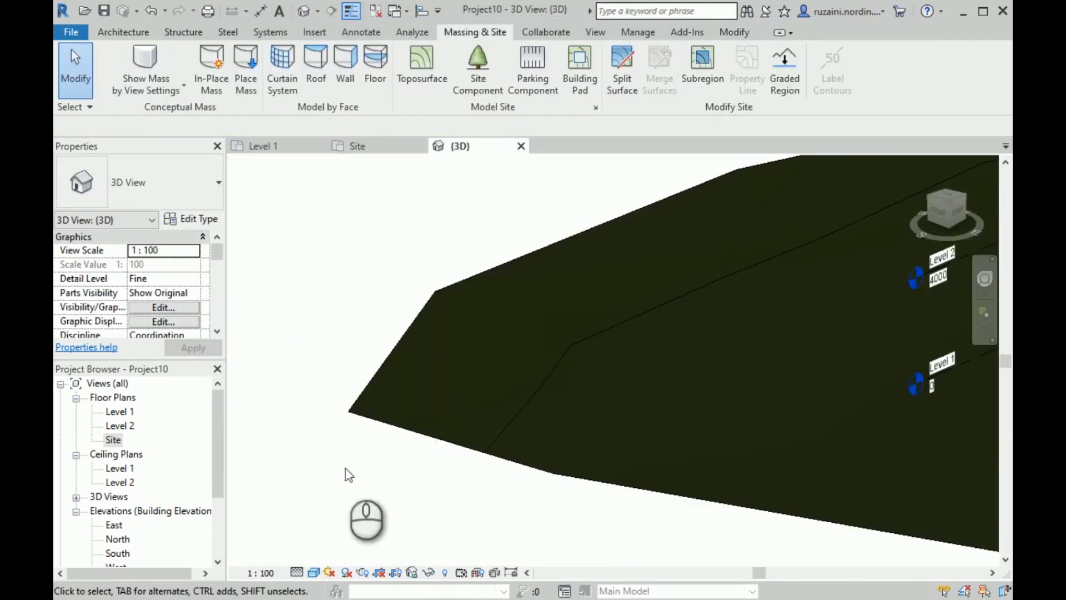
click(313, 572)
click(324, 540)
scroll(401, 412, down, 3)
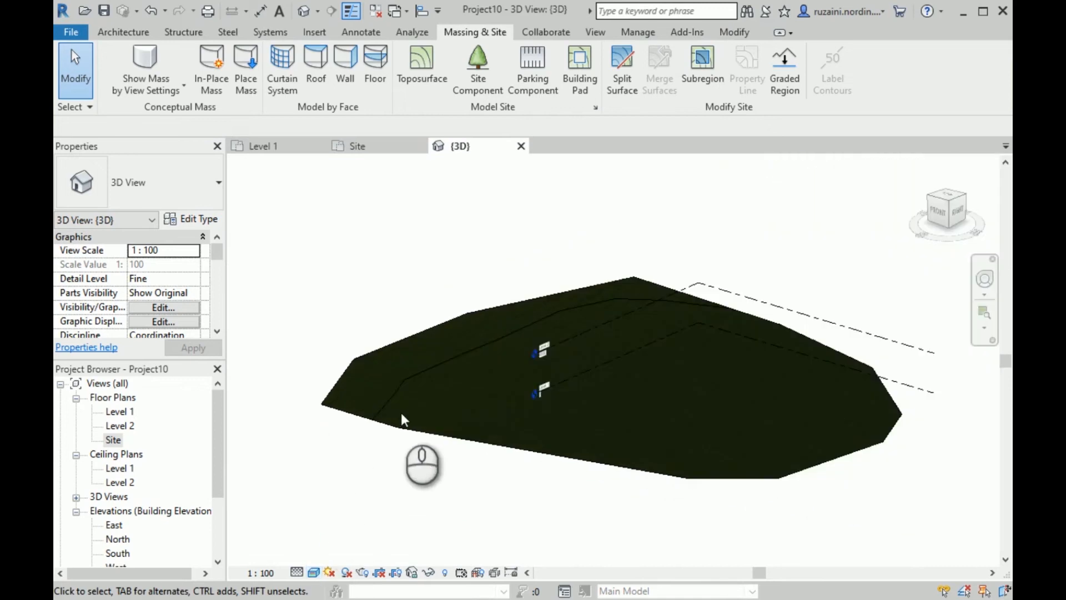
scroll(401, 412, up, 2)
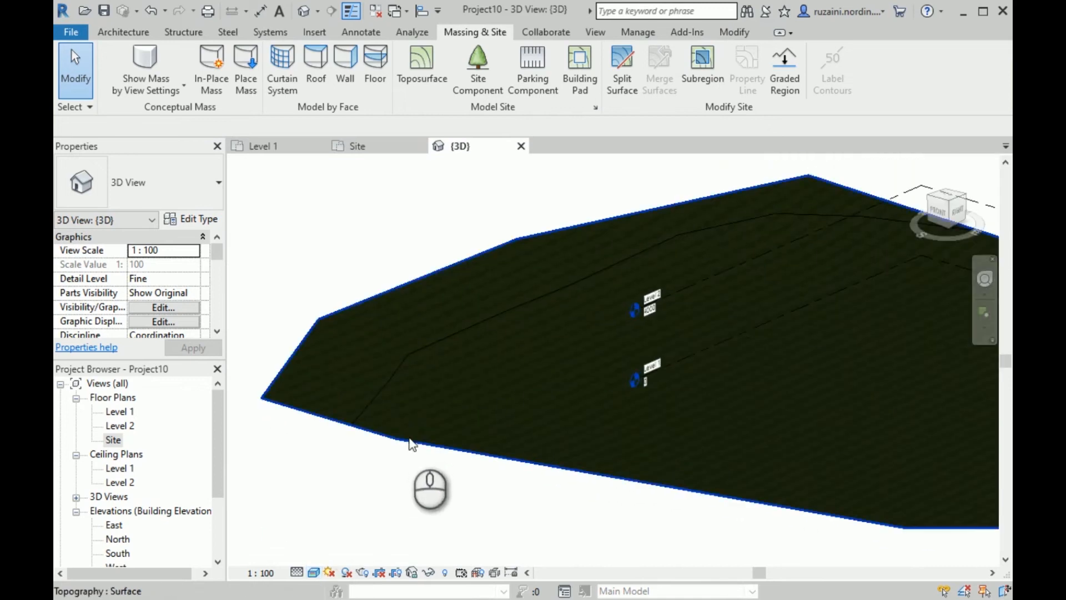
Enable the Section Box in the 3D view's properties
click(409, 440)
scroll(369, 435, down, 2)
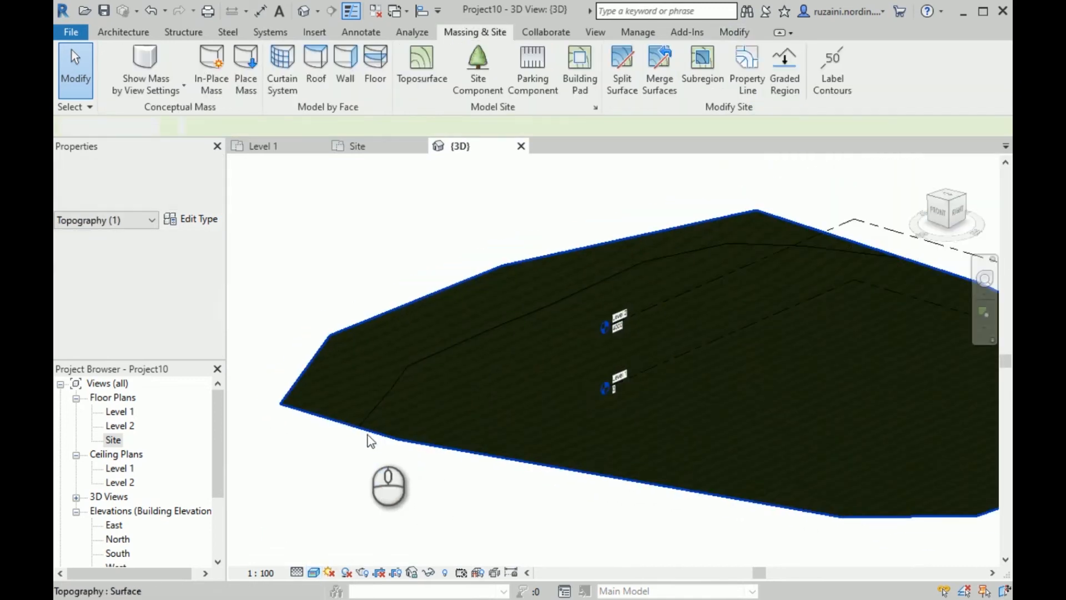
click(291, 403)
scroll(169, 287, down, 5)
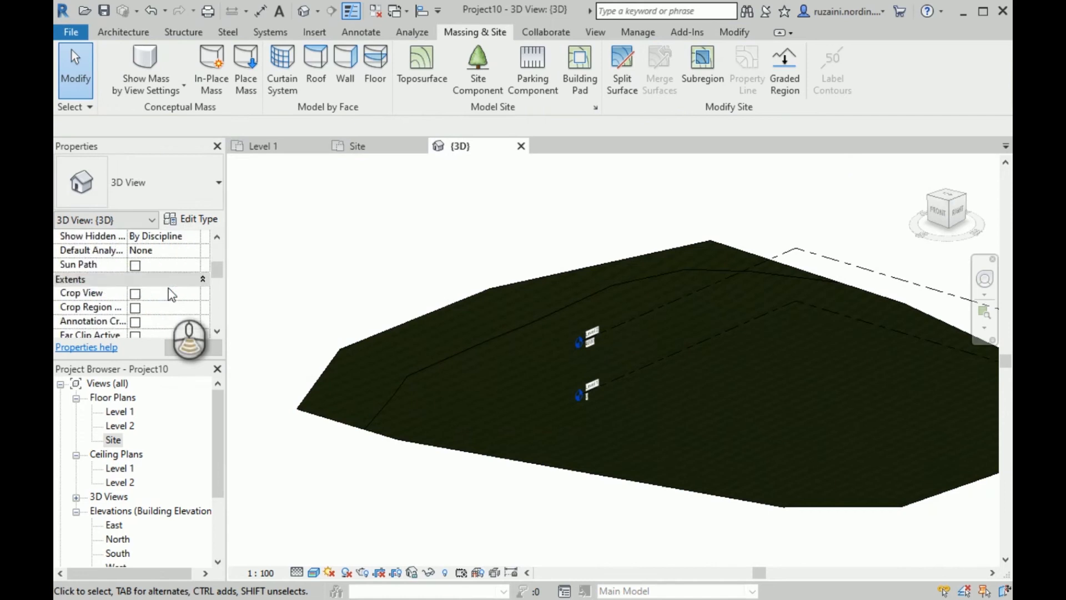
scroll(168, 288, down, 6)
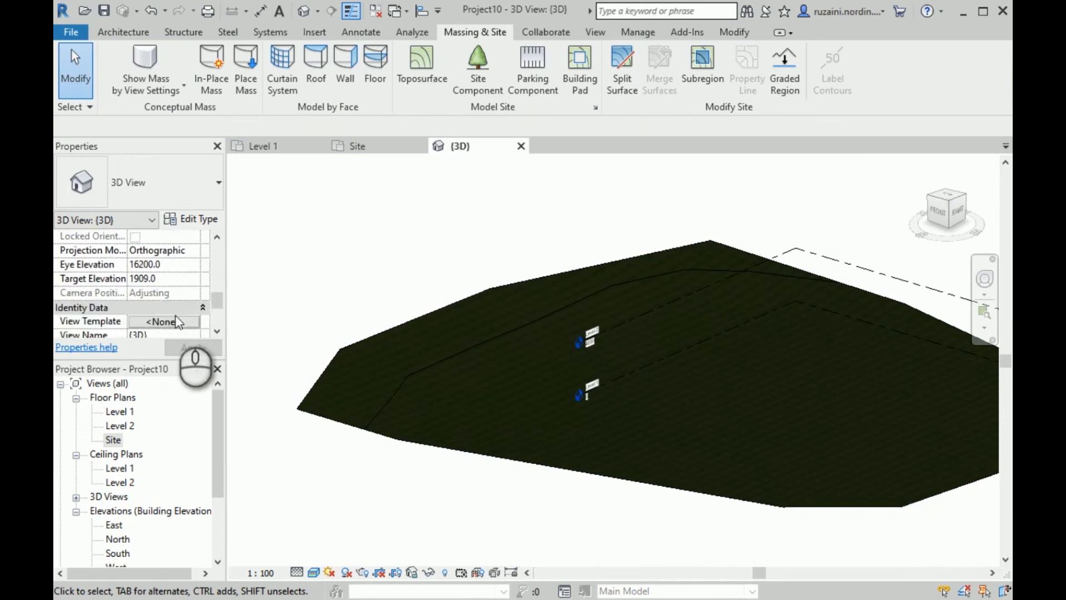
scroll(178, 322, up, 10)
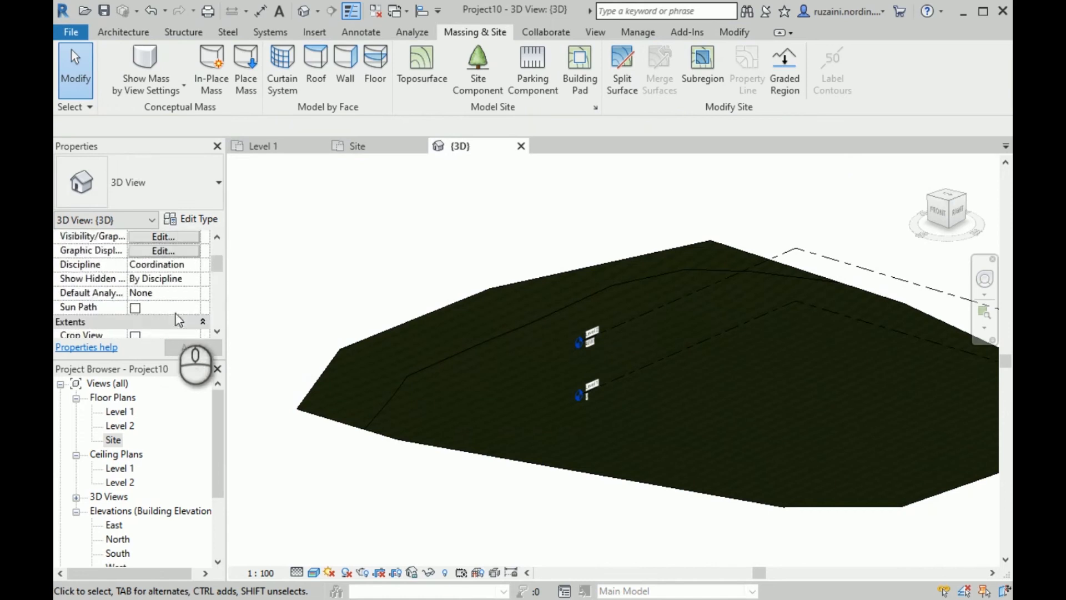
scroll(177, 320, down, 3)
scroll(169, 318, up, 5)
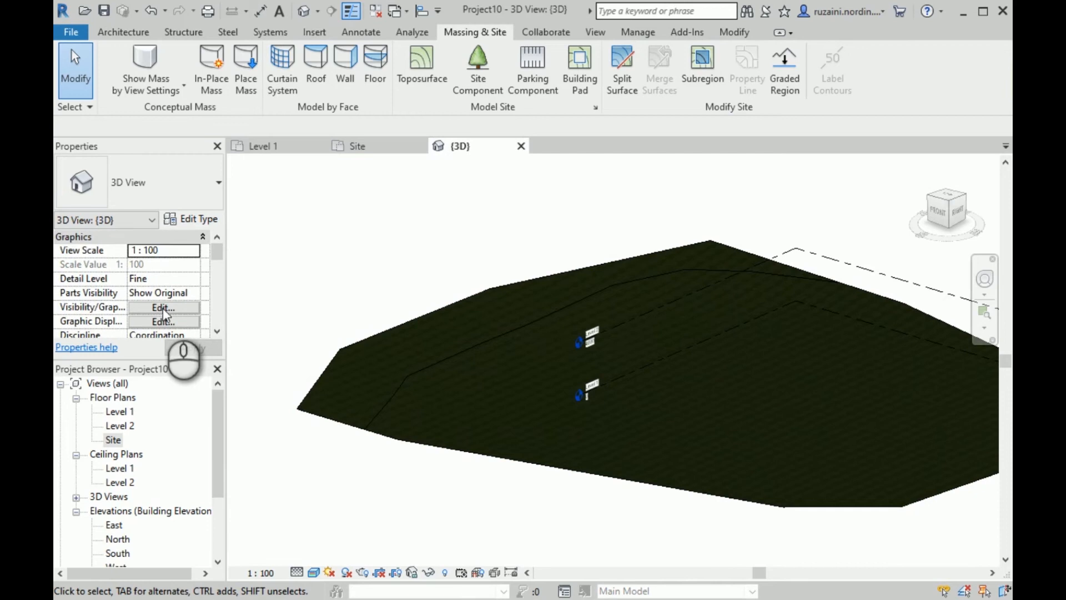
scroll(165, 315, down, 5)
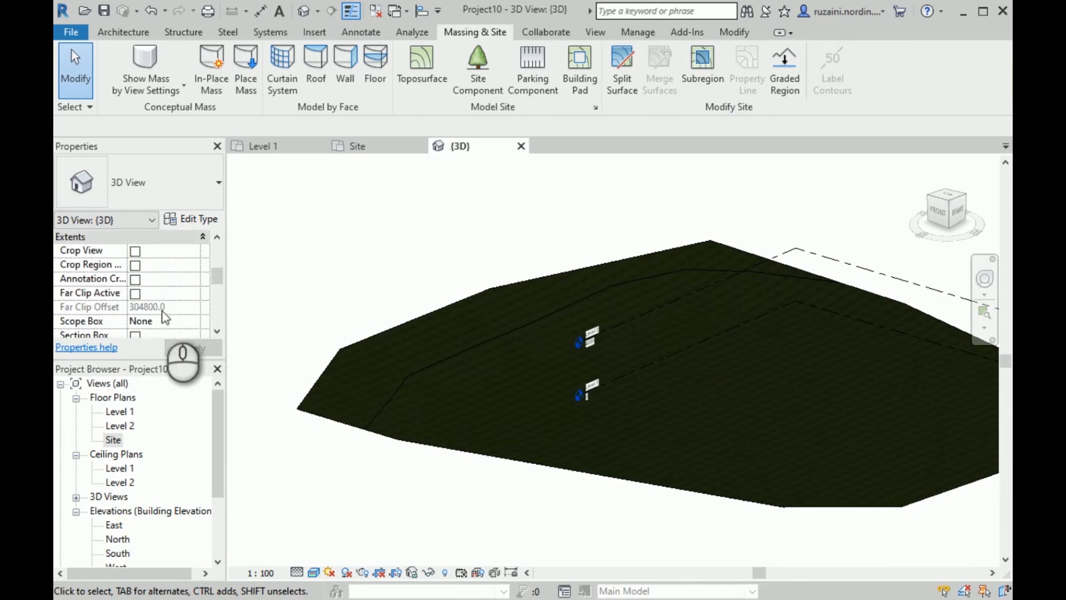
scroll(161, 316, down, 1)
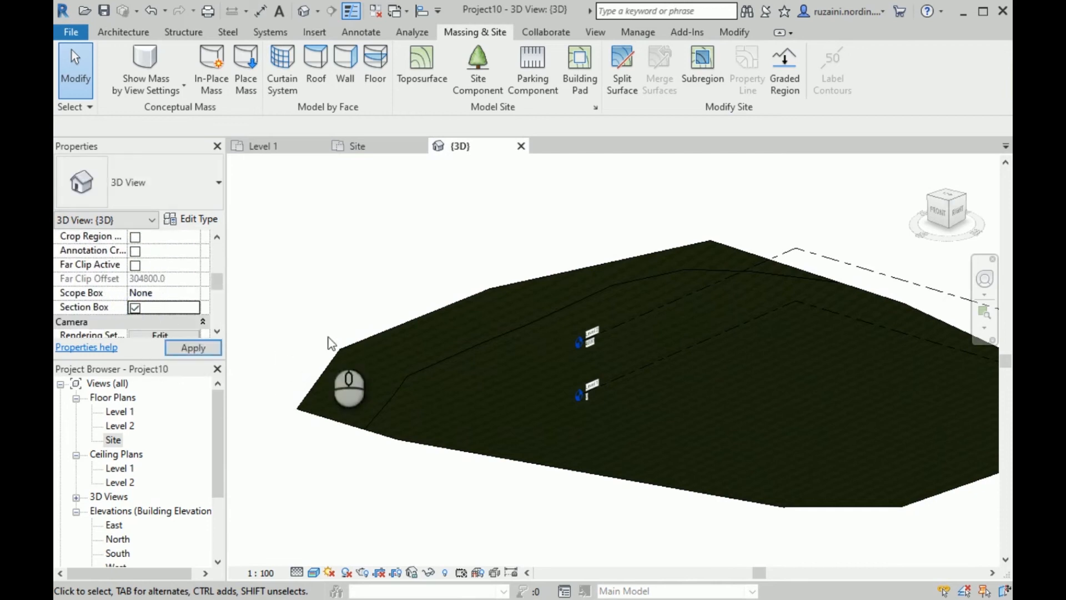
click(353, 346)
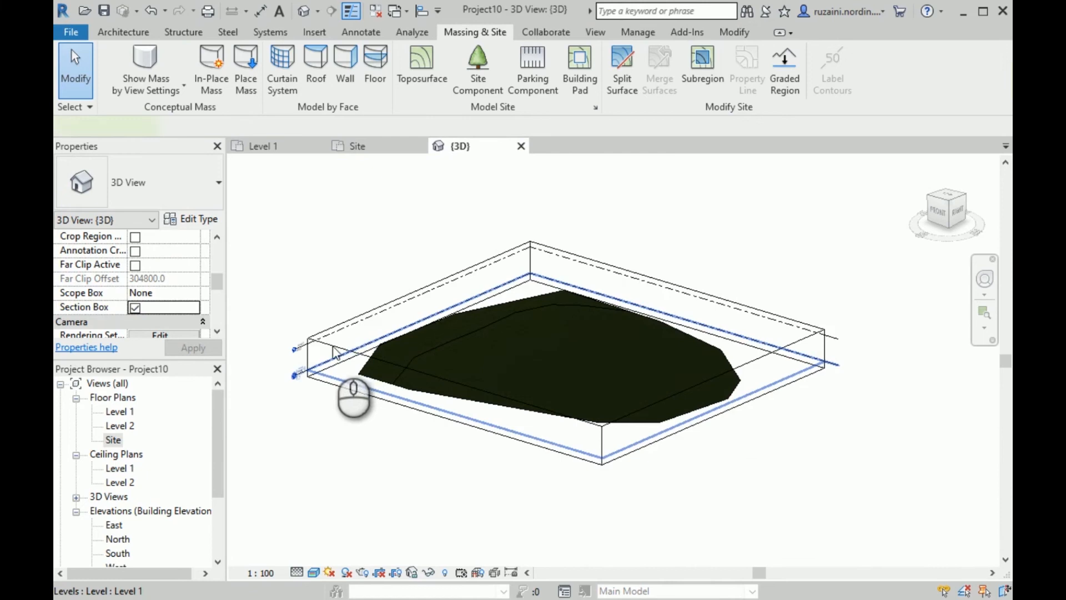
Pull the section box's front face inward to cut through the toposurface and inspect the exposed cut face
click(461, 401)
drag(460, 399, 508, 354)
scroll(414, 360, up, 2)
scroll(238, 305, up, 3)
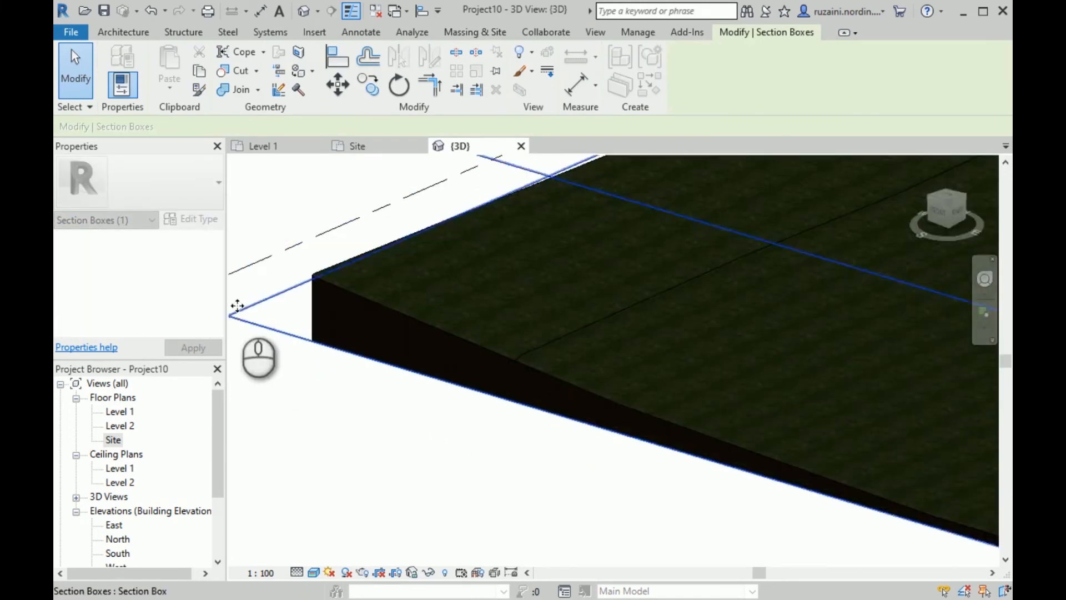
scroll(412, 309, up, 2)
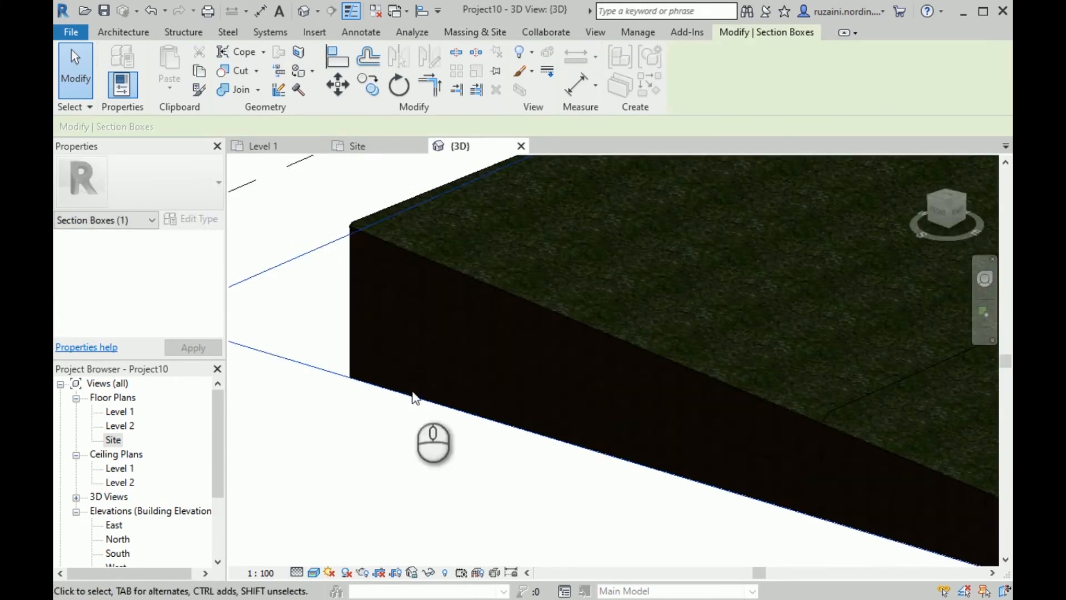
Set the 3D view's visual style to Hidden Line to show the pattern on the cut face
click(313, 572)
click(346, 492)
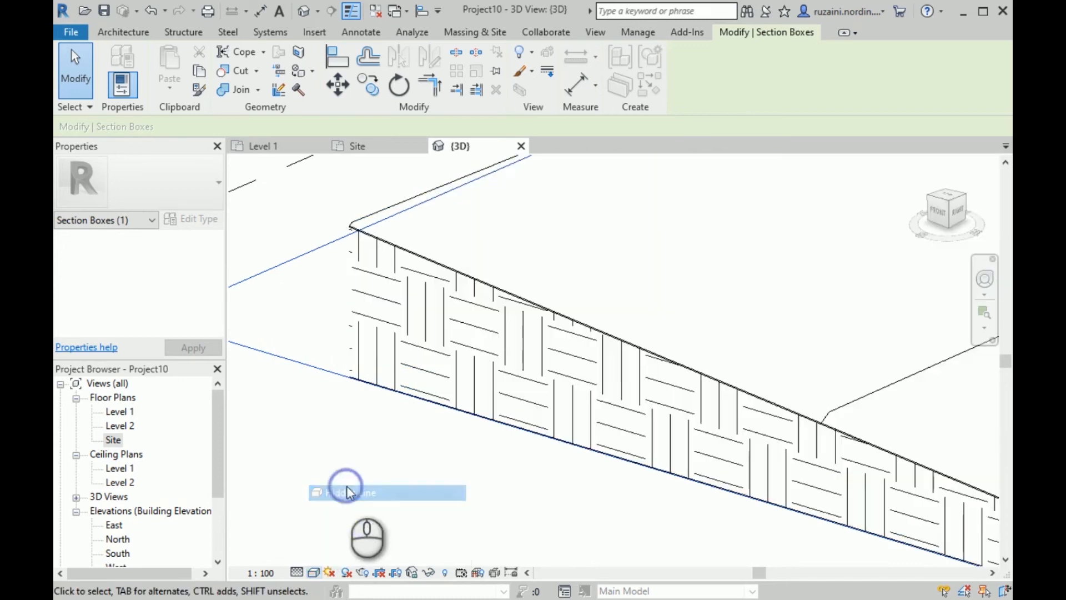
scroll(400, 321, down, 4)
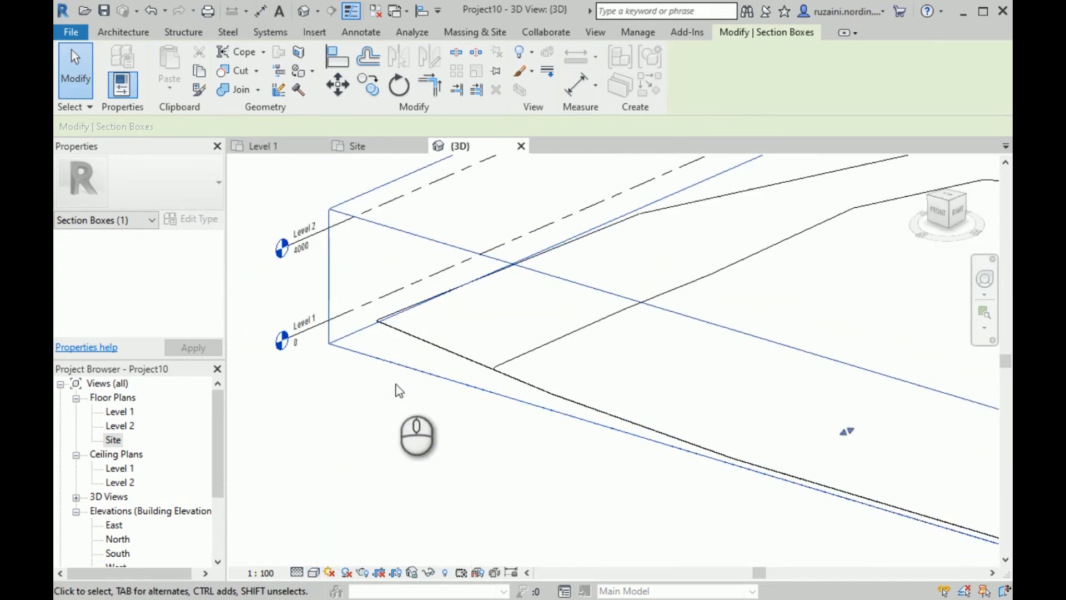
Move the section box's left face inward to cut a second side of the toposurface and examine the Earth pattern at the corner
shift+middle_drag(391, 437, 391, 306)
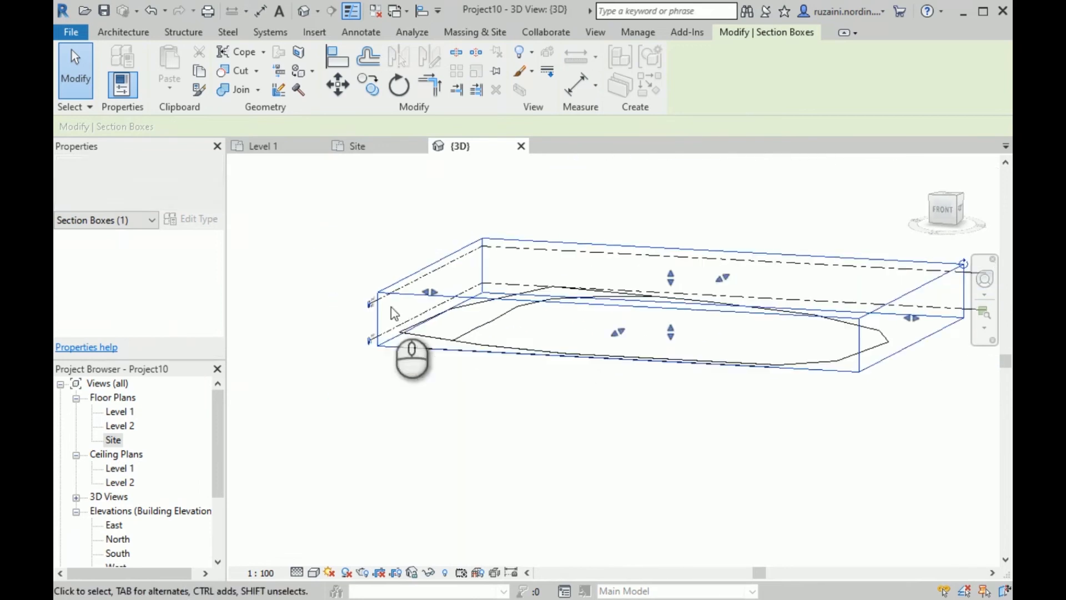
shift+middle_drag(564, 407, 666, 488)
scroll(547, 338, up, 5)
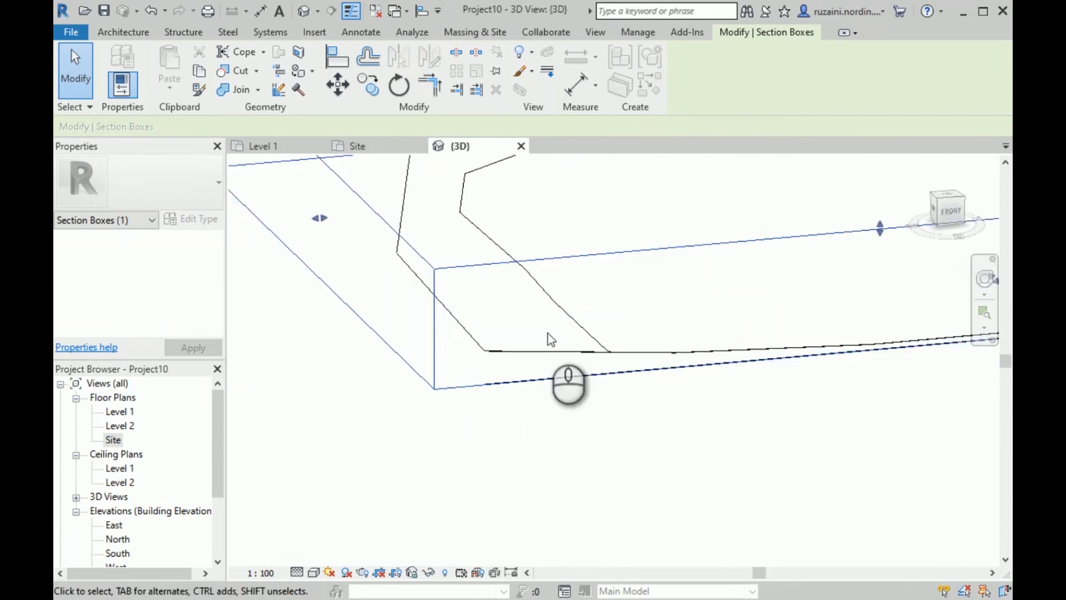
scroll(469, 321, down, 2)
shift+middle_drag(469, 321, 540, 435)
scroll(311, 452, down, 4)
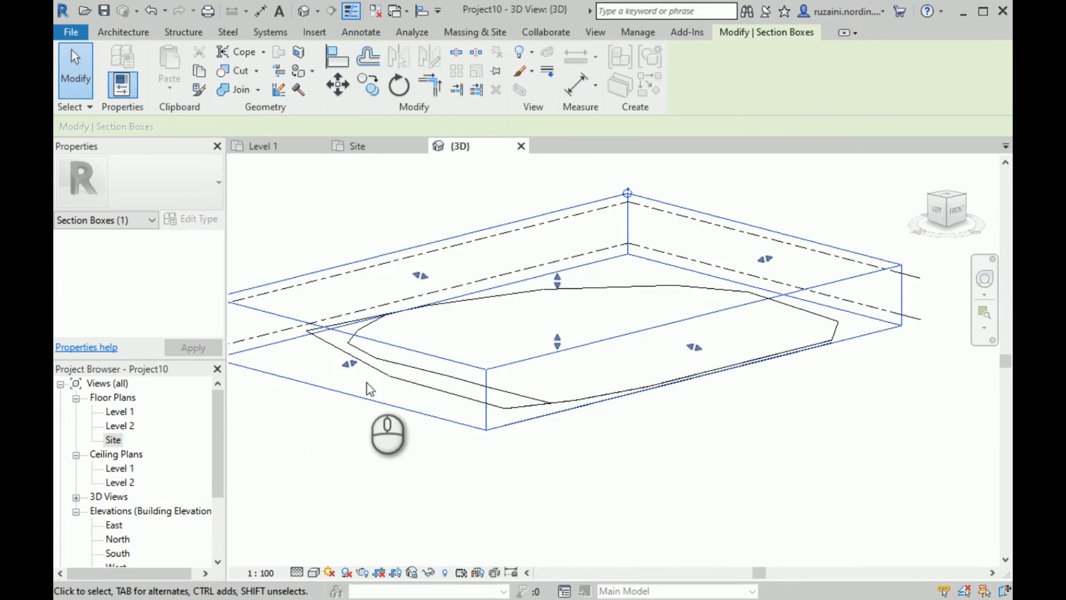
drag(350, 375, 430, 360)
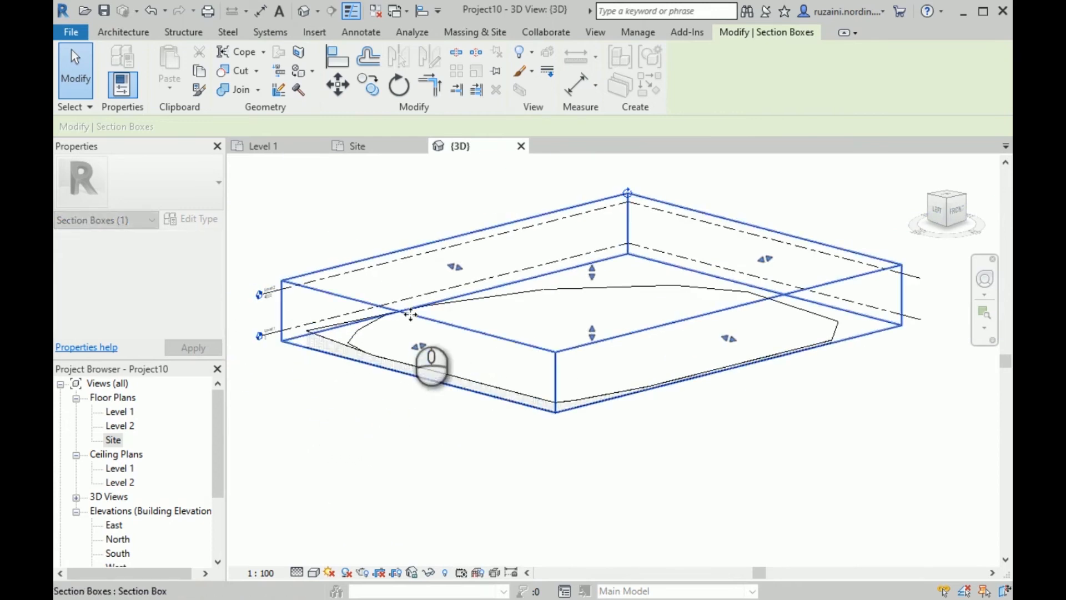
scroll(509, 388, up, 3)
scroll(571, 347, down, 2)
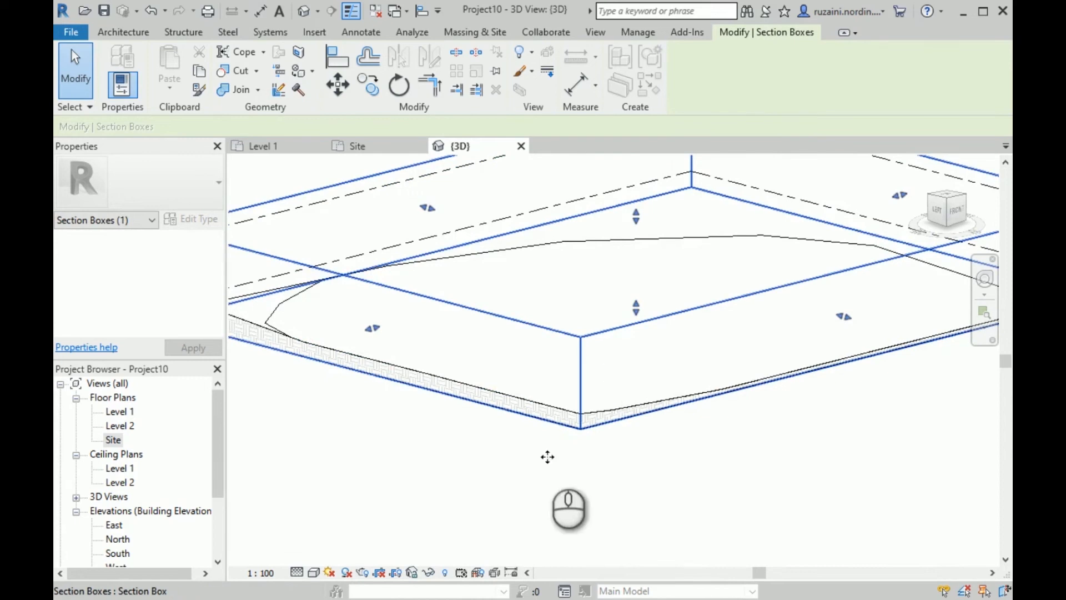
scroll(584, 394, up, 4)
scroll(775, 387, up, 3)
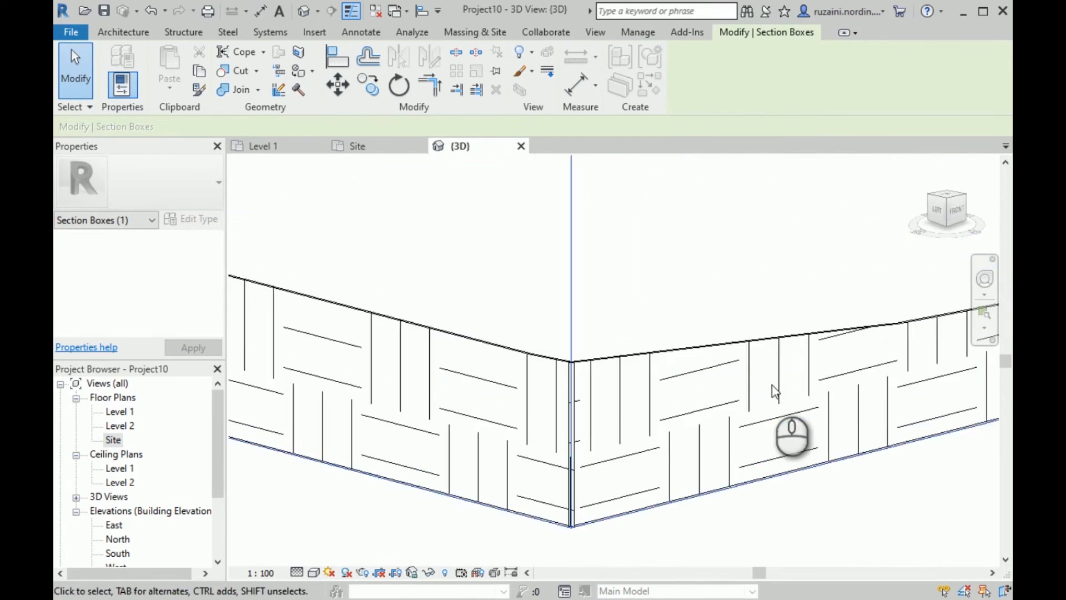
scroll(528, 519, down, 5)
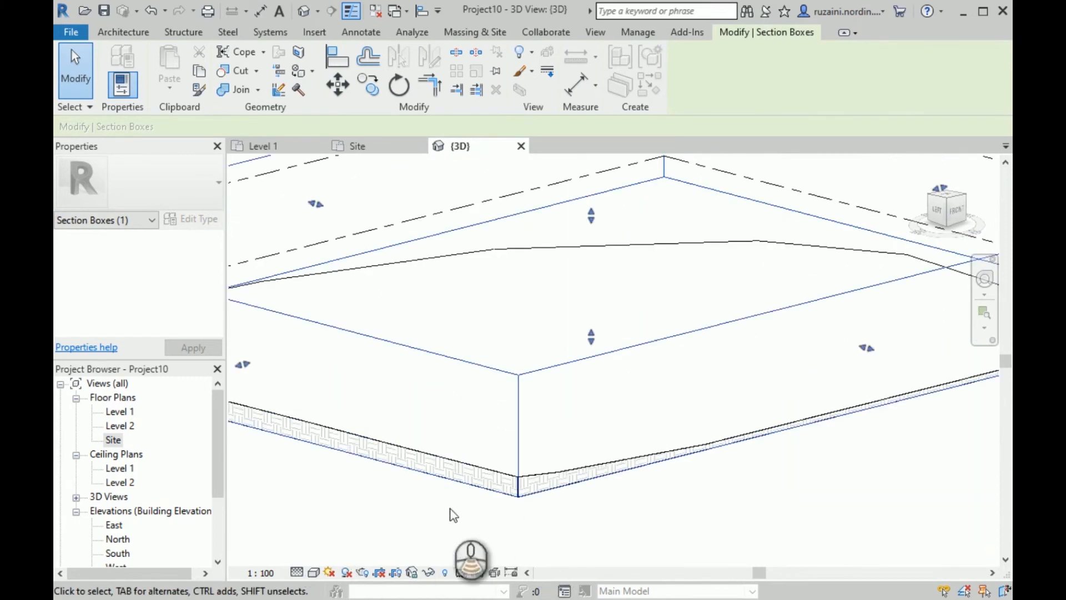
scroll(344, 439, down, 2)
Deselect the section box and turn off Section Box in the 3D view's properties
click(368, 312)
scroll(179, 308, down, 5)
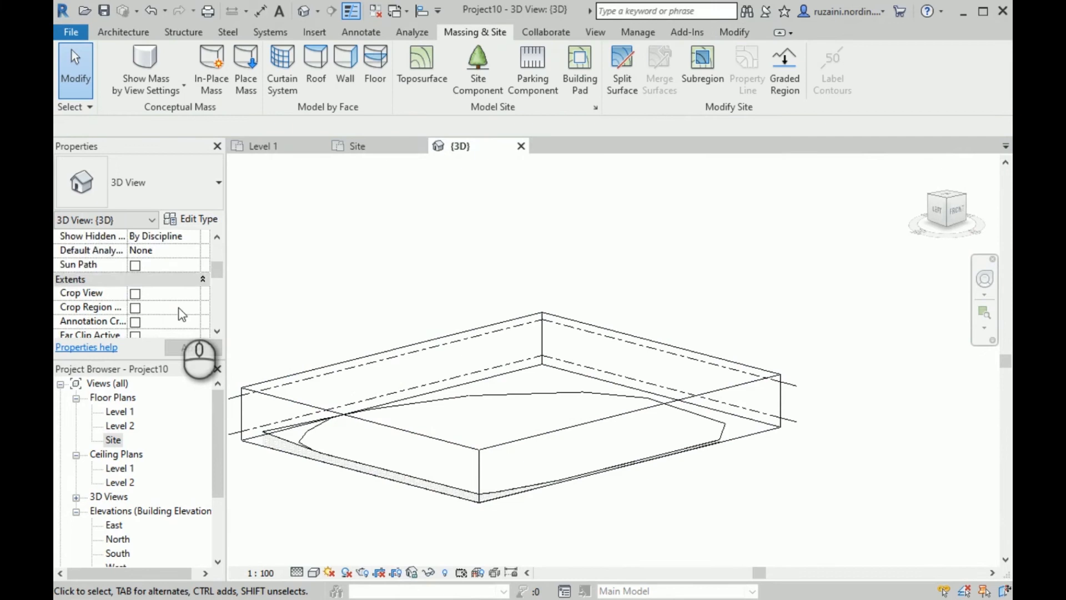
scroll(179, 308, down, 2)
click(135, 305)
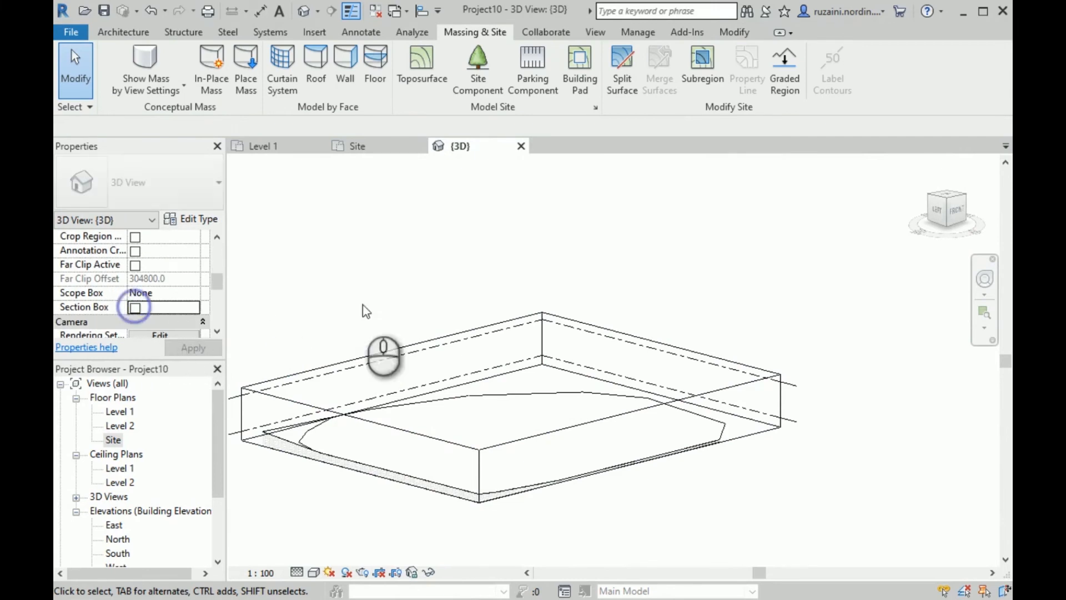
Set the 3D view's visual style to Consistent Colors and look over the whole toposurface
shift+middle_drag(428, 295, 332, 547)
click(314, 572)
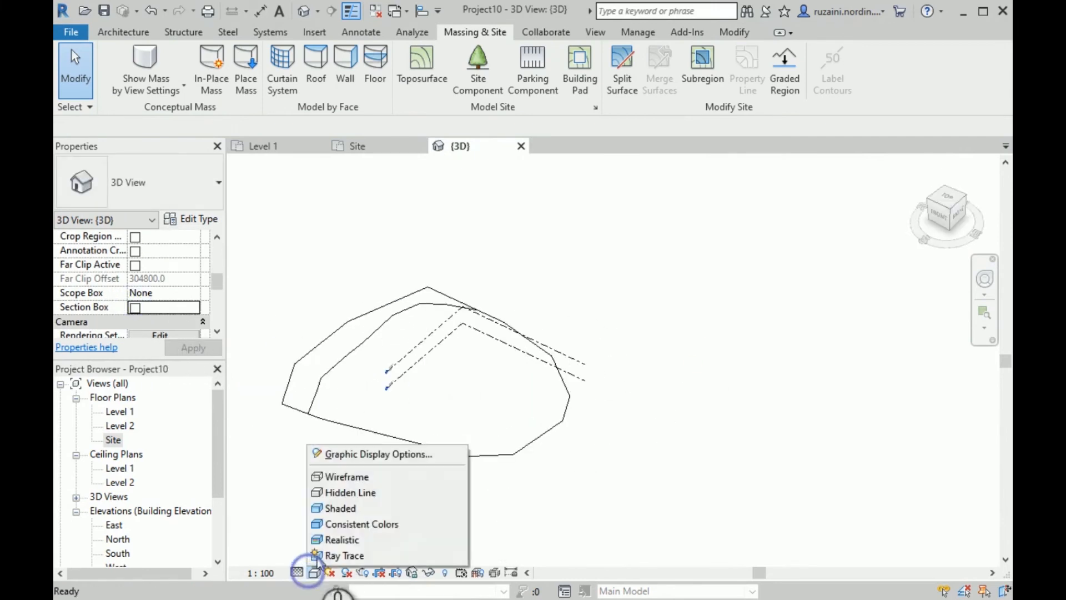
click(355, 521)
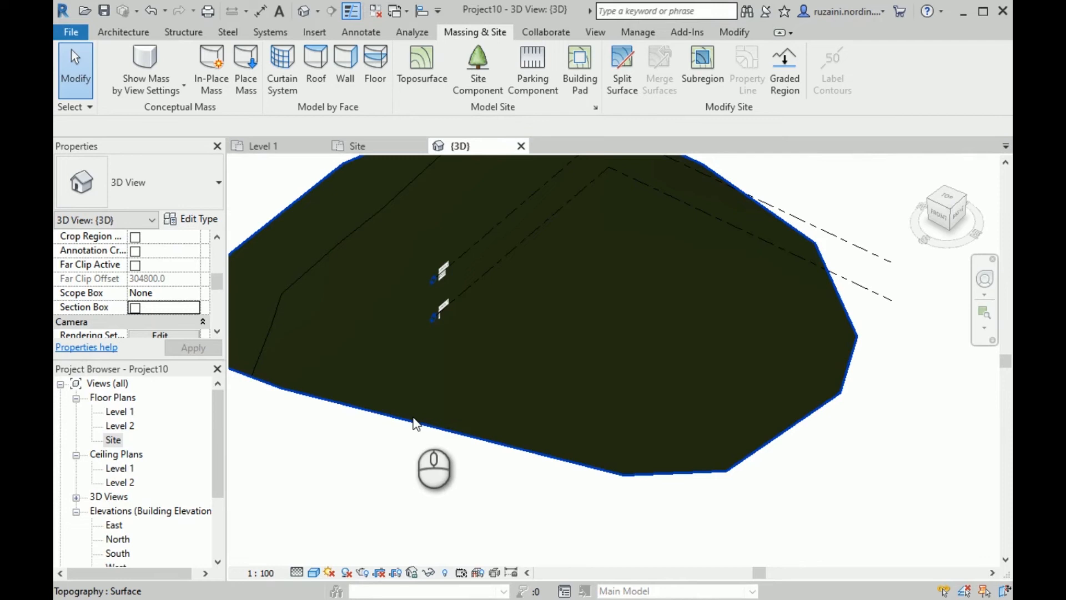
scroll(416, 424, down, 3)
shift+middle_drag(598, 482, 676, 344)
scroll(676, 345, up, 2)
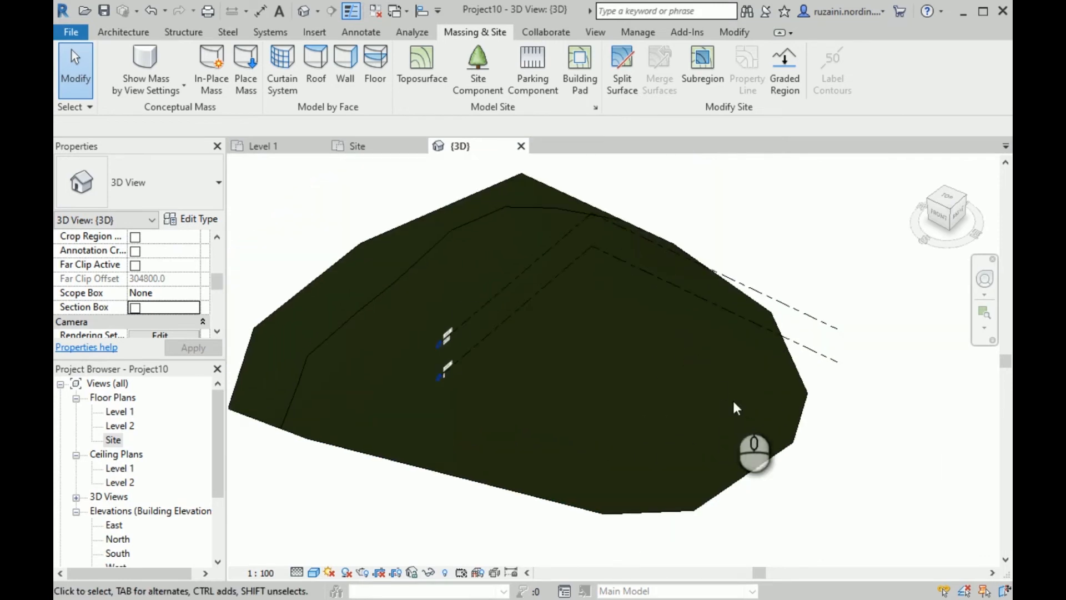
Edit the toposurface in the Site plan and place four points at absolute elevation 0 in a rough square near its middle
click(776, 454)
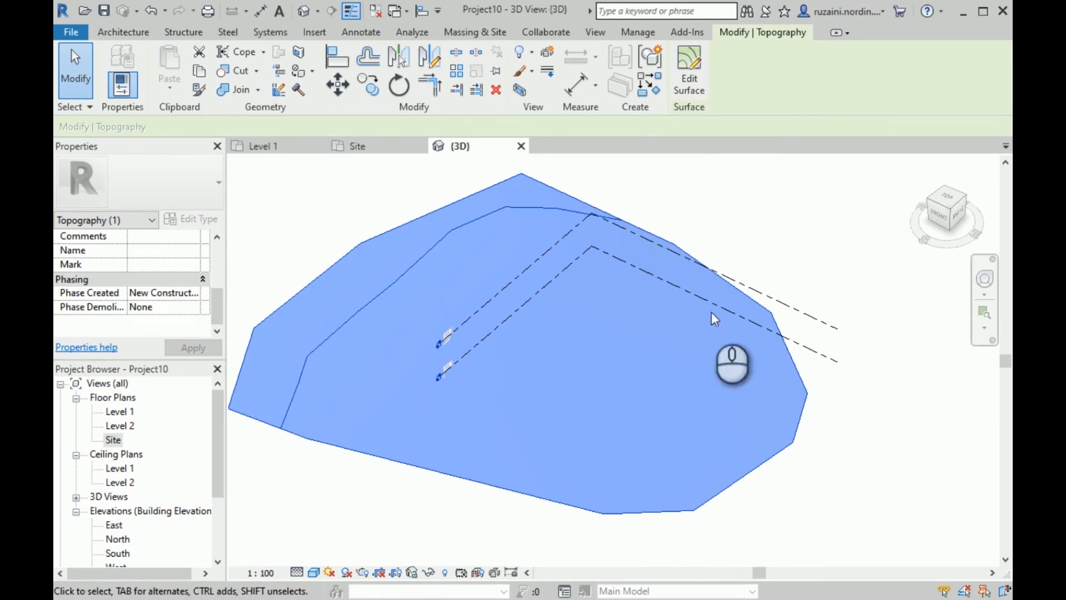
click(702, 92)
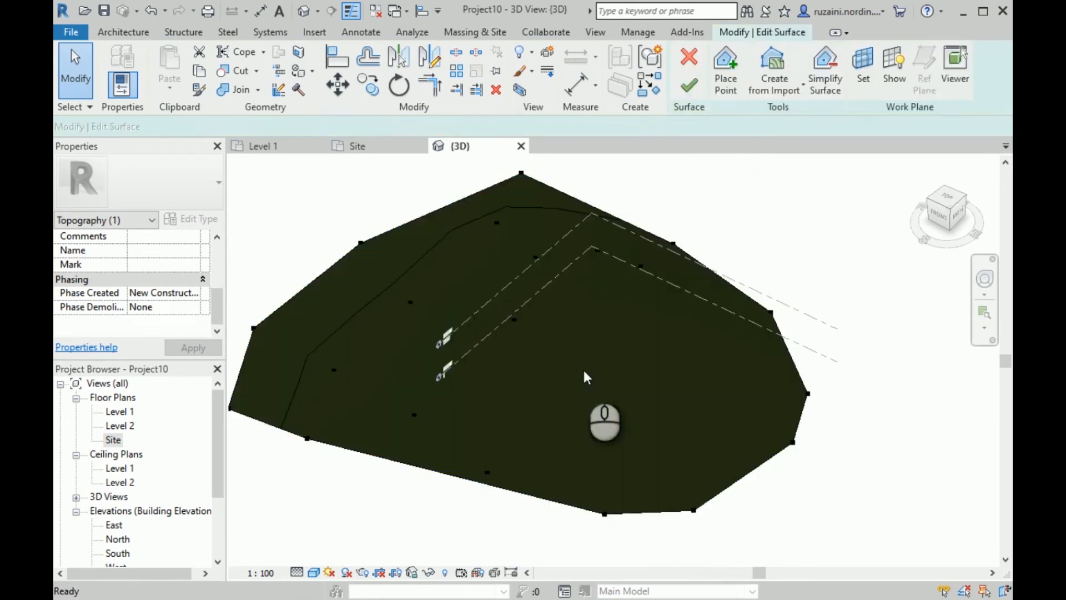
click(372, 146)
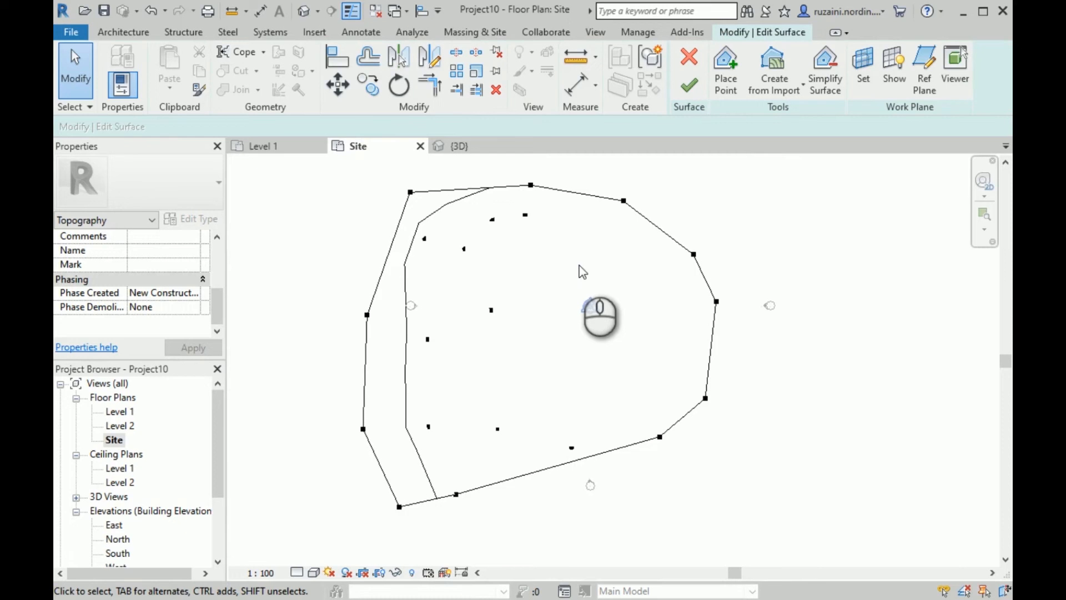
click(726, 93)
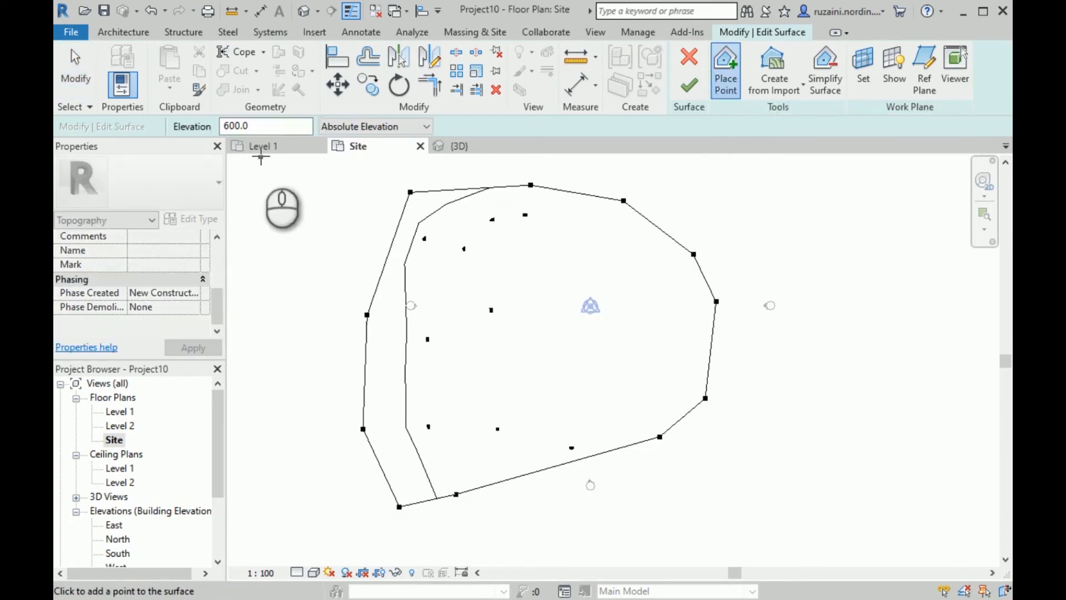
double_click(249, 126)
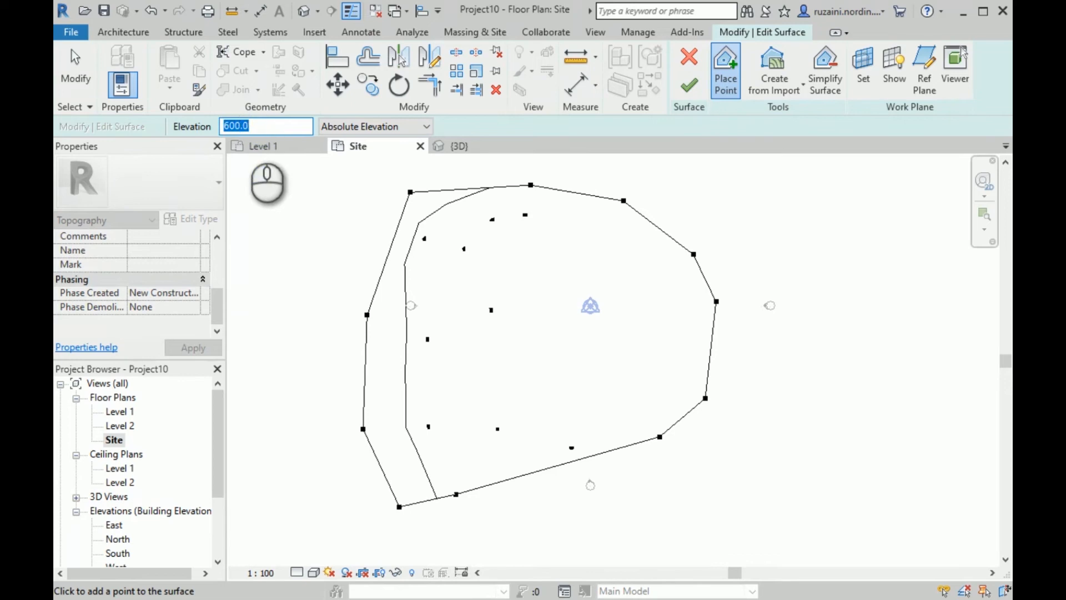
text(0)
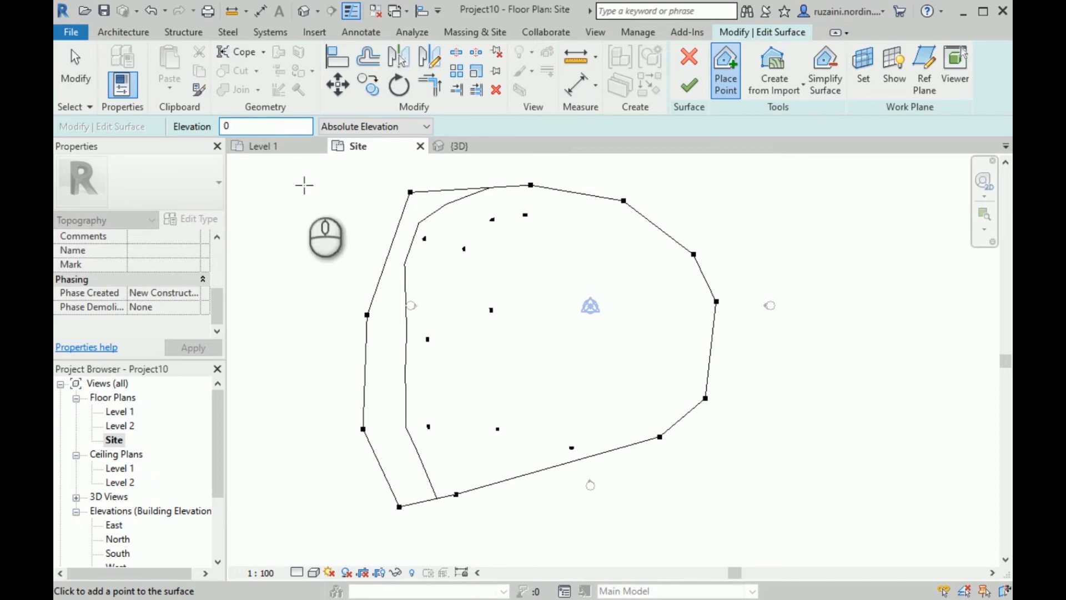
click(491, 334)
scroll(589, 312, up, 3)
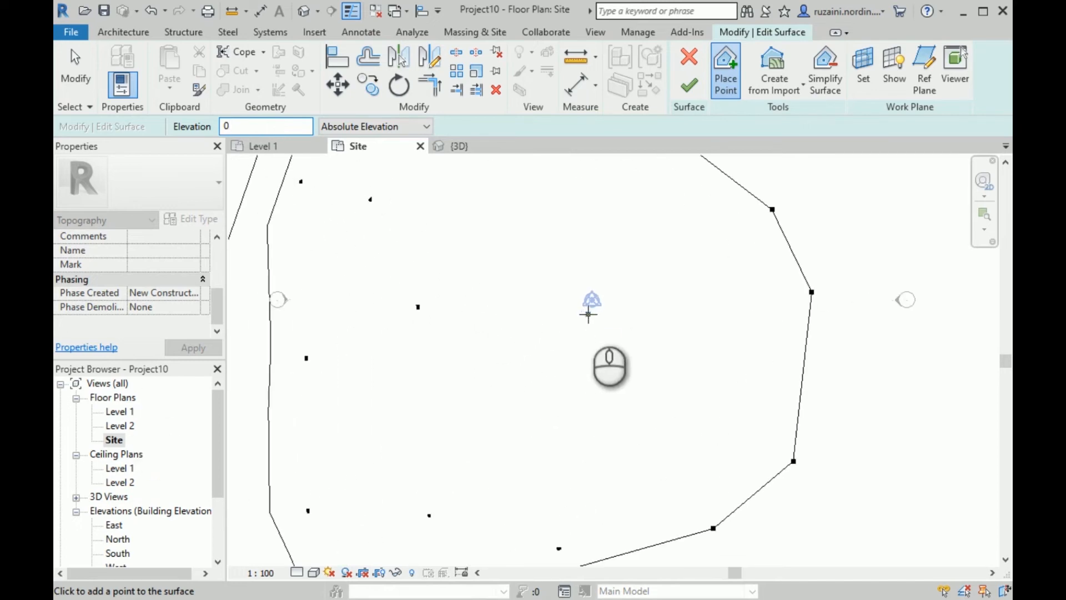
click(474, 302)
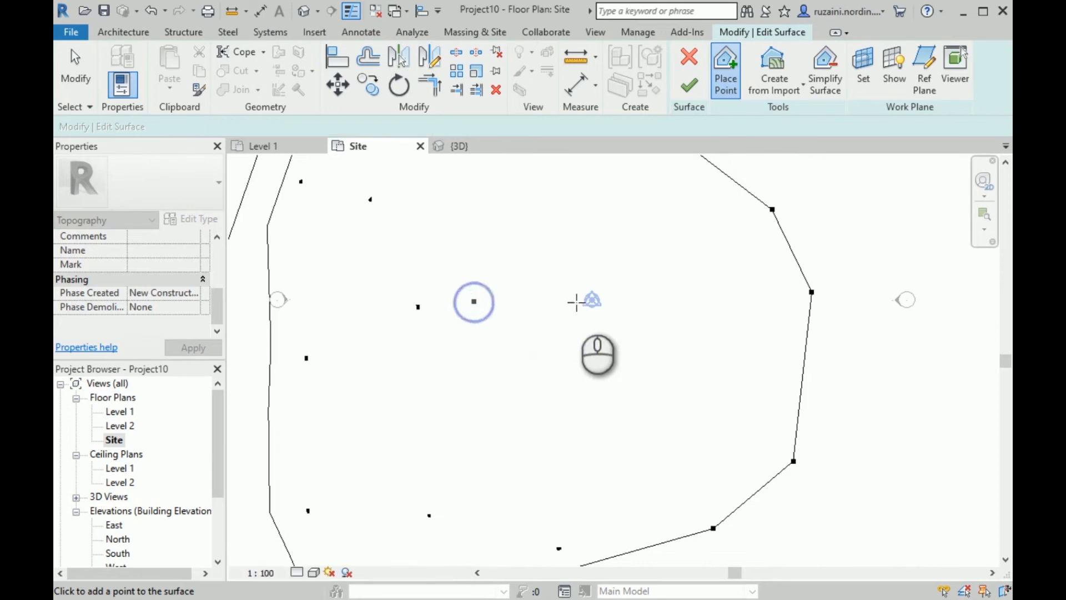
click(605, 303)
click(612, 431)
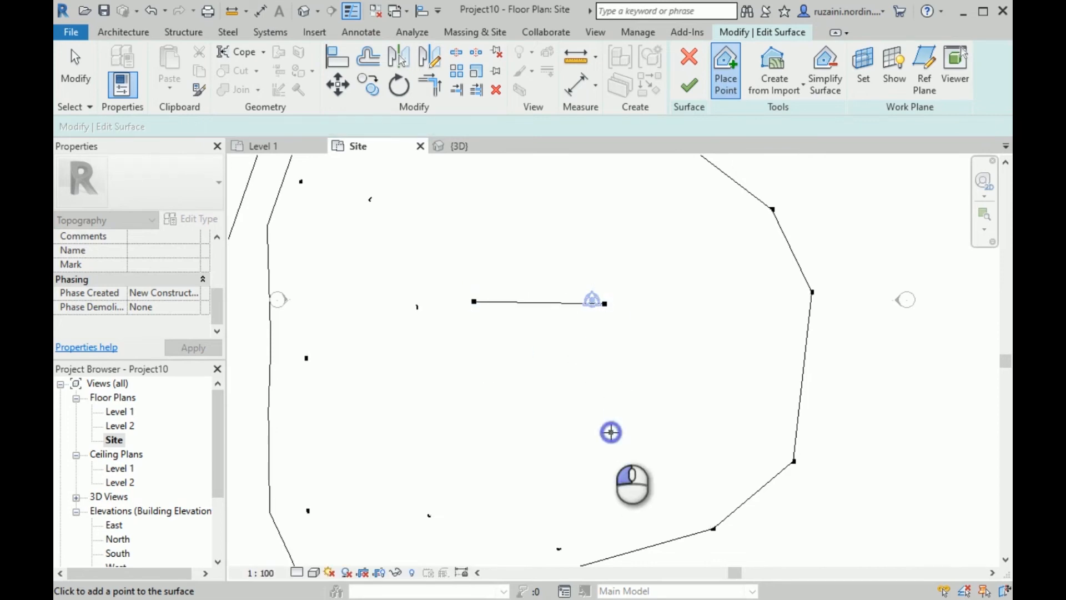
click(477, 440)
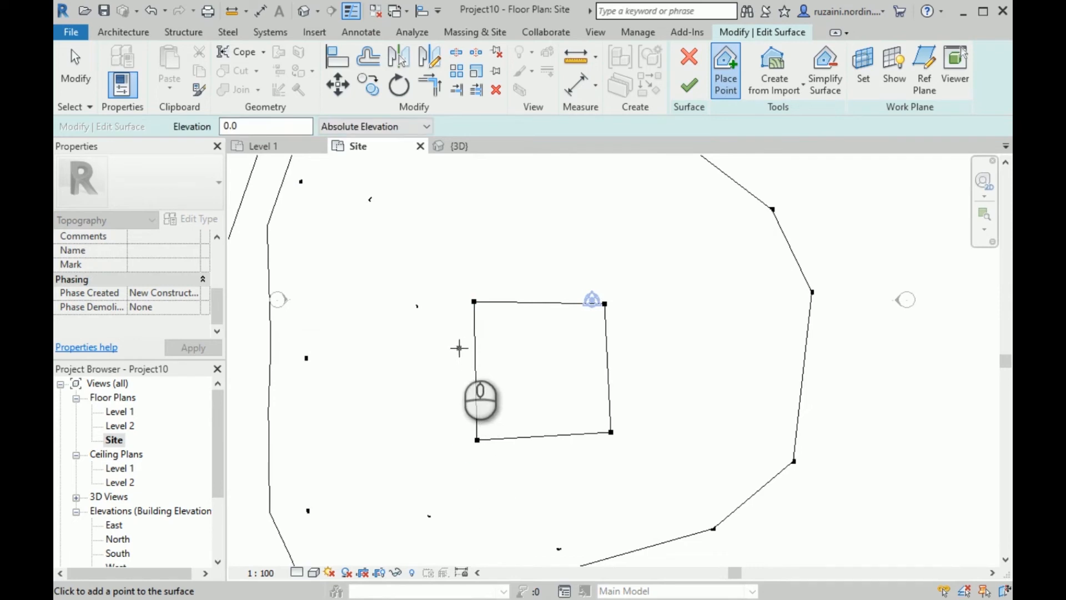
Add three more elevation 0 points, one west and one north of the square and one farther north, and finish the surface
click(443, 349)
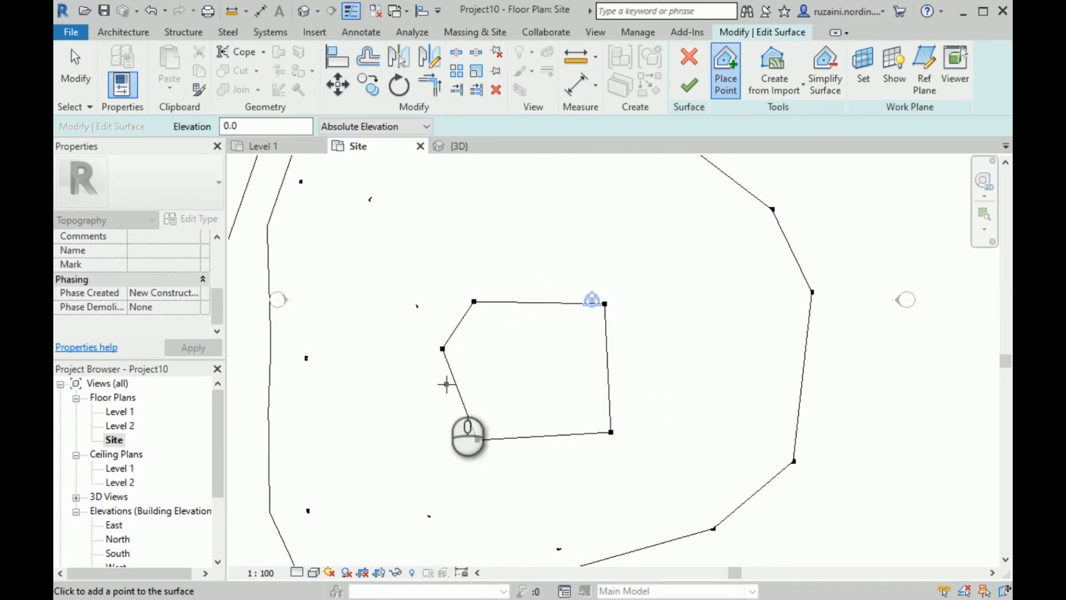
click(546, 287)
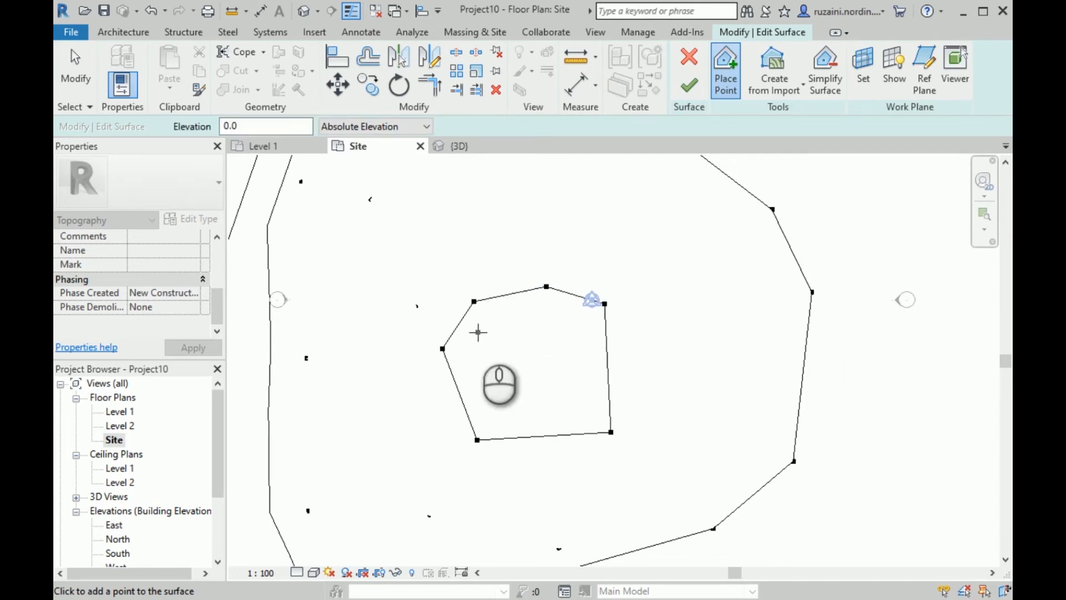
click(582, 179)
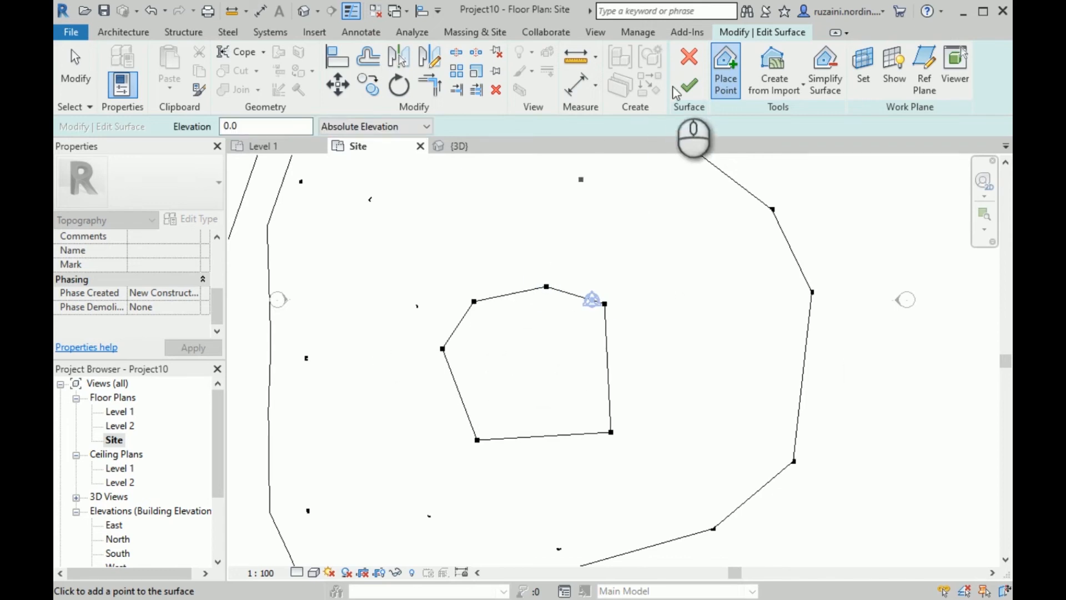
click(688, 88)
scroll(623, 356, down, 3)
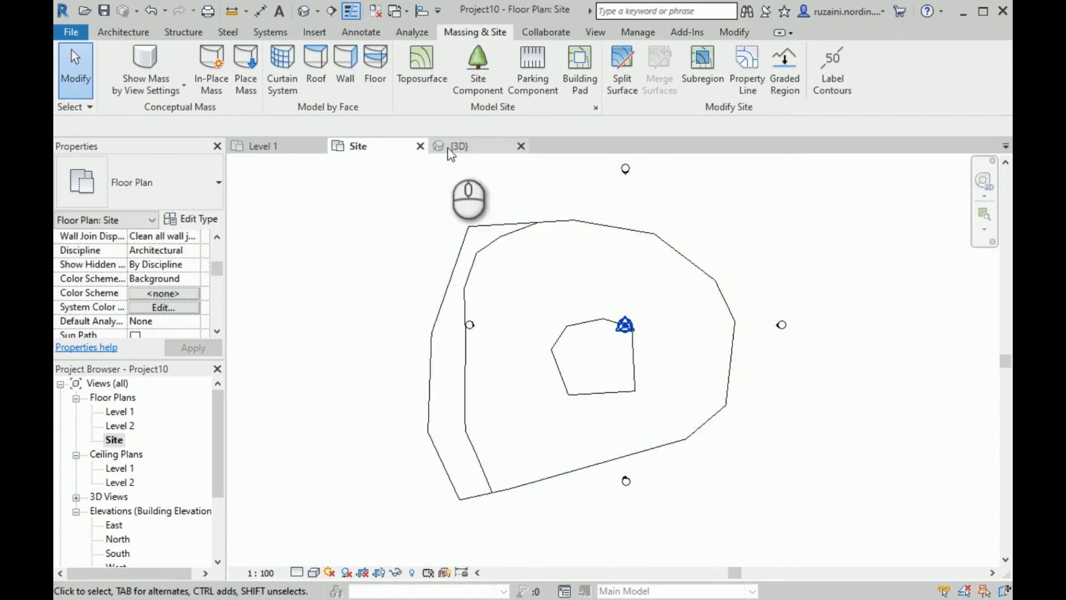
Examine the edited toposurface in the 3D view, from the front against Level 1 and then from an angle above
click(483, 147)
shift+right_drag(487, 470, 531, 361)
click(937, 219)
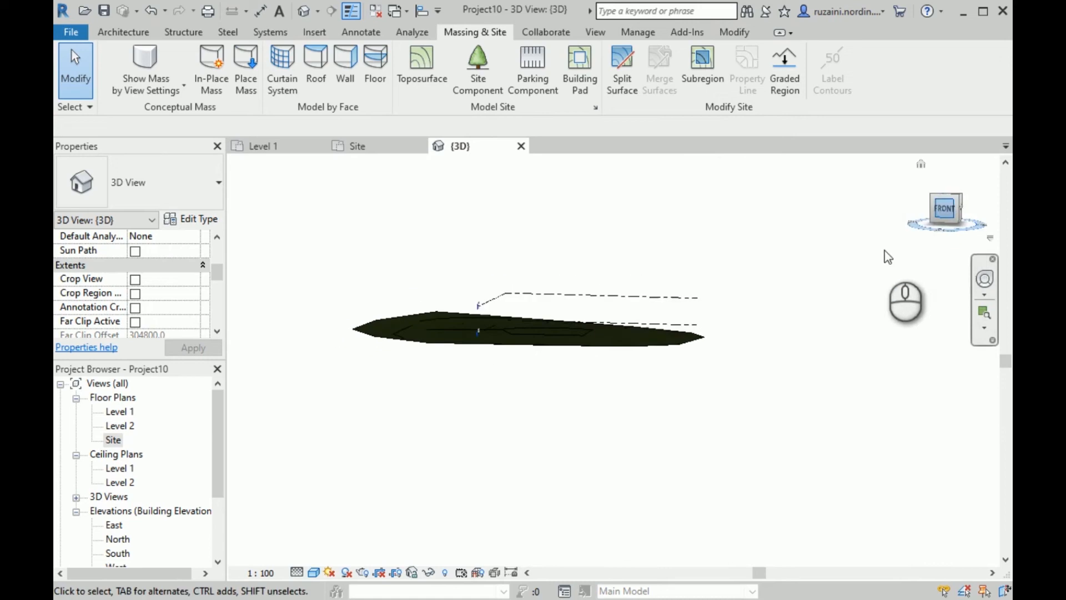
scroll(564, 346, up, 8)
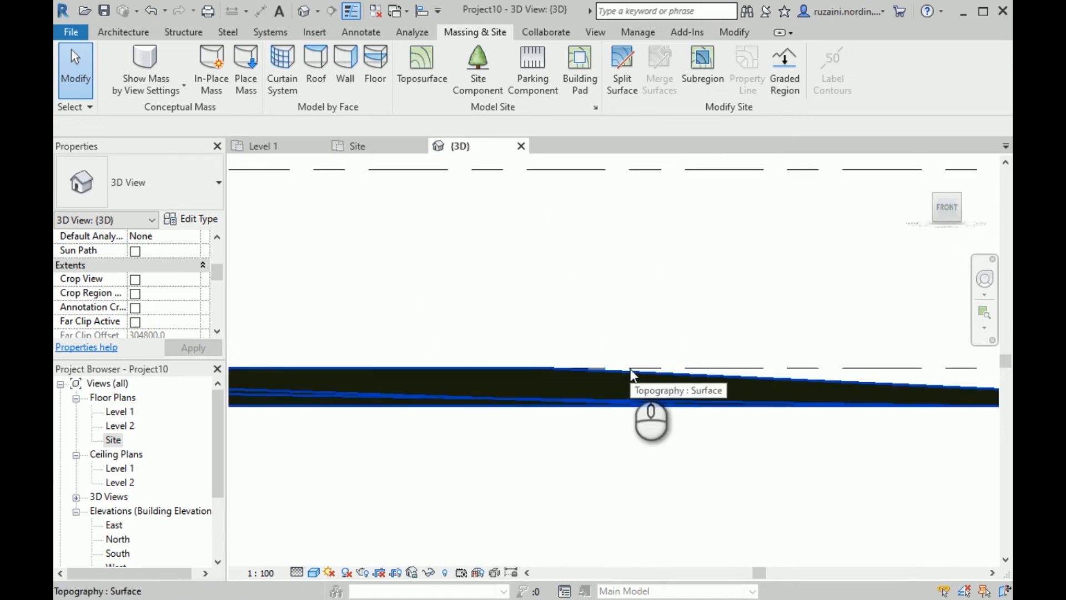
scroll(666, 339, down, 3)
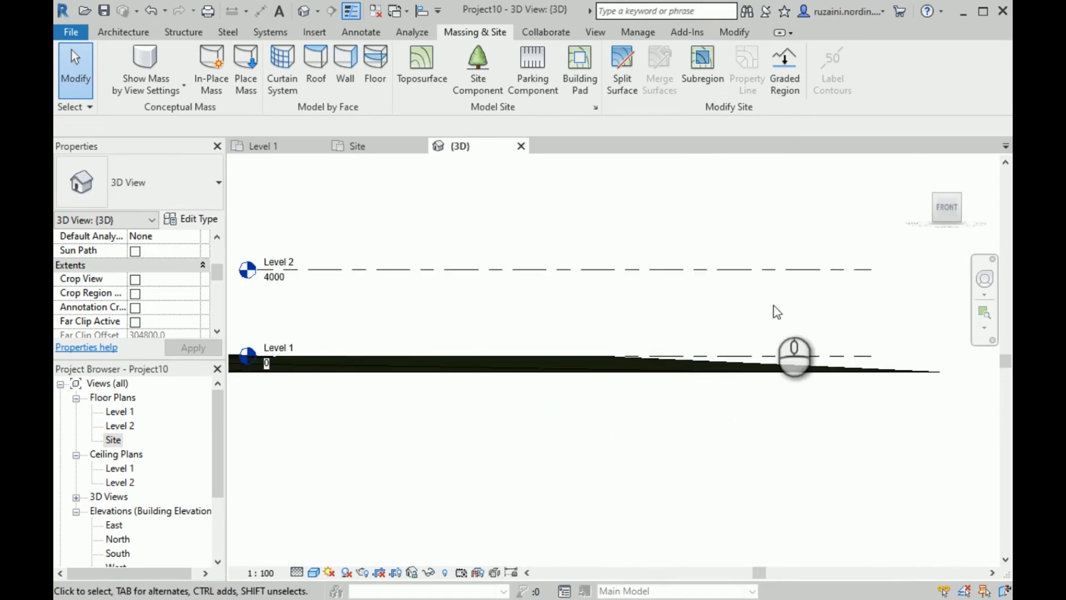
click(786, 361)
shift+middle_drag(702, 314, 616, 475)
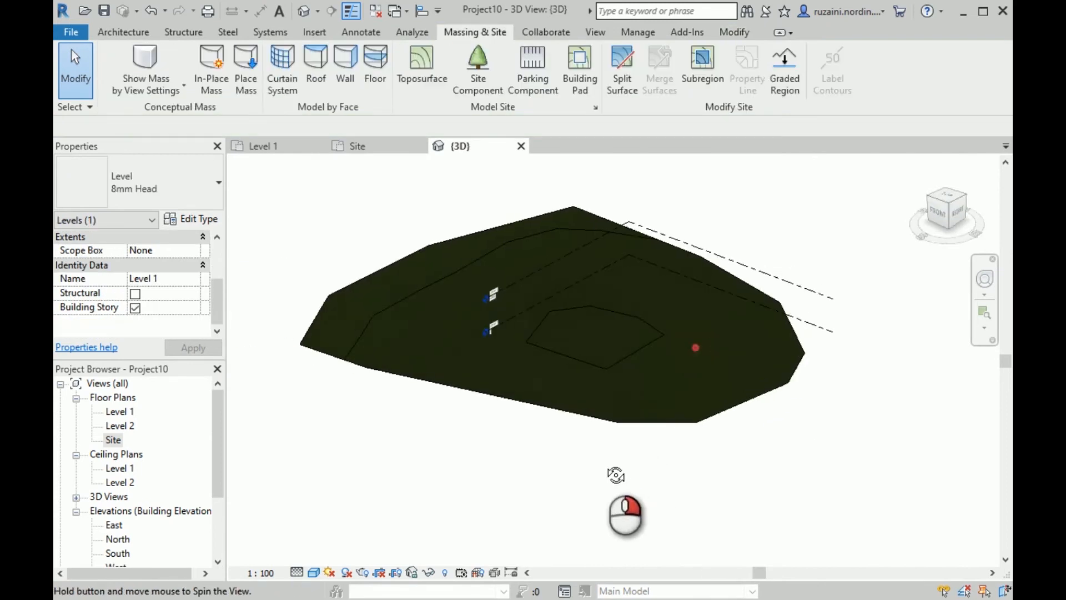
shift+right_drag(616, 474, 628, 462)
scroll(626, 184, up, 2)
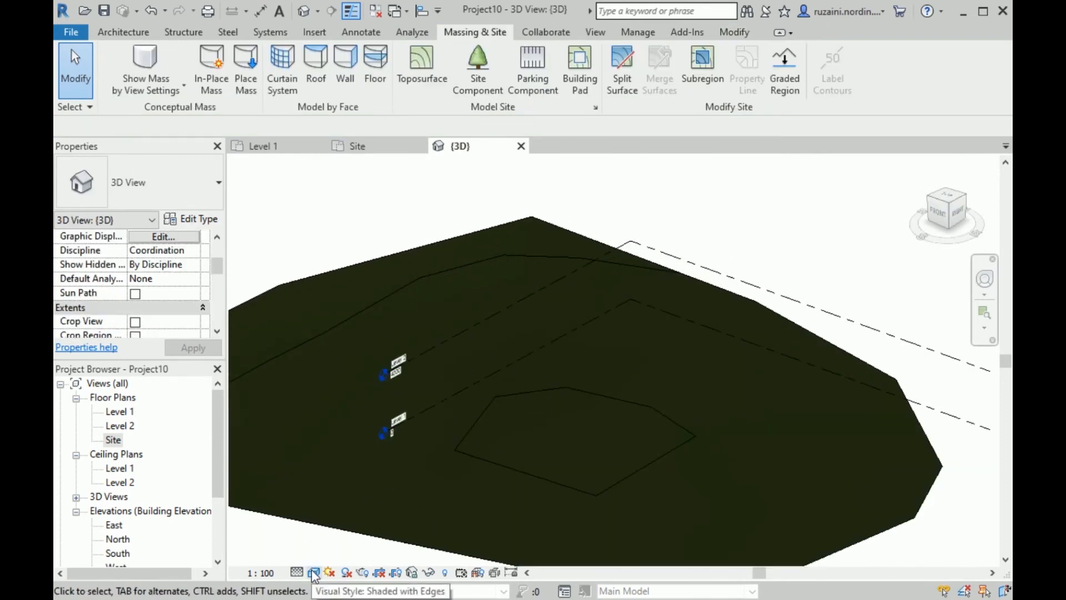
Start Split Surface on the toposurface in the Site plan
click(388, 155)
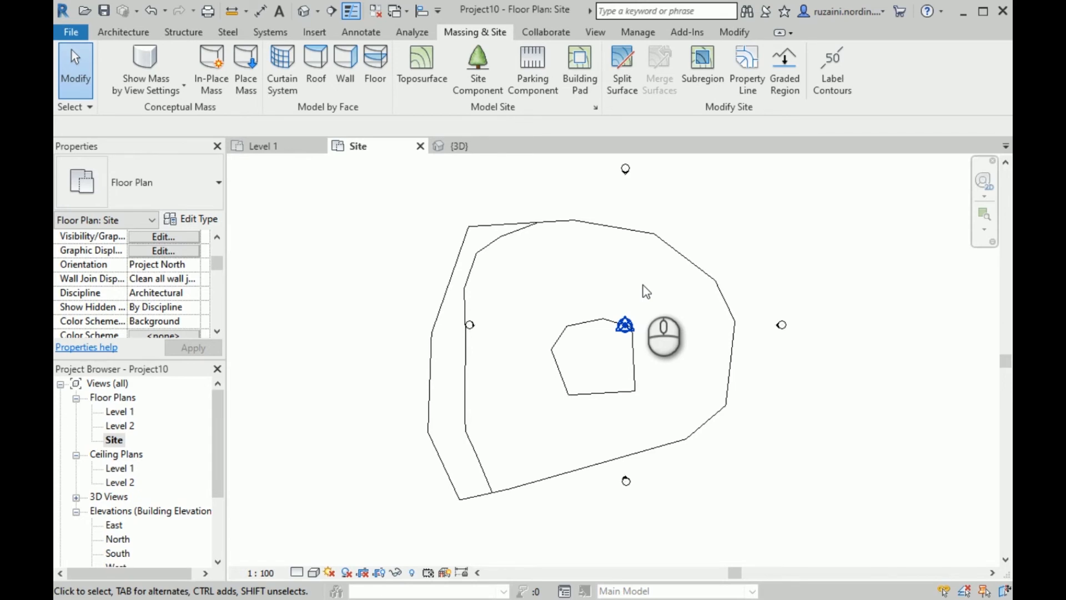
click(676, 249)
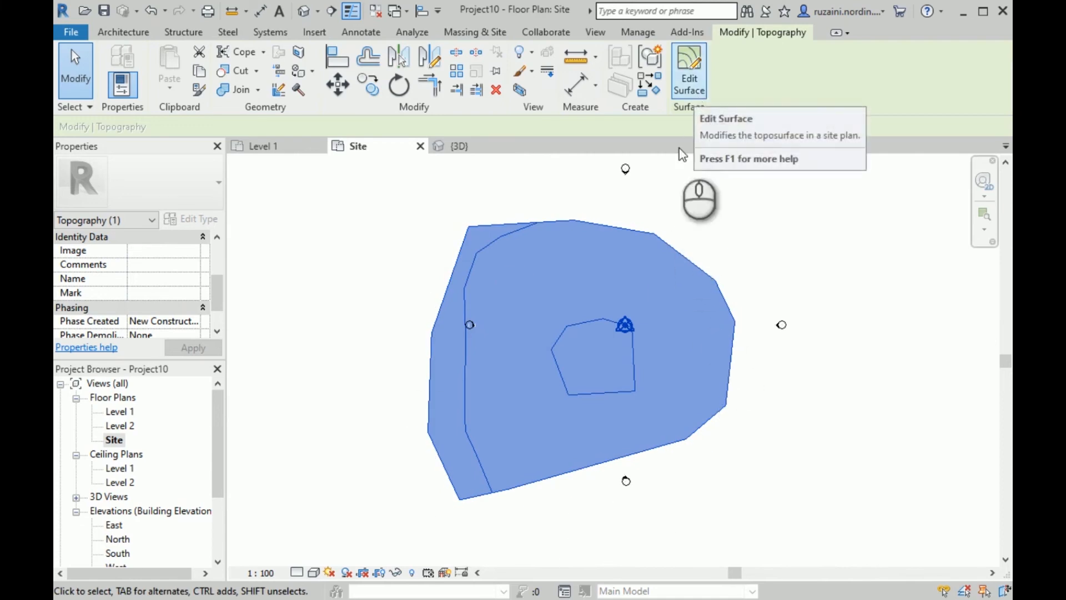
click(683, 225)
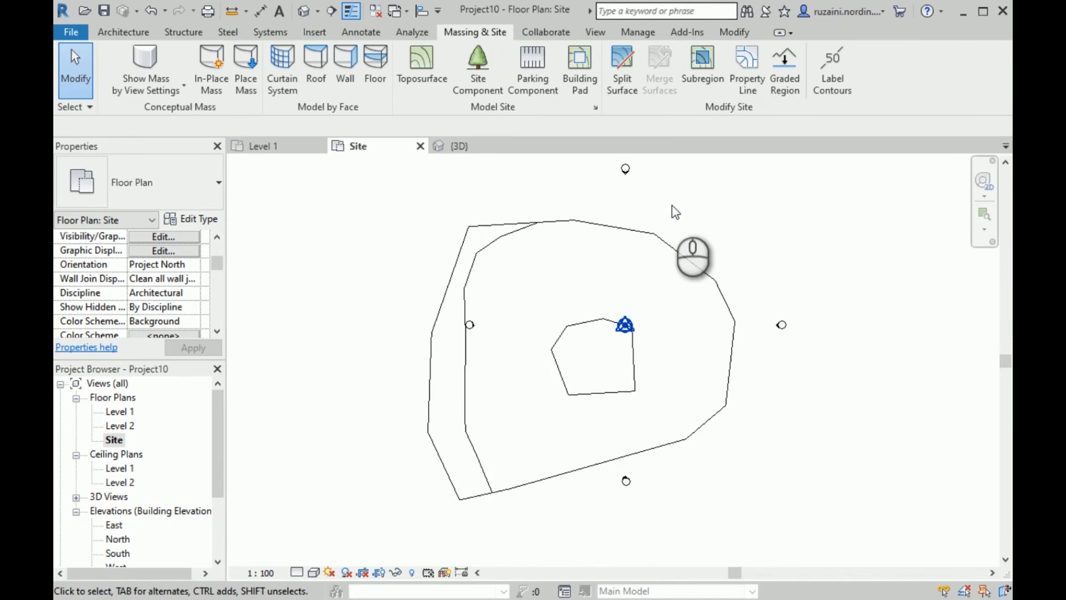
click(621, 72)
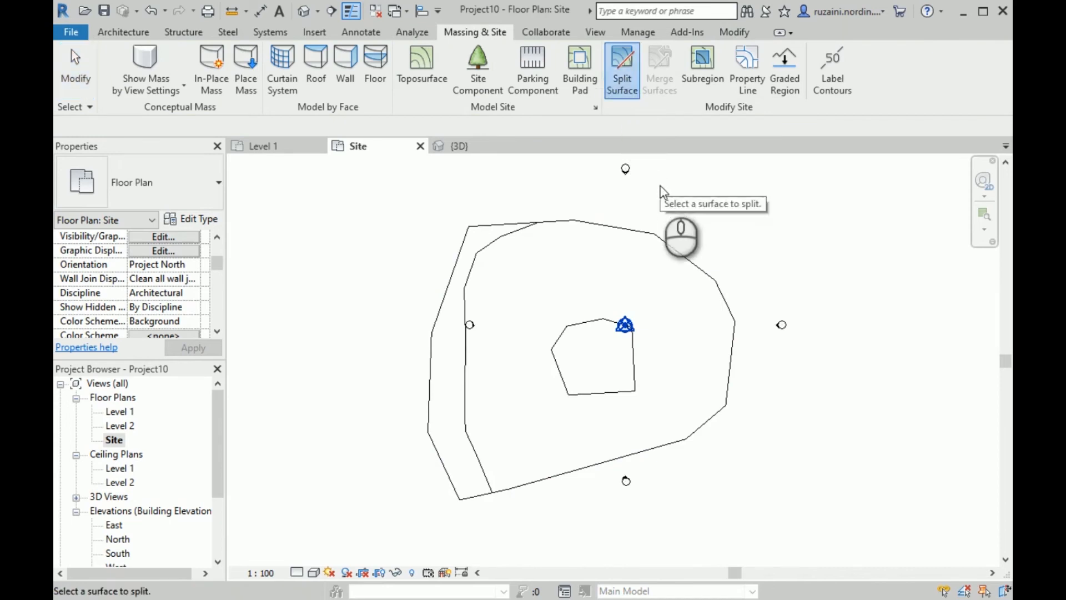
click(658, 238)
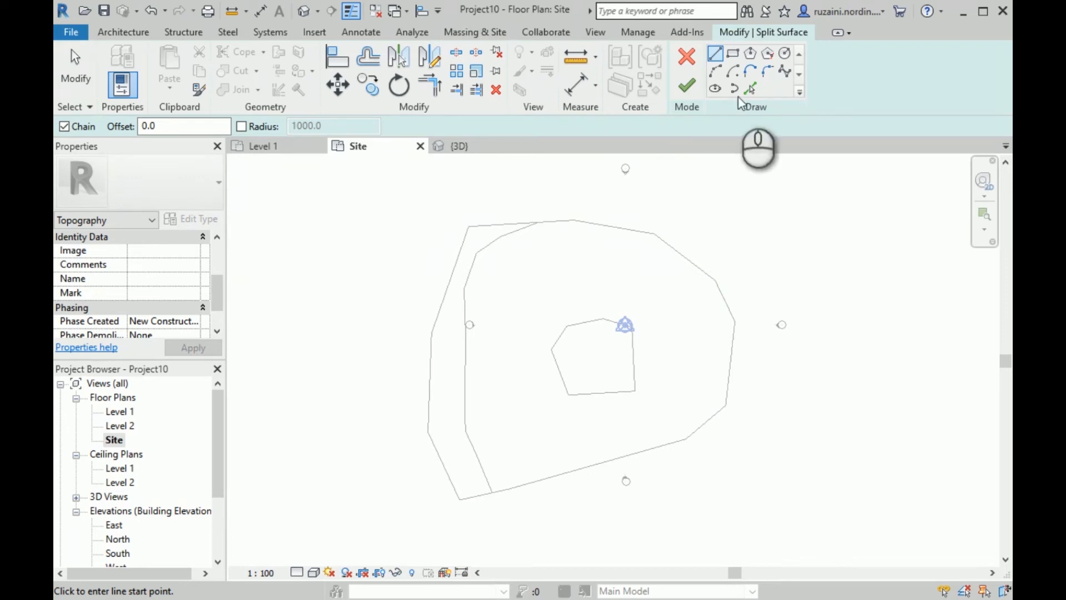
Sketch an elongated, nearly closed spline inside the toposurface, north of the flat contour, as the split boundary
click(786, 72)
scroll(566, 256, up, 5)
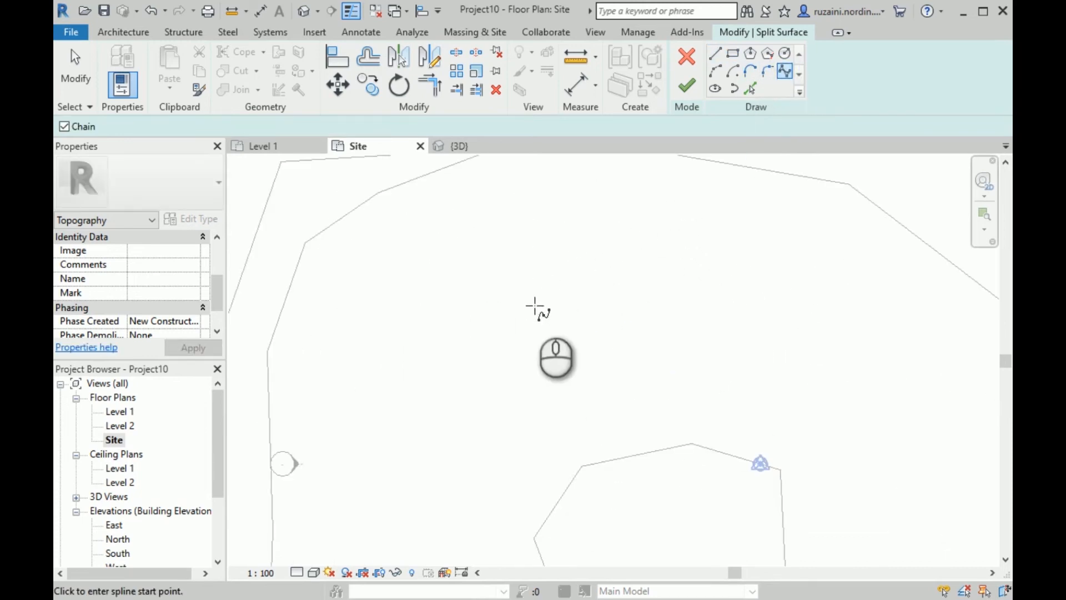
scroll(553, 311, down, 2)
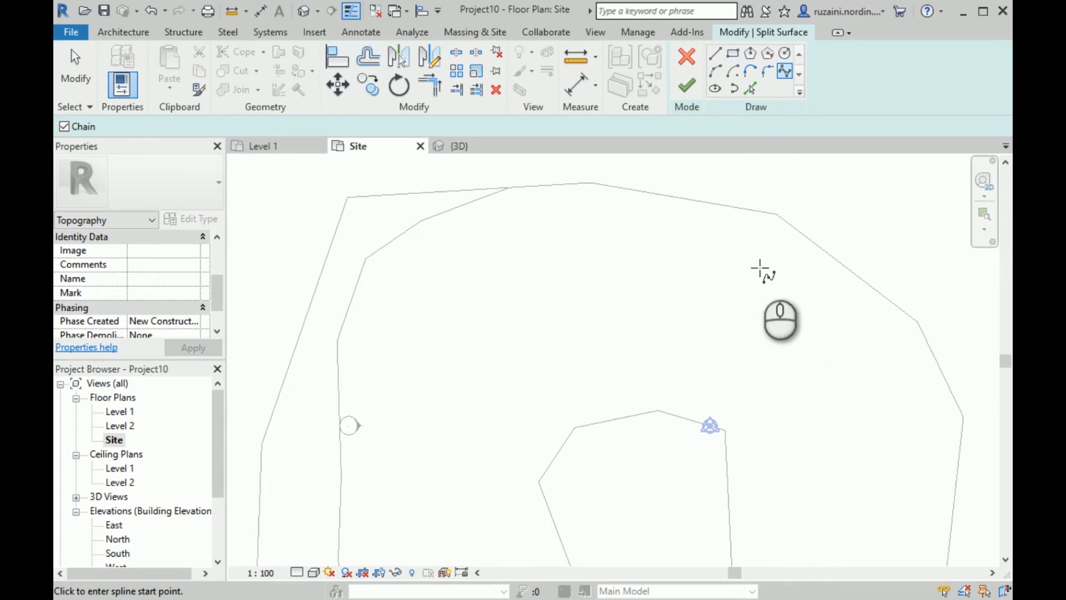
scroll(574, 257, up, 1)
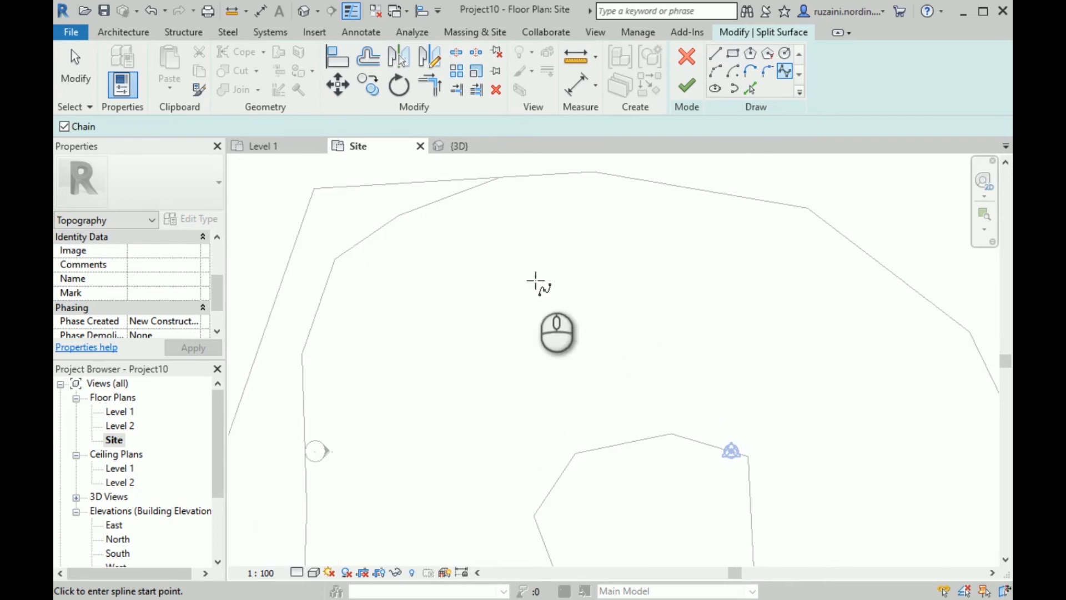
click(492, 283)
click(579, 250)
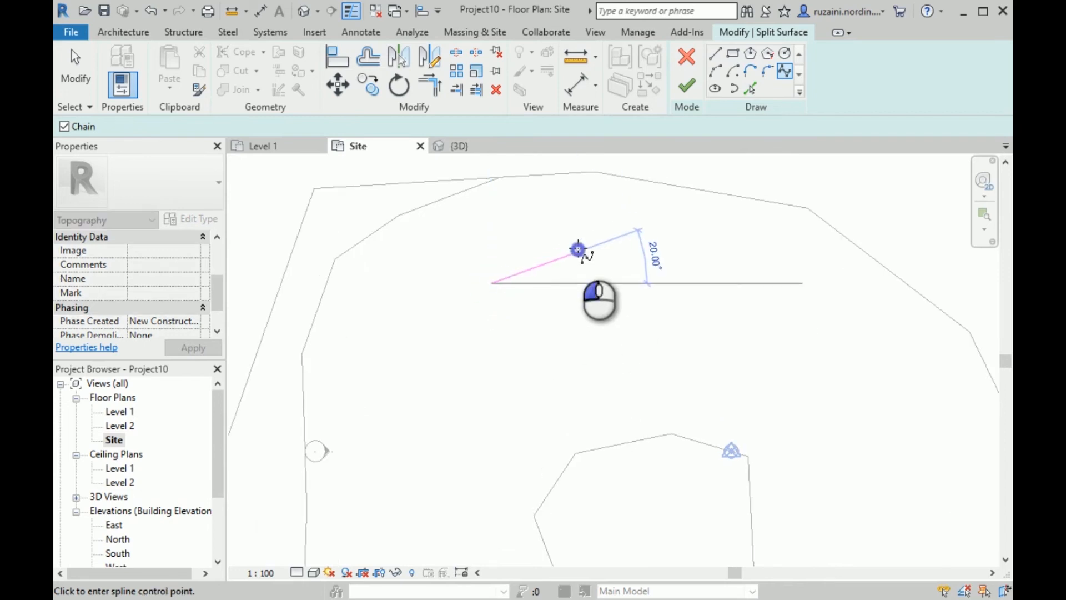
click(687, 252)
click(744, 273)
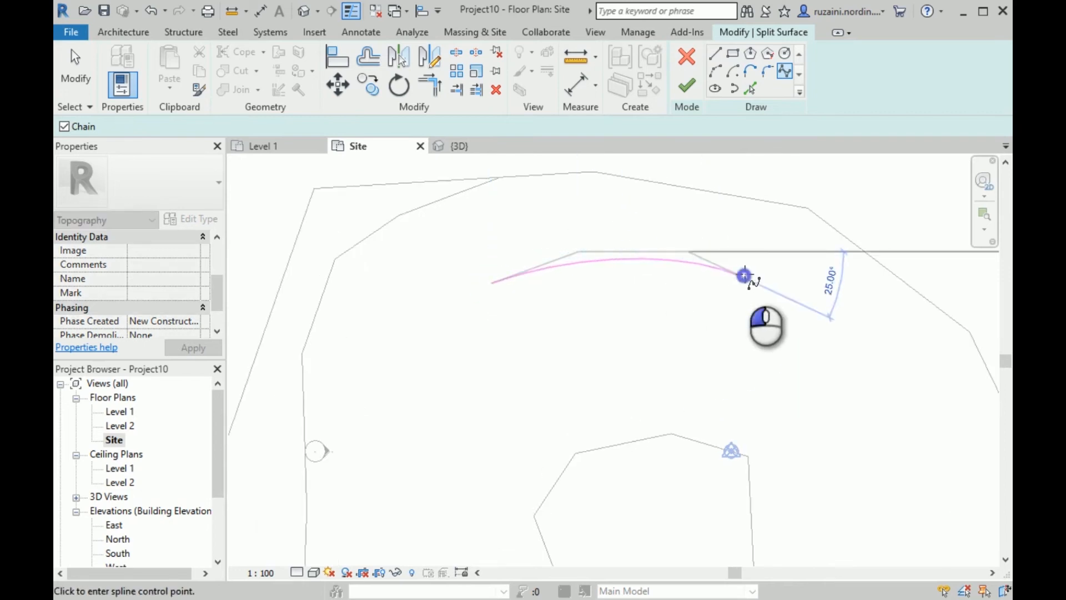
click(788, 269)
click(817, 302)
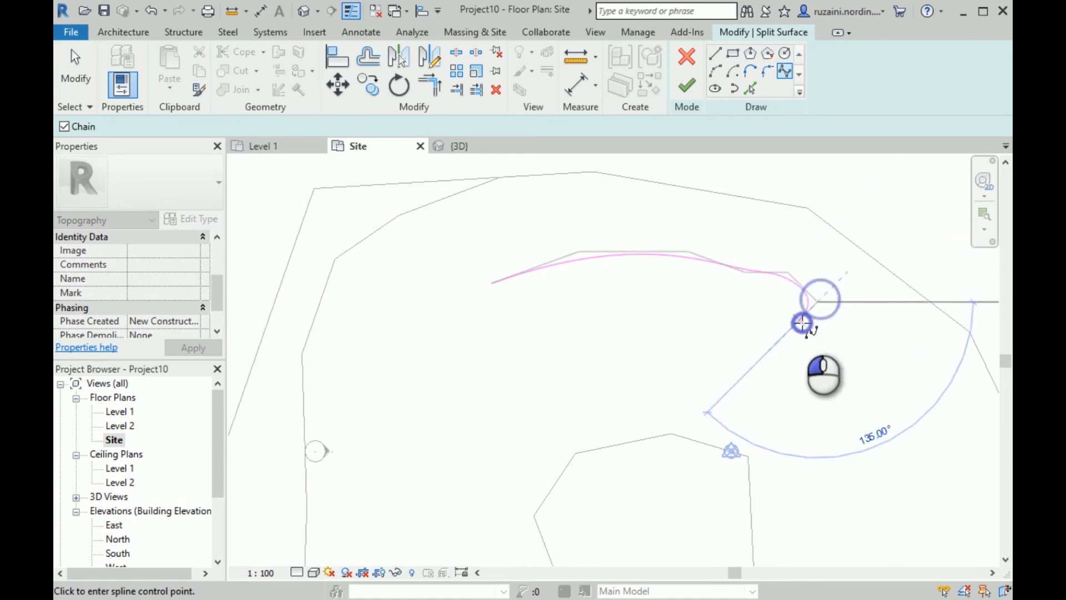
click(746, 362)
click(661, 357)
click(583, 360)
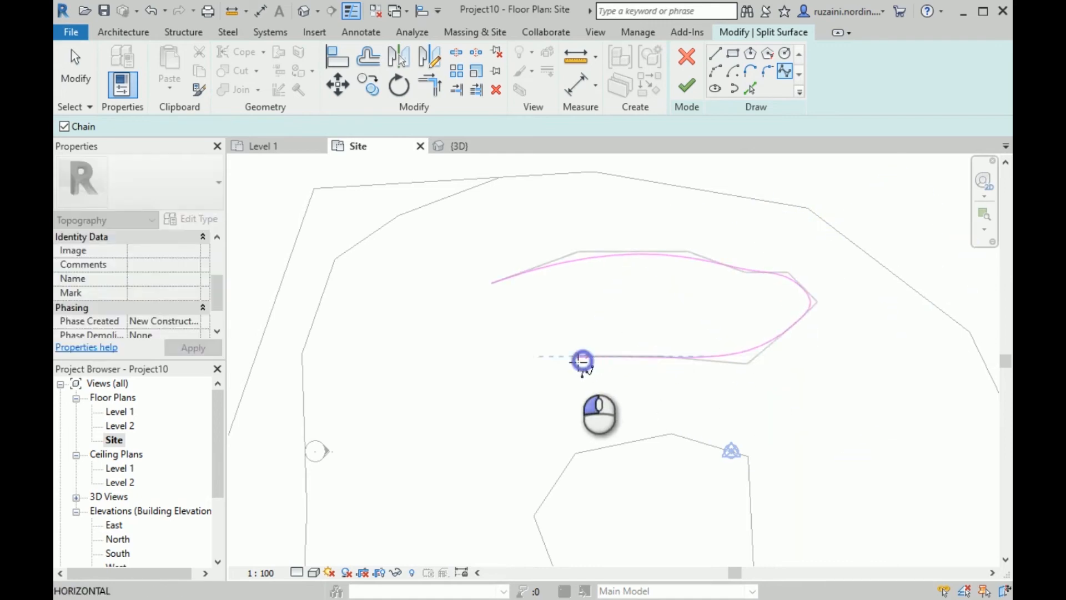
click(473, 378)
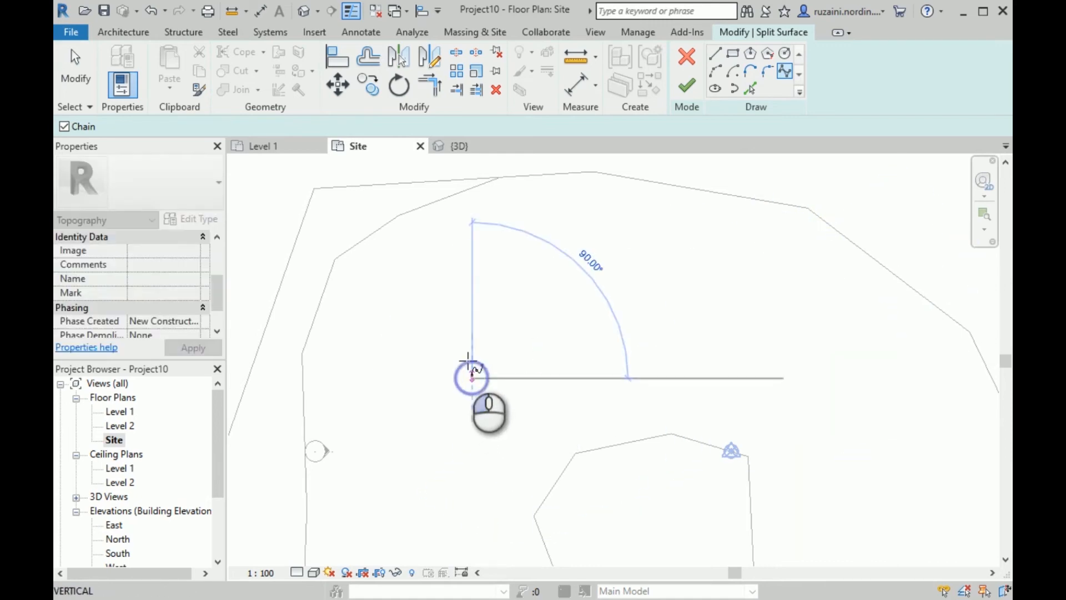
click(469, 320)
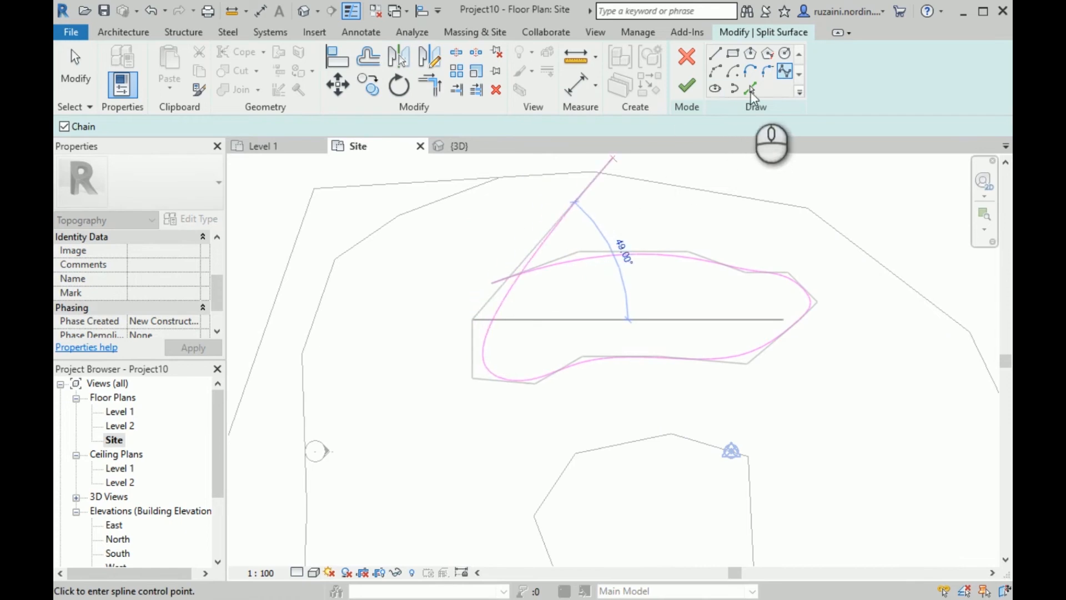
Close the split boundary with a straight line between the spline's two open ends and finish splitting the surface
click(750, 88)
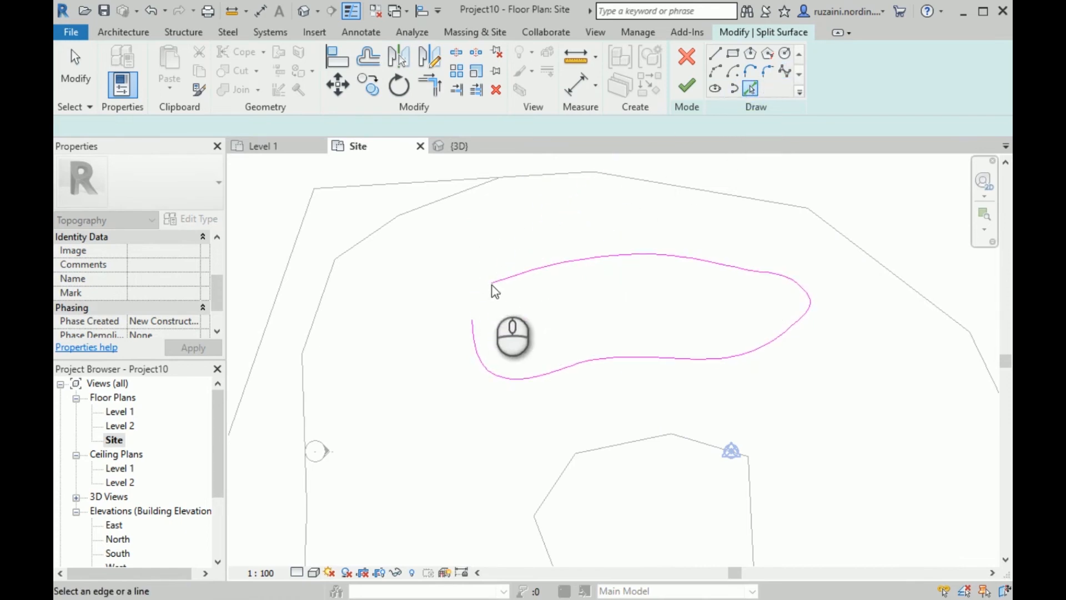
click(715, 53)
click(472, 319)
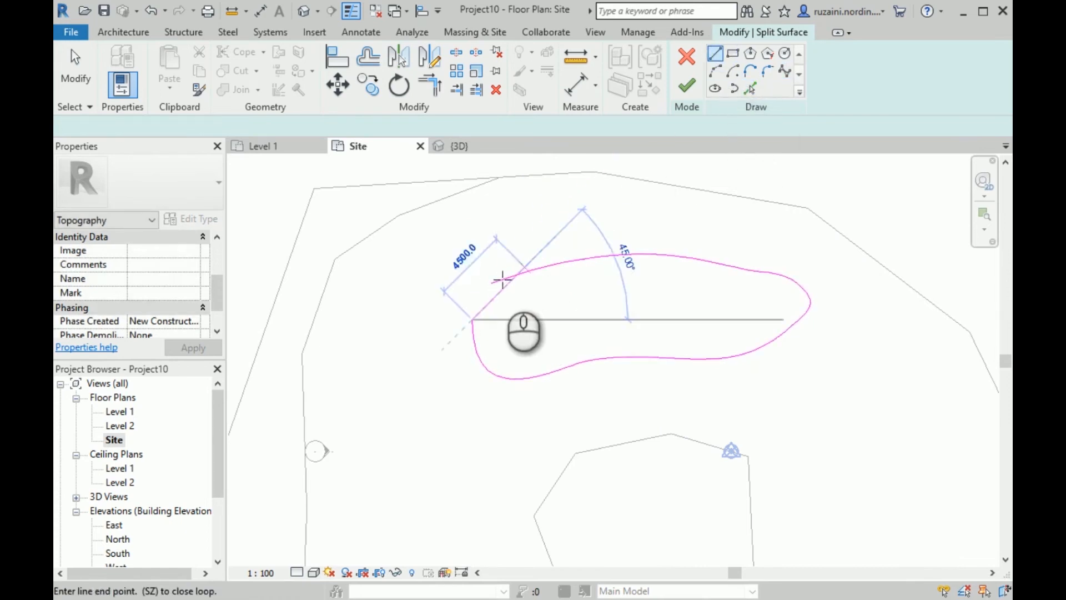
click(491, 283)
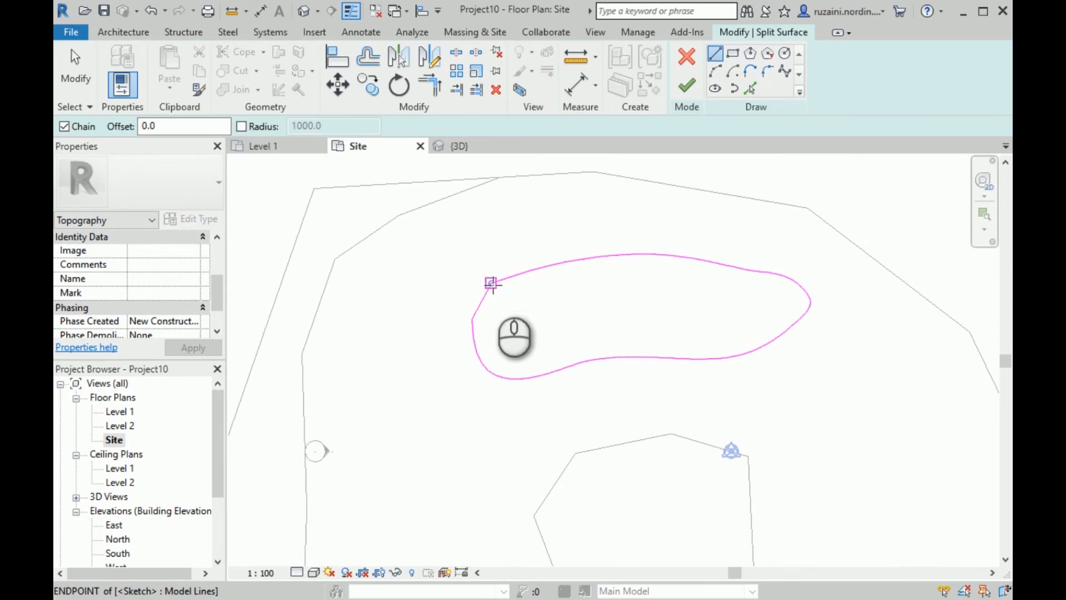
click(76, 78)
click(508, 299)
scroll(572, 298, up, 2)
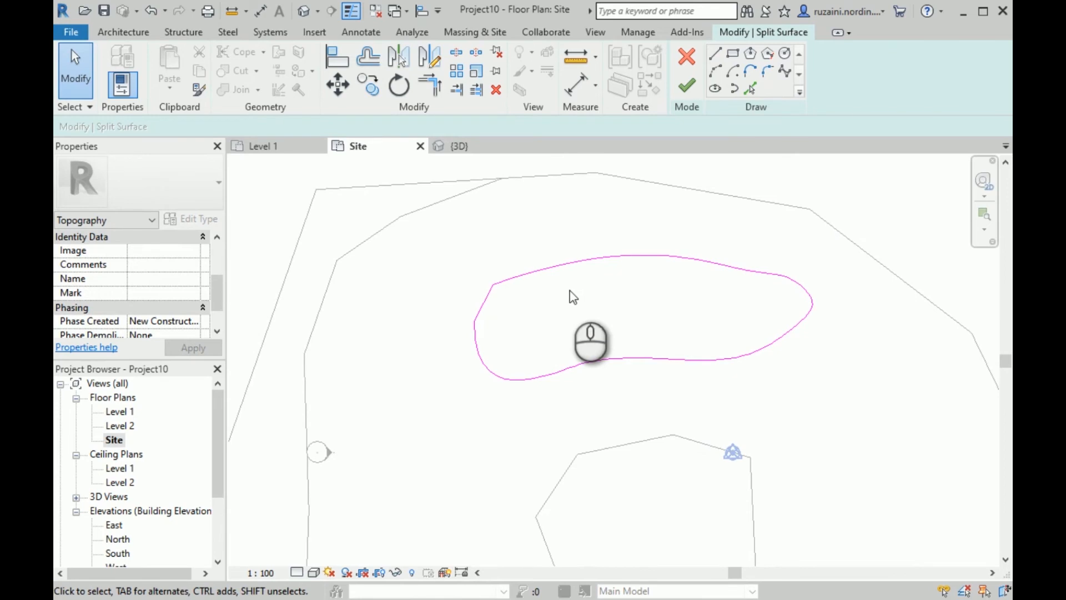
click(688, 89)
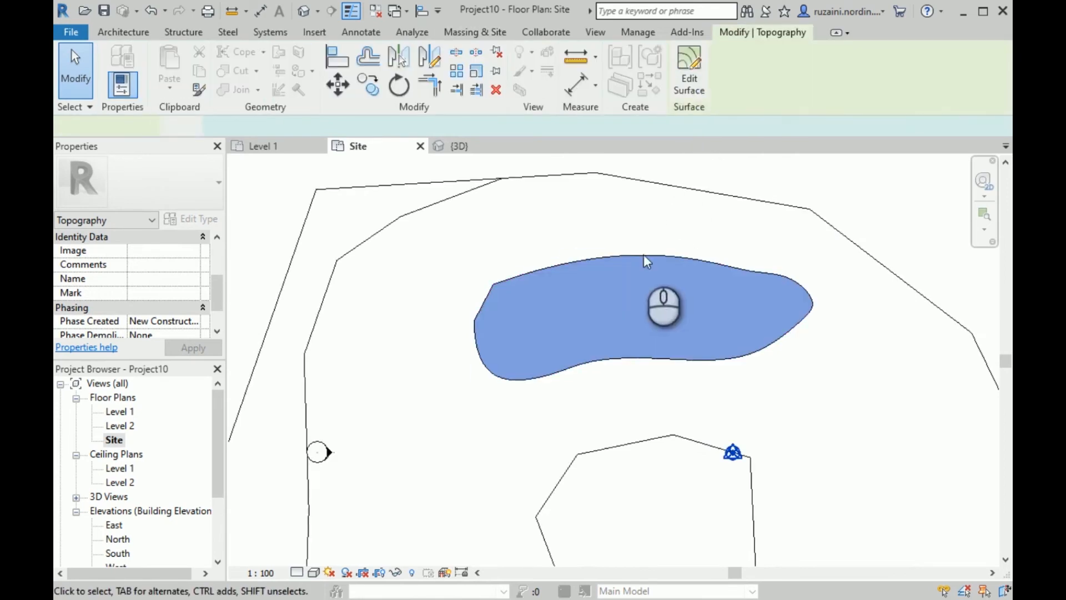
scroll(504, 240, down, 4)
click(871, 246)
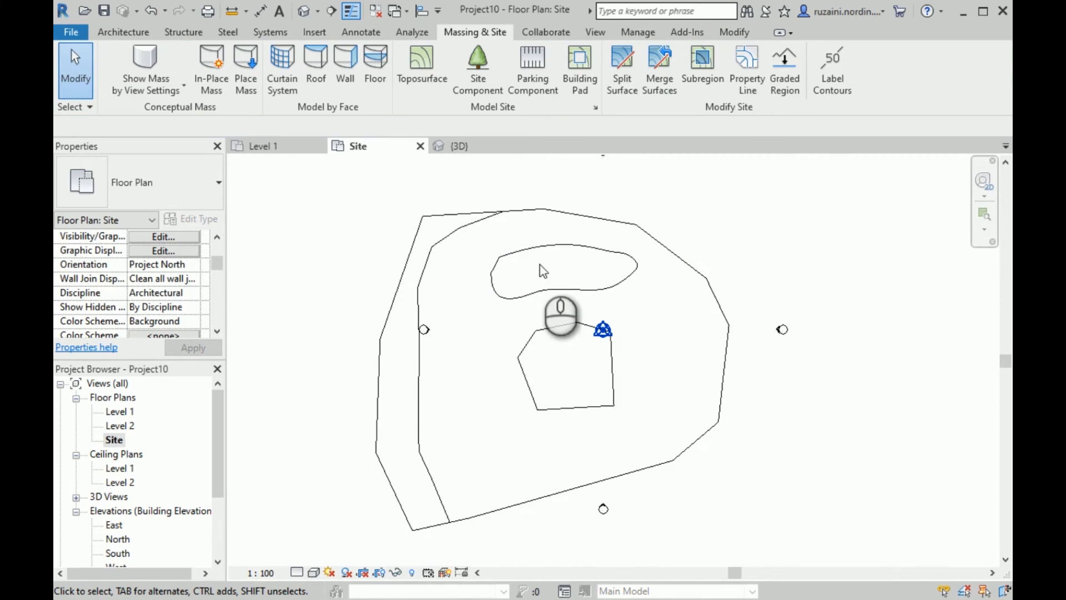
Examine the split-off area on the toposurface in the 3D view, both close up and against the whole site
click(461, 146)
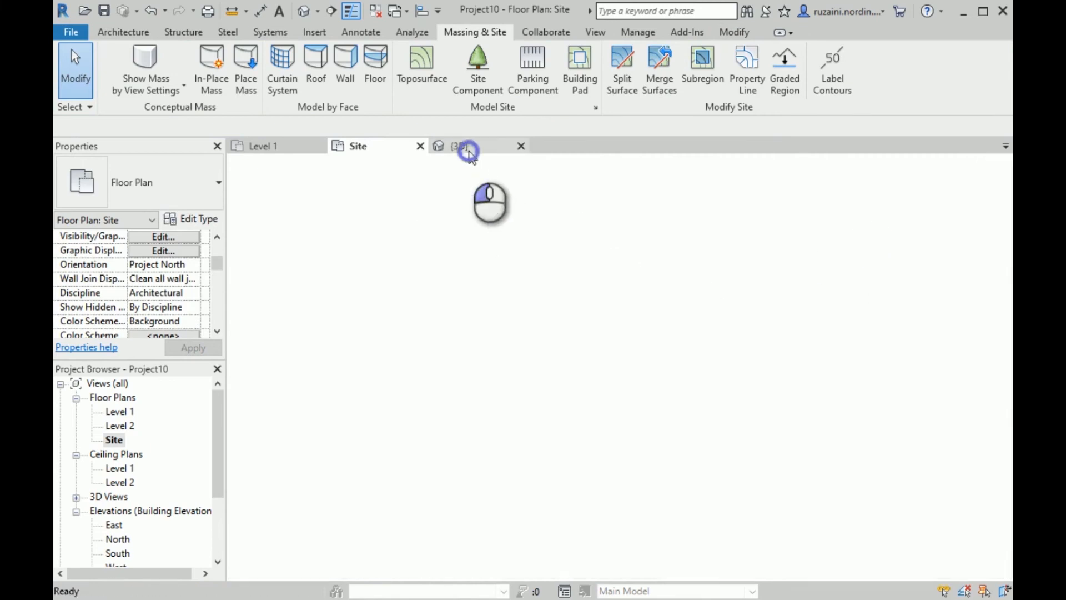
scroll(590, 302, down, 2)
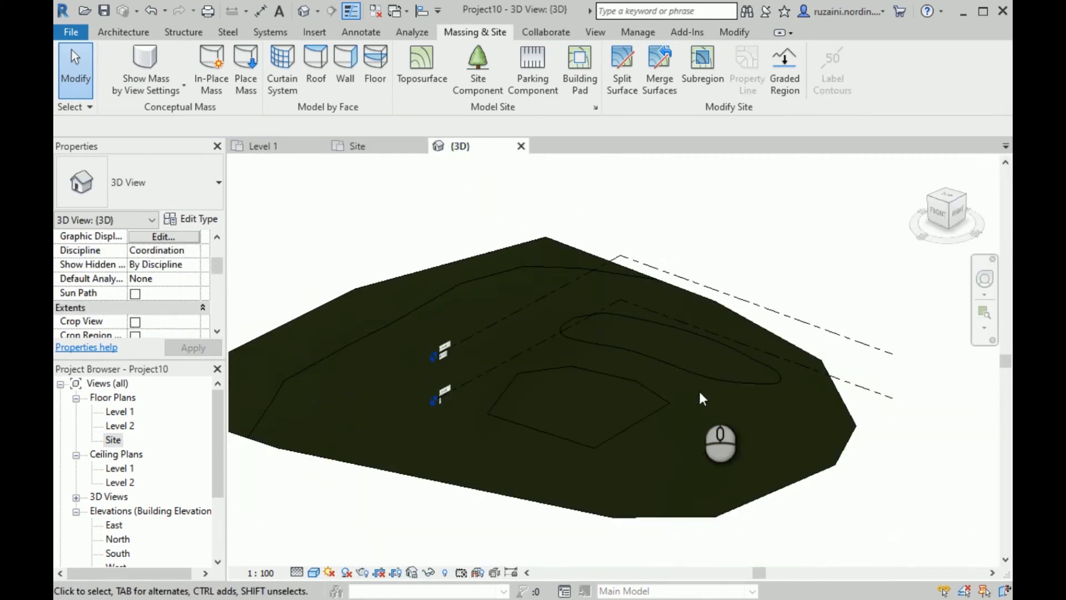
scroll(700, 390, up, 3)
mouse_move(709, 399)
shift+right_down()
mouse_move(719, 407)
mouse_move(744, 357)
mouse_move(722, 395)
shift+right_up()
scroll(489, 331, up, 2)
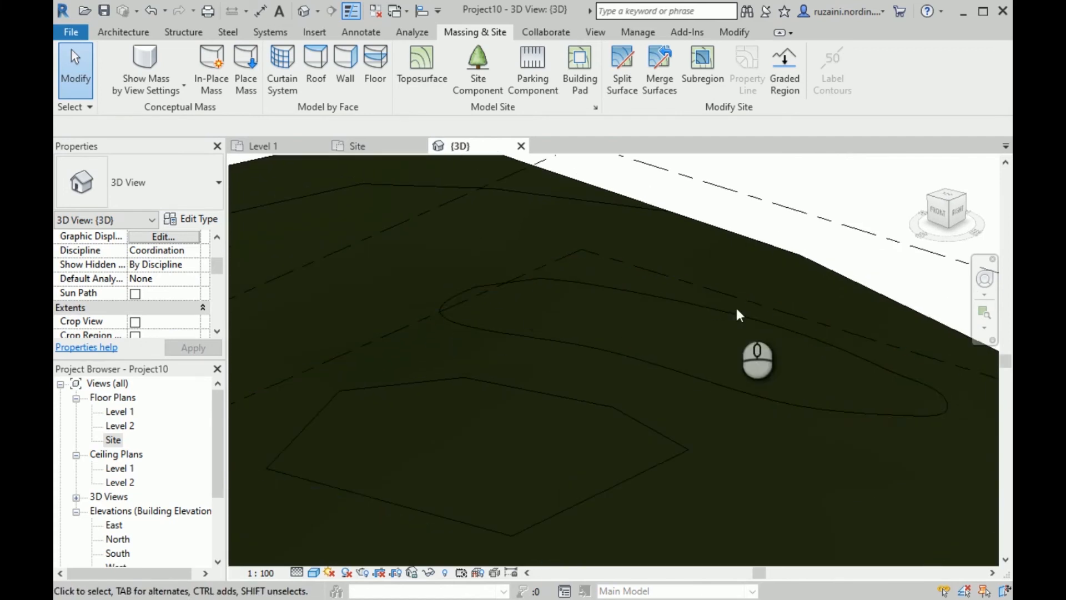
scroll(913, 425, down, 2)
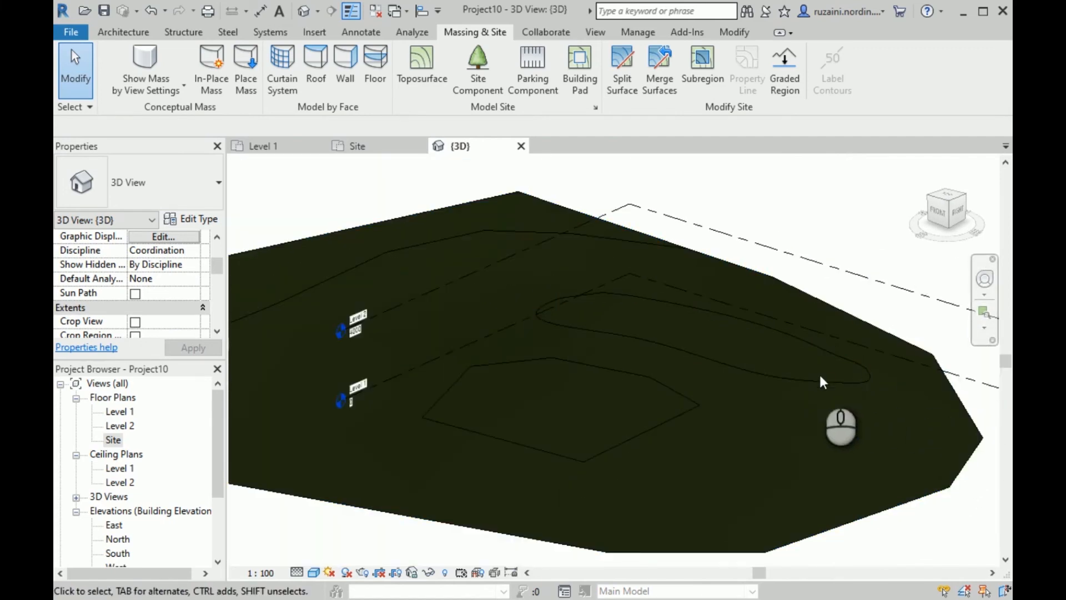
scroll(870, 377, up, 3)
scroll(871, 378, down, 2)
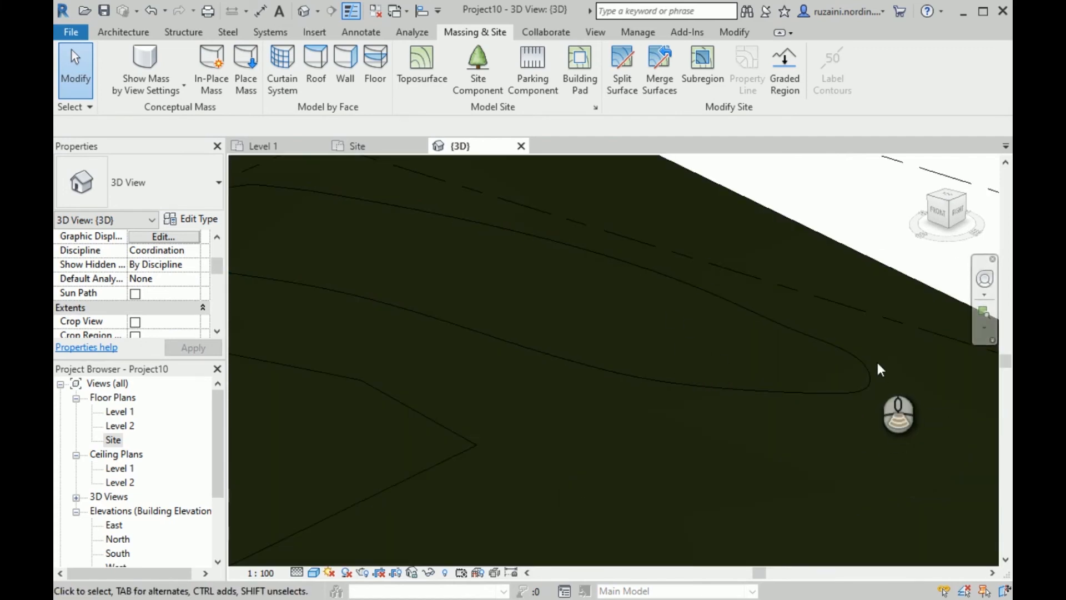
scroll(877, 364, down, 2)
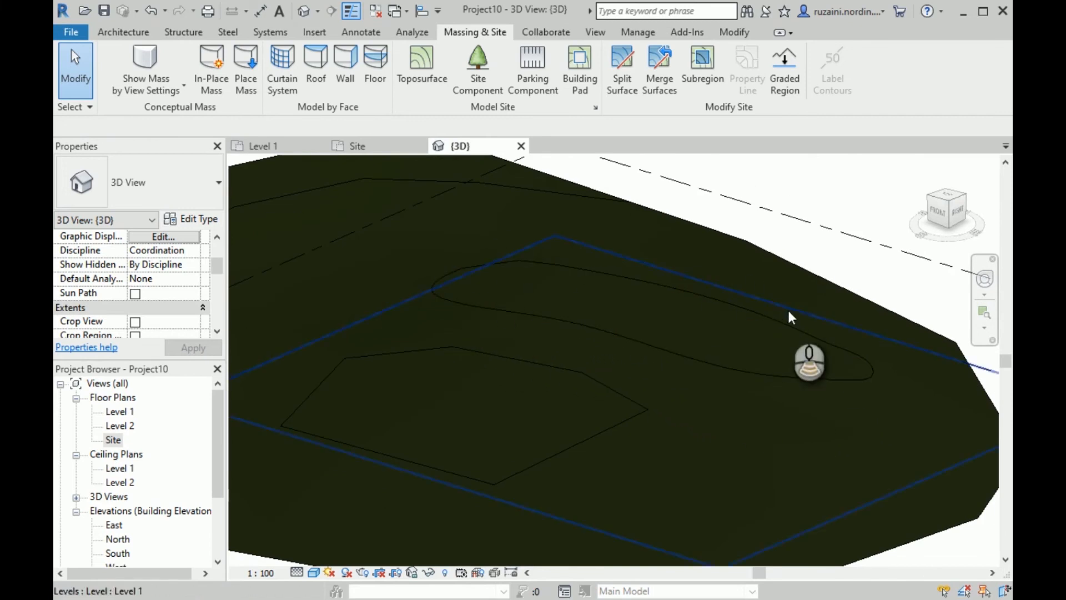
scroll(799, 364, down, 3)
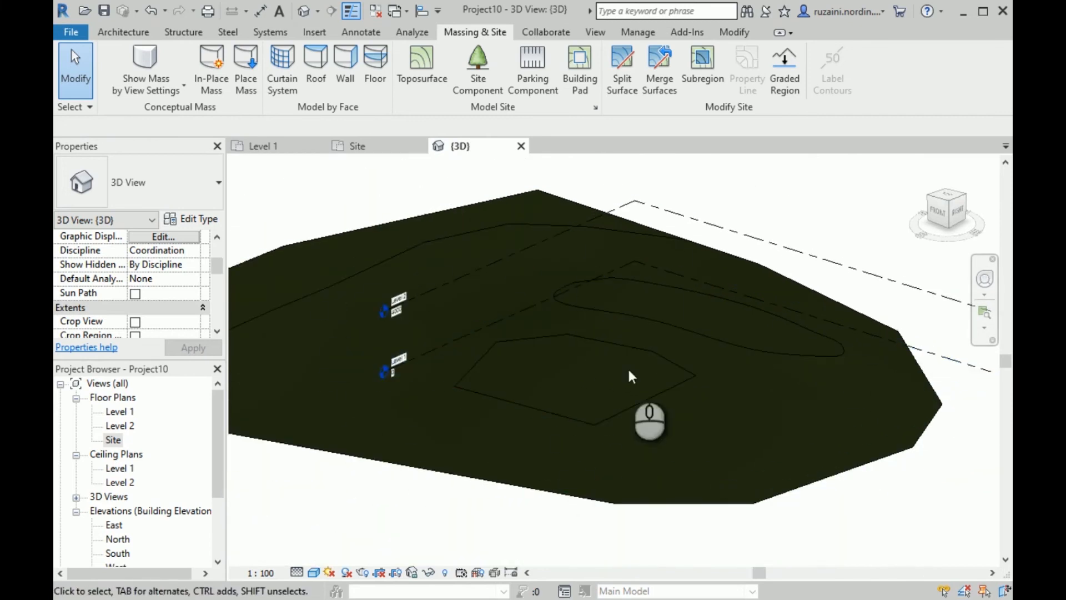
scroll(693, 339, up, 3)
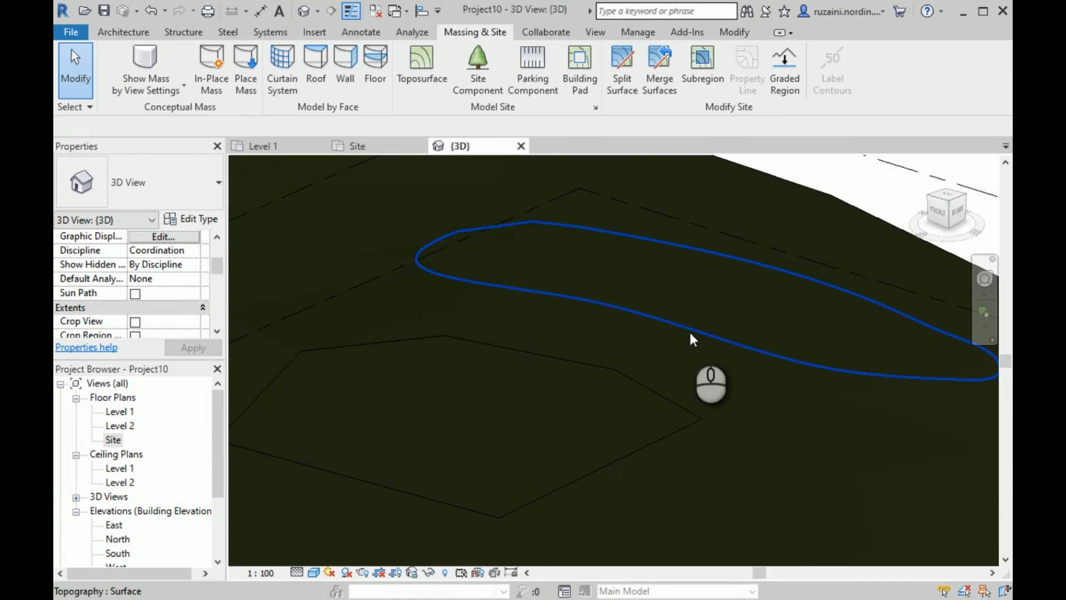
scroll(660, 355, down, 3)
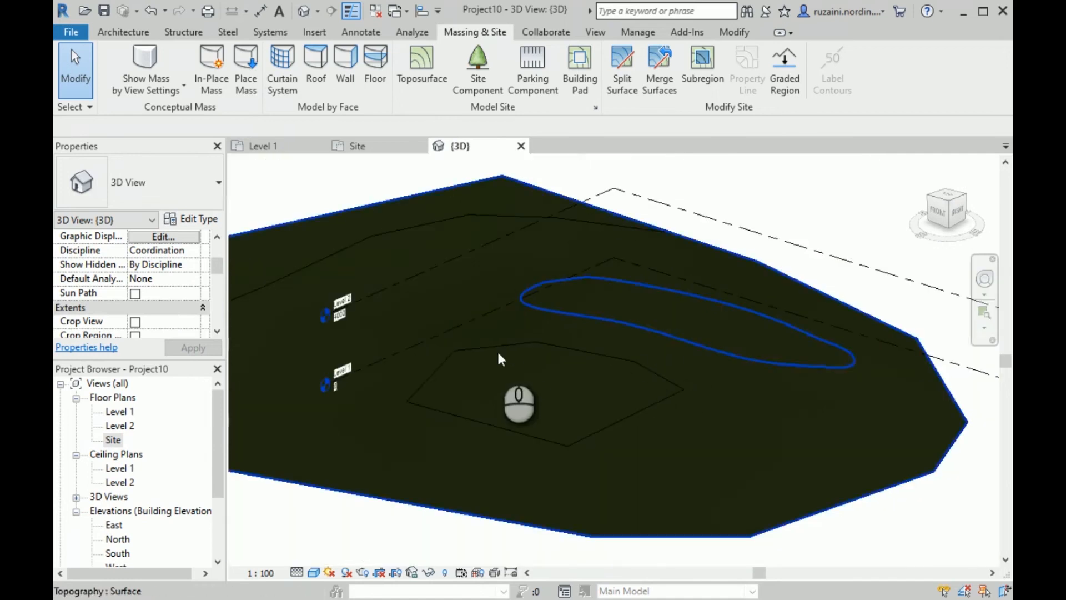
scroll(494, 353, up, 4)
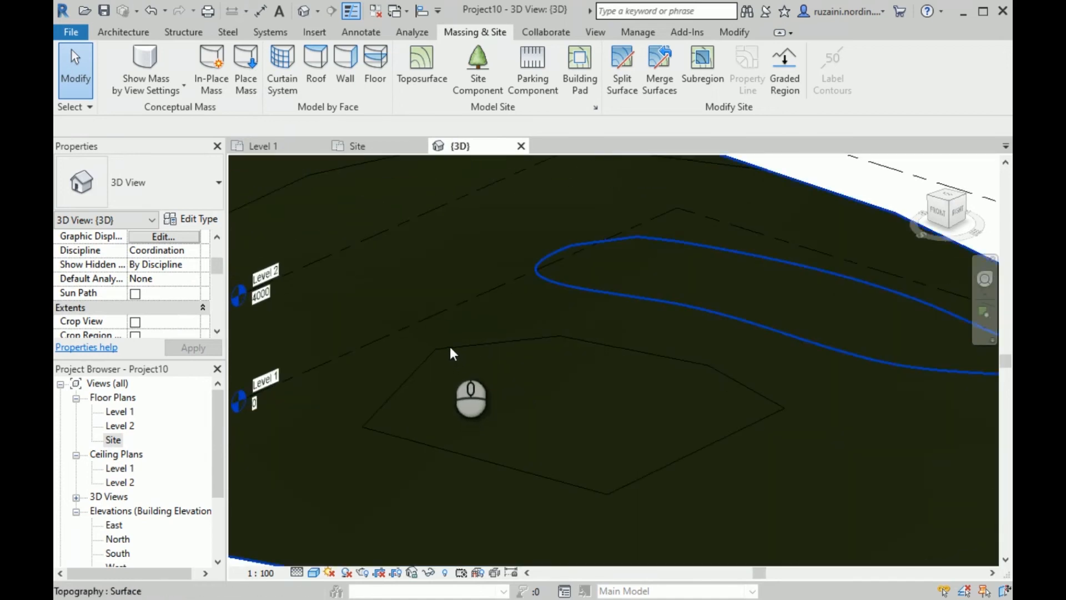
scroll(666, 356, down, 2)
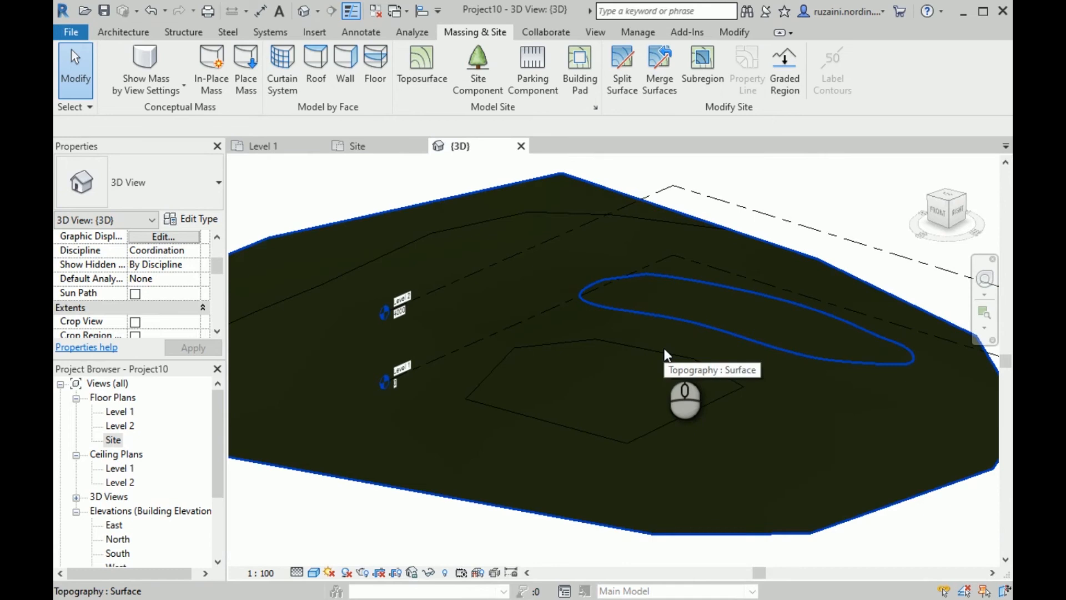
scroll(663, 352, down, 1)
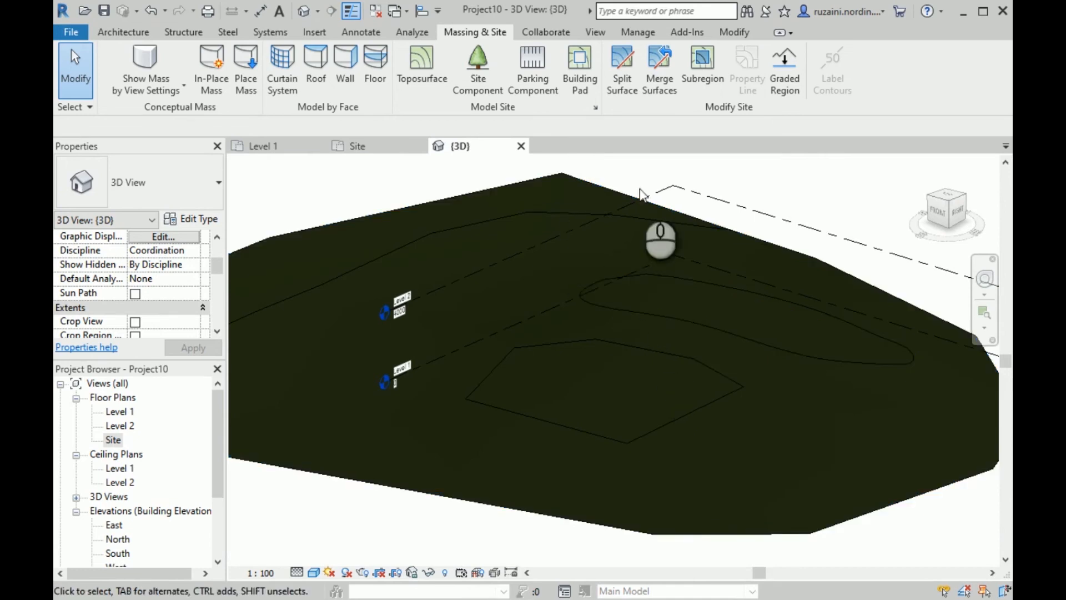
scroll(866, 391, down, 2)
scroll(871, 361, up, 3)
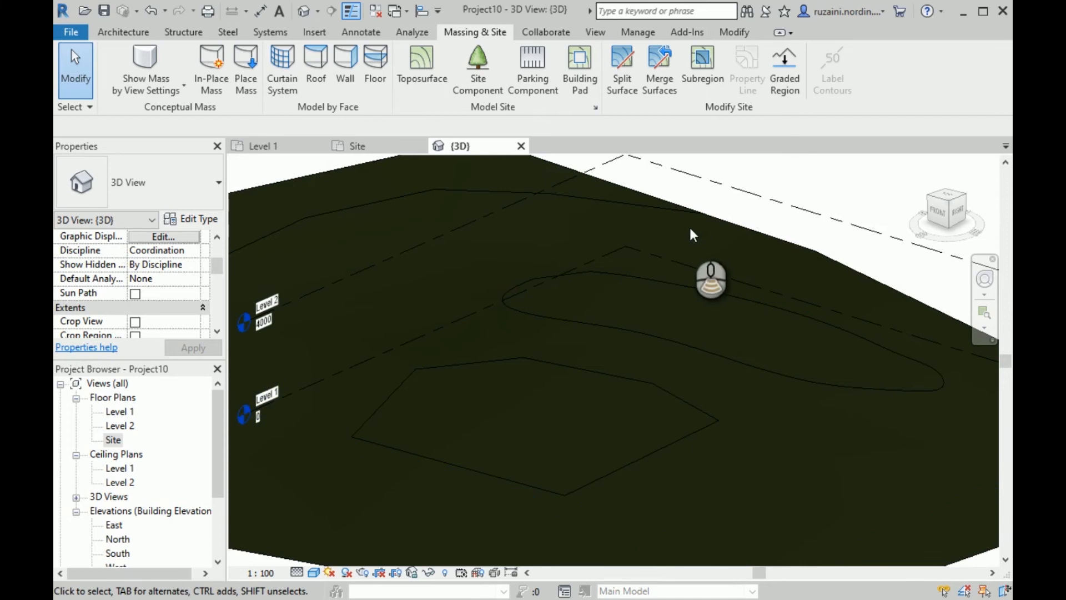
scroll(692, 229, down, 3)
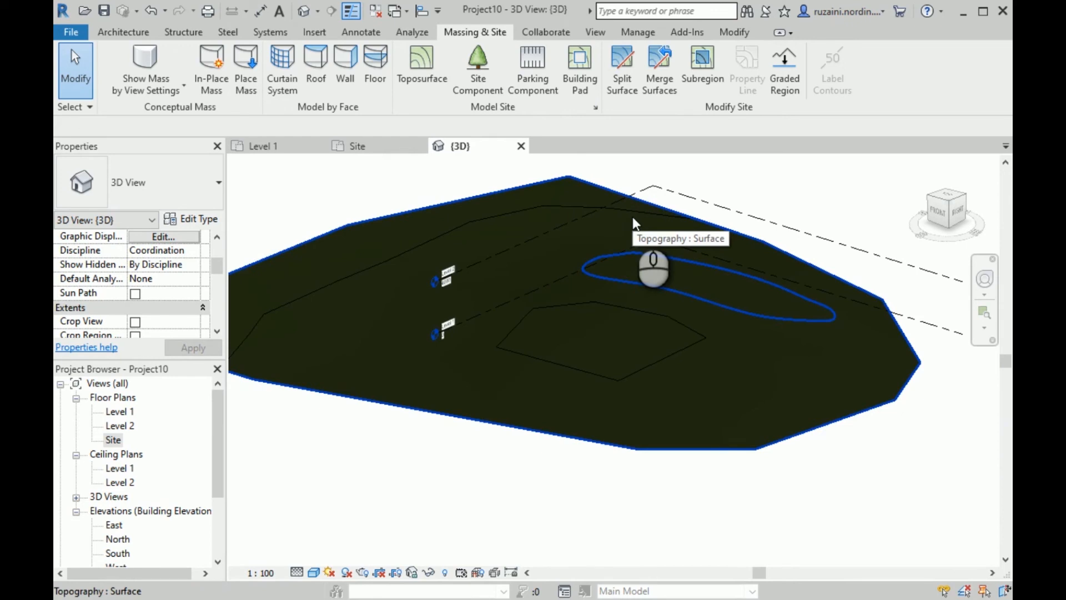
Open the split-off curved surface for surface editing and show its boundary points in the Site plan
click(673, 254)
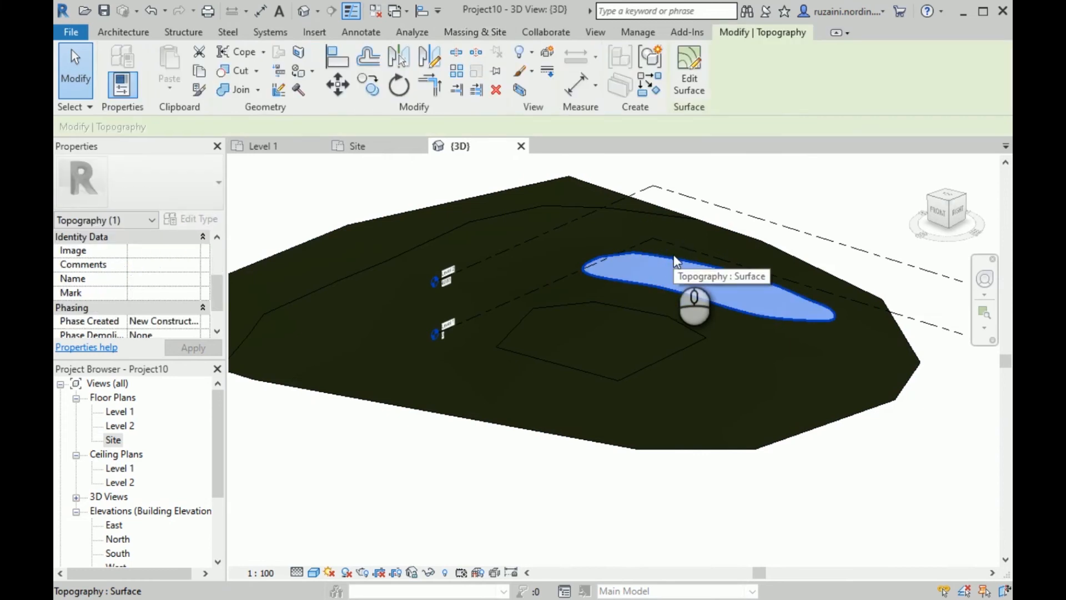
scroll(675, 265, up, 3)
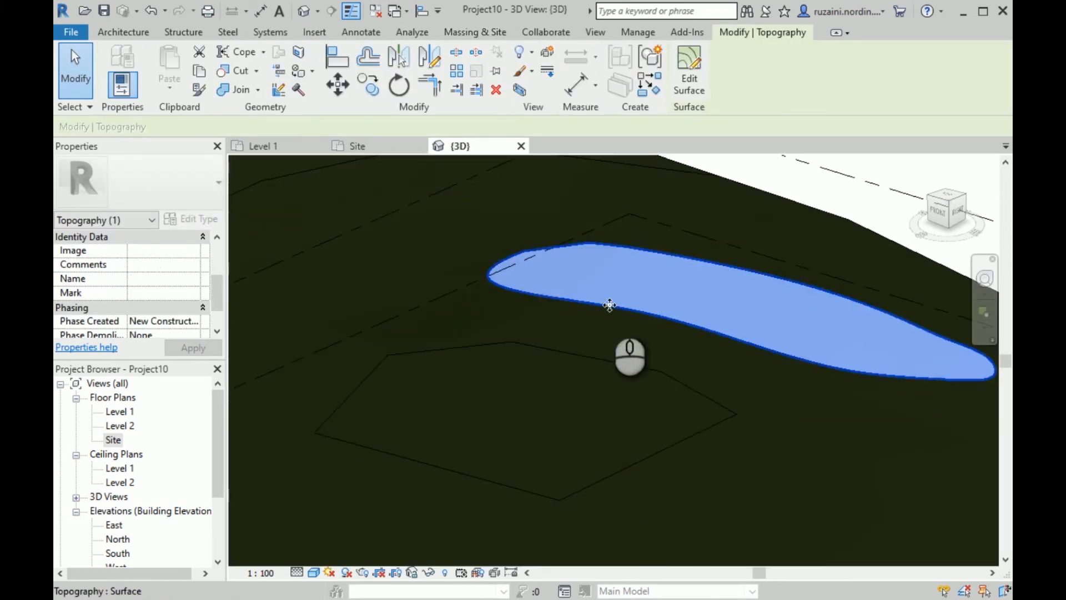
scroll(616, 303, down, 2)
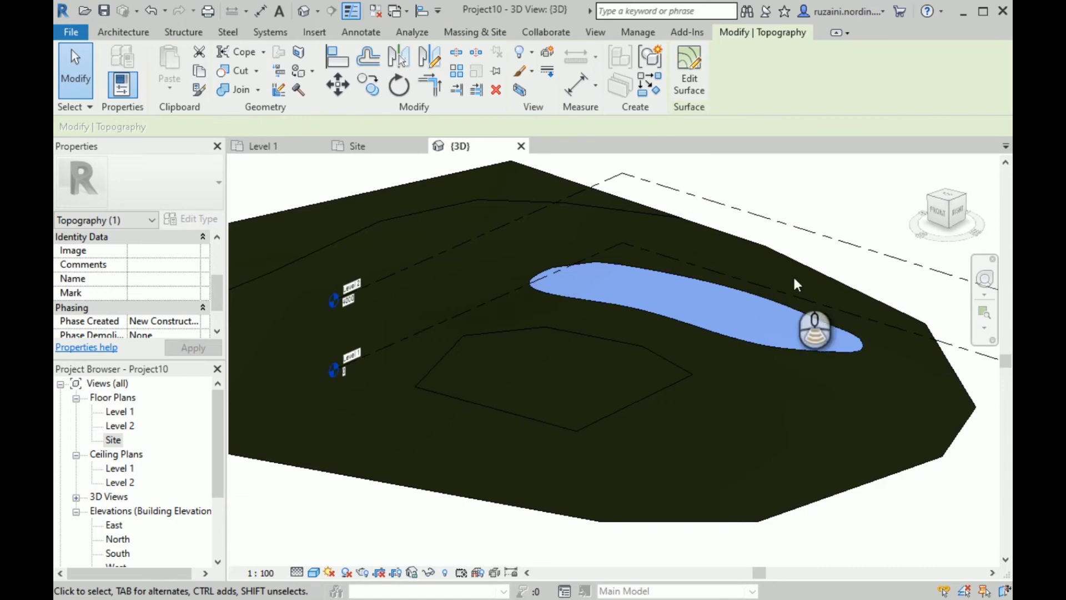
scroll(795, 285, down, 2)
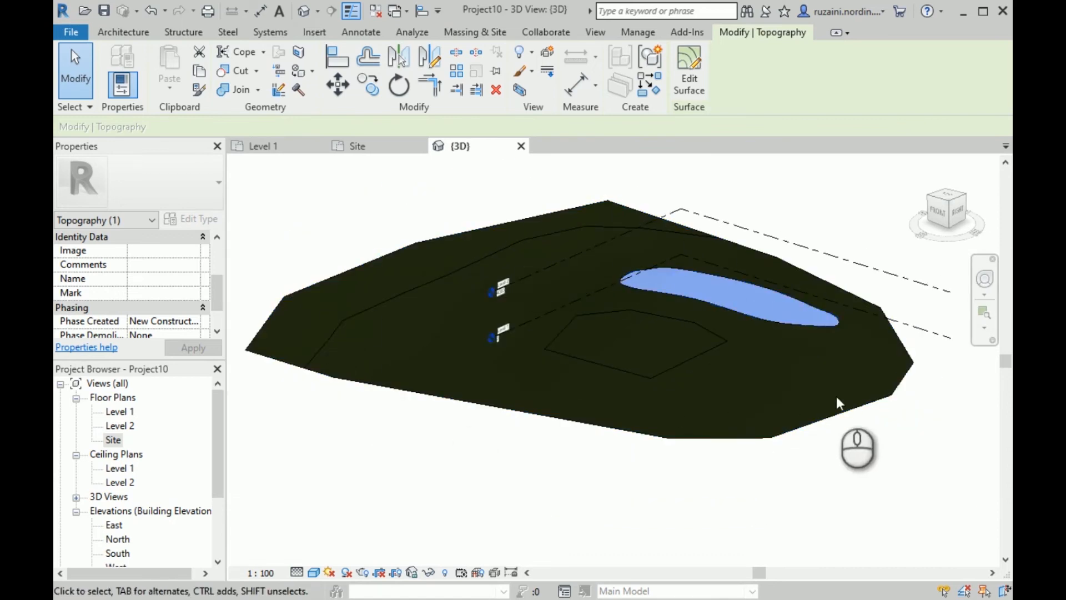
scroll(744, 280, up, 1)
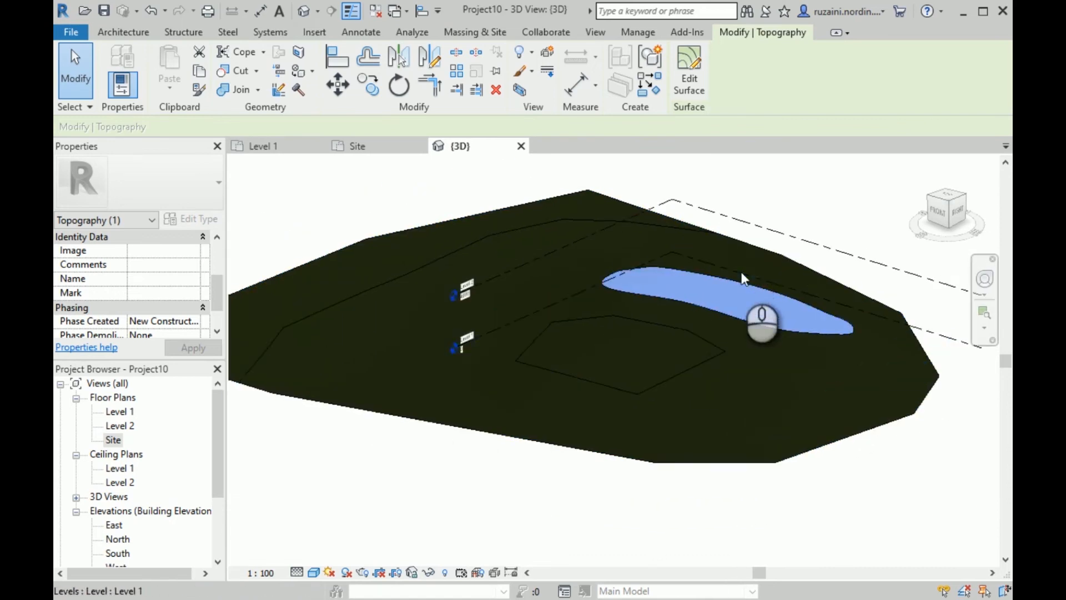
scroll(744, 279, up, 1)
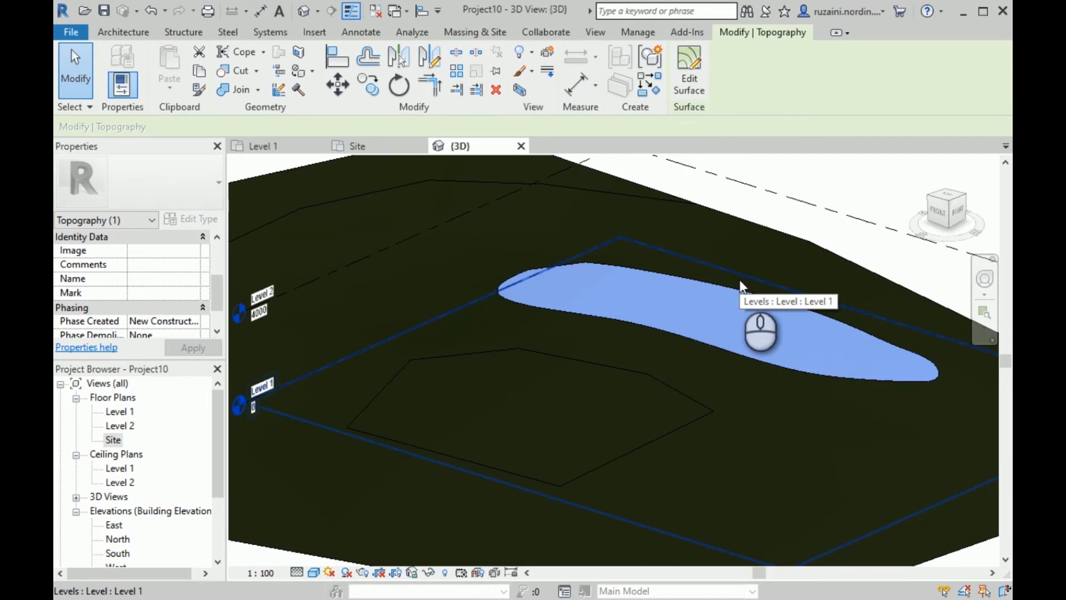
click(685, 89)
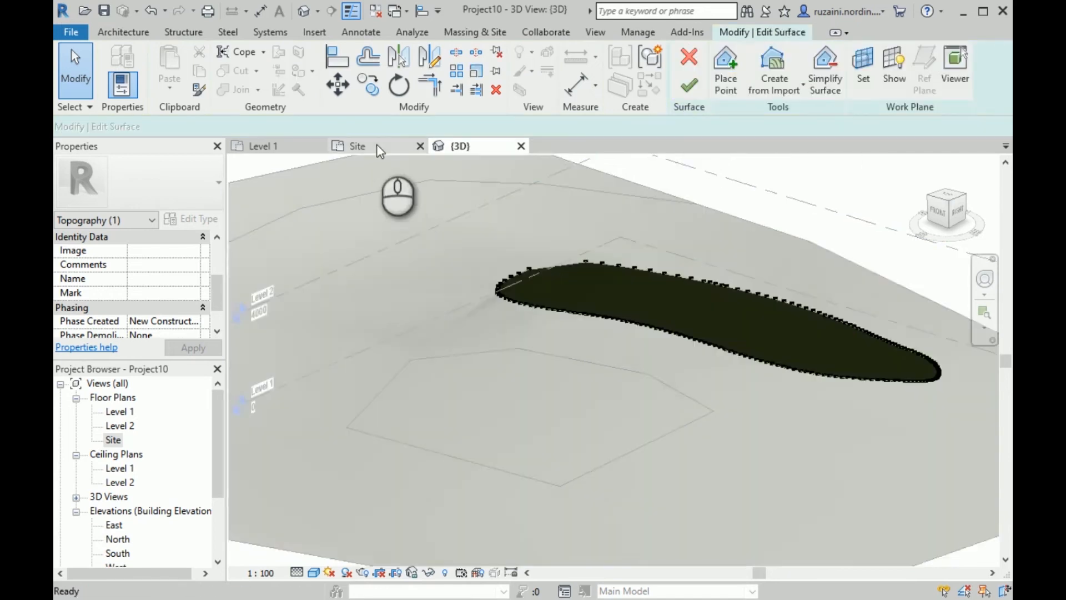
click(375, 146)
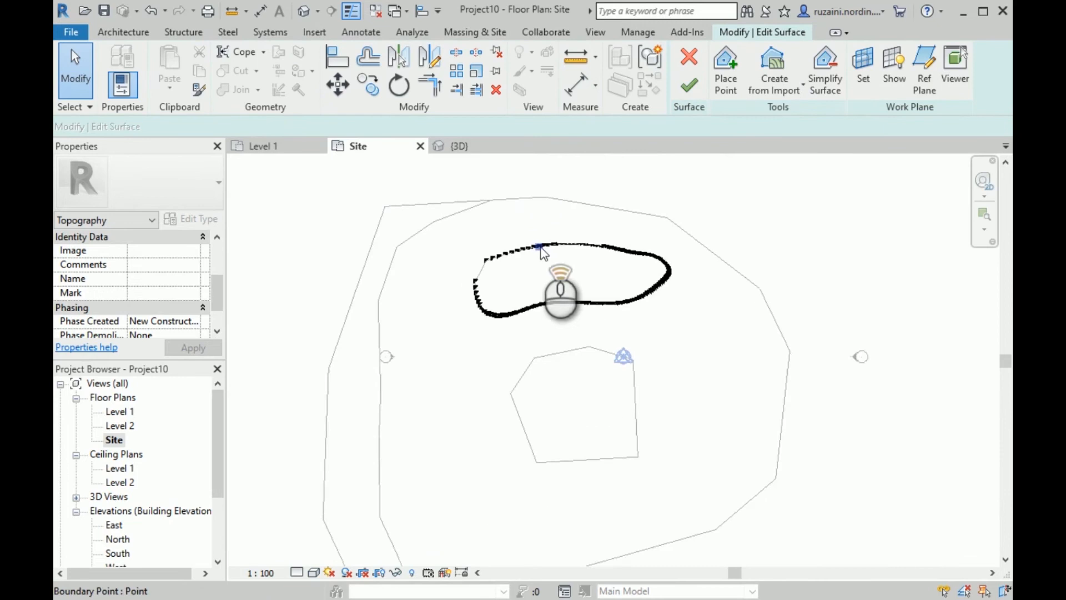
scroll(544, 253, up, 4)
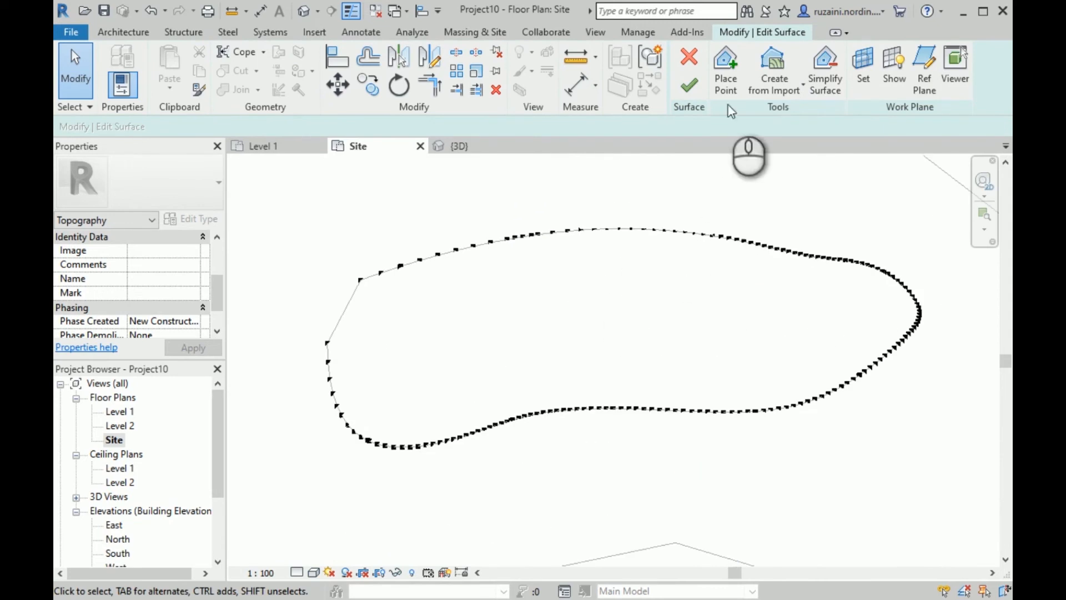
Place a ring of nine interior points at absolute elevation 1200 inside the curved surface and finish the surface edit
click(726, 75)
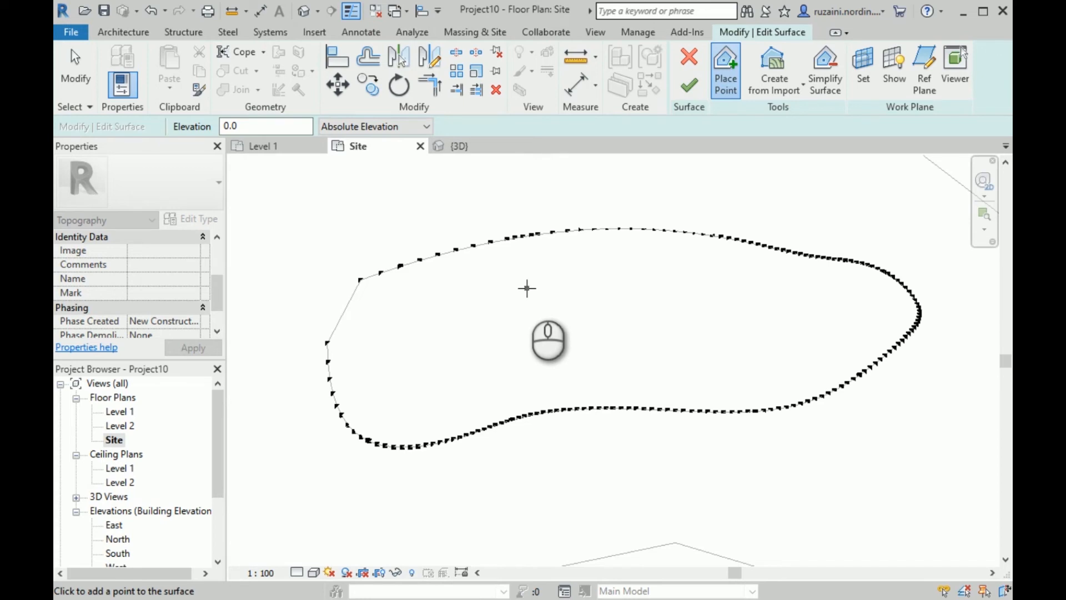
scroll(572, 256, up, 1)
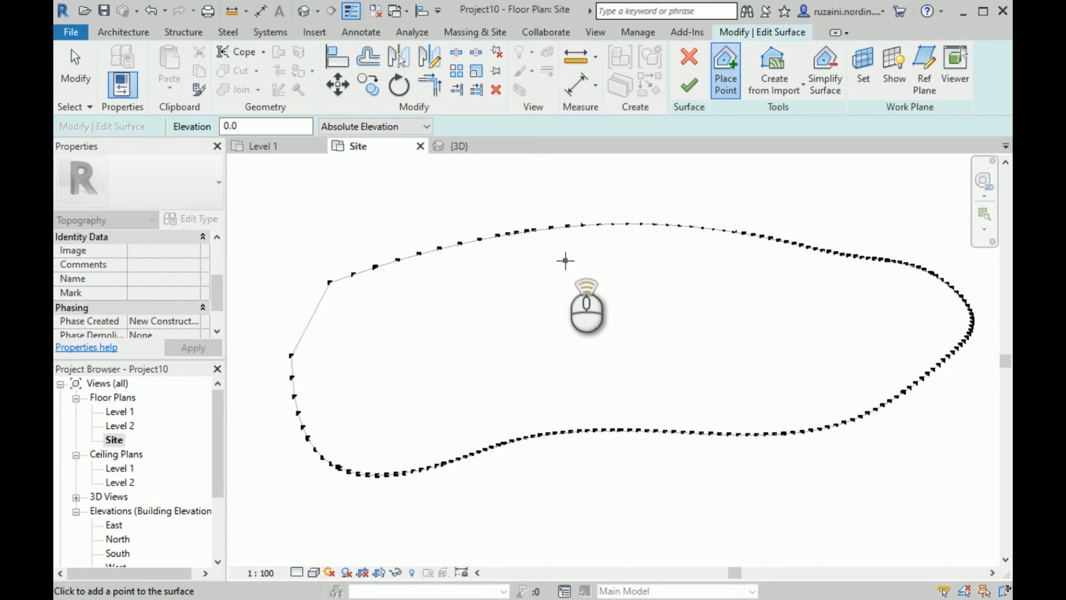
click(226, 127)
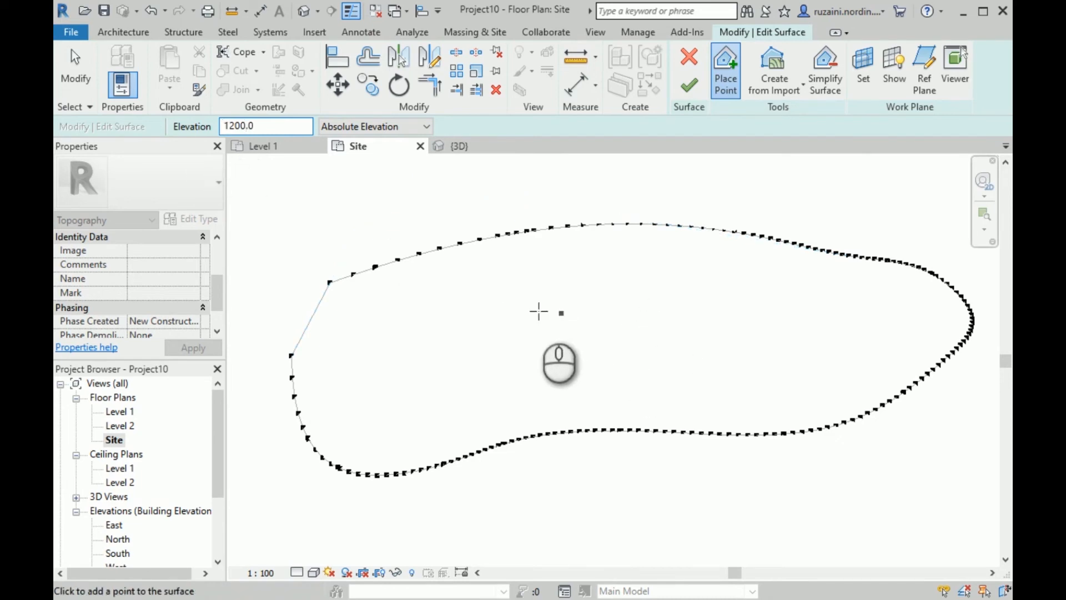
click(508, 310)
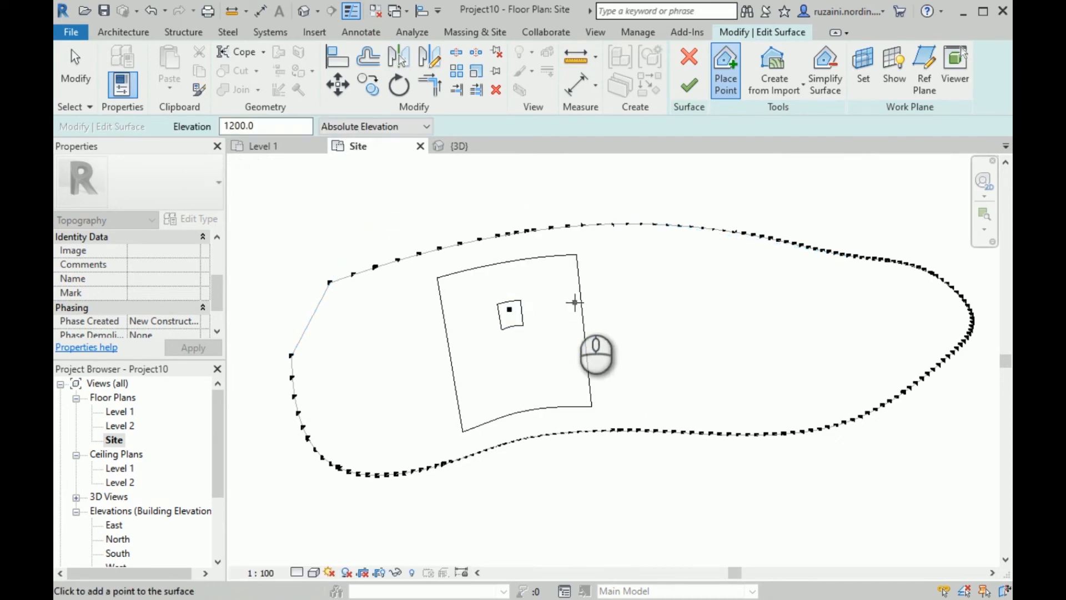
click(575, 301)
click(643, 305)
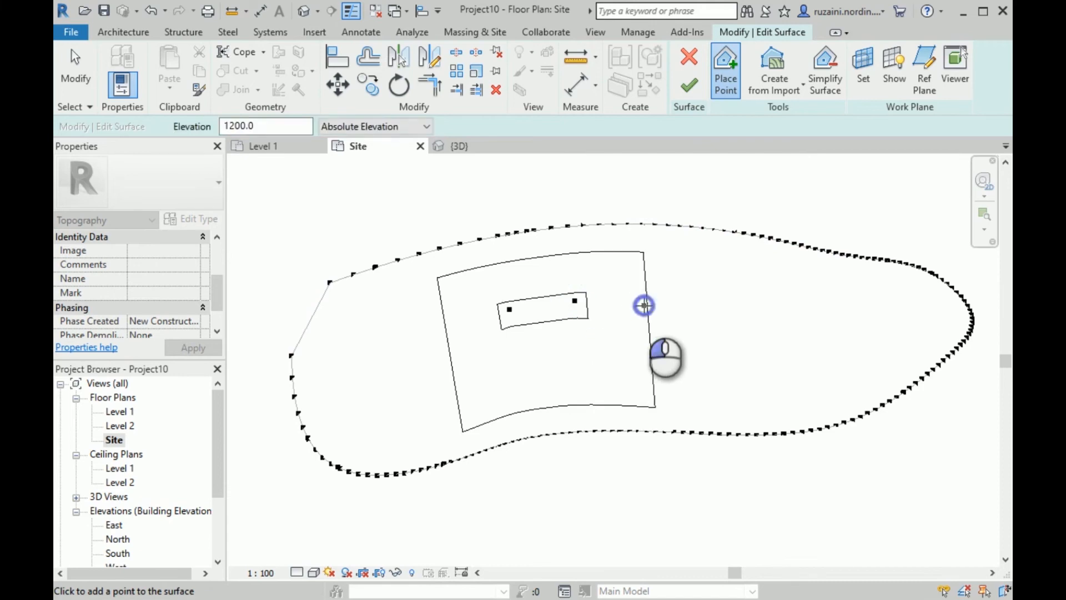
click(703, 327)
click(672, 366)
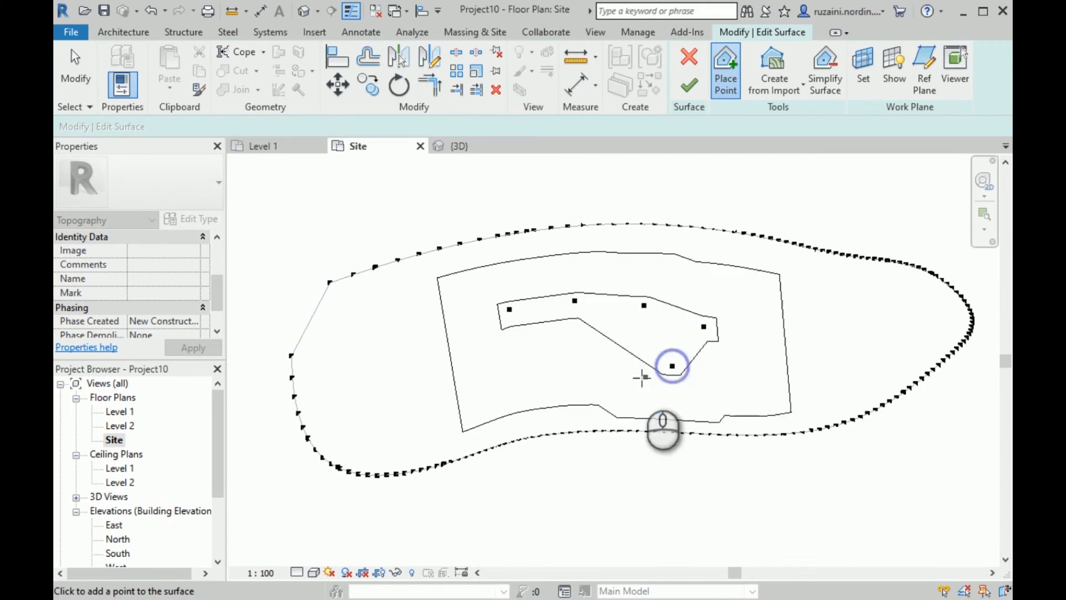
click(606, 379)
click(541, 367)
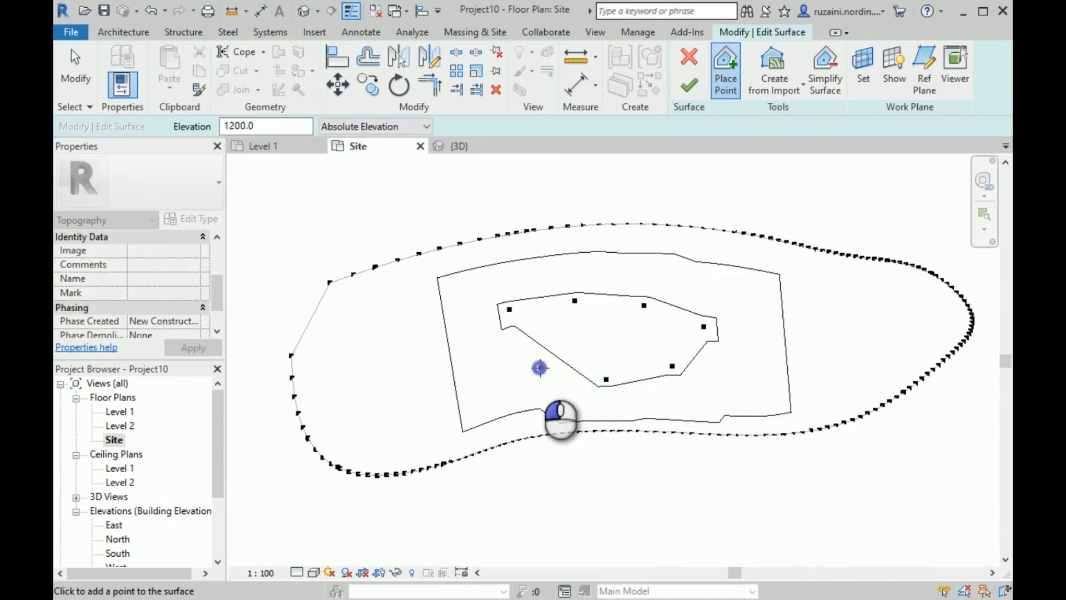
click(486, 356)
click(477, 322)
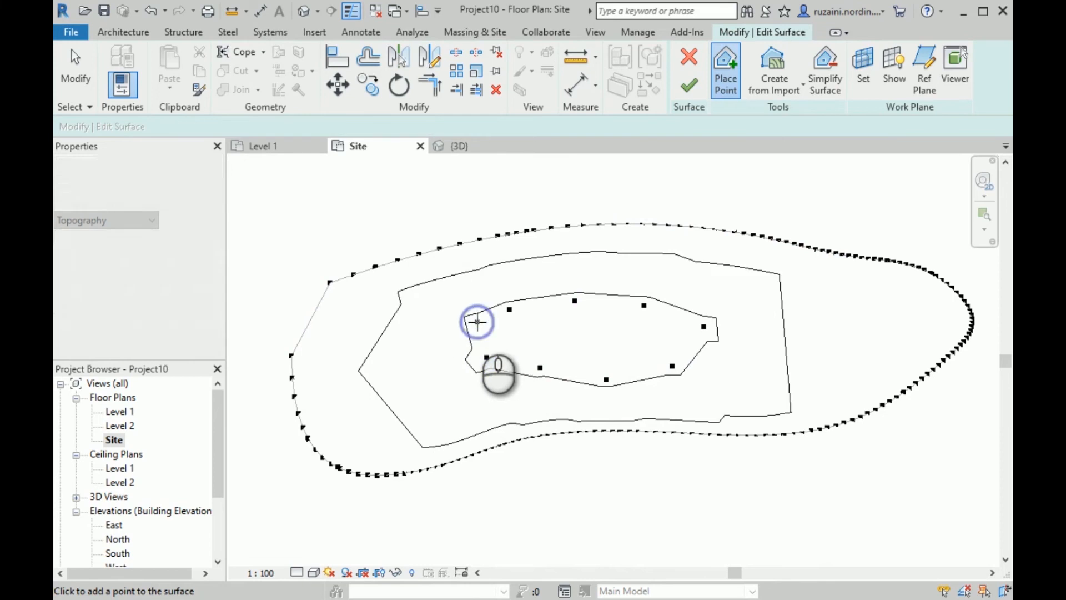
click(702, 362)
scroll(757, 325, down, 1)
scroll(732, 333, up, 3)
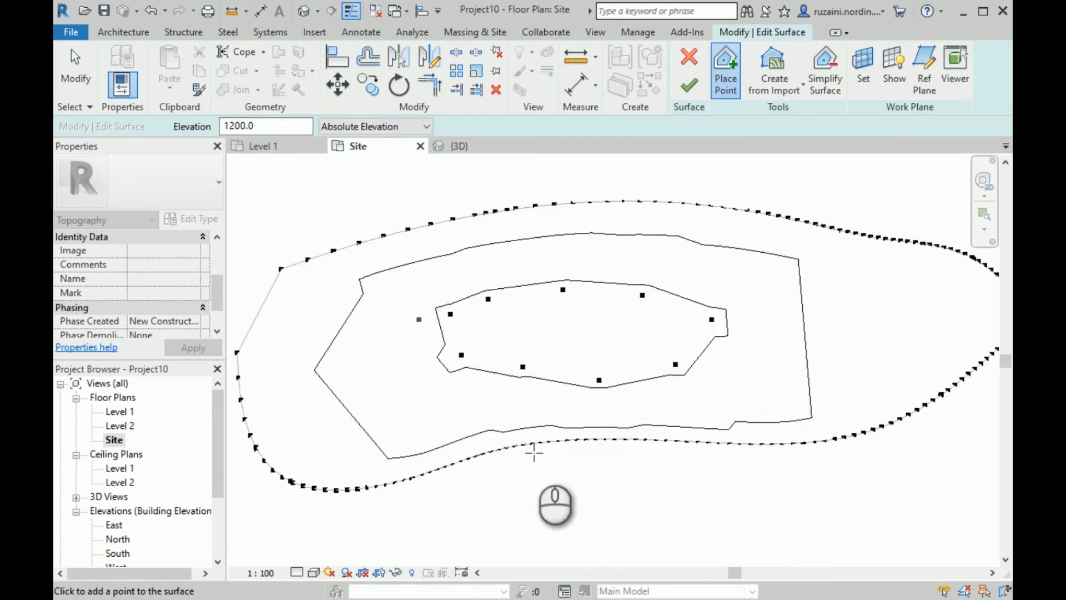
scroll(577, 392, down, 2)
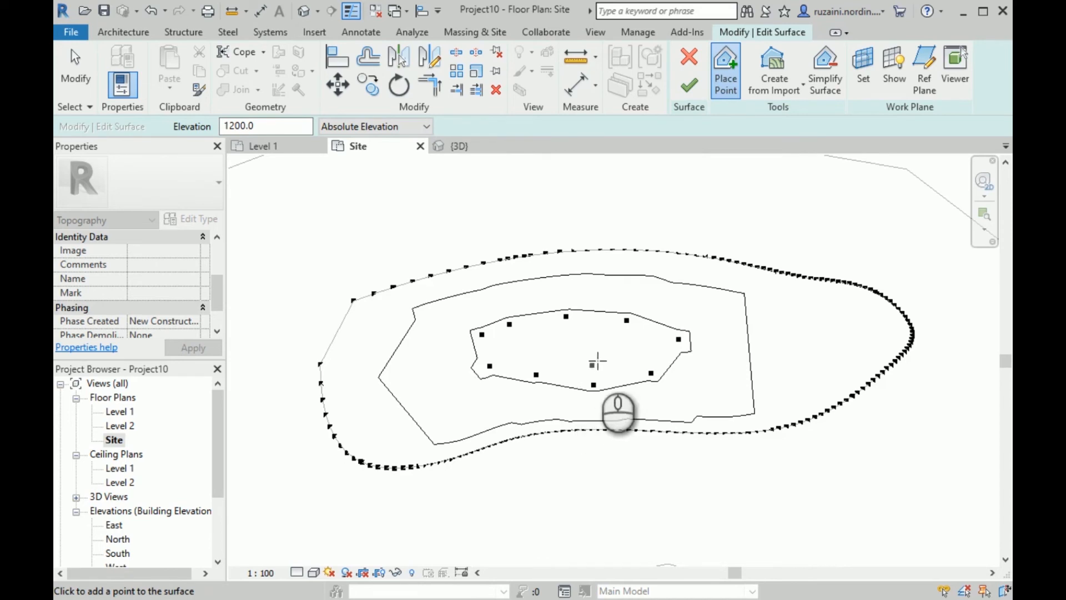
click(689, 86)
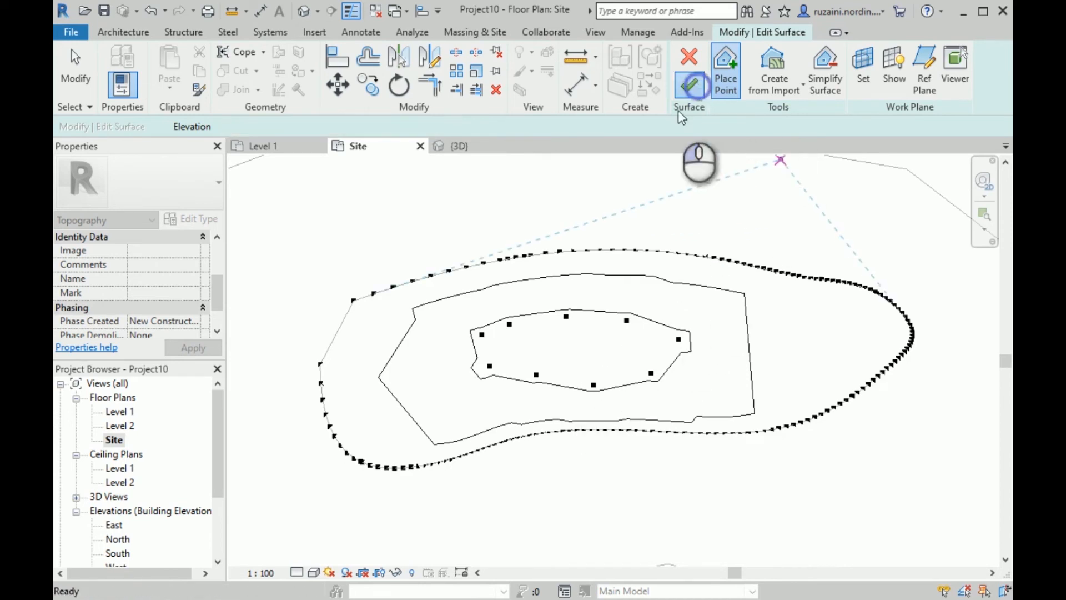
Examine the contours of the reshaped curved surface in the Site plan and compare its extent with the surrounding main toposurface
scroll(602, 283, down, 4)
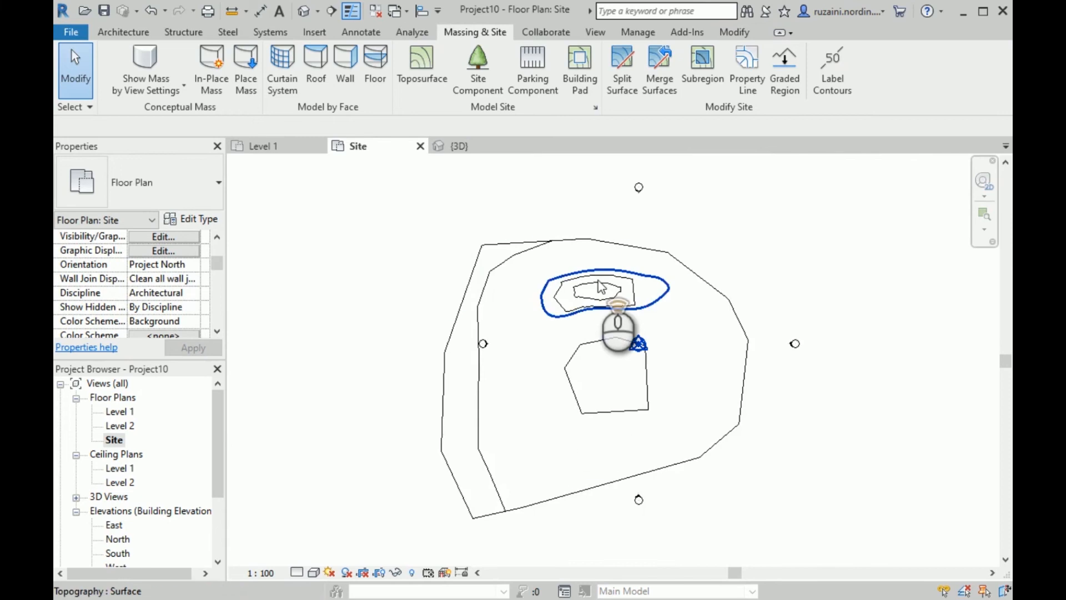
scroll(620, 269, up, 3)
scroll(680, 272, down, 3)
scroll(577, 325, up, 1)
scroll(575, 324, up, 1)
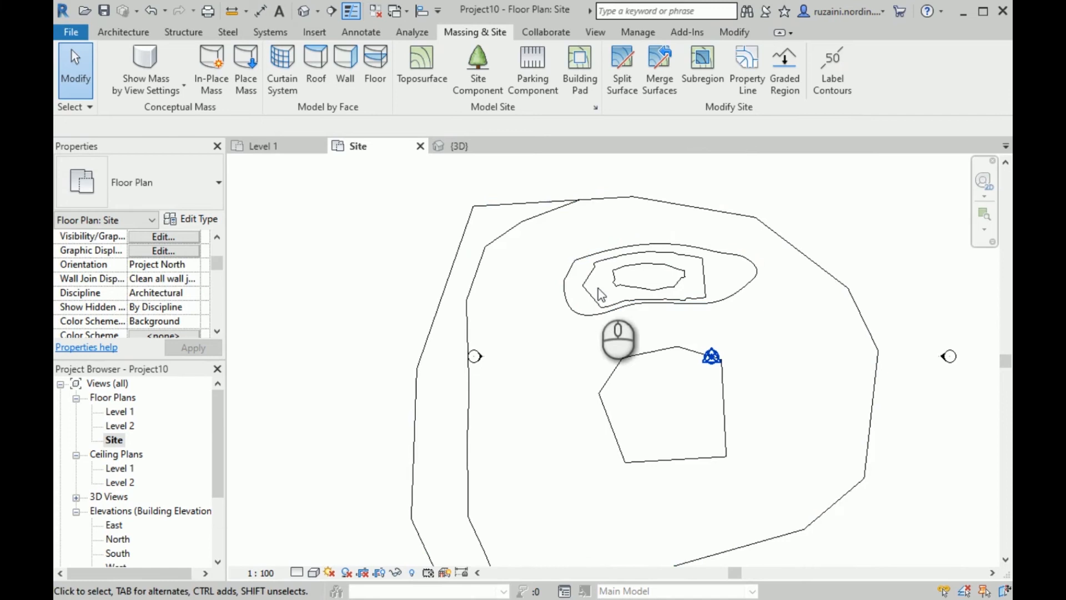
scroll(602, 294, up, 2)
scroll(775, 241, up, 2)
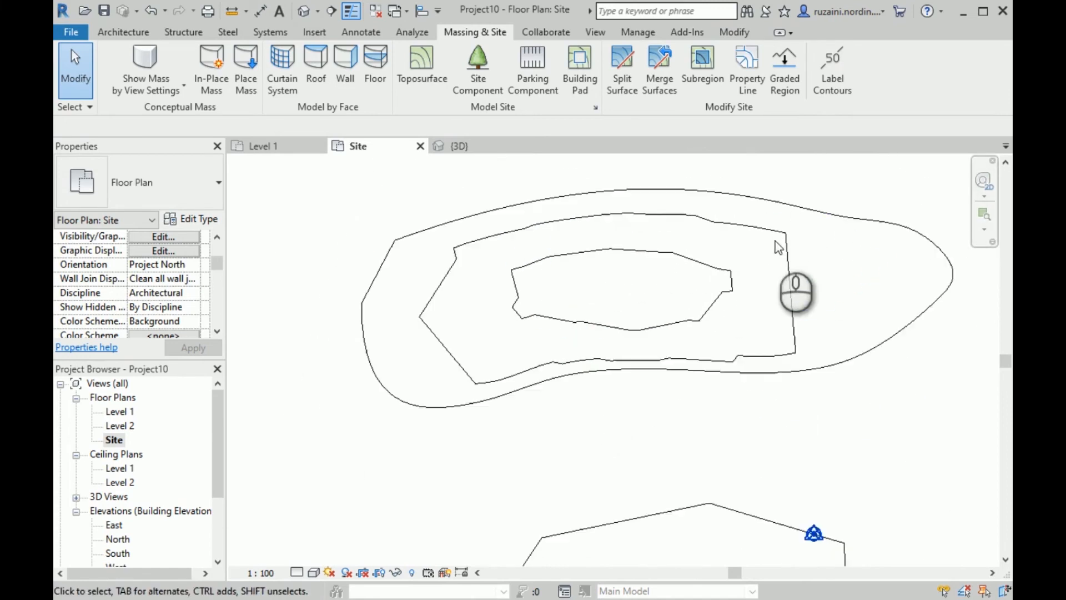
scroll(743, 265, down, 3)
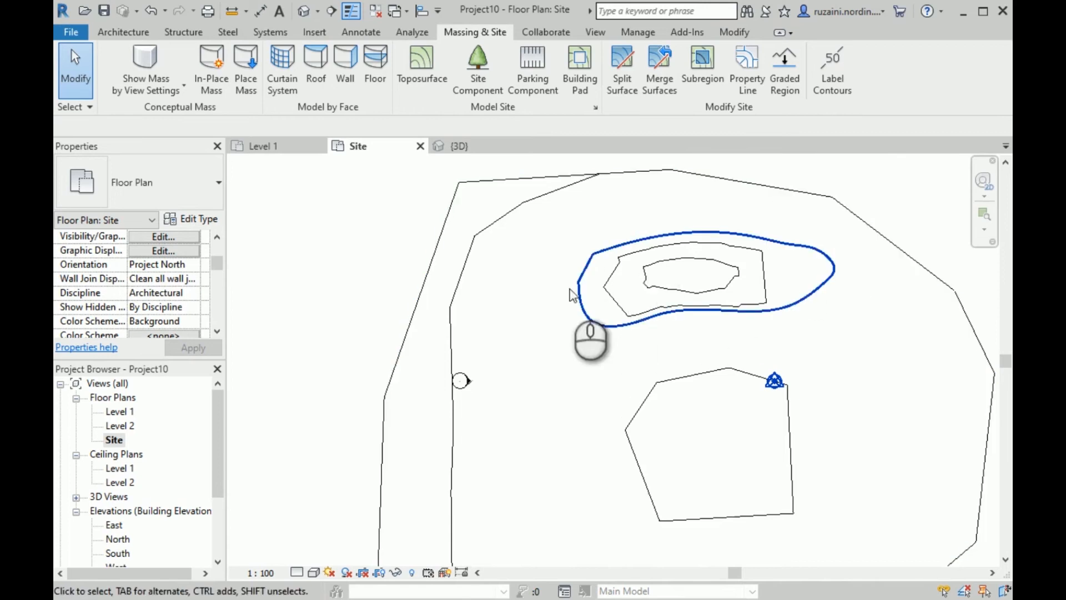
scroll(582, 271, down, 3)
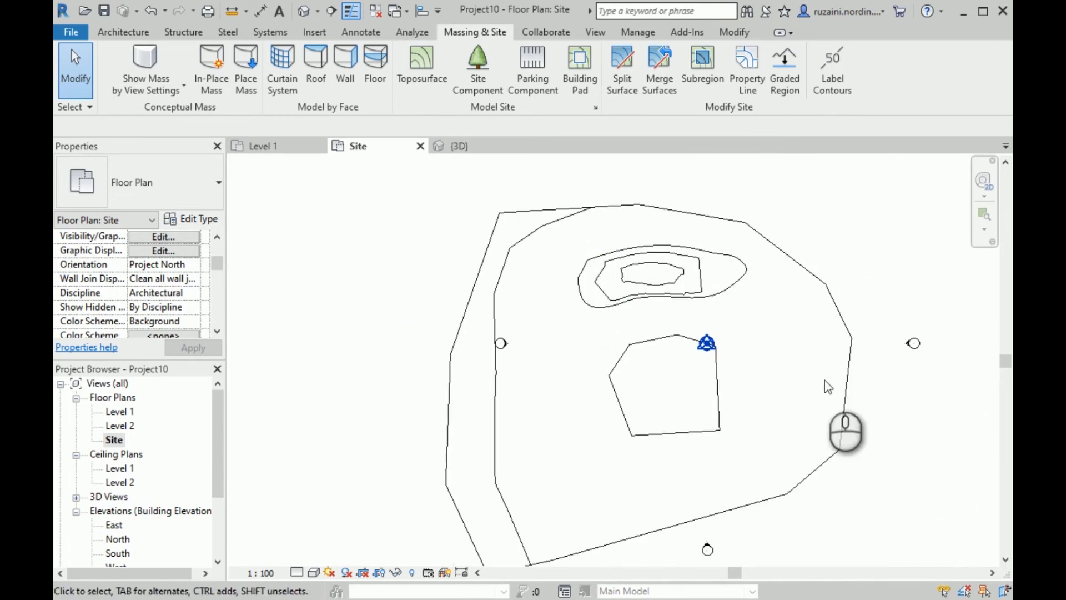
click(843, 312)
click(849, 285)
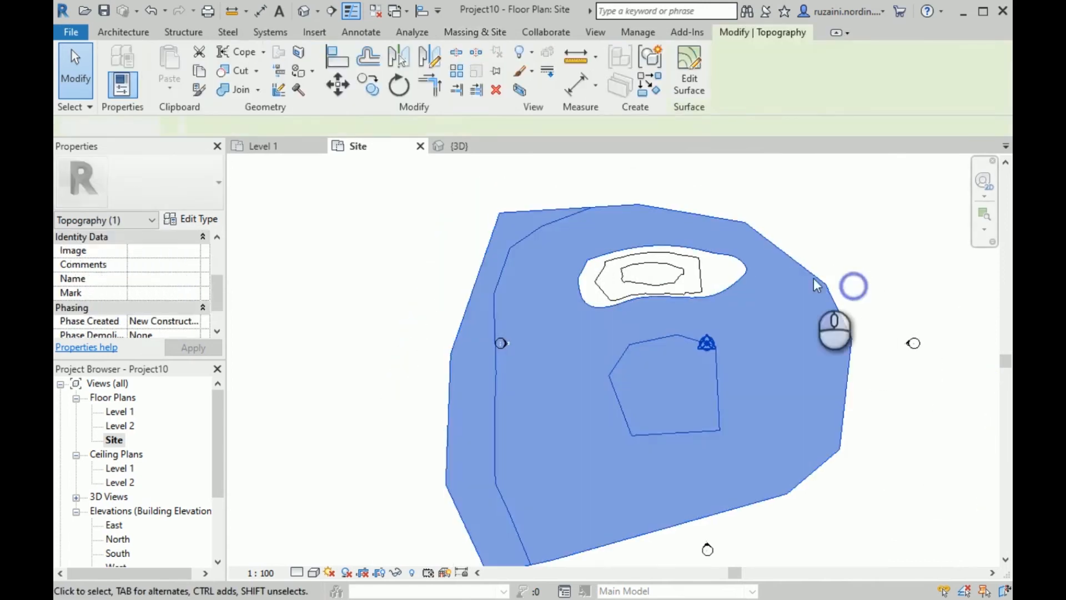
scroll(633, 300, up, 3)
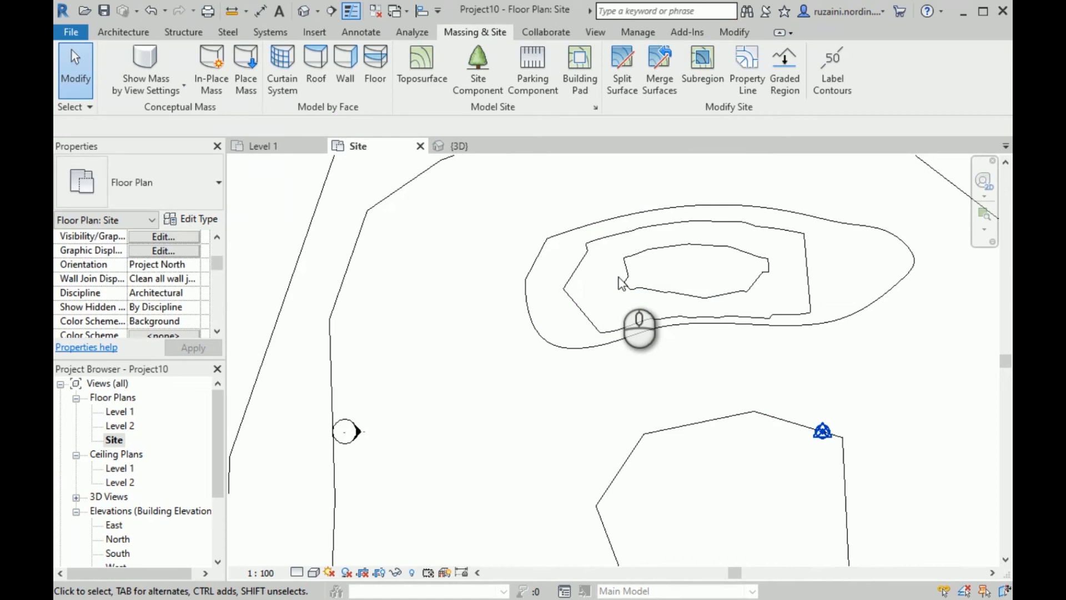
Assign the Earth material to the split-off curved surface, with its shading set to use the render appearance
click(646, 293)
scroll(647, 292, down, 3)
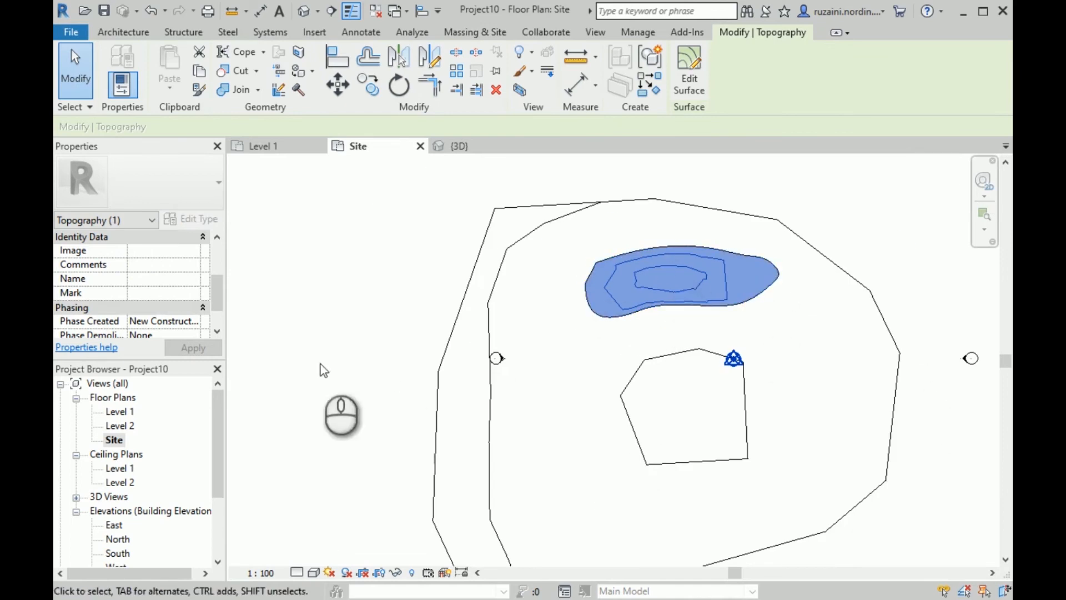
scroll(167, 311, down, 1)
scroll(168, 311, up, 3)
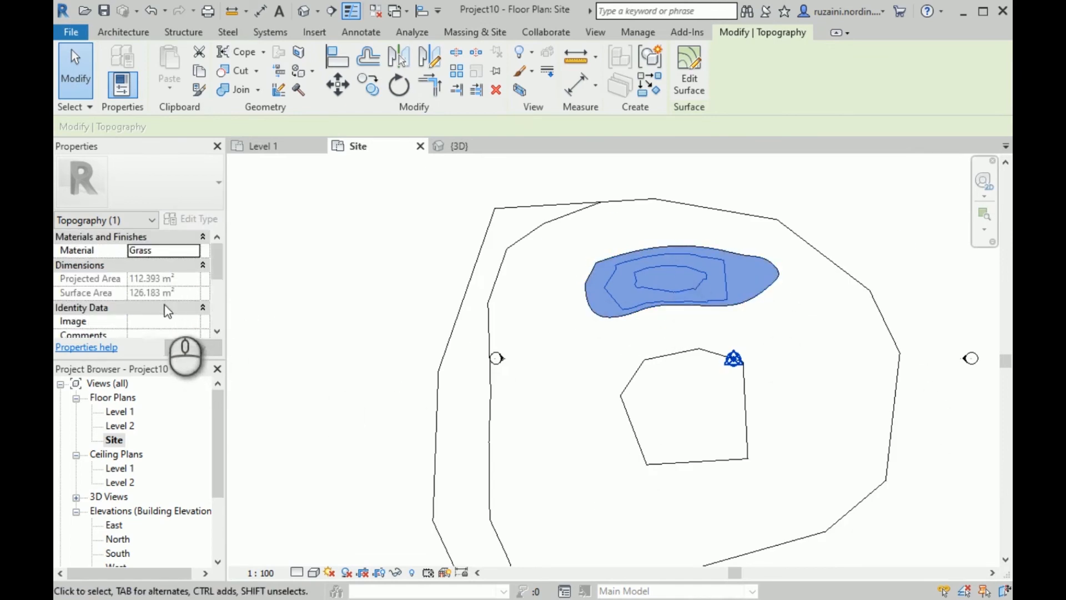
click(194, 257)
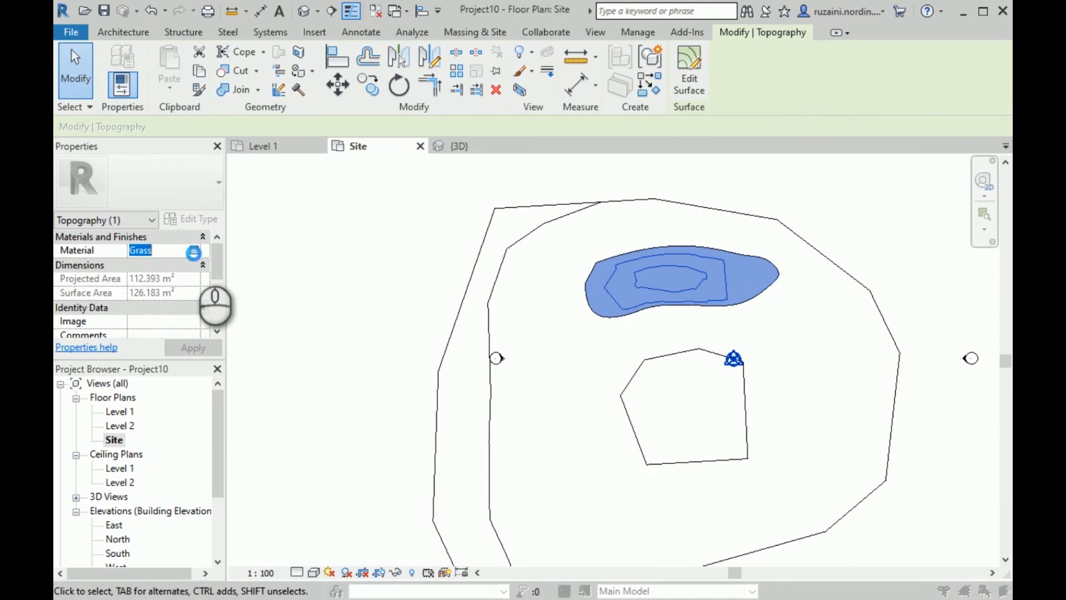
click(194, 253)
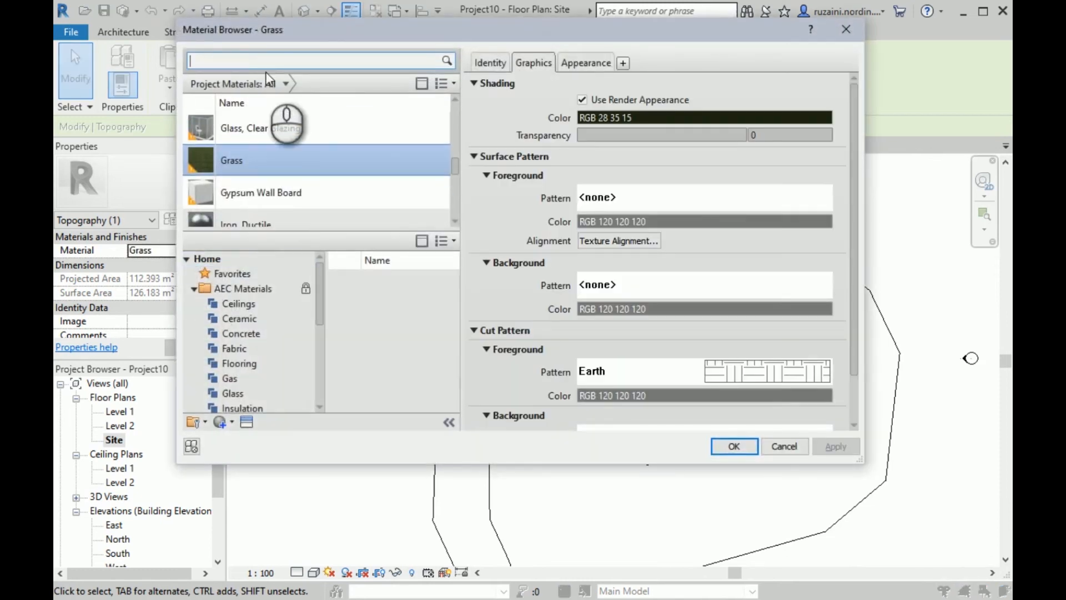
click(276, 59)
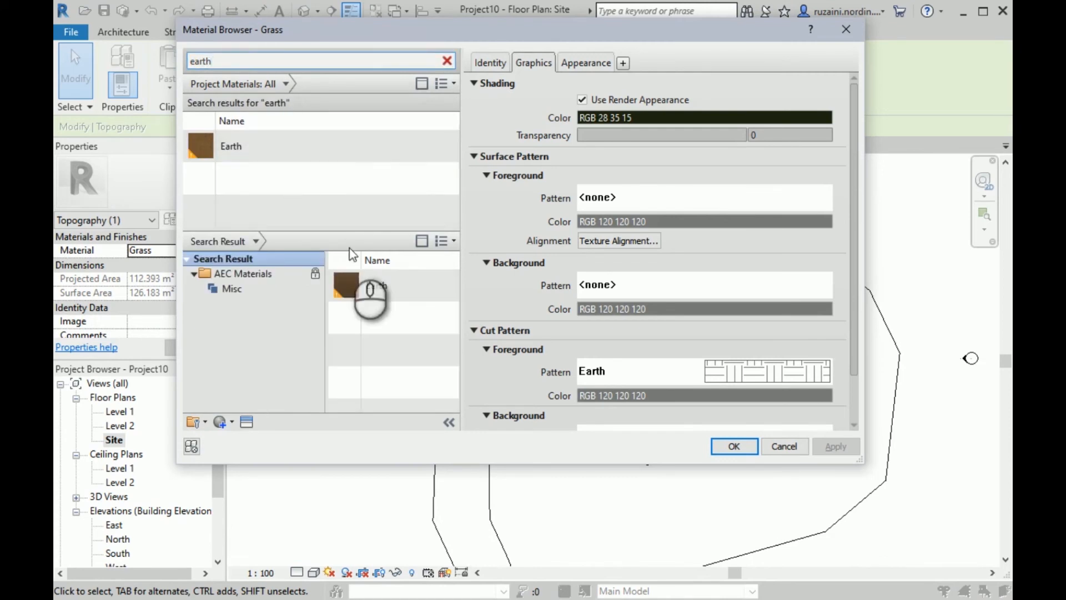
click(338, 144)
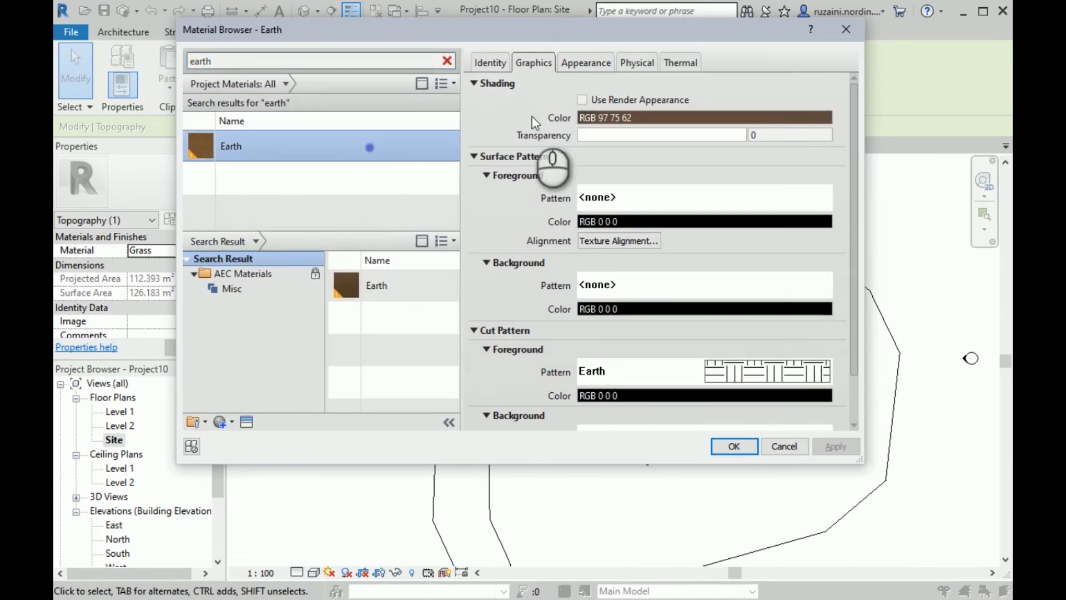
click(581, 102)
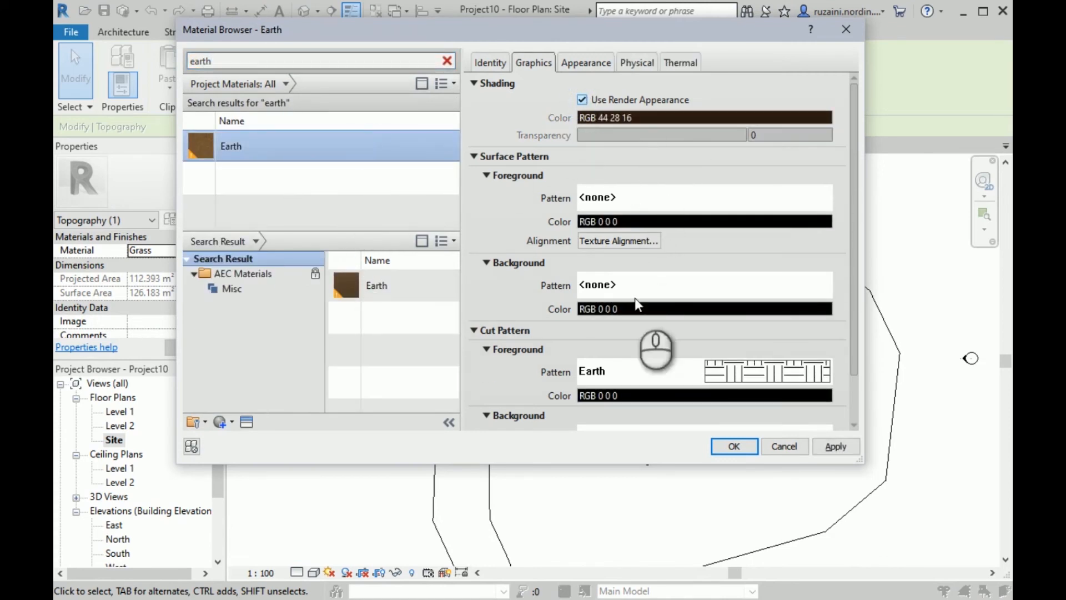
scroll(716, 415, down, 2)
click(734, 447)
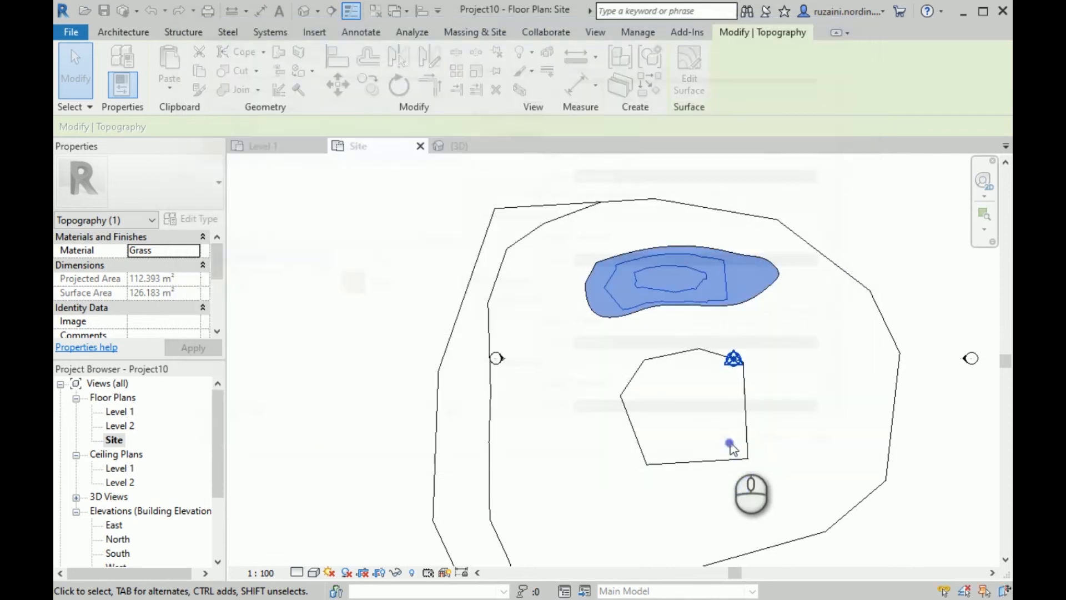
click(862, 223)
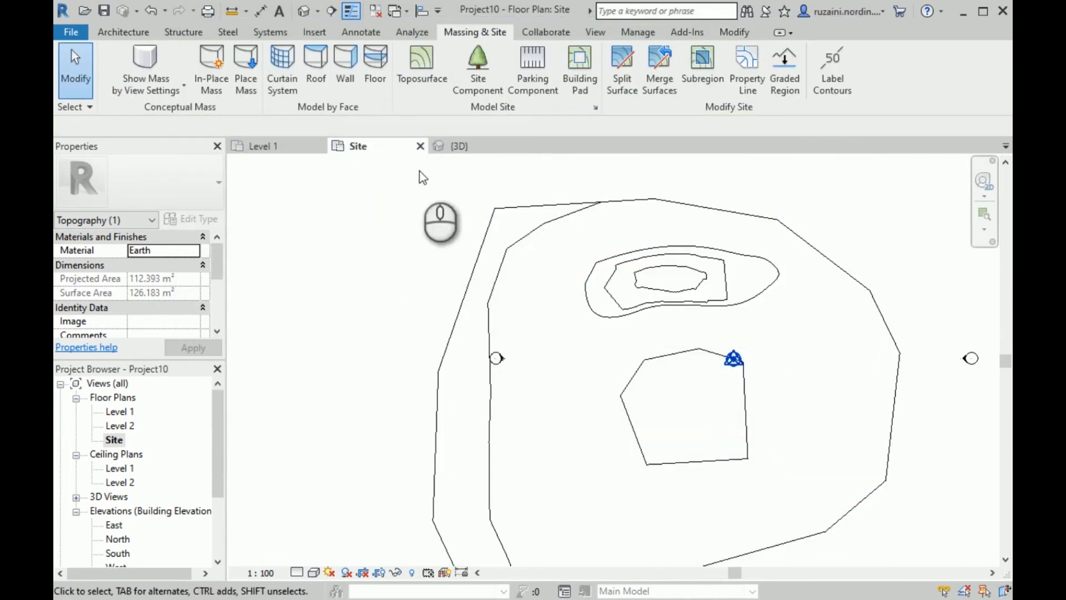
Examine the reshaped Earth surface against the grass site in the 3D view from different angles and distances
click(439, 148)
scroll(499, 235, down, 2)
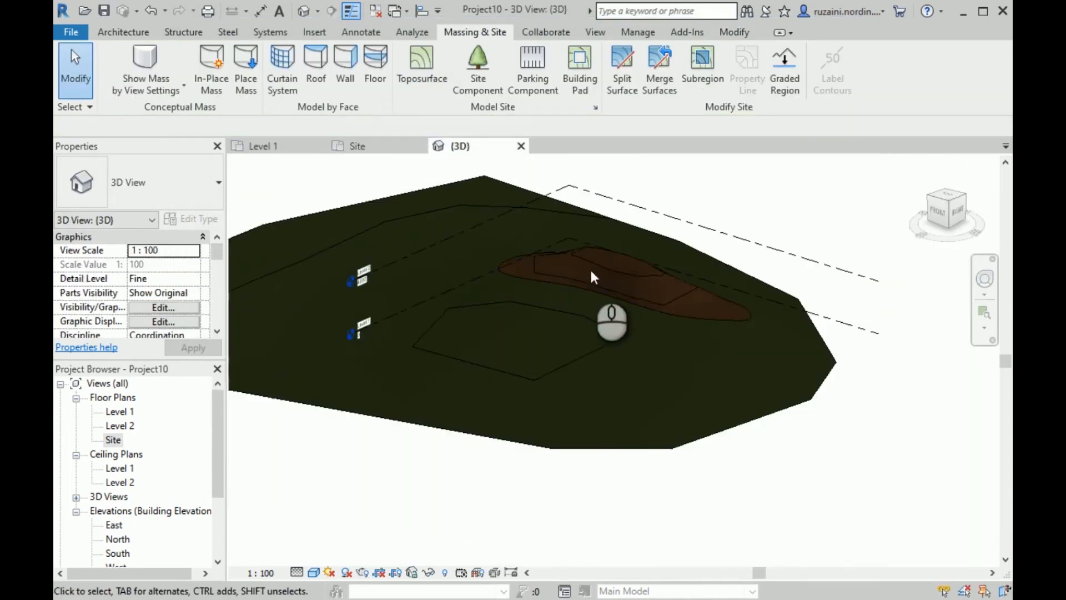
shift+middle_drag(573, 332, 542, 353)
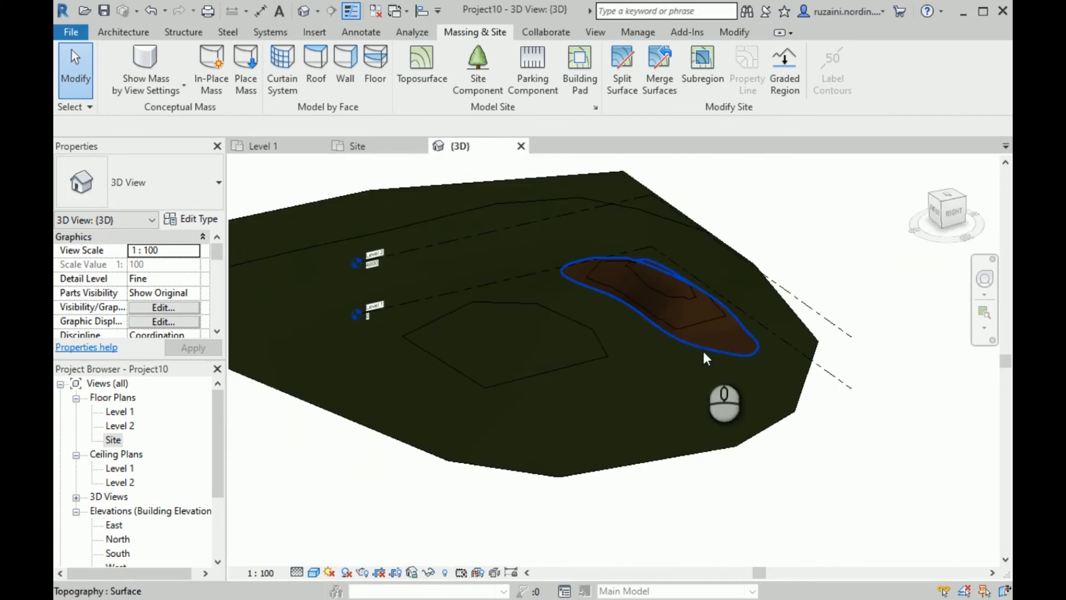
scroll(667, 308, up, 3)
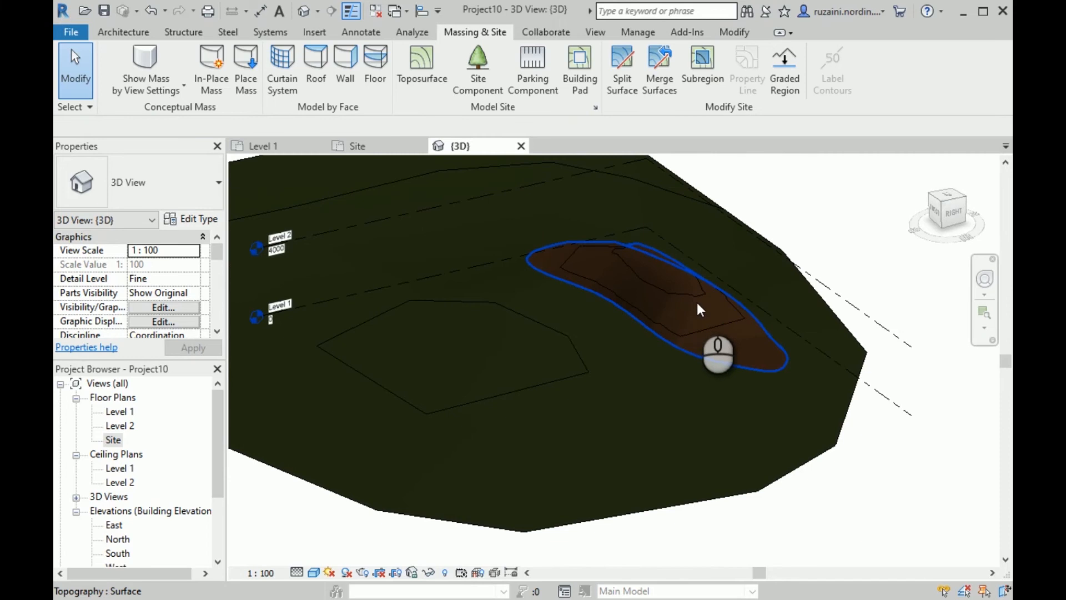
scroll(728, 297, down, 3)
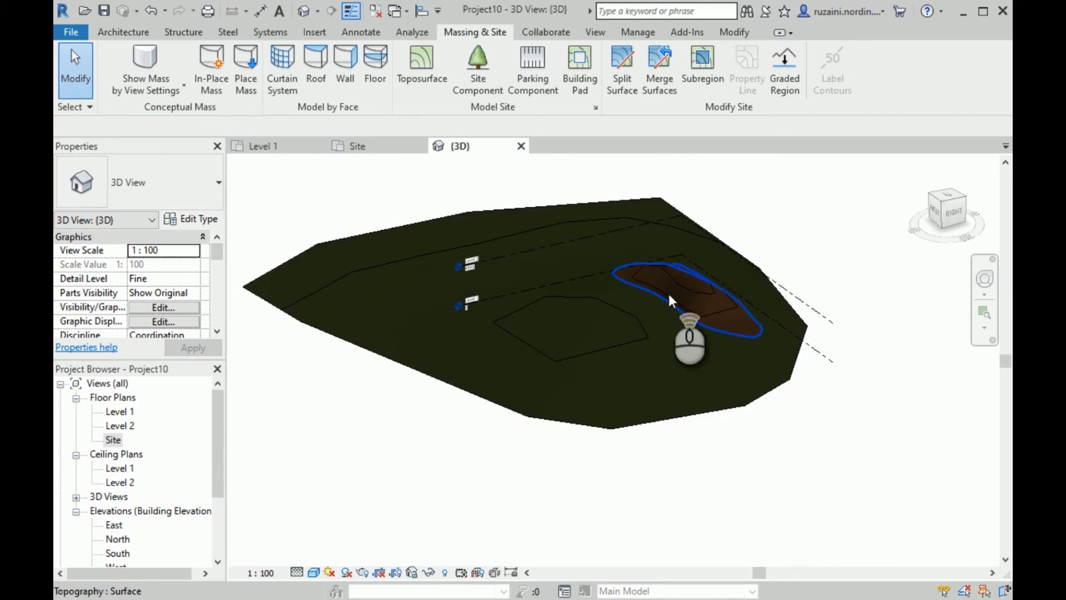
shift+middle_drag(671, 302, 684, 418)
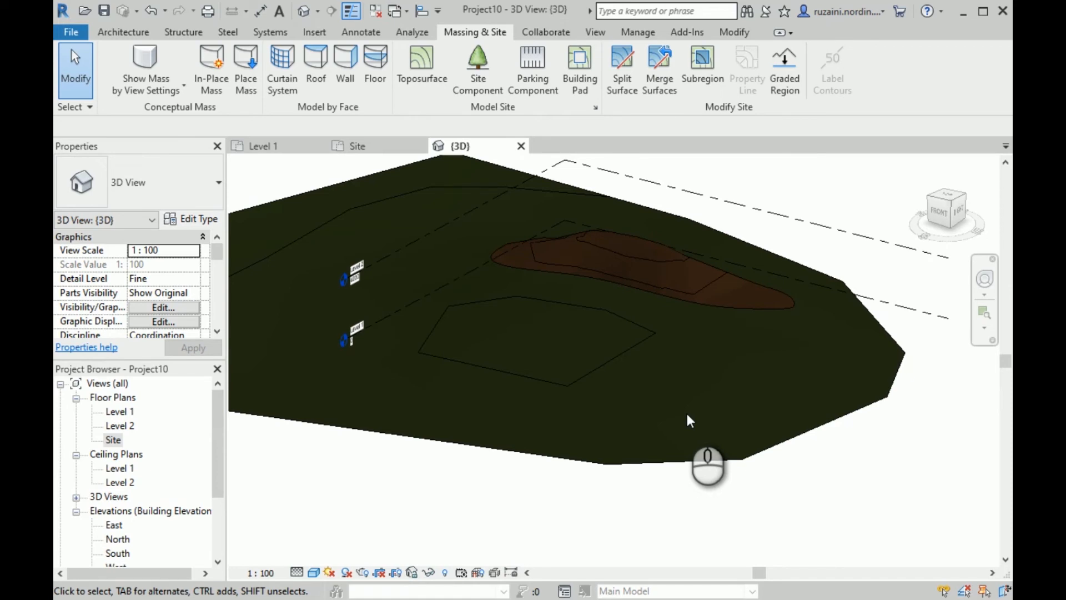
scroll(804, 283, down, 1)
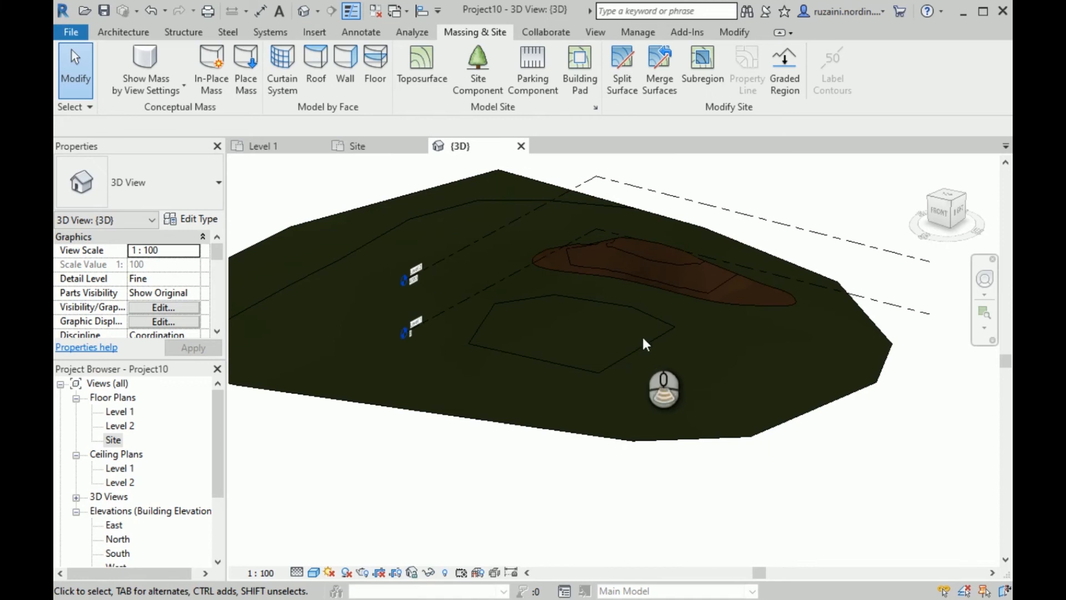
scroll(642, 336, down, 1)
scroll(554, 255, up, 3)
Start a subregion in the Site plan and sketch a spline from the inner contour's southern end along the south side toward the southeast boundary
click(357, 147)
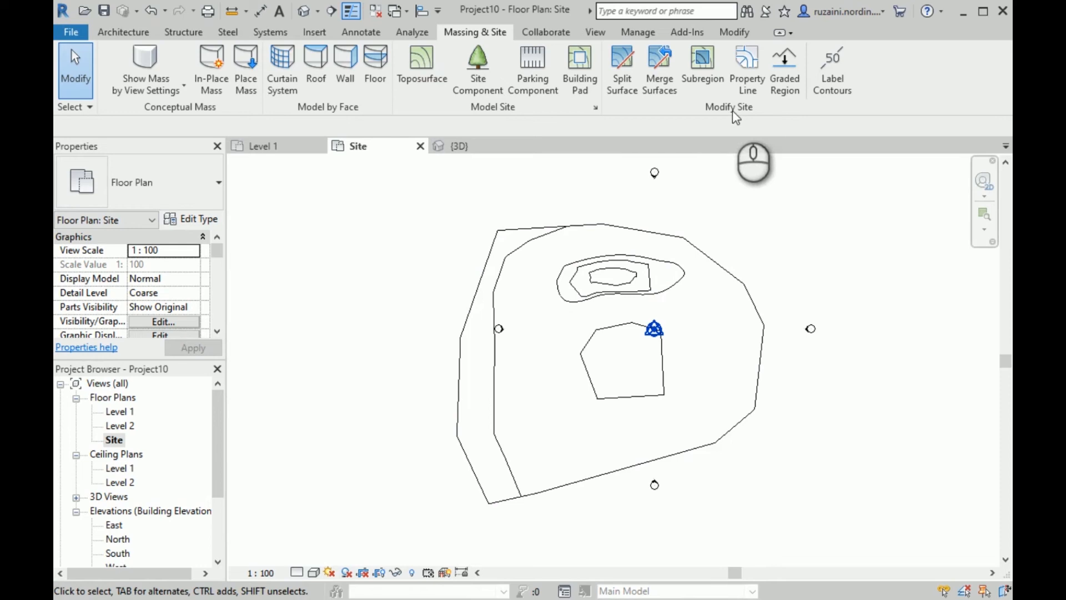
click(716, 81)
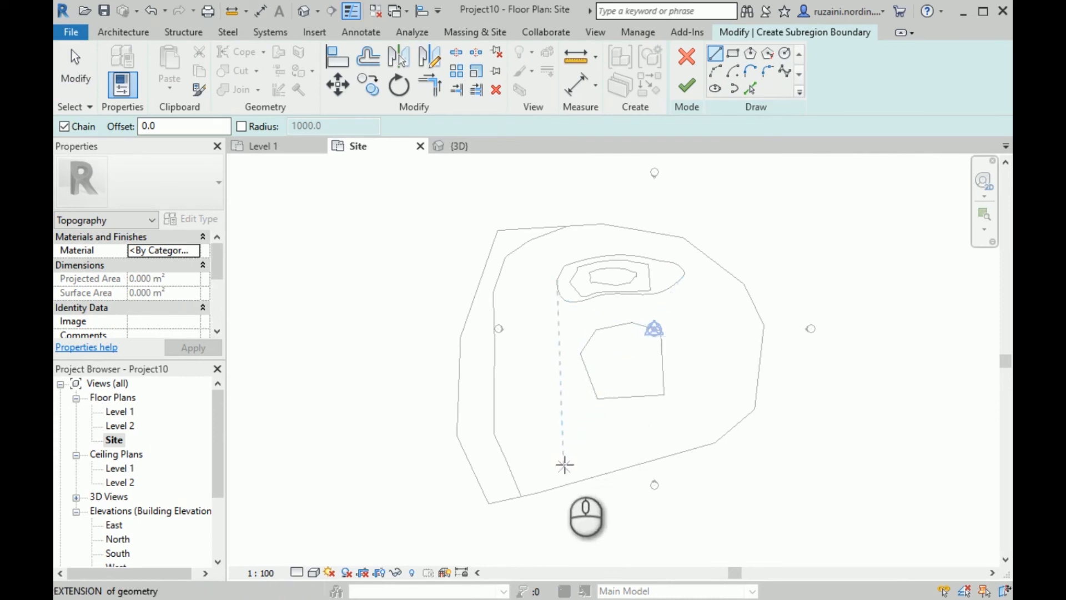
scroll(584, 473, up, 2)
scroll(584, 473, up, 2)
scroll(606, 436, down, 3)
scroll(606, 435, up, 3)
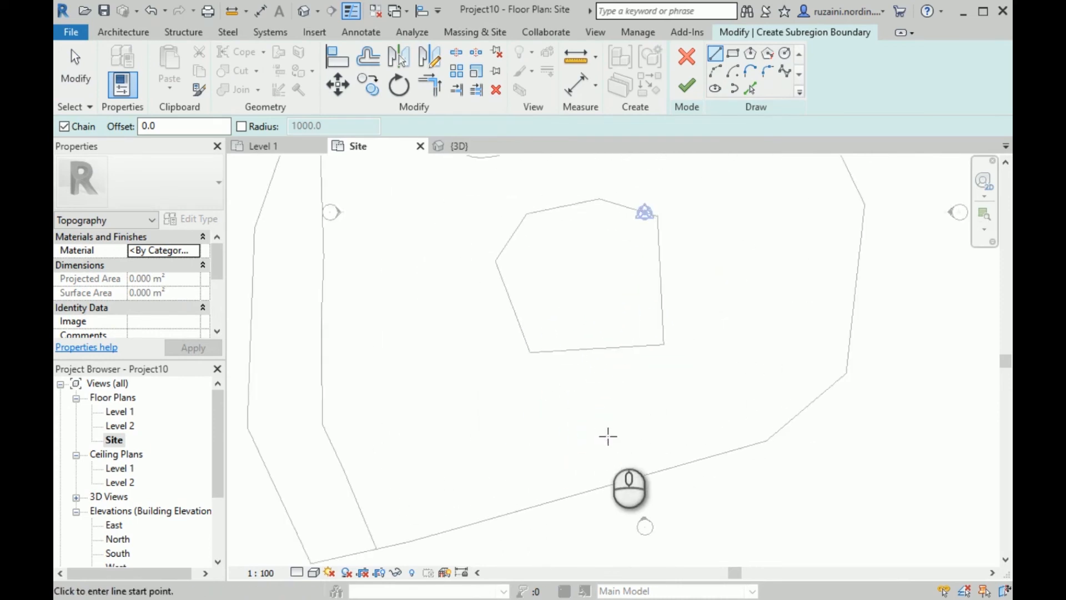
scroll(723, 305, down, 2)
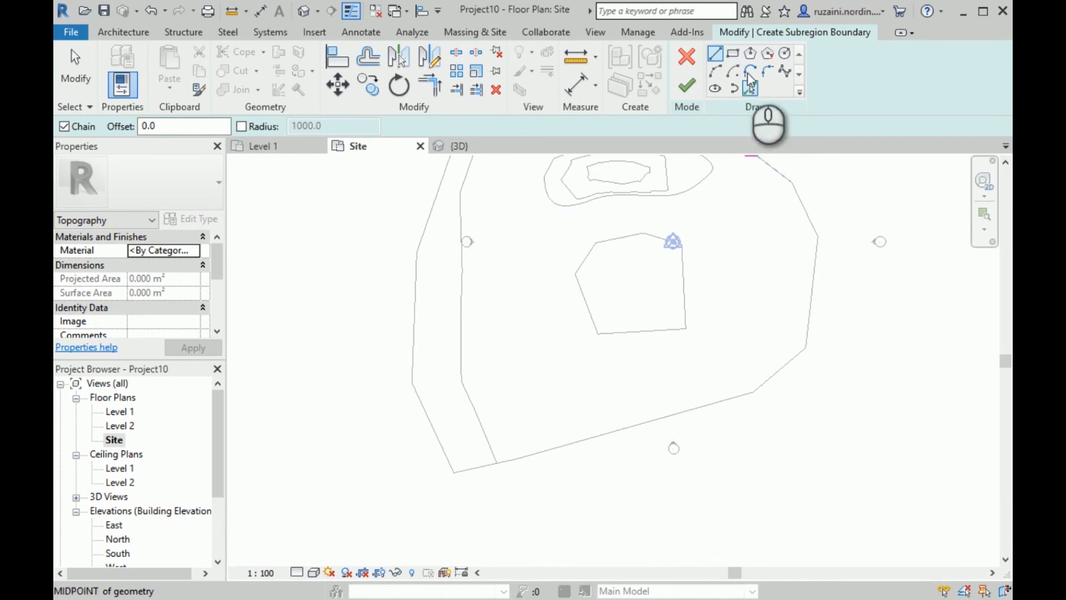
click(792, 75)
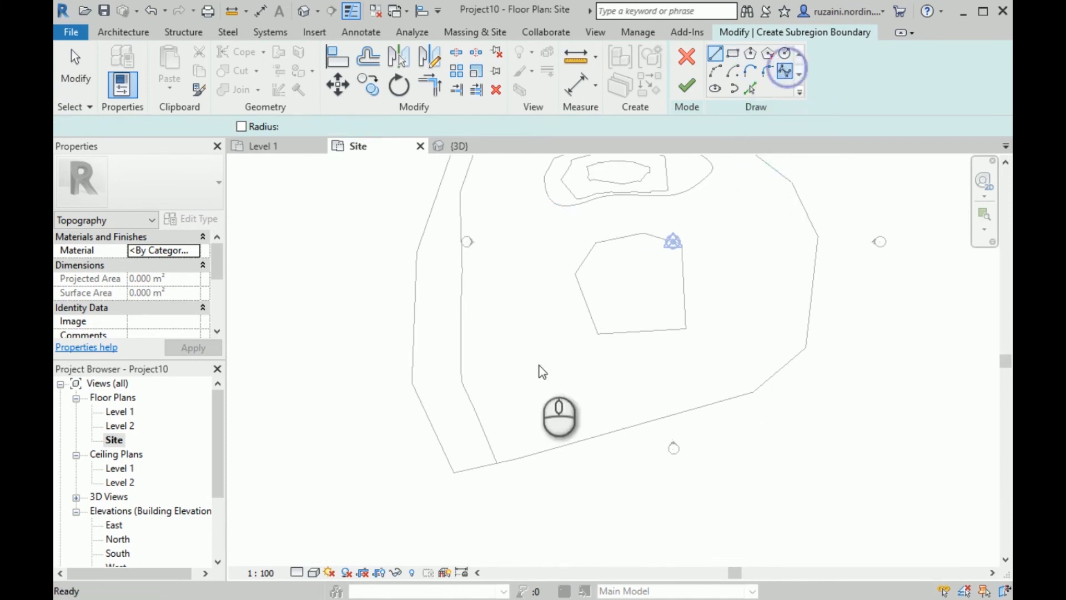
click(501, 448)
click(569, 416)
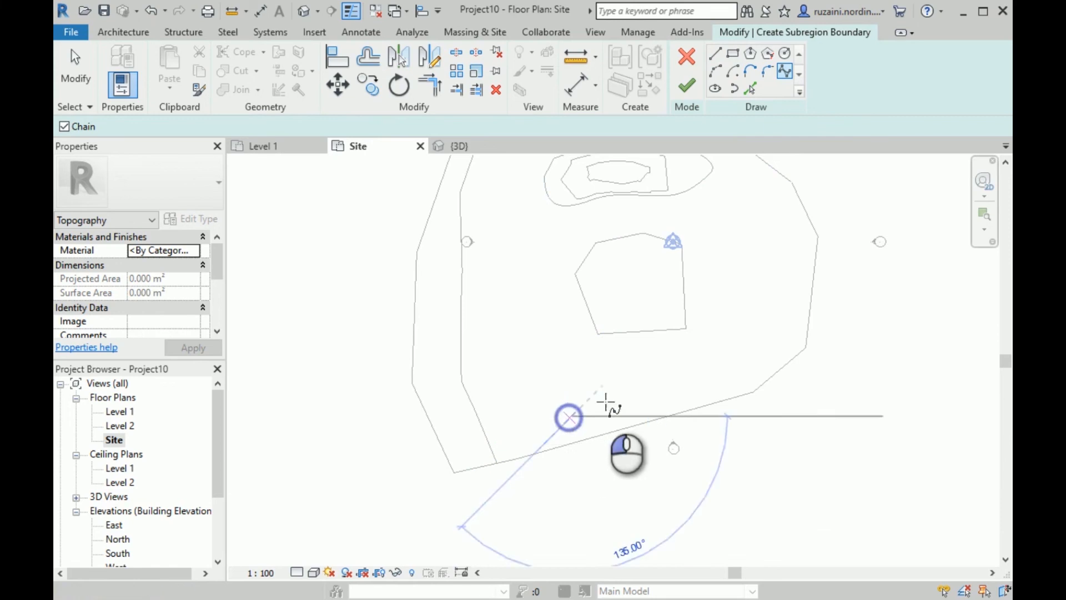
click(665, 388)
click(736, 361)
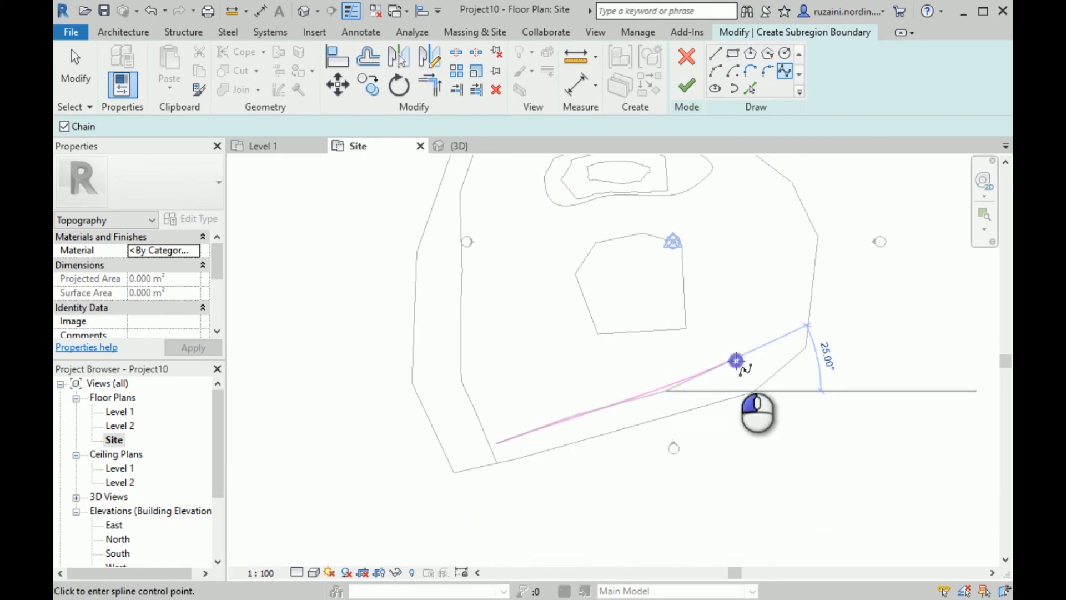
click(757, 339)
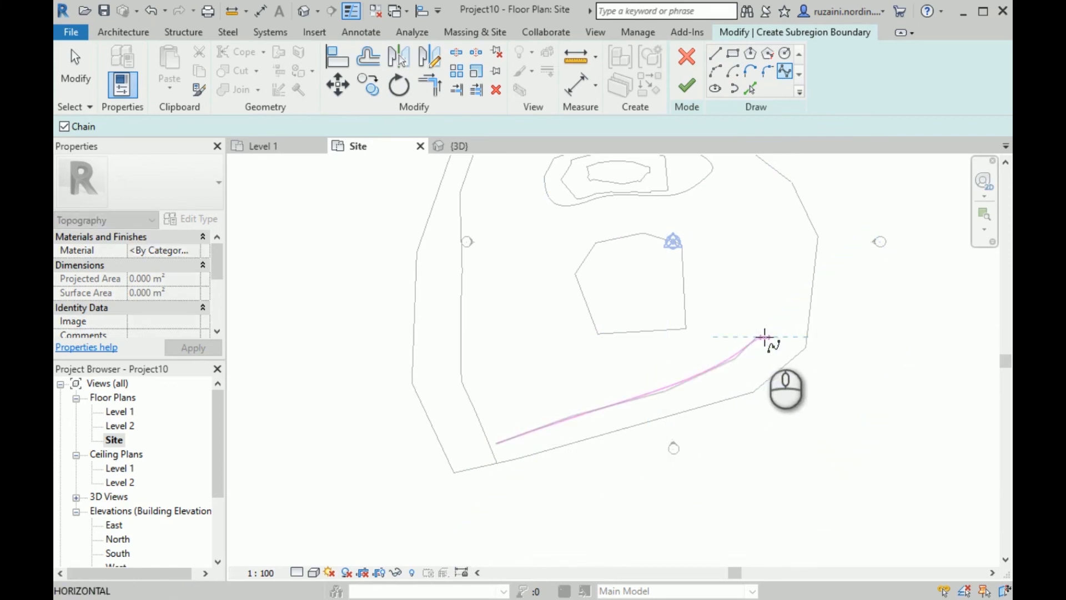
Continue the subregion spline with a stepped bend in the southeast and north along the east side of the central flat area
click(764, 337)
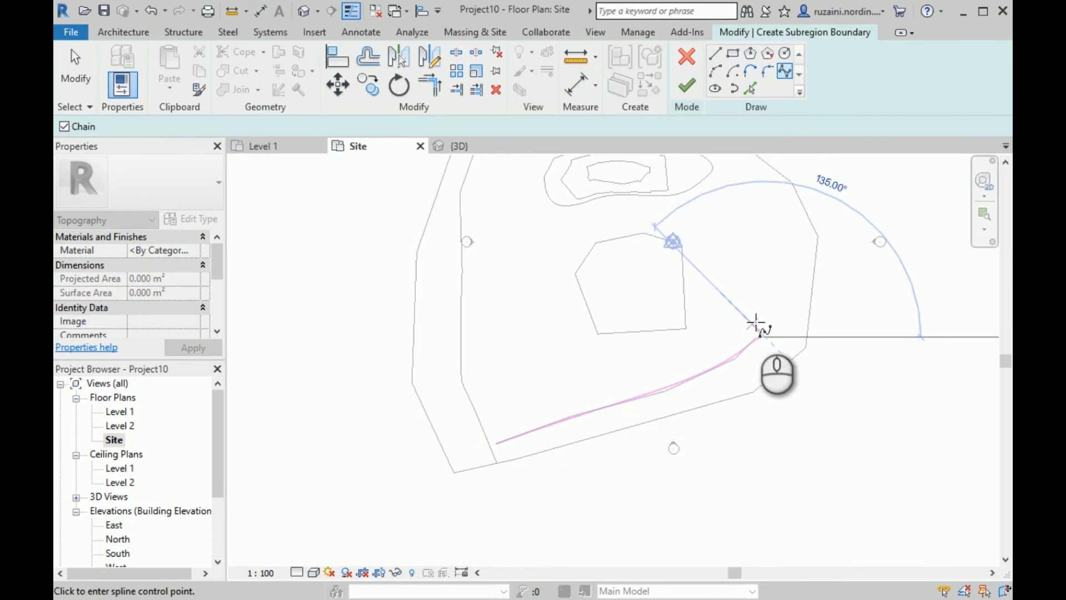
click(764, 321)
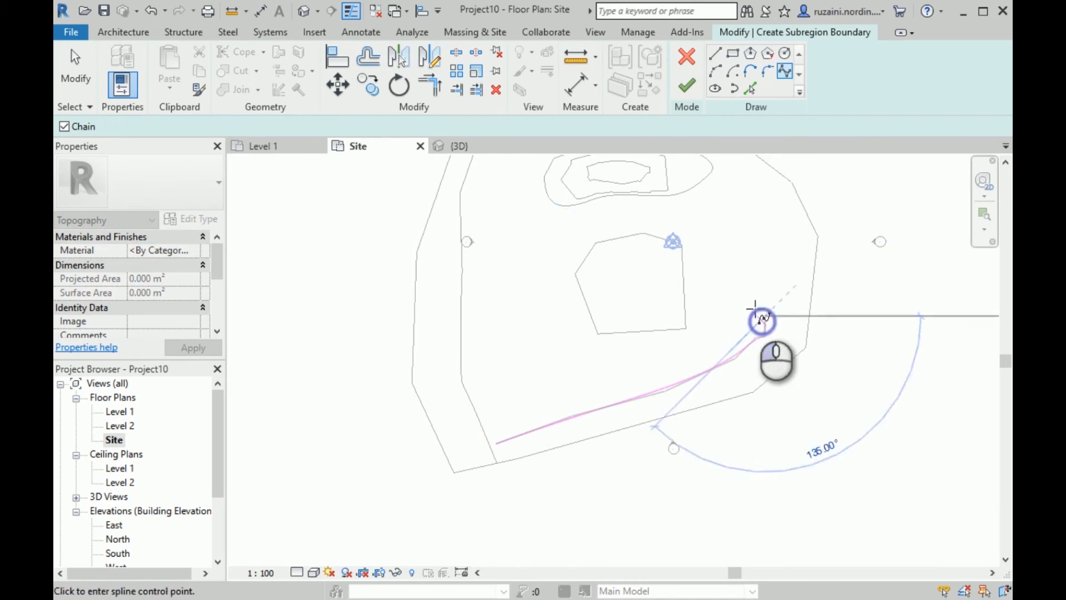
click(727, 317)
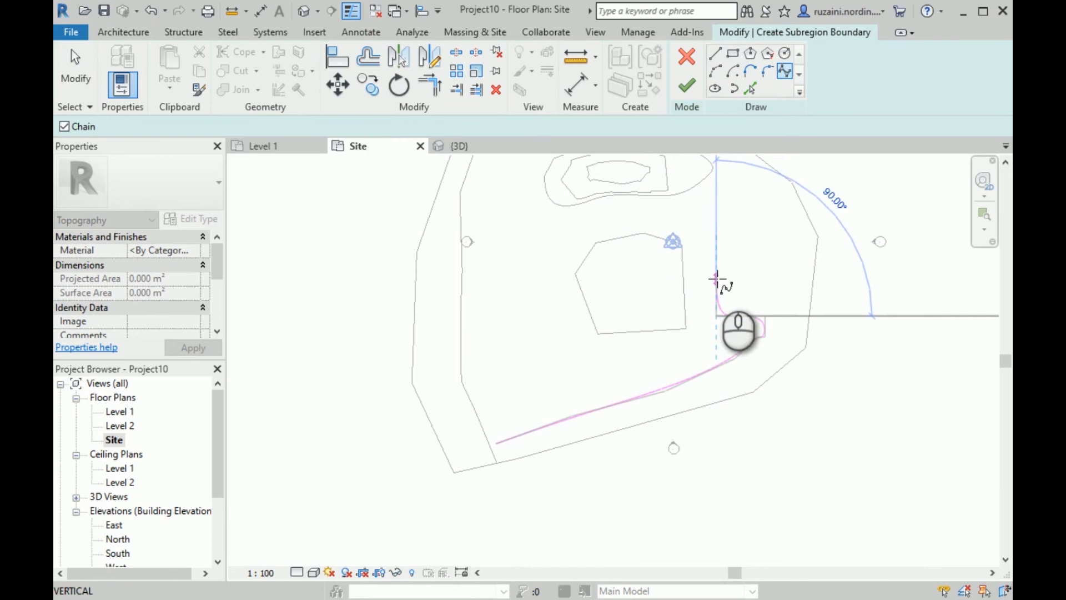
click(716, 289)
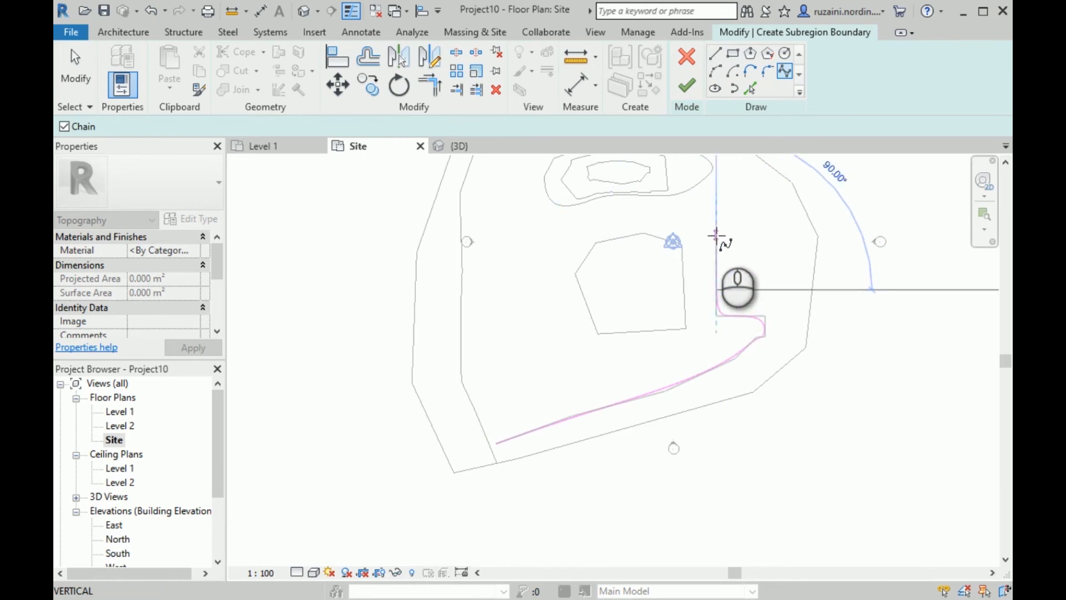
click(716, 236)
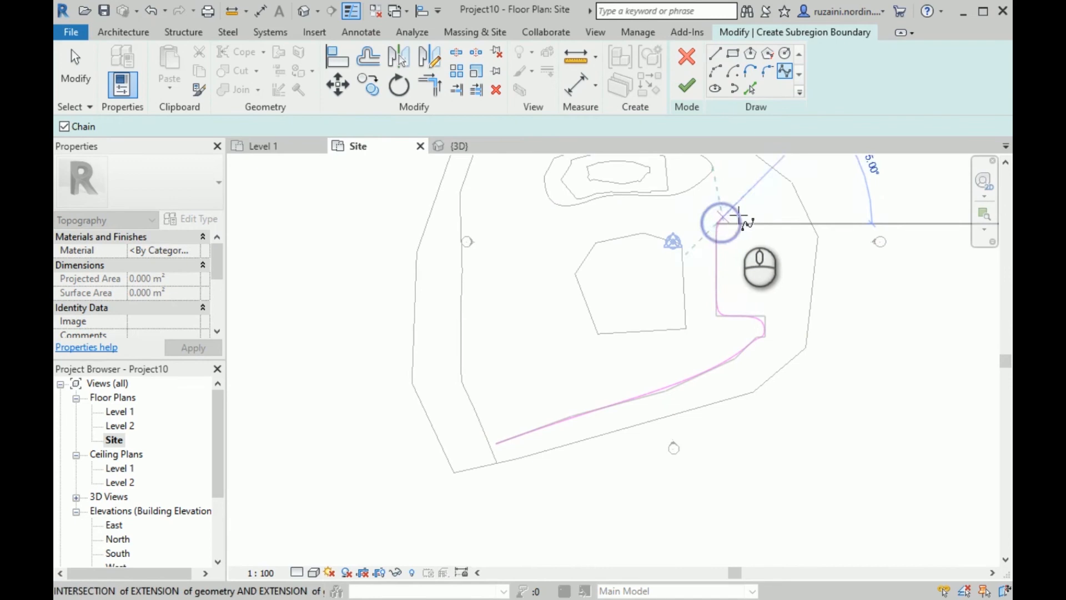
click(769, 216)
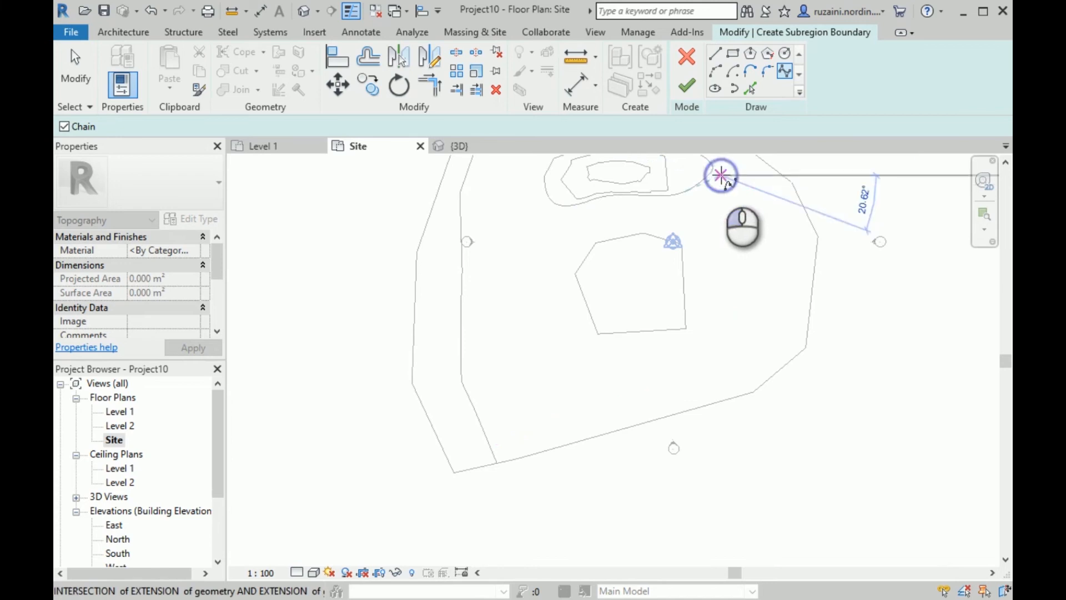
Curve the subregion spline around the east end of the Earth surface and back south just inside the eastern site boundary
scroll(722, 177, up, 5)
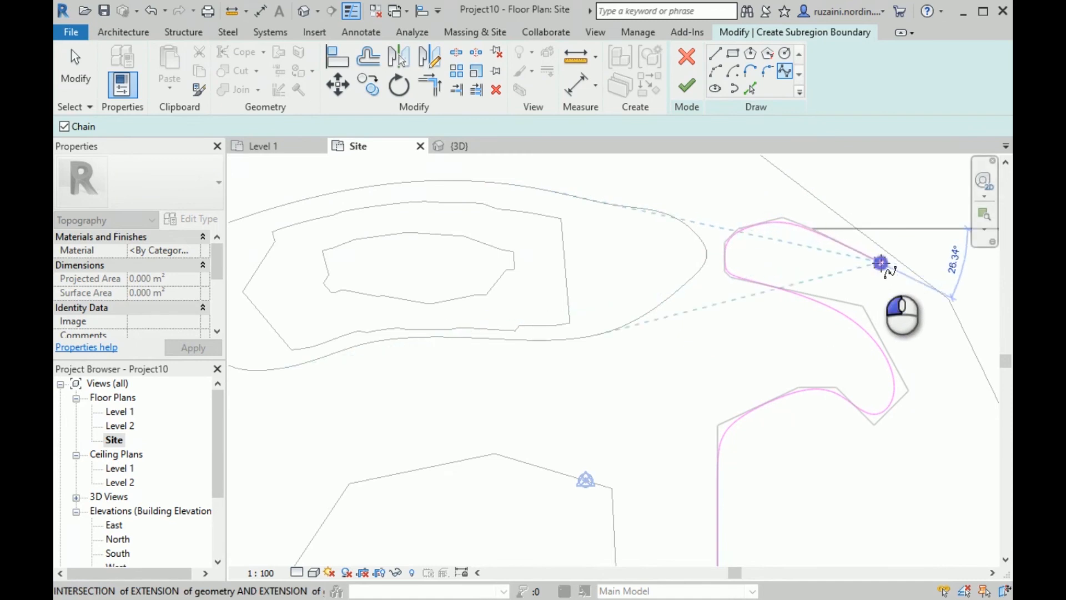
scroll(806, 191, down, 3)
scroll(807, 191, down, 2)
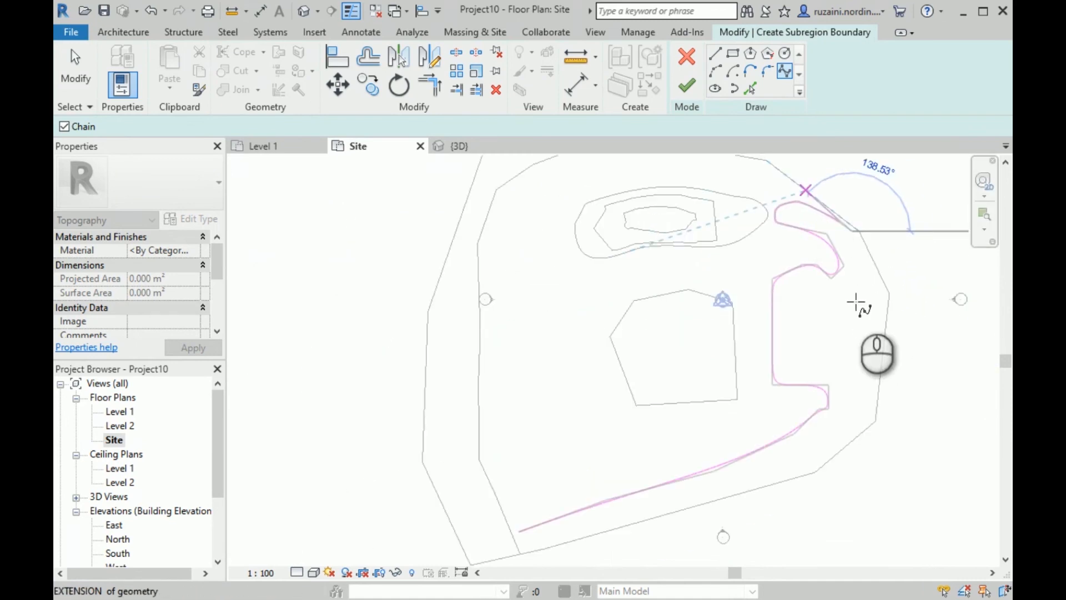
click(880, 292)
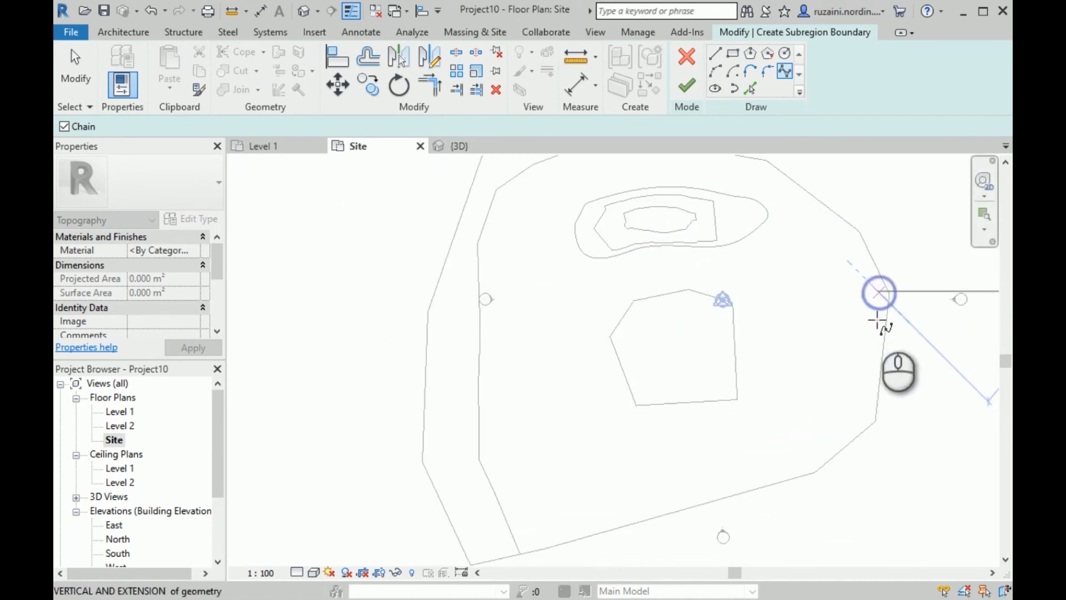
click(865, 411)
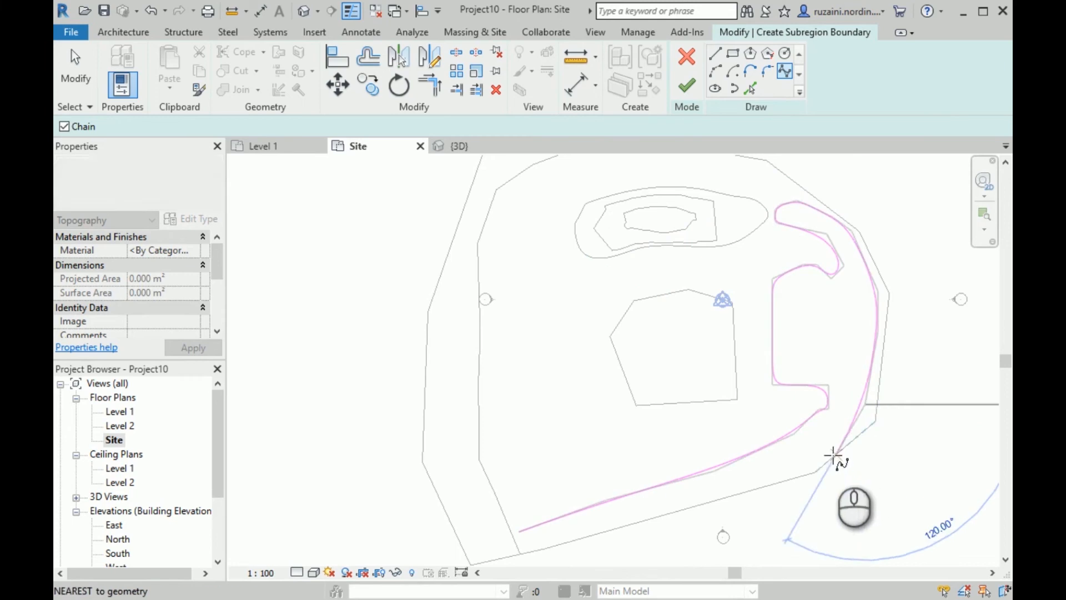
Bring the subregion spline back along the southern site boundary and round its southwest end toward the starting point
scroll(858, 422, down, 2)
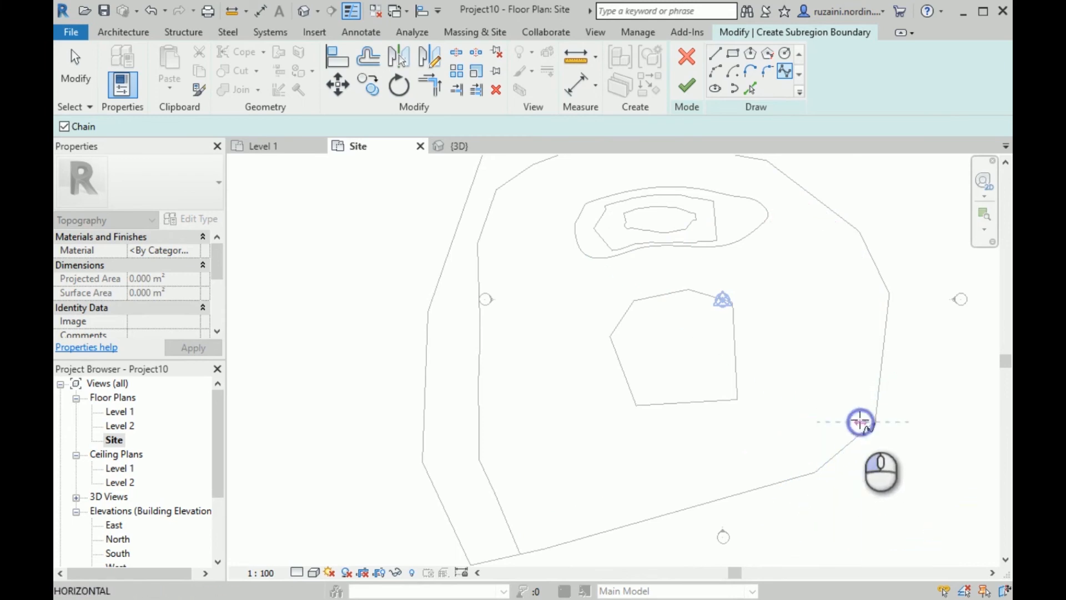
scroll(832, 482, up, 5)
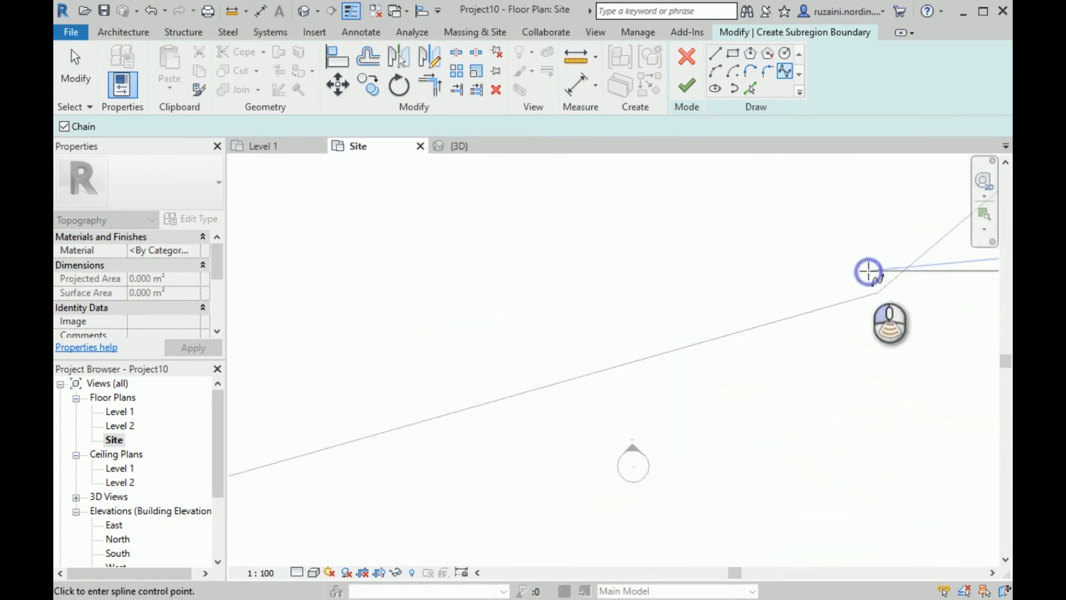
scroll(868, 269, down, 3)
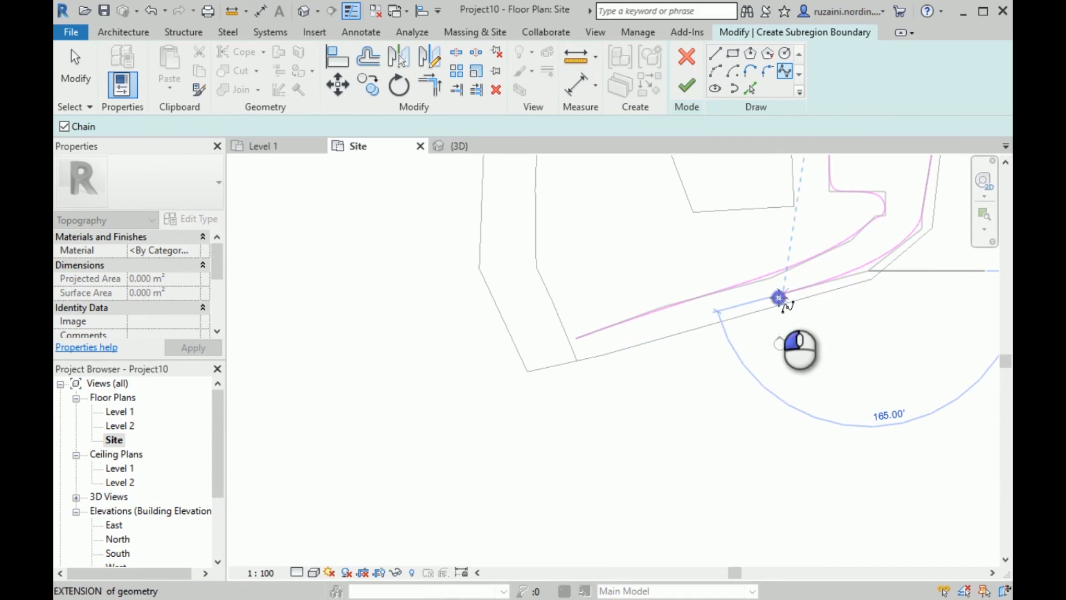
click(780, 298)
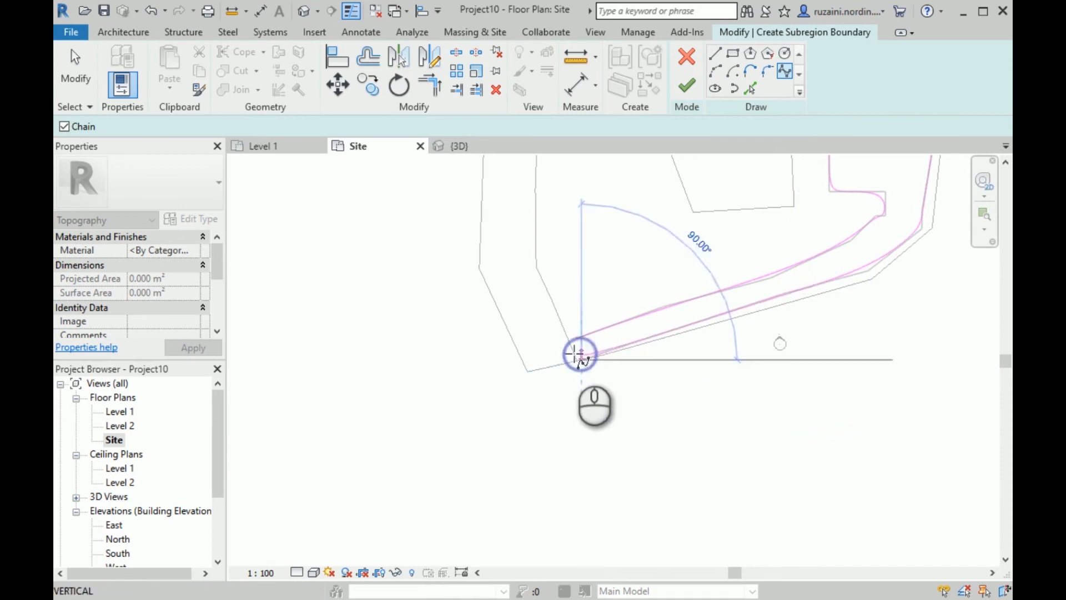
scroll(575, 353, up, 3)
click(593, 354)
click(577, 343)
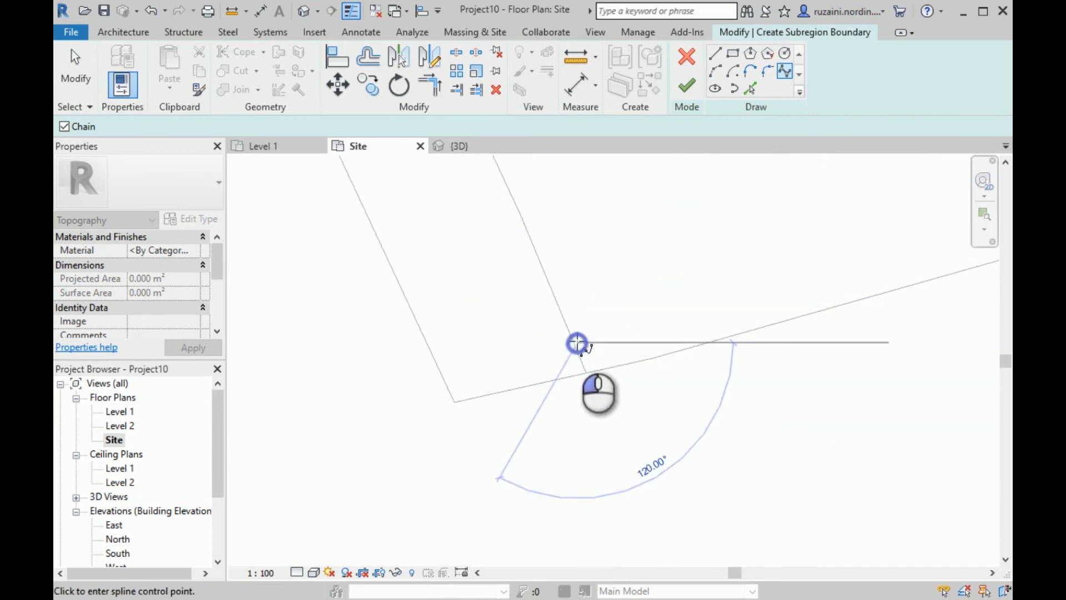
scroll(564, 322, up, 3)
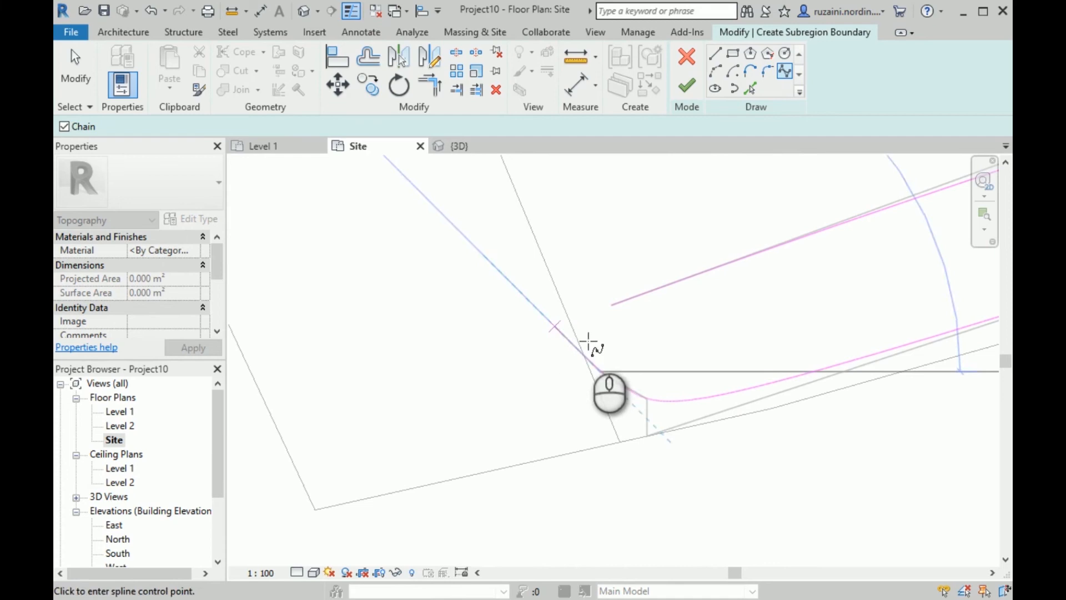
click(601, 345)
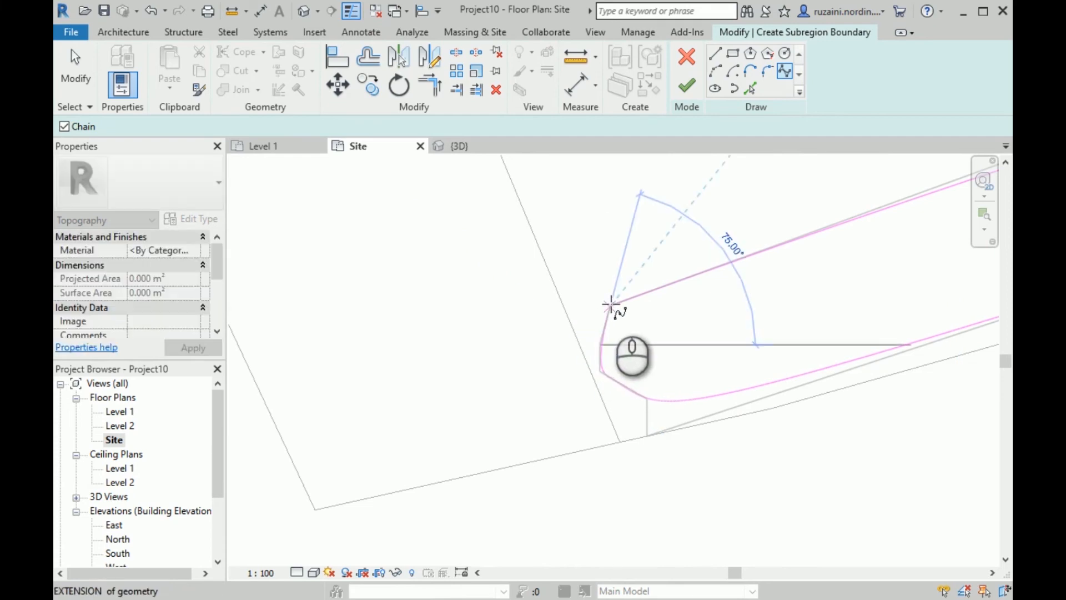
Draw a short straight line from the spline's last point to its starting point at the southwest end of the subregion boundary
click(722, 54)
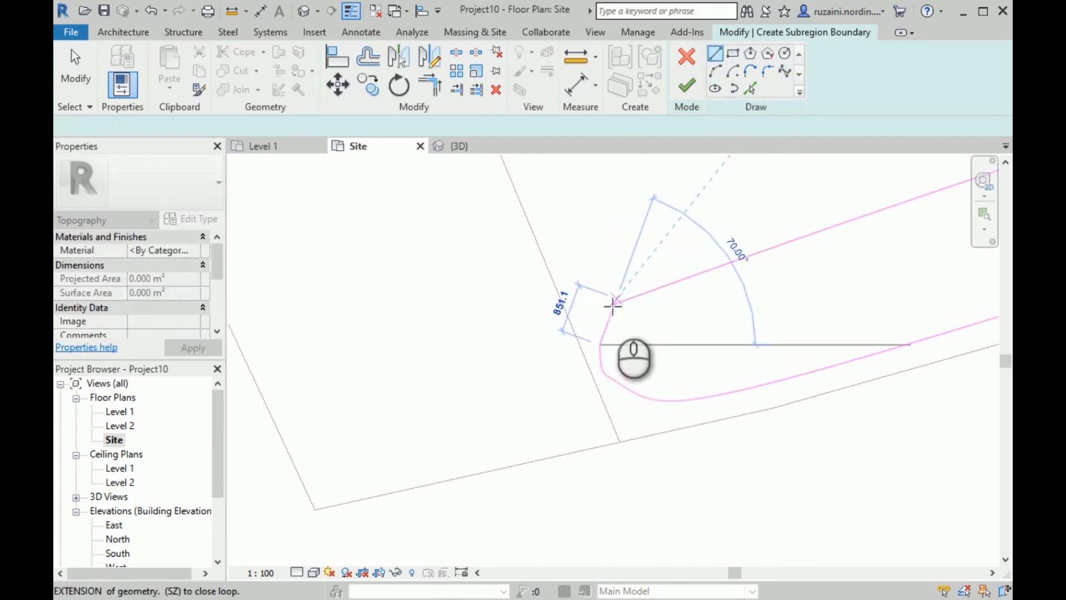
scroll(611, 311, up, 2)
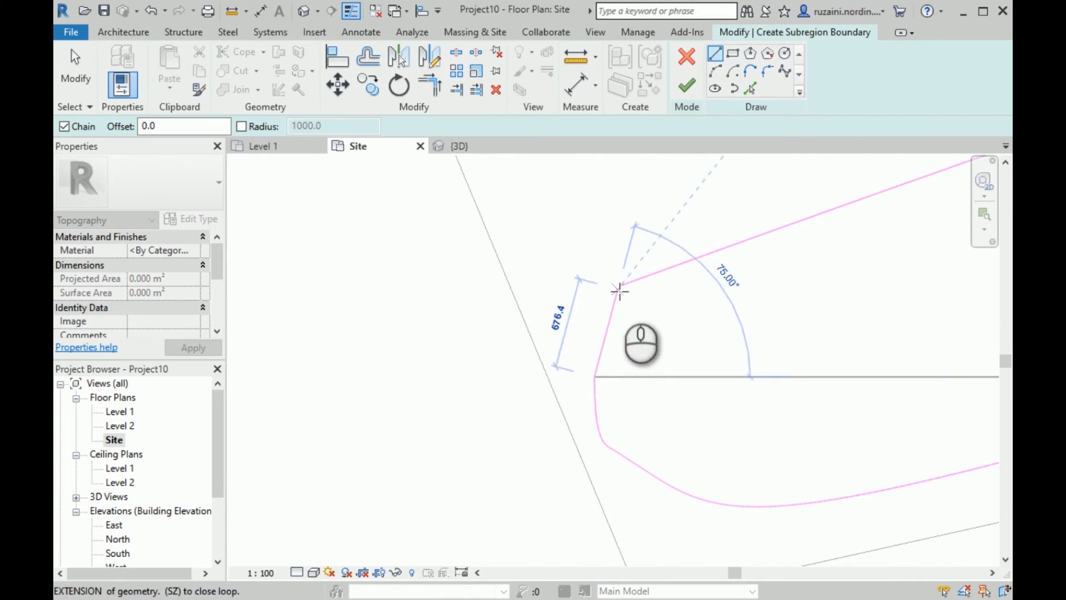
click(620, 287)
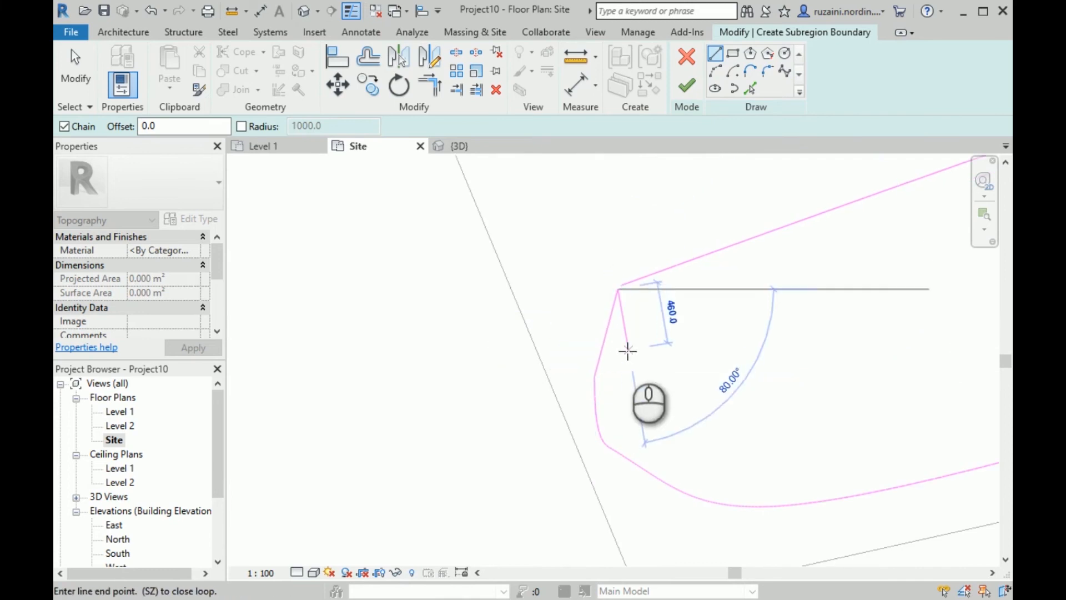
scroll(627, 305, up, 3)
key(Escape)
key(Escape)
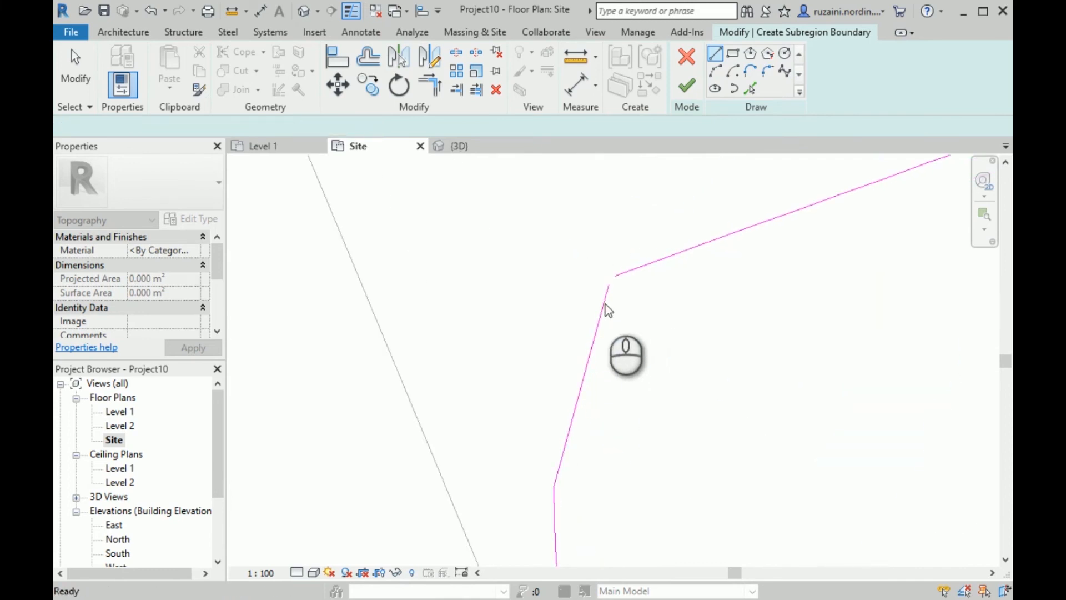
Adjust the endpoints of the short straight line and the adjoining spline to bridge the gap in the subregion boundary
click(608, 309)
mouse_move(609, 286)
mouse_down()
mouse_move(618, 274)
mouse_move(612, 281)
mouse_up()
click(618, 276)
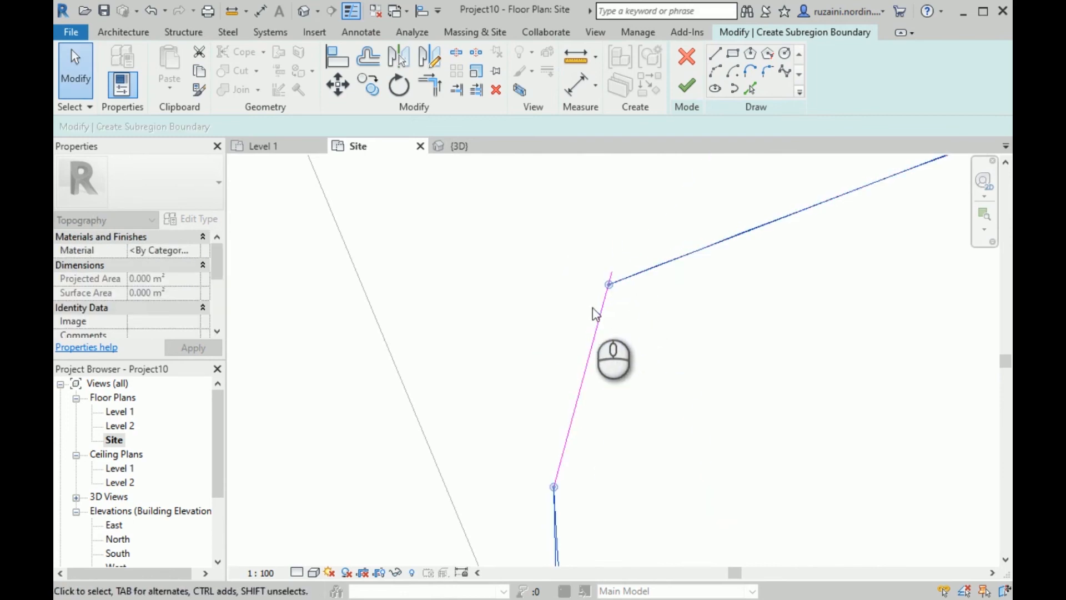
key(Escape)
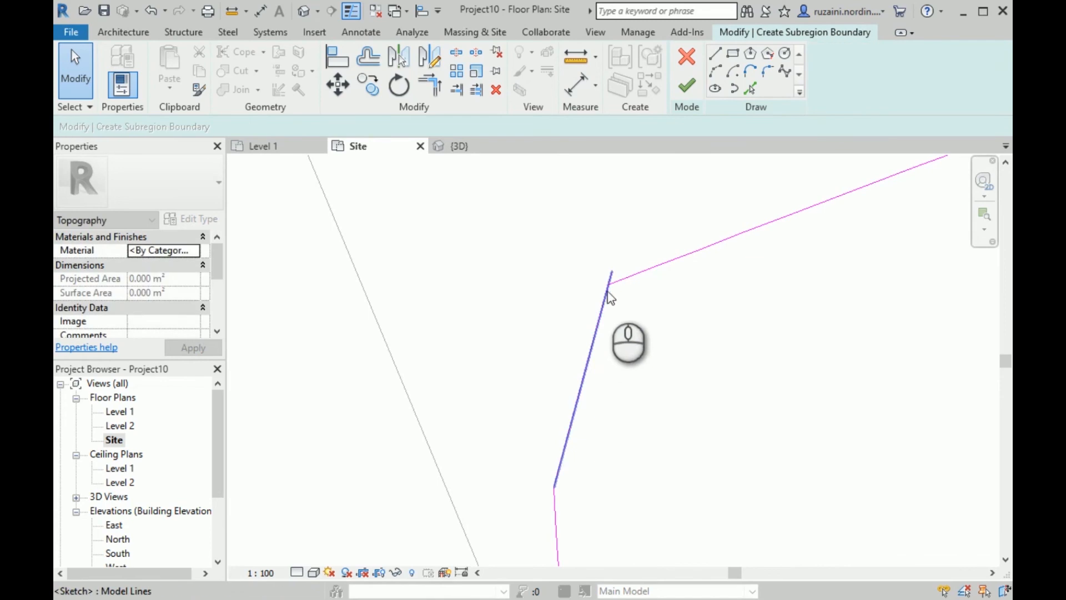
click(432, 86)
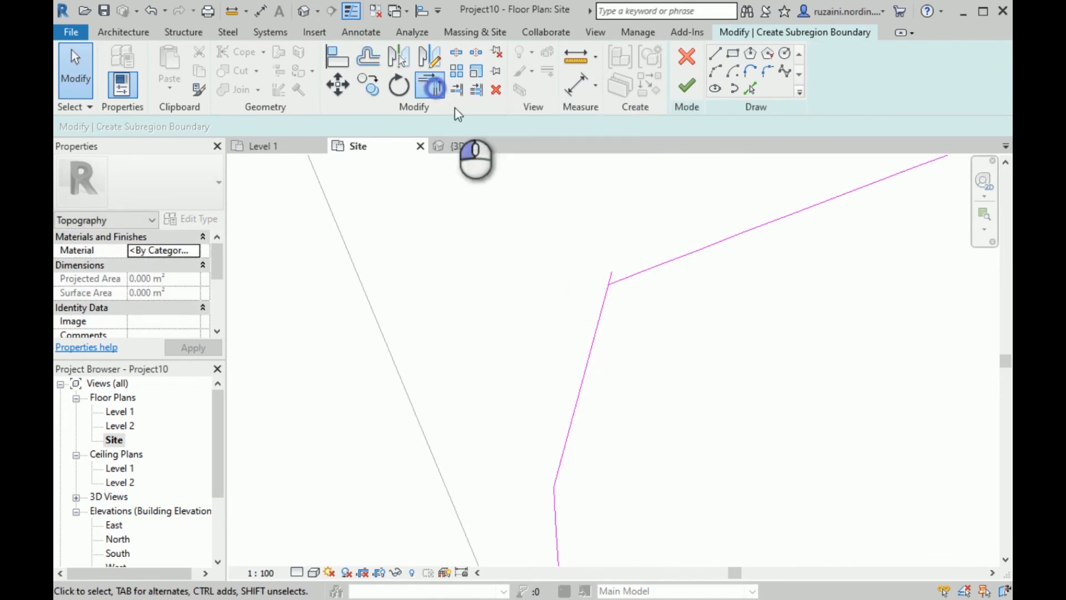
click(605, 300)
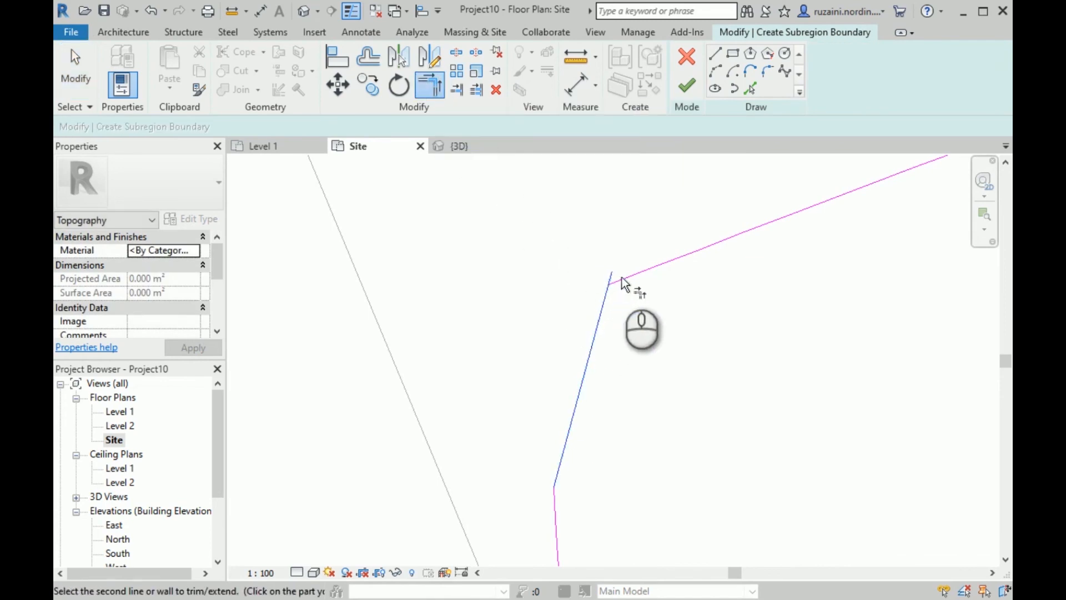
key(Escape)
key(Escape)
Move the overshooting upper end of the short steep boundary line onto the endpoint of the adjoining diagonal line, closing the corner
click(605, 295)
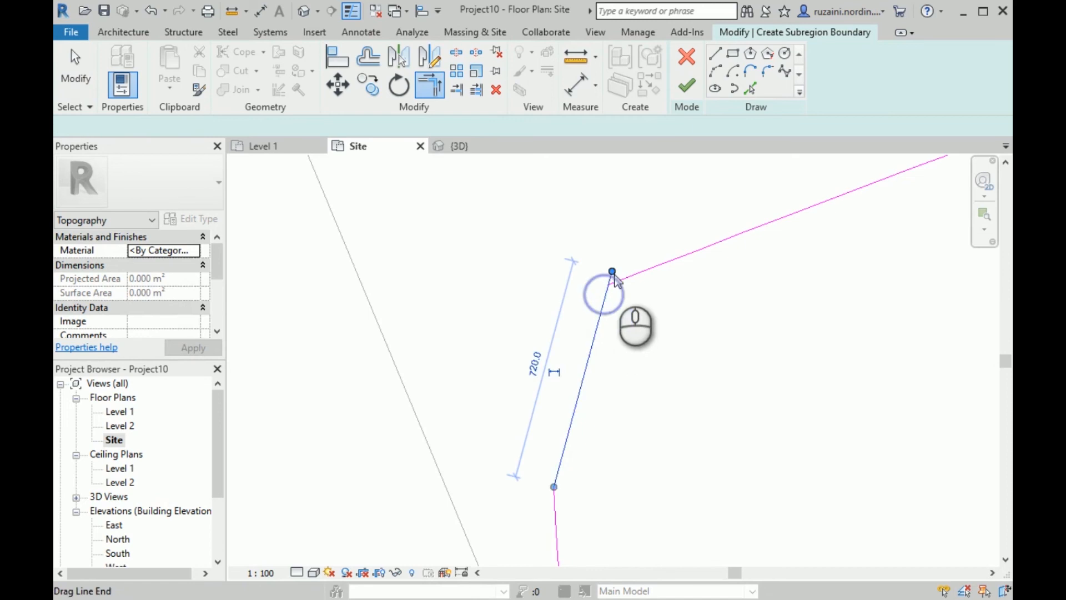
drag(612, 272, 643, 269)
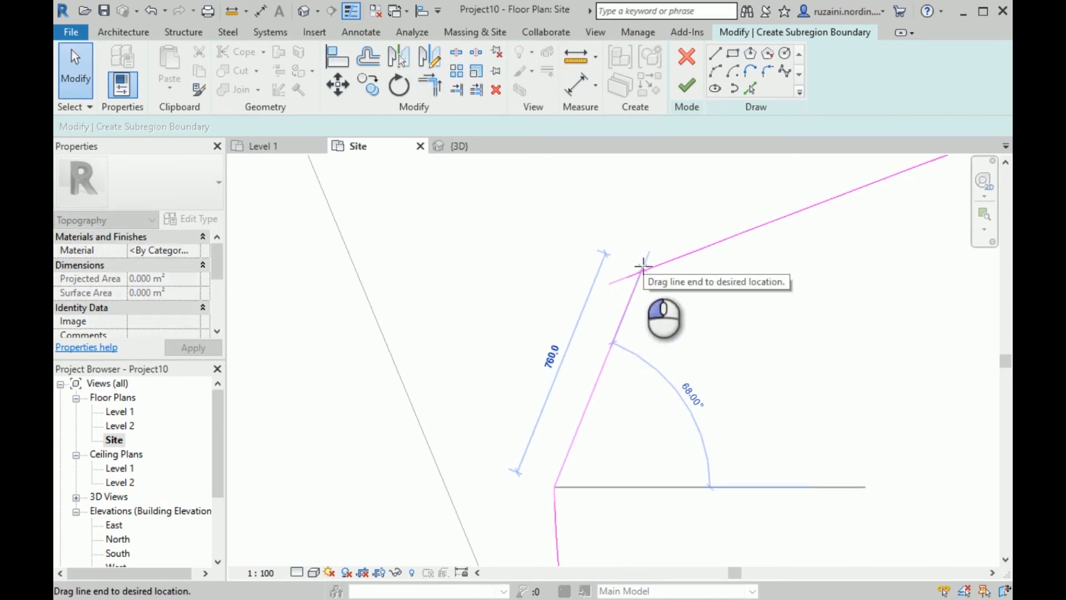
scroll(634, 277, up, 3)
scroll(645, 266, down, 3)
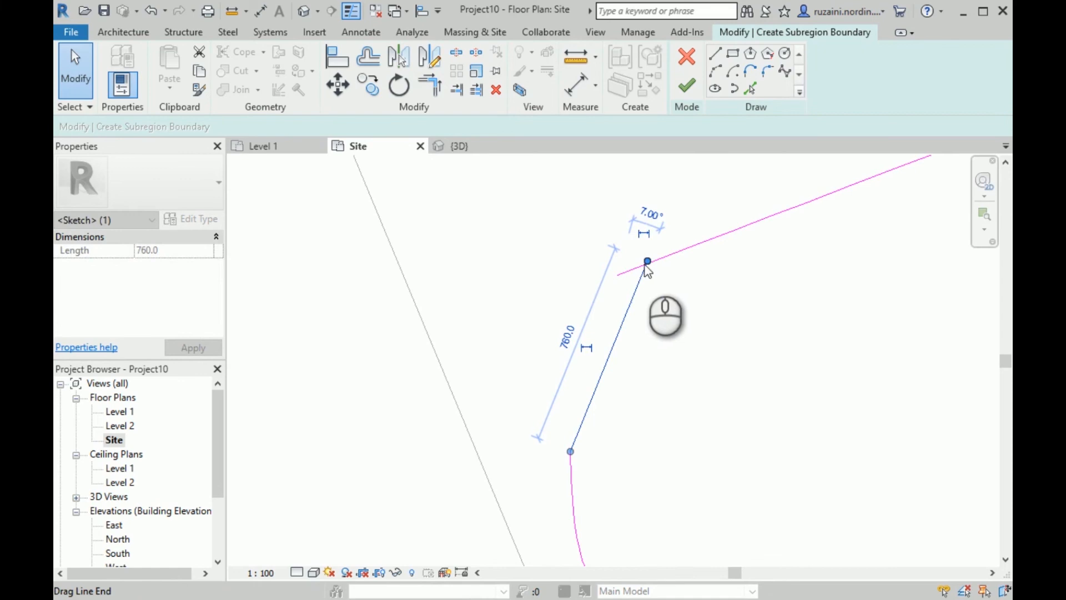
drag(647, 258, 619, 273)
drag(619, 275, 619, 276)
click(528, 267)
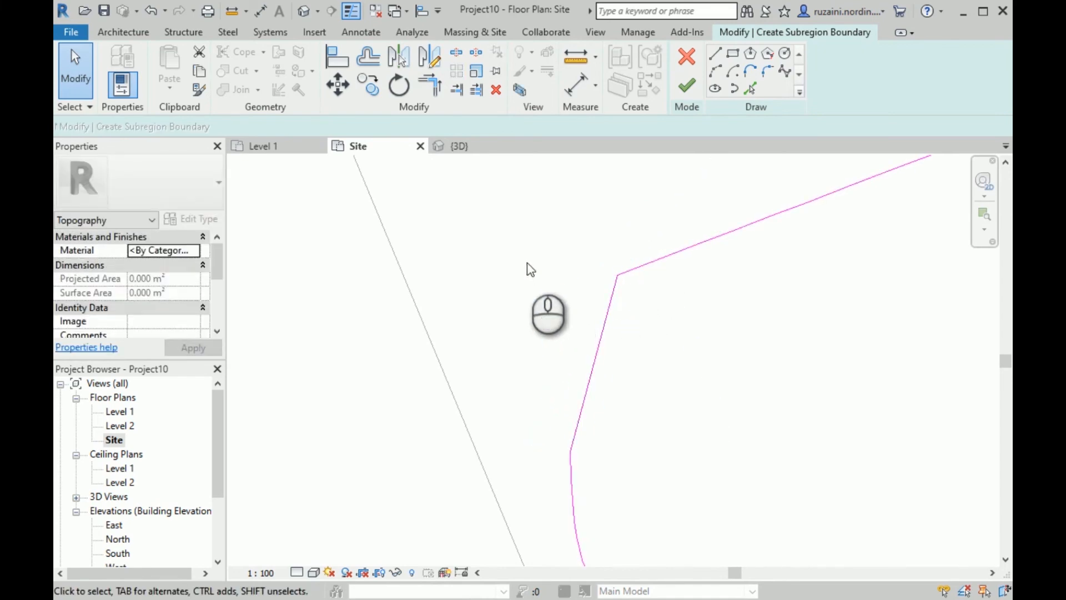
Finish the subregion boundary sketch of the driveway and clear the selection
scroll(556, 266, down, 6)
scroll(479, 390, down, 1)
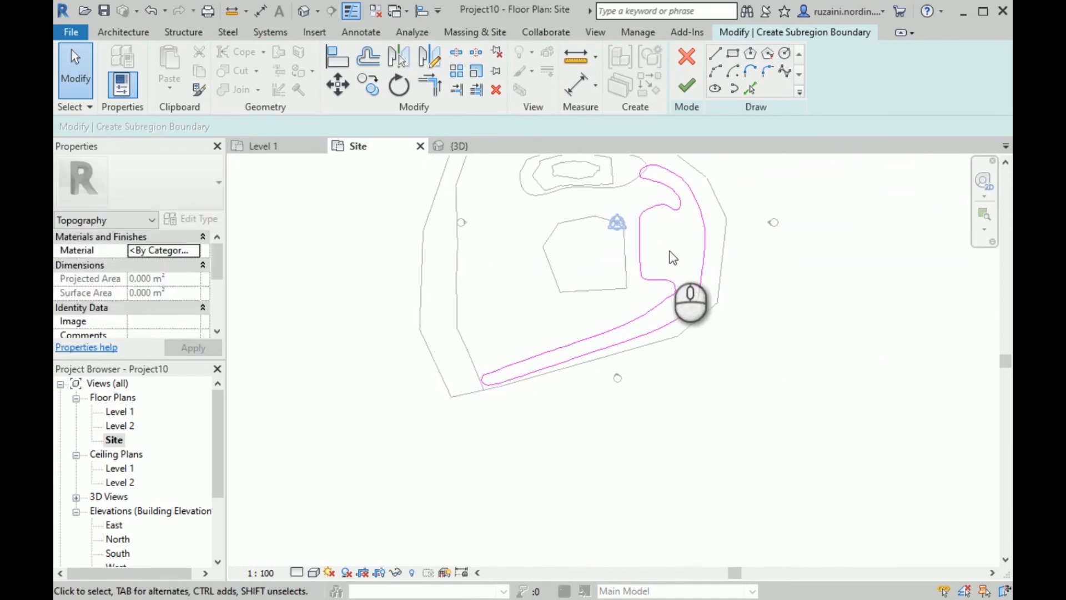
scroll(676, 183, up, 1)
click(688, 88)
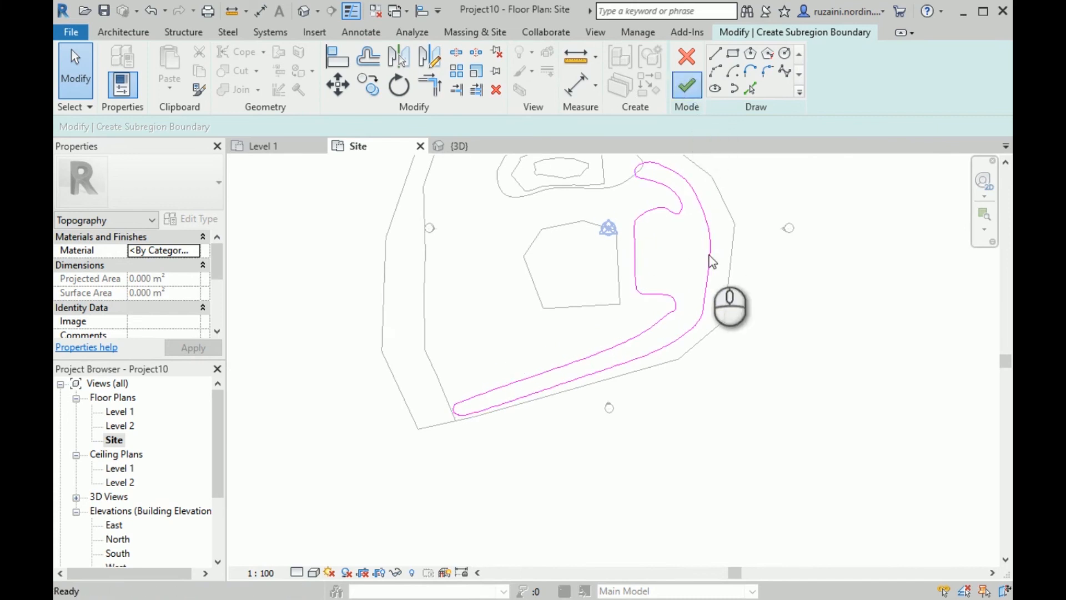
click(729, 303)
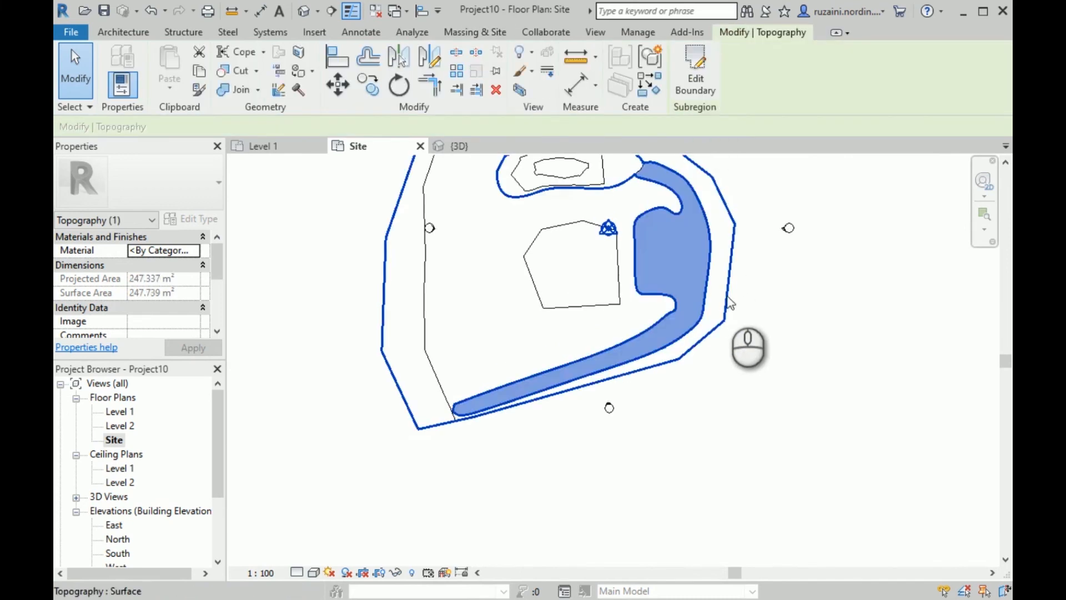
click(776, 275)
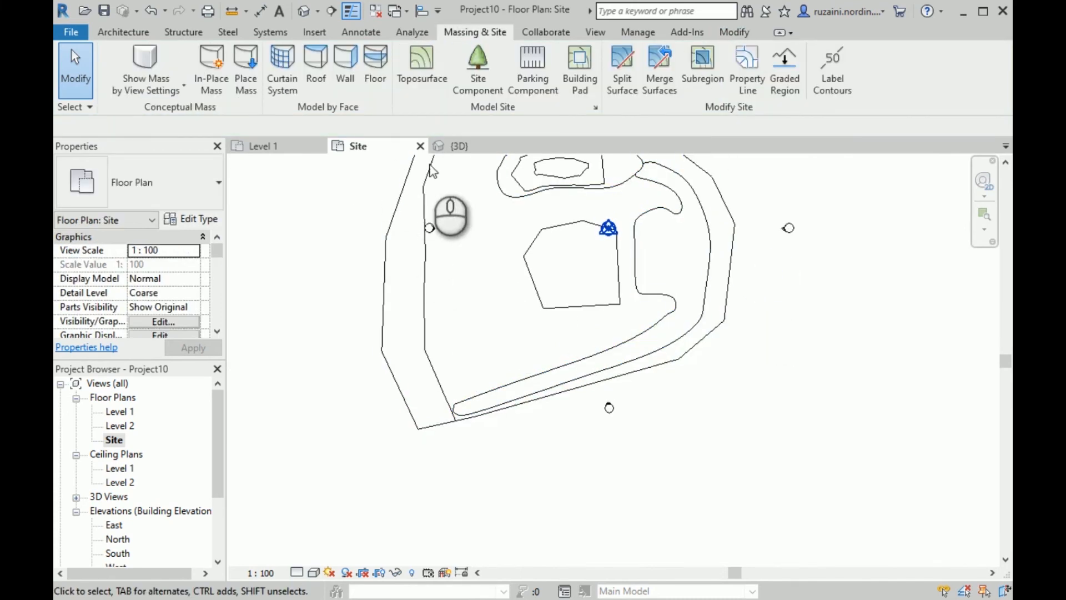
In the 3D view, open the driveway subregion's material choice and search the materials for "brick"
click(454, 145)
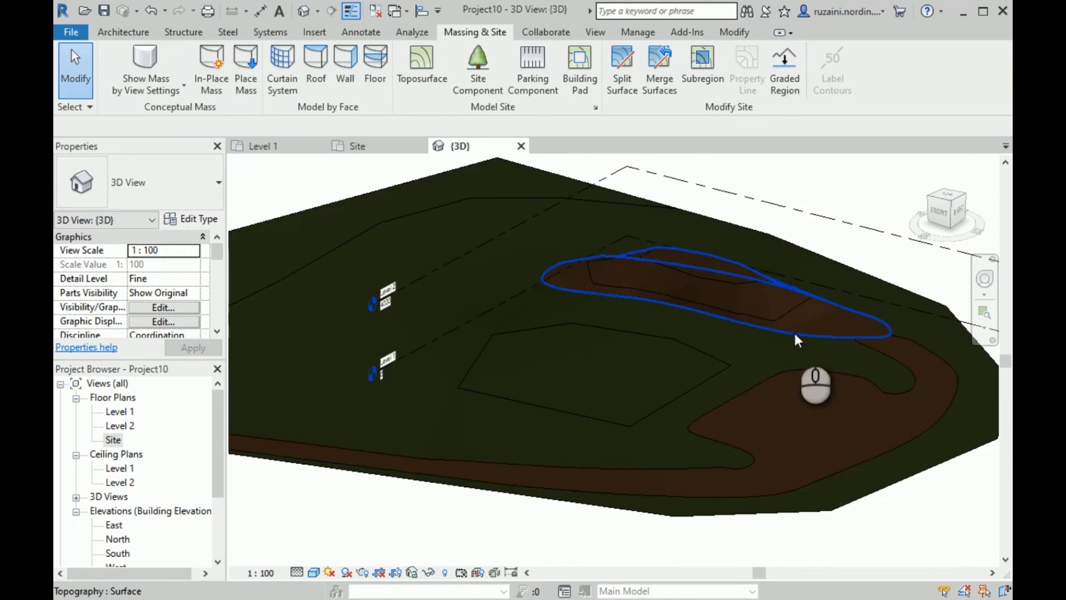
scroll(868, 267, down, 1)
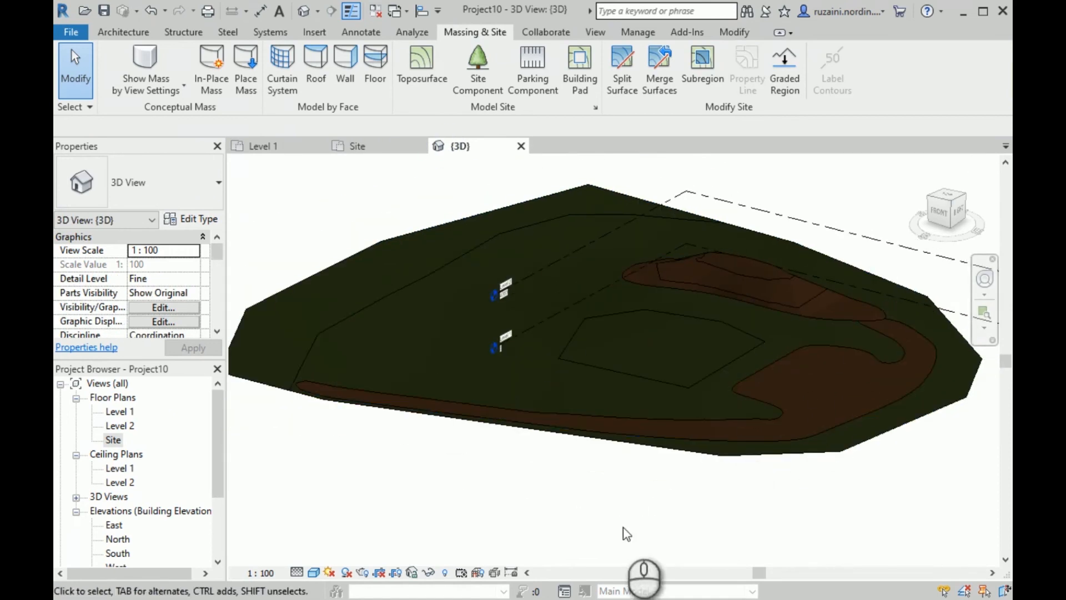
shift+middle_drag(650, 535, 733, 447)
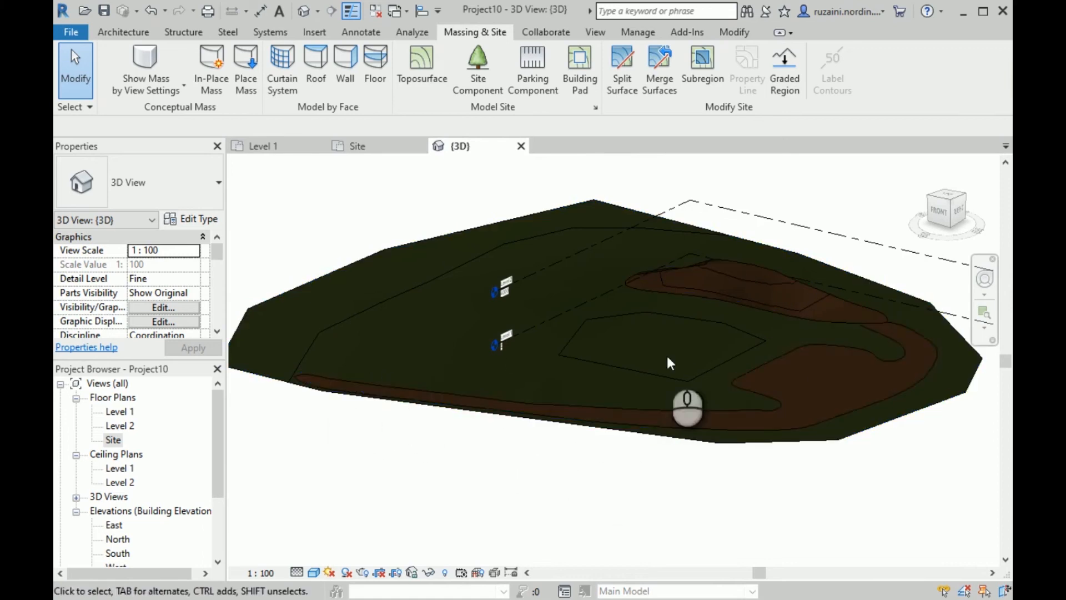
shift+middle_drag(638, 476, 664, 493)
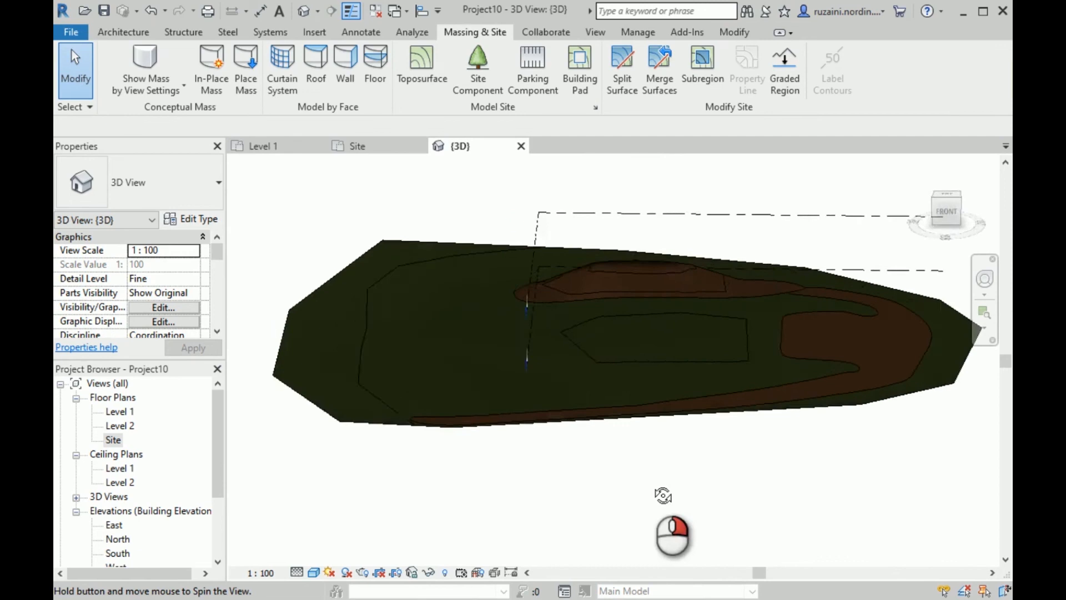
scroll(904, 390, up, 5)
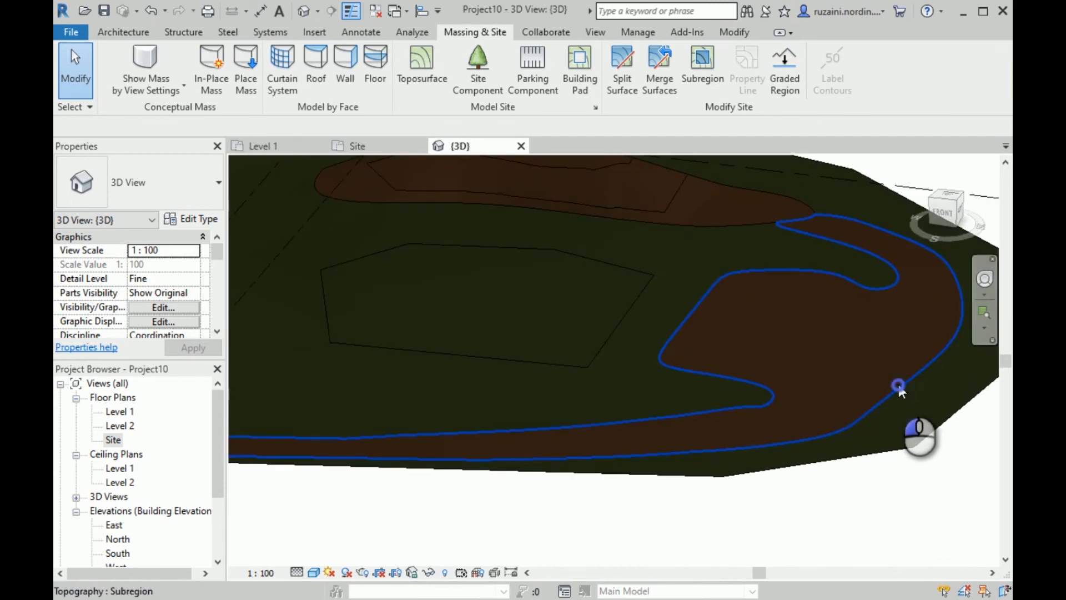
click(898, 382)
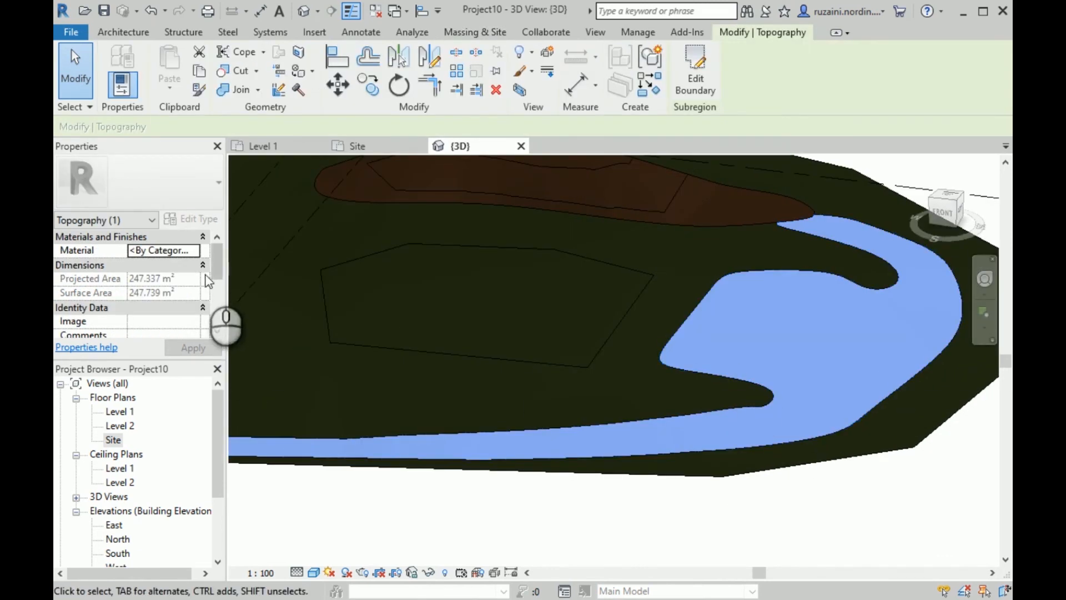
click(195, 251)
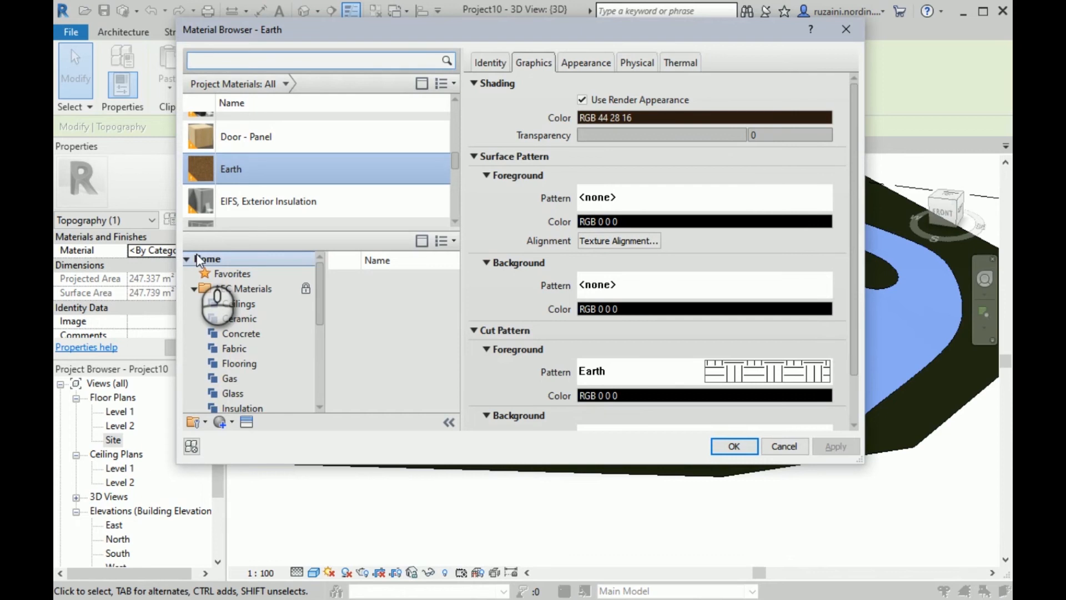
scroll(272, 167, down, 1)
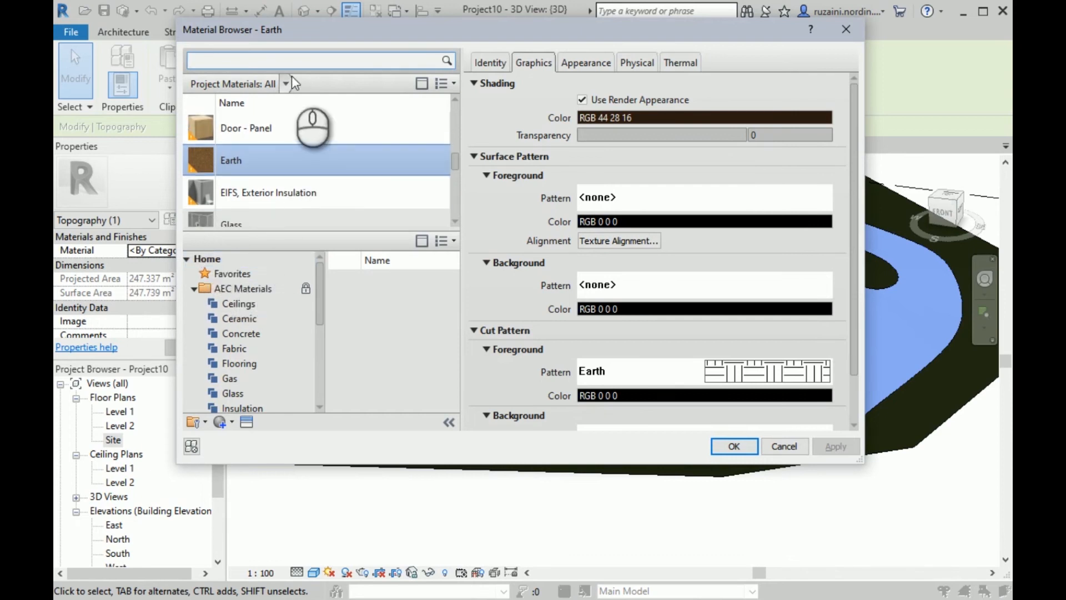
click(292, 64)
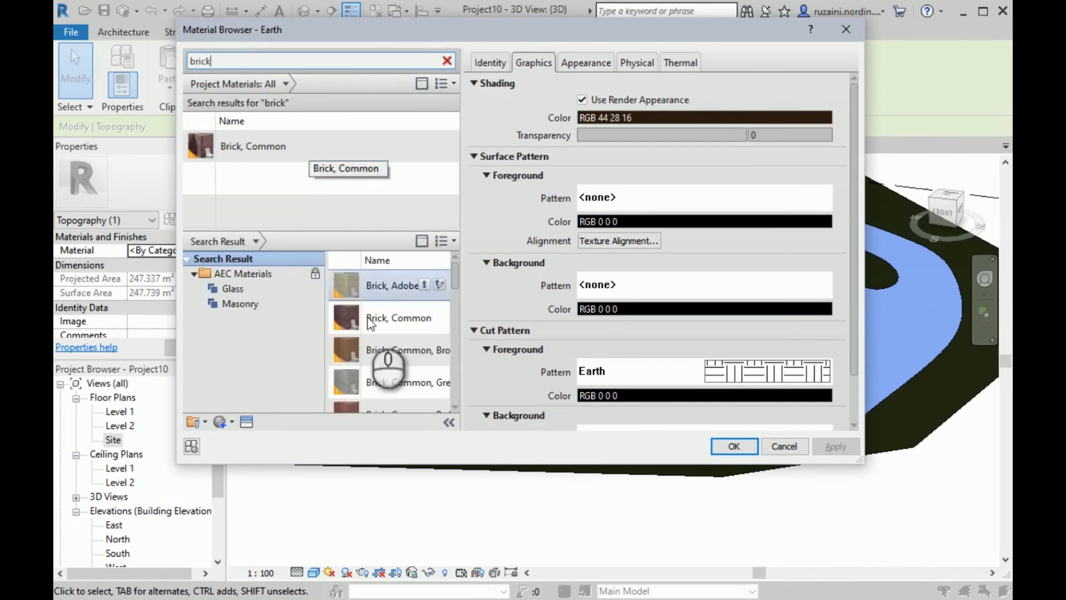
Add the Brick, Pavers material from the library search results to the project materials
scroll(393, 354, down, 5)
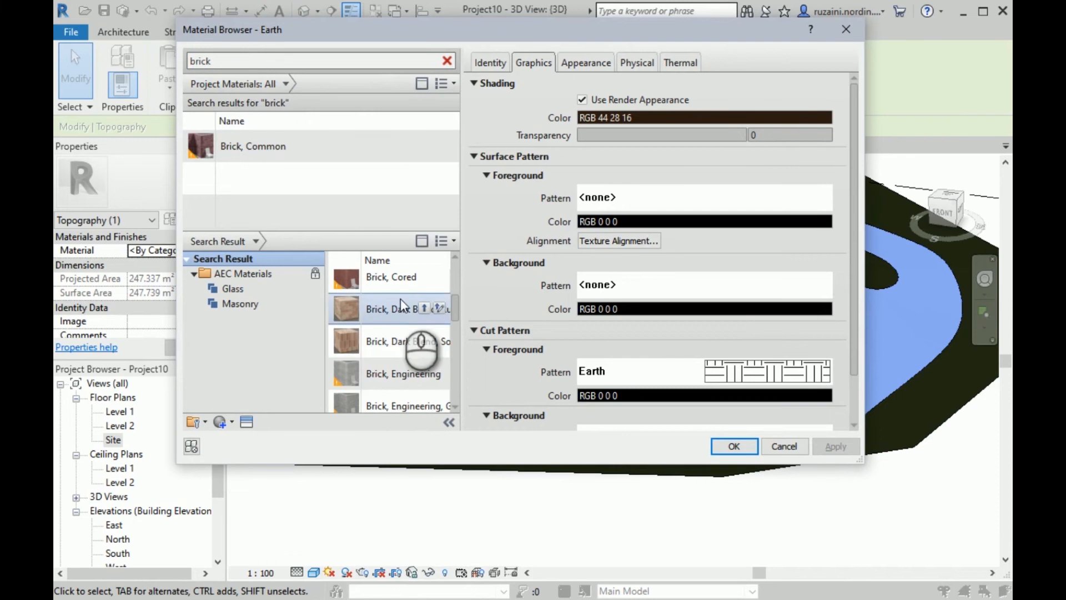
scroll(406, 355, down, 3)
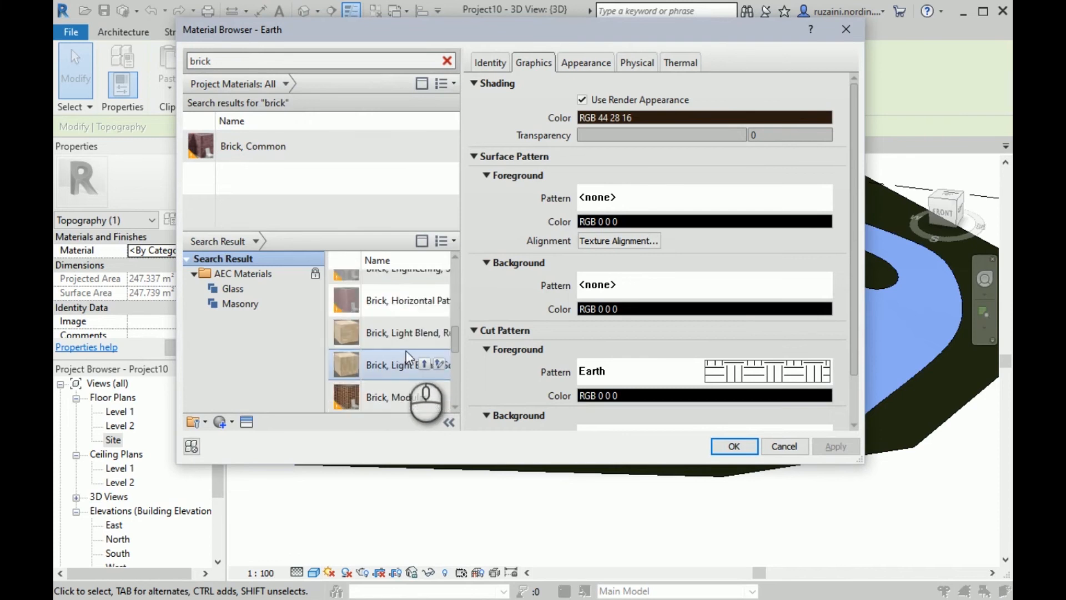
scroll(405, 351, up, 4)
scroll(406, 335, up, 2)
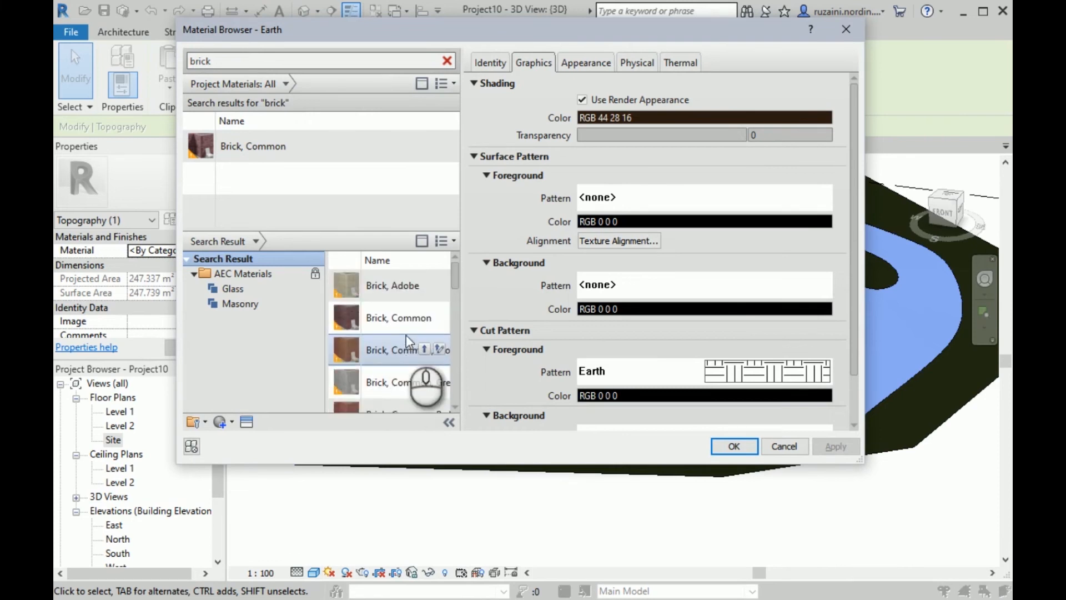
scroll(405, 334, down, 8)
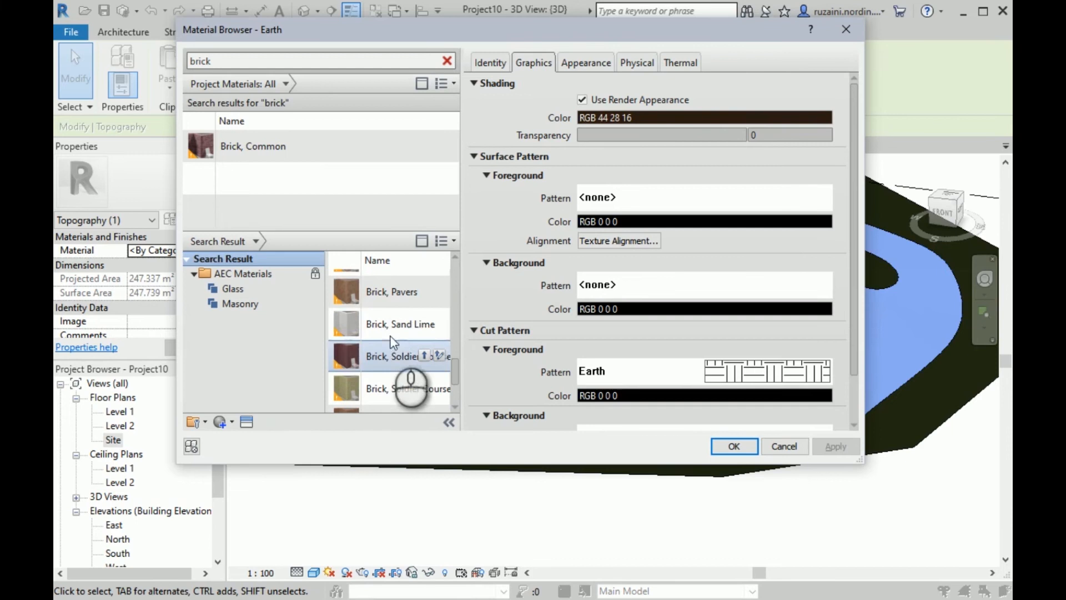
scroll(392, 321, up, 3)
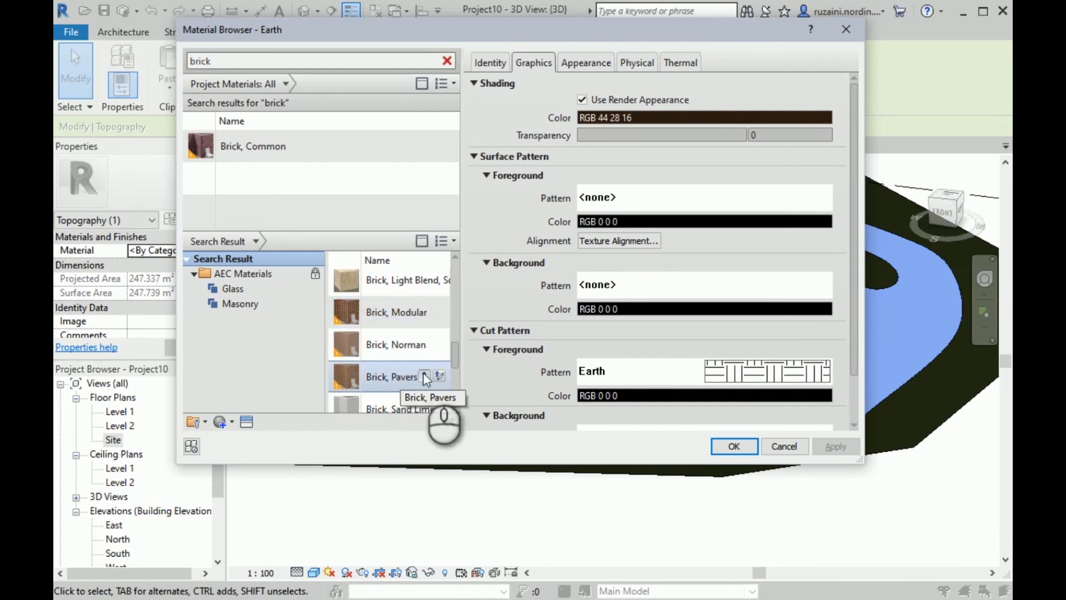
click(424, 376)
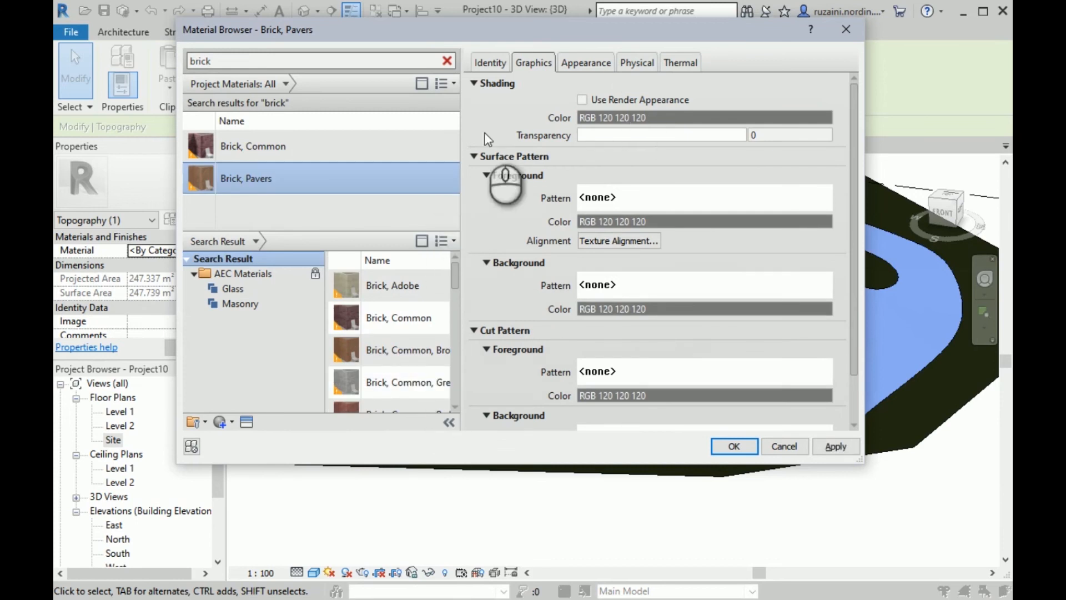
Make Brick, Pavers use its render appearance for shading and assign it to the driveway subregion
click(581, 100)
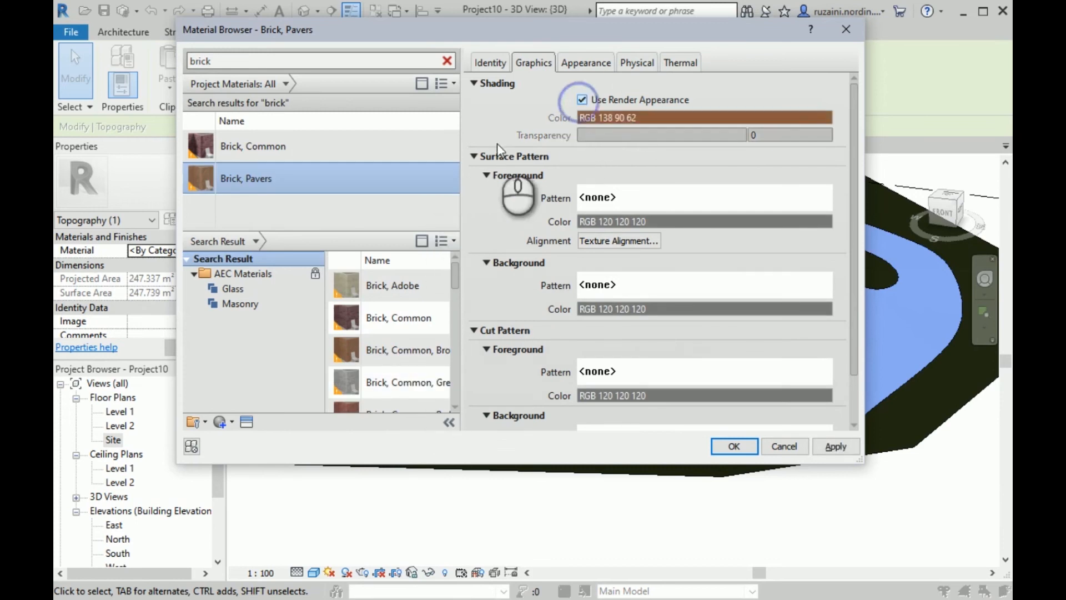
double_click(429, 182)
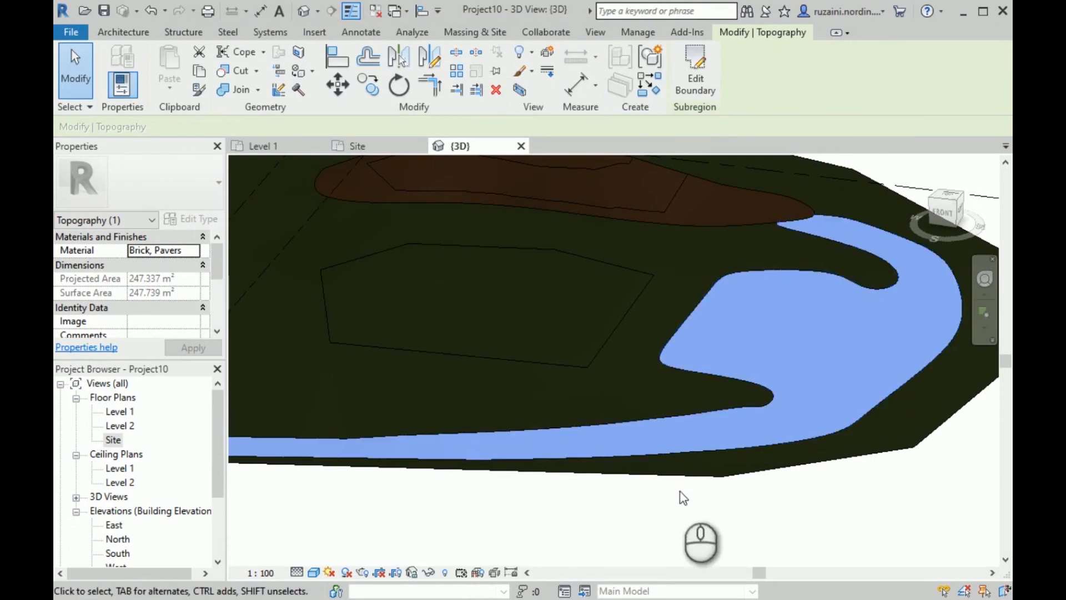
click(684, 498)
Switch the 3D view to a visual style that displays the material textures
scroll(778, 284, down, 3)
scroll(778, 284, up, 3)
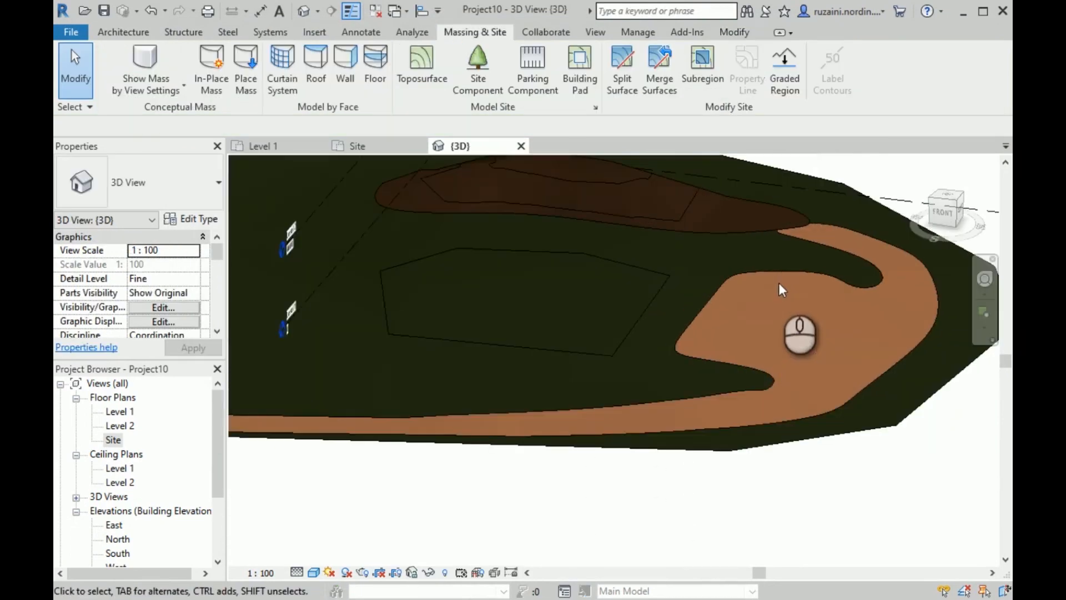
shift+right_drag(780, 284, 731, 353)
scroll(739, 346, up, 2)
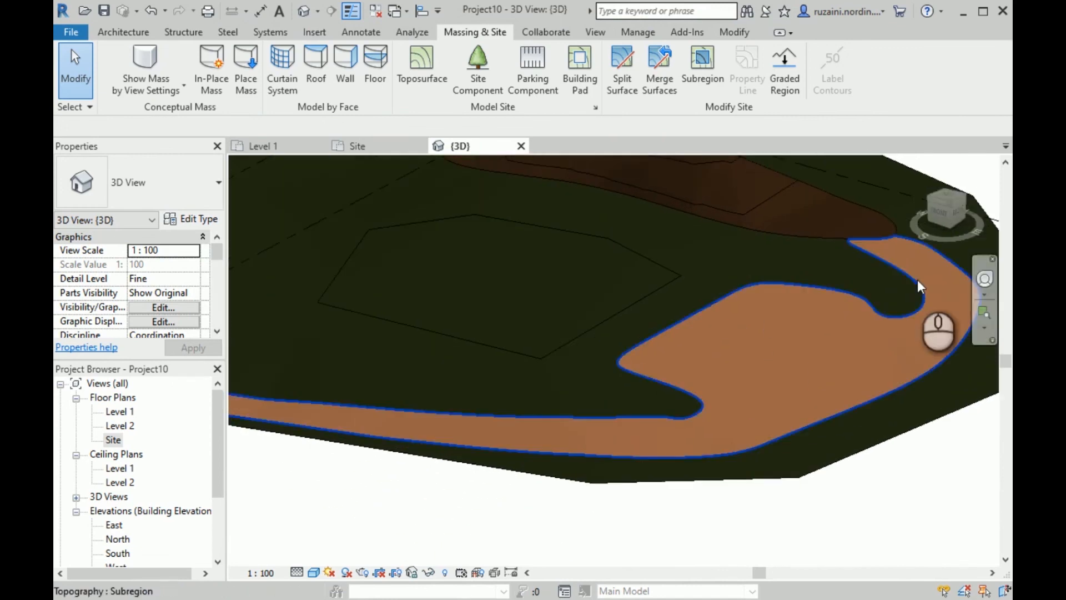
scroll(918, 286, up, 3)
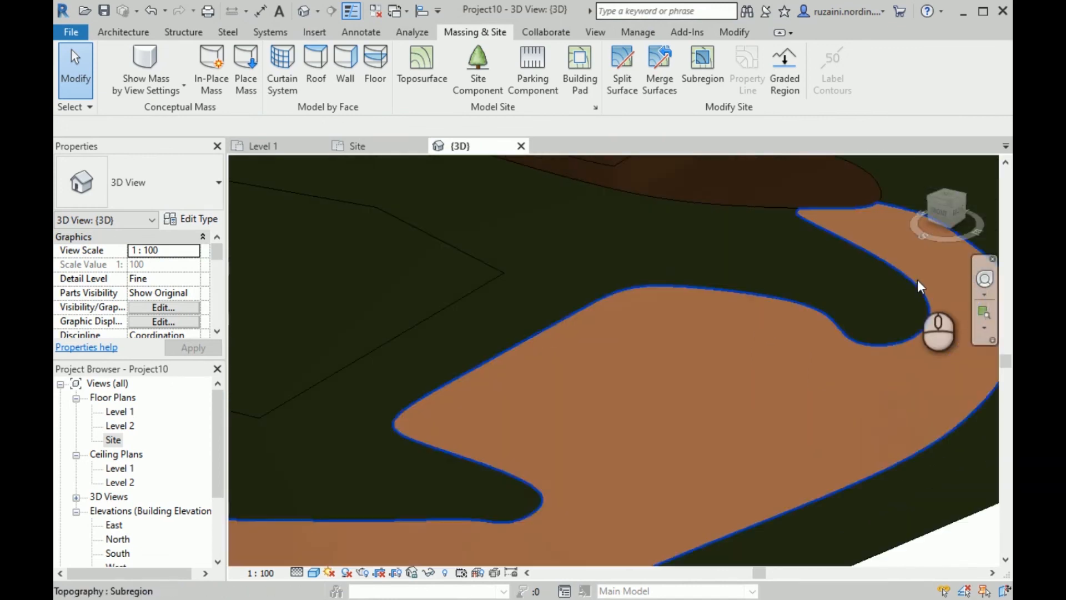
click(314, 575)
click(327, 538)
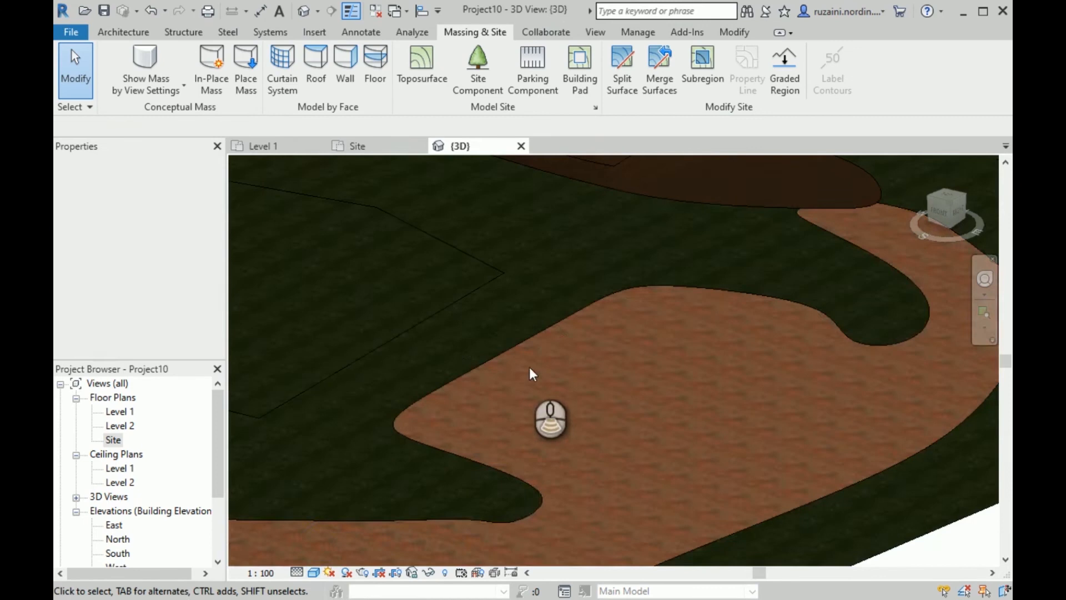
Examine the brick paver and grass textures up close, and the whole site from several angles in 3D
scroll(529, 367, down, 3)
shift+right_drag(625, 398, 656, 416)
scroll(693, 329, up, 5)
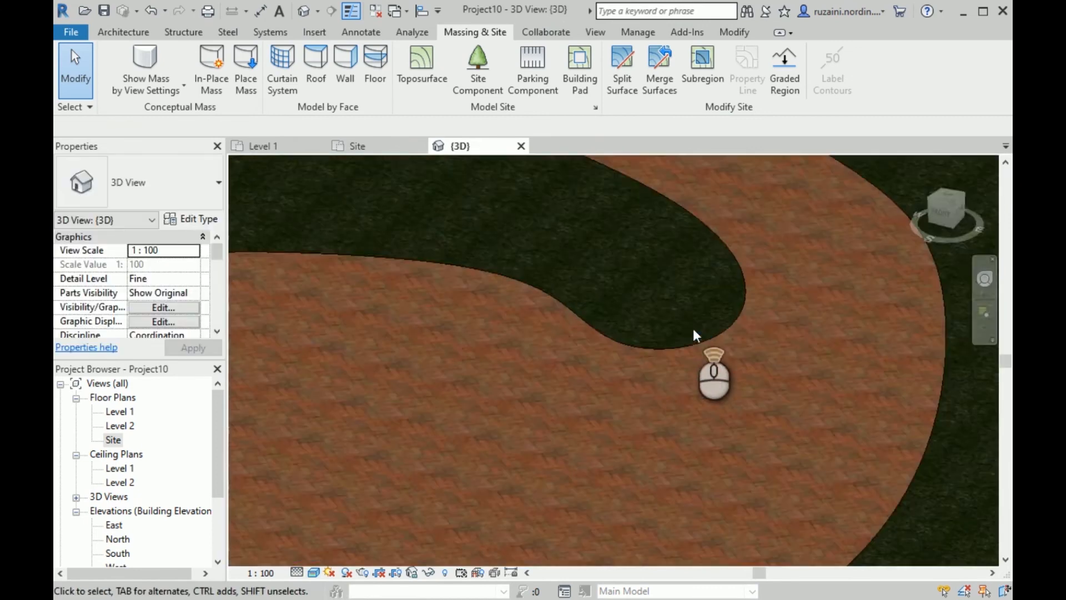
scroll(785, 421, up, 3)
scroll(796, 473, up, 2)
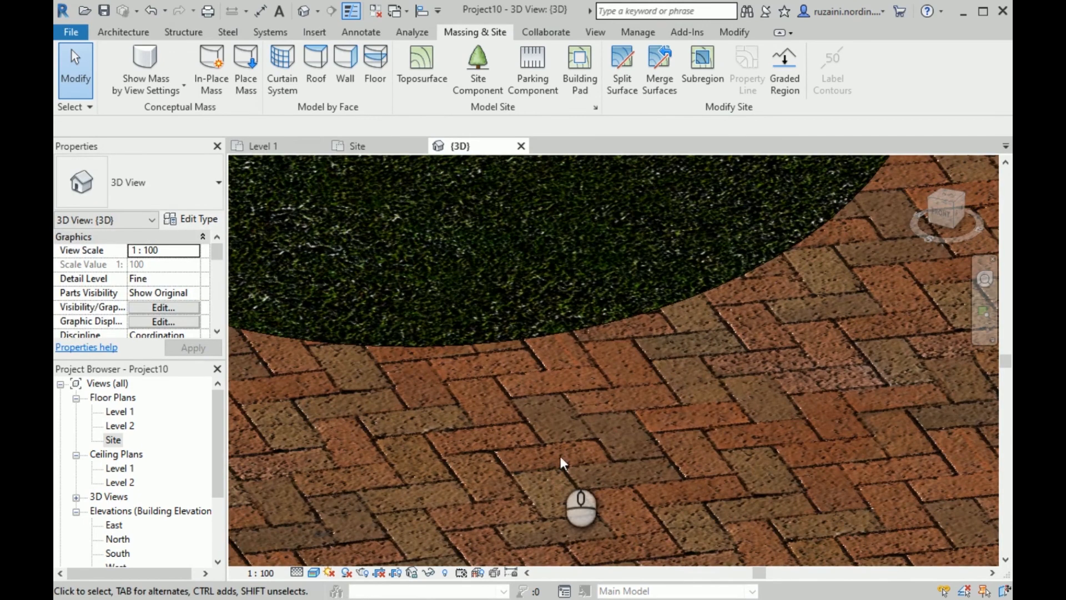
scroll(677, 366, up, 1)
scroll(677, 352, down, 6)
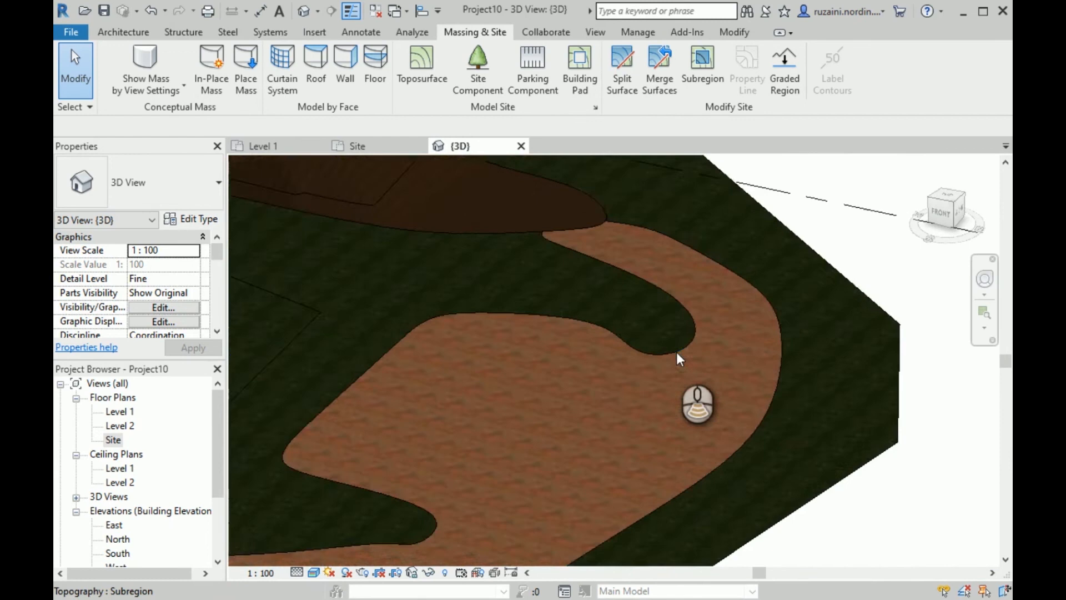
shift+middle_drag(676, 352, 722, 489)
shift+middle_drag(758, 445, 670, 432)
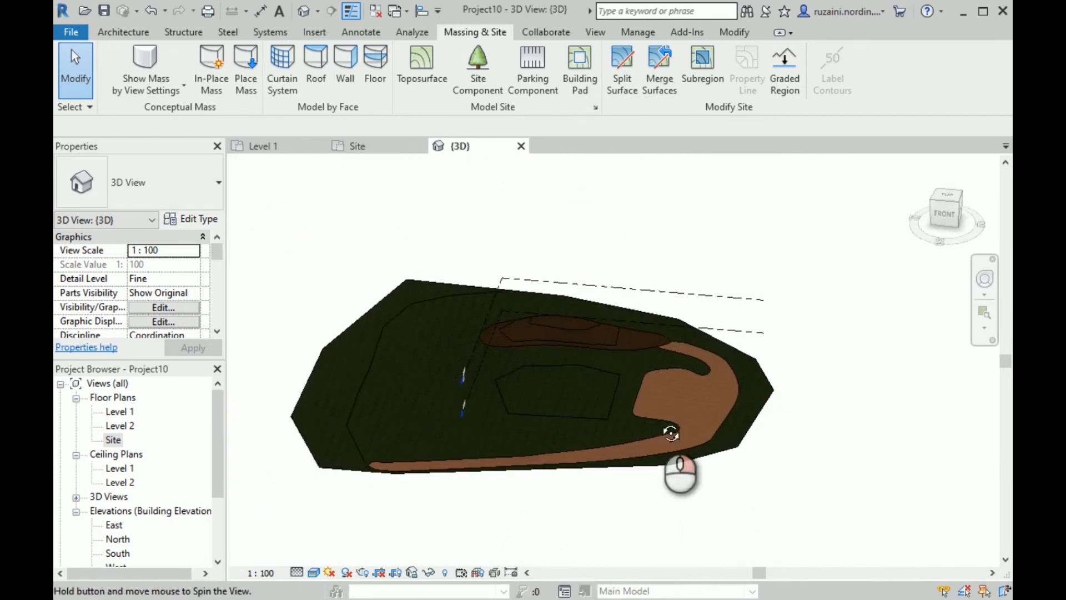
Start loading families from the library and go up from the Parking folder to the Libraries folder
scroll(662, 429, up, 3)
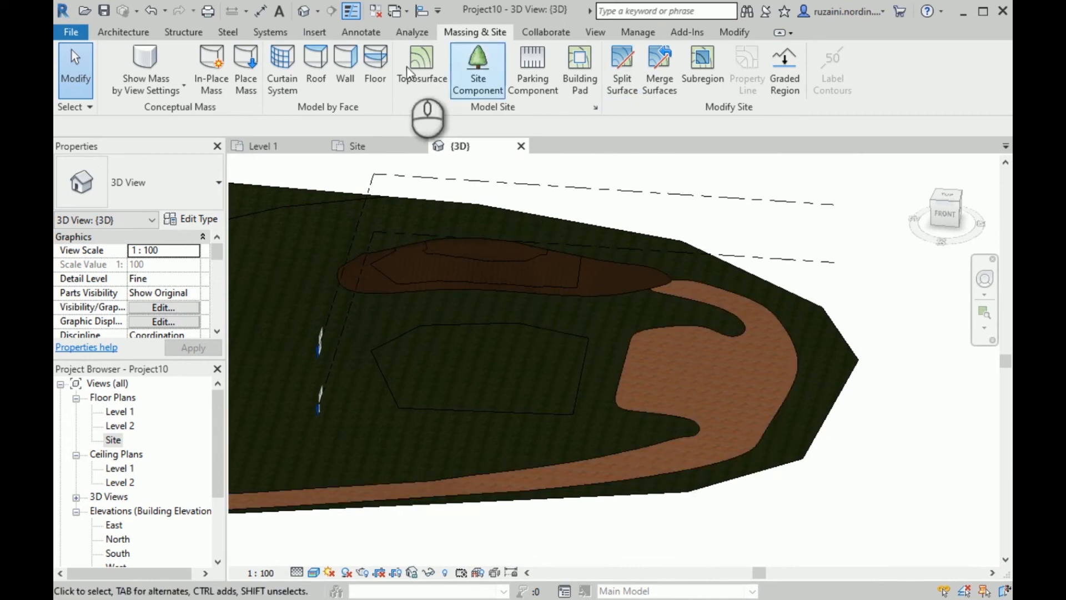
click(308, 30)
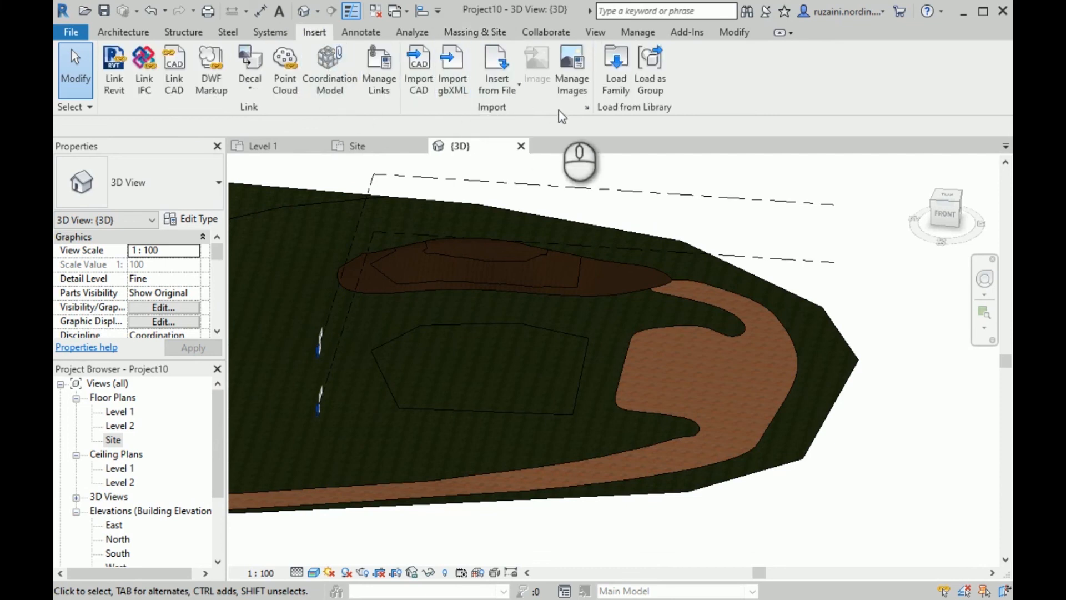
click(613, 88)
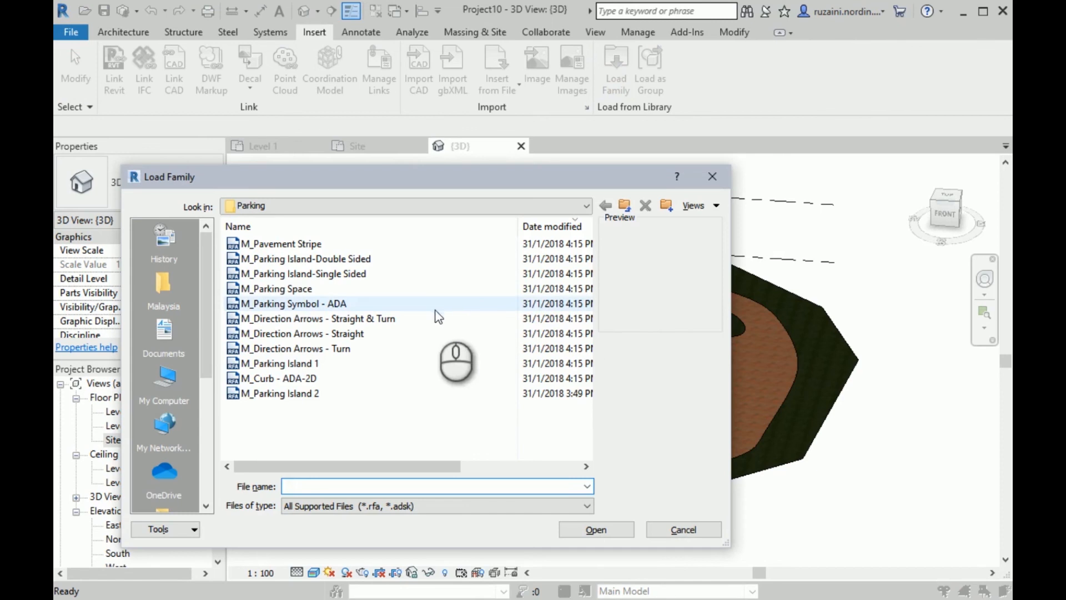
click(584, 207)
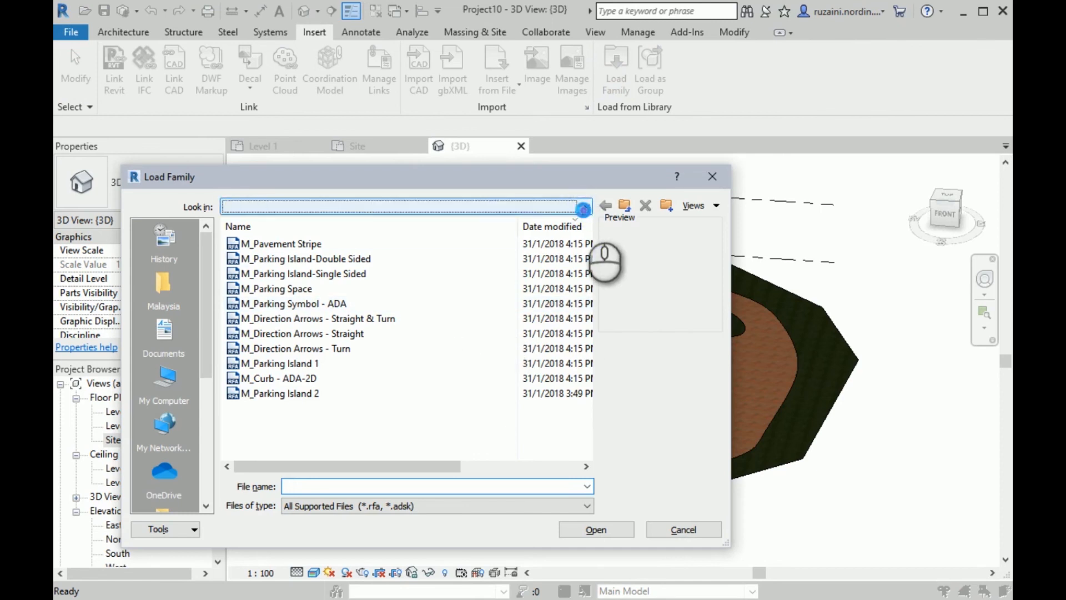
click(500, 207)
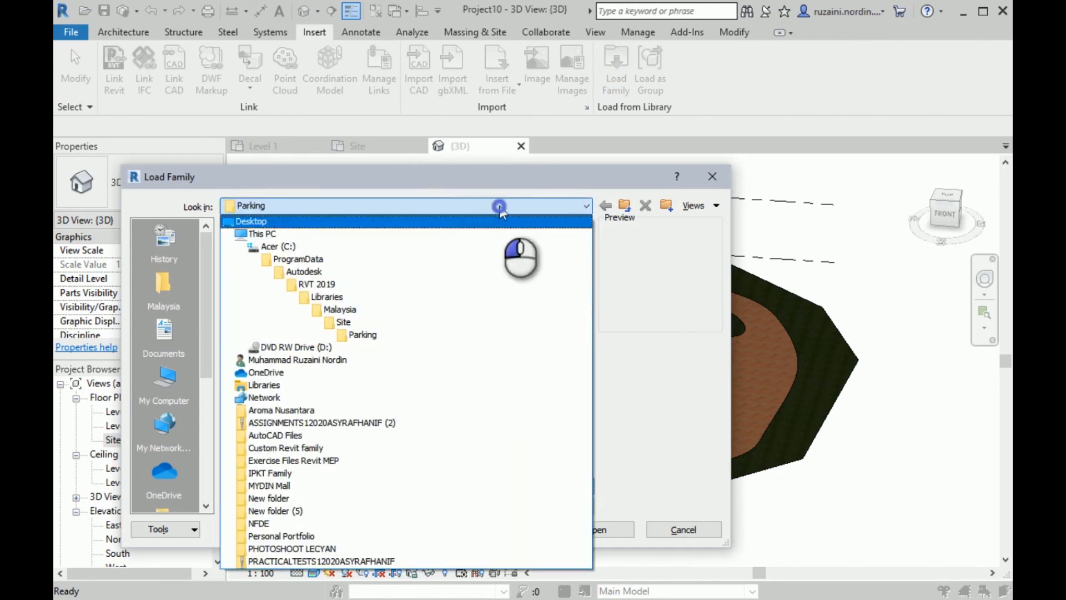
click(624, 205)
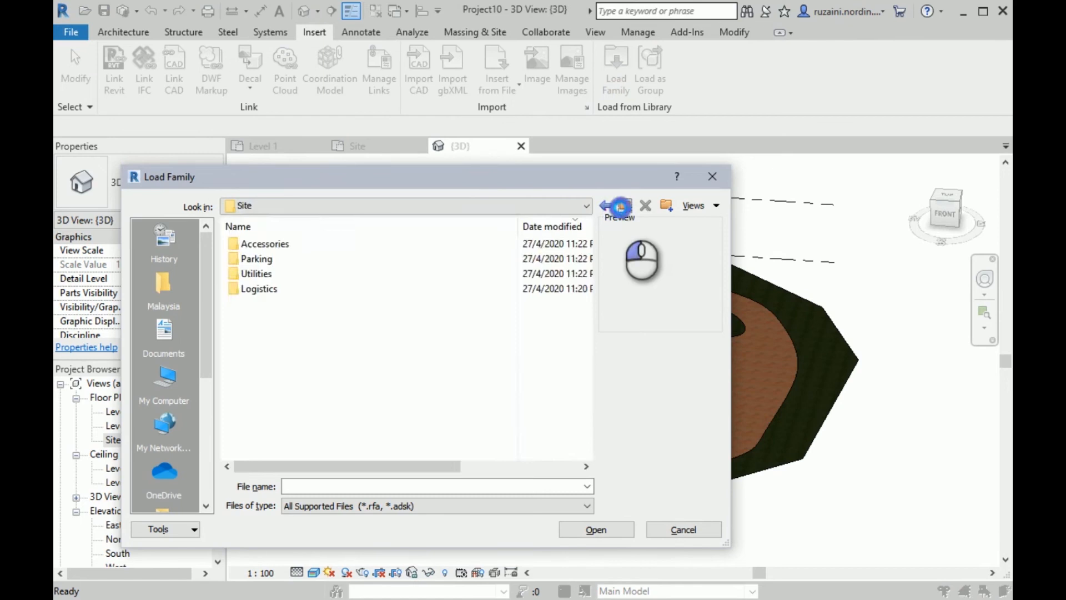
click(622, 206)
click(622, 206)
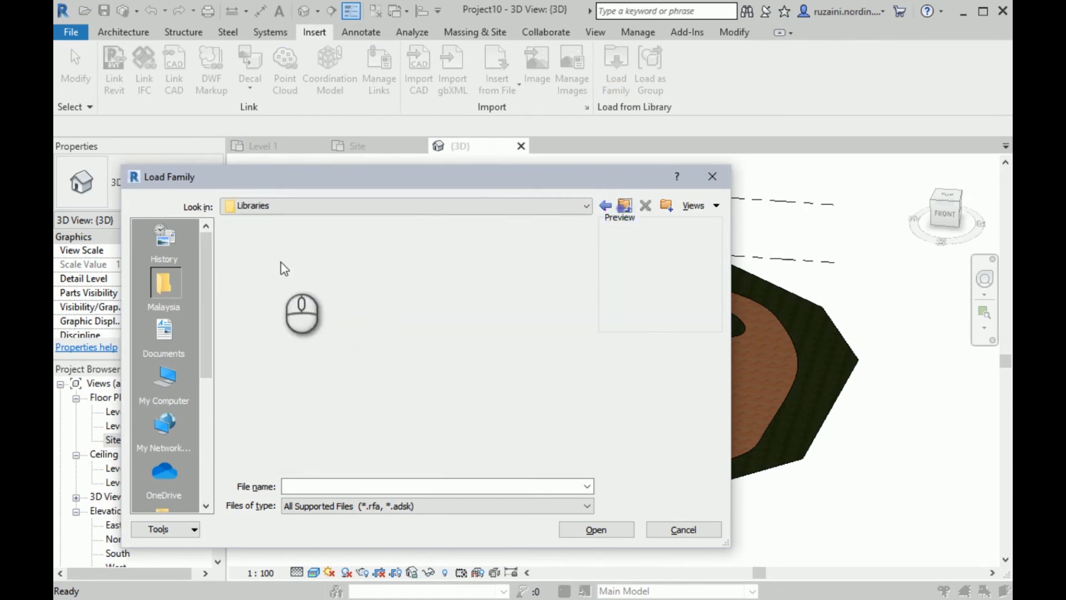
Browse to the Parking folder inside the Site folder of the Malaysia library
double_click(286, 240)
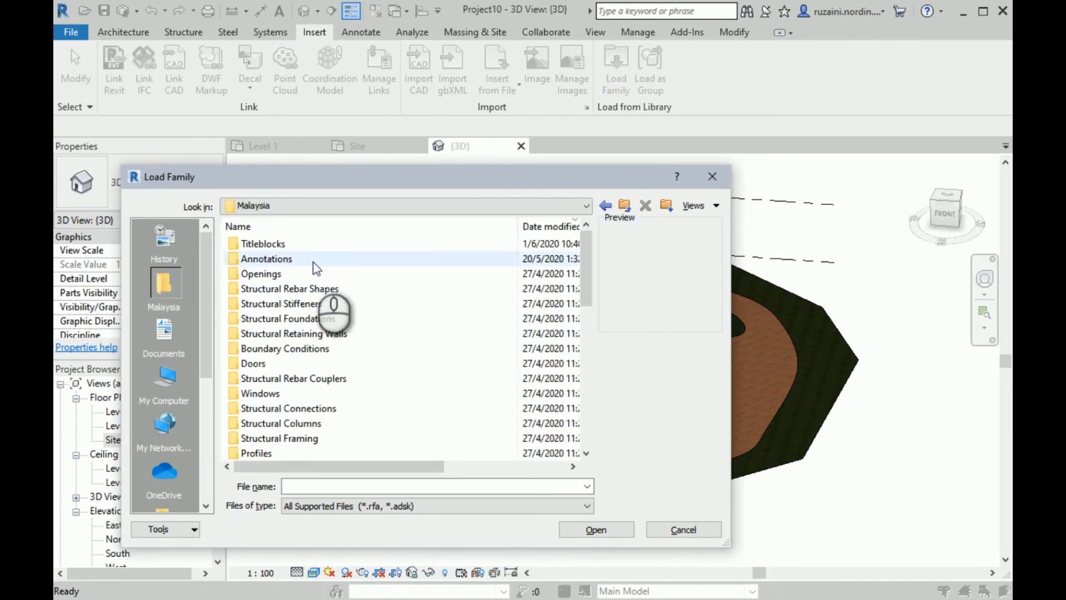
scroll(333, 304, down, 6)
scroll(319, 393, down, 3)
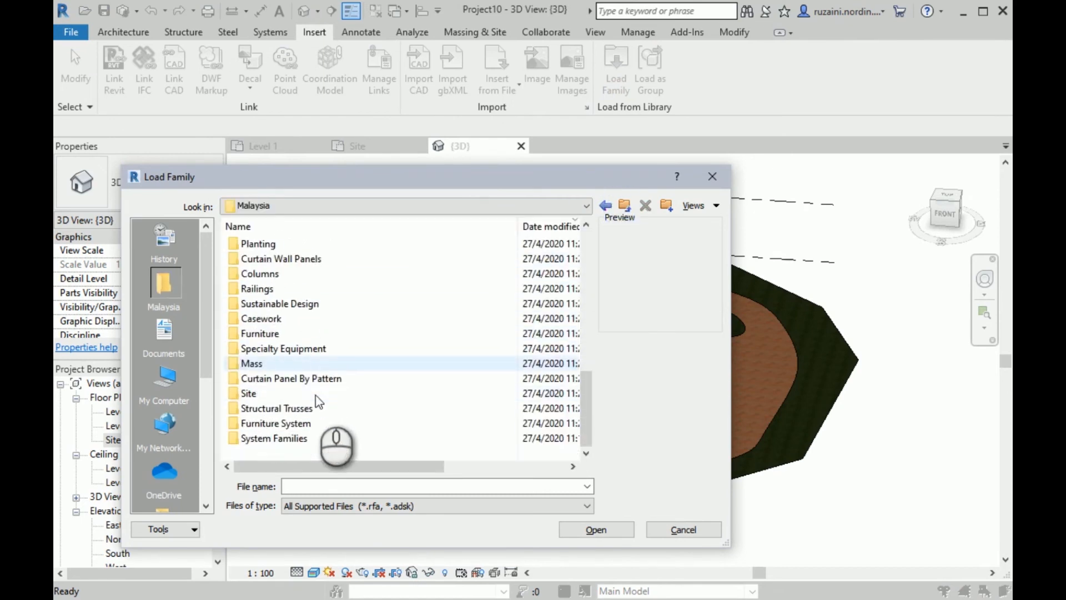
click(310, 395)
double_click(309, 395)
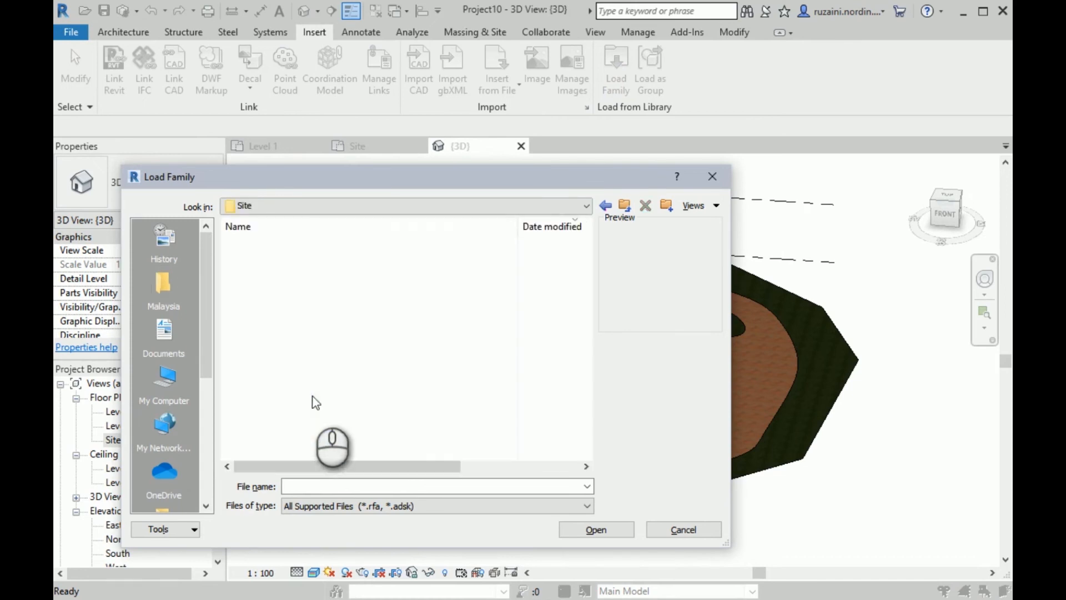
double_click(286, 258)
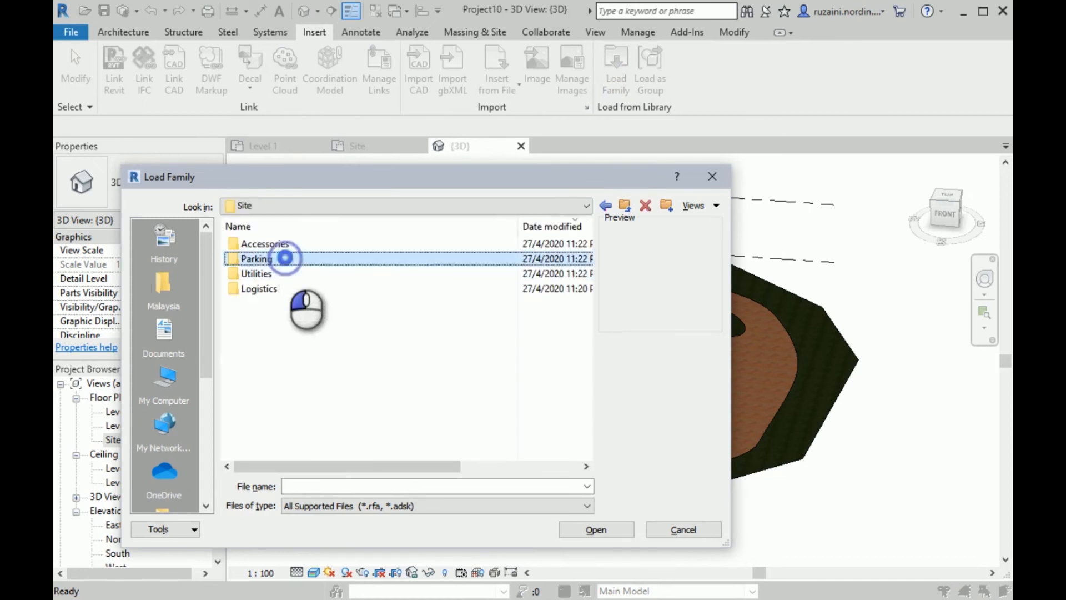
Preview the parking families, including M_Pavement Stripe, M_Parking Space, the direction arrows and M_Parking Island-Double Sided
click(284, 243)
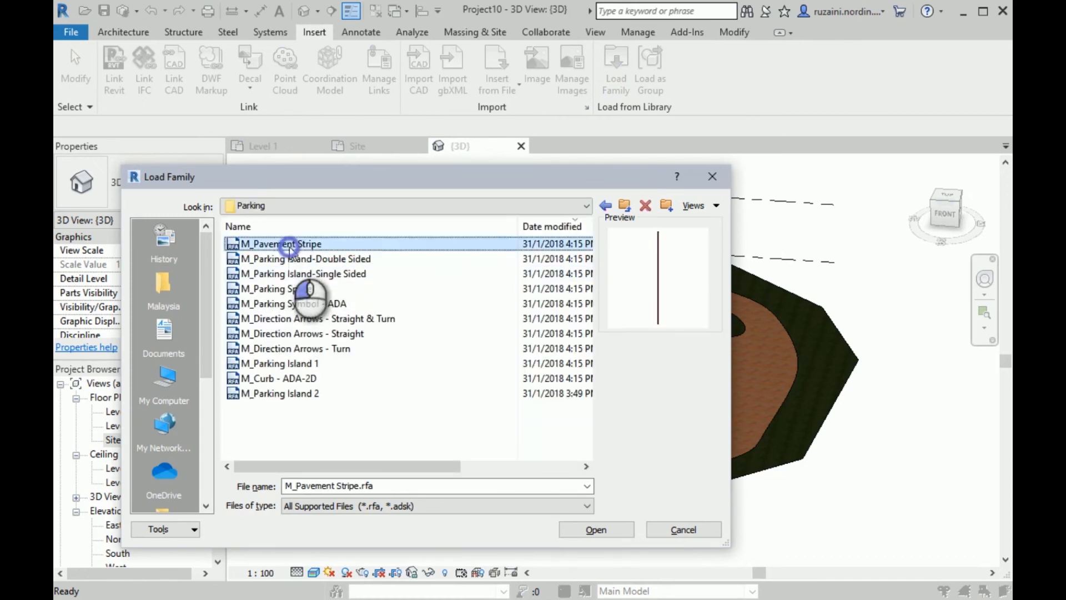
click(281, 259)
click(293, 289)
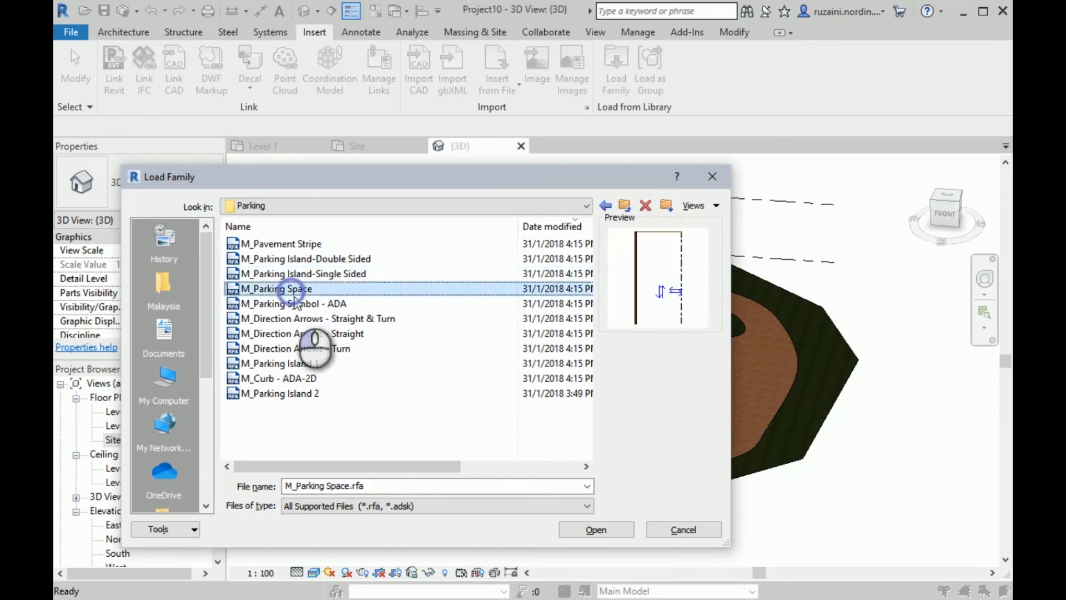
click(295, 304)
click(297, 318)
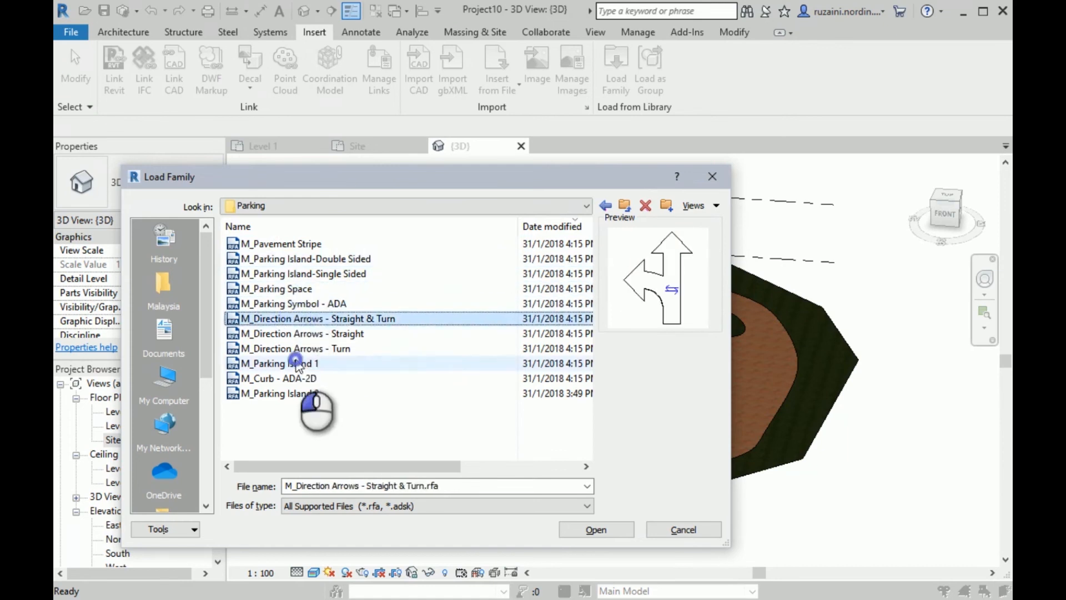
click(297, 363)
click(297, 348)
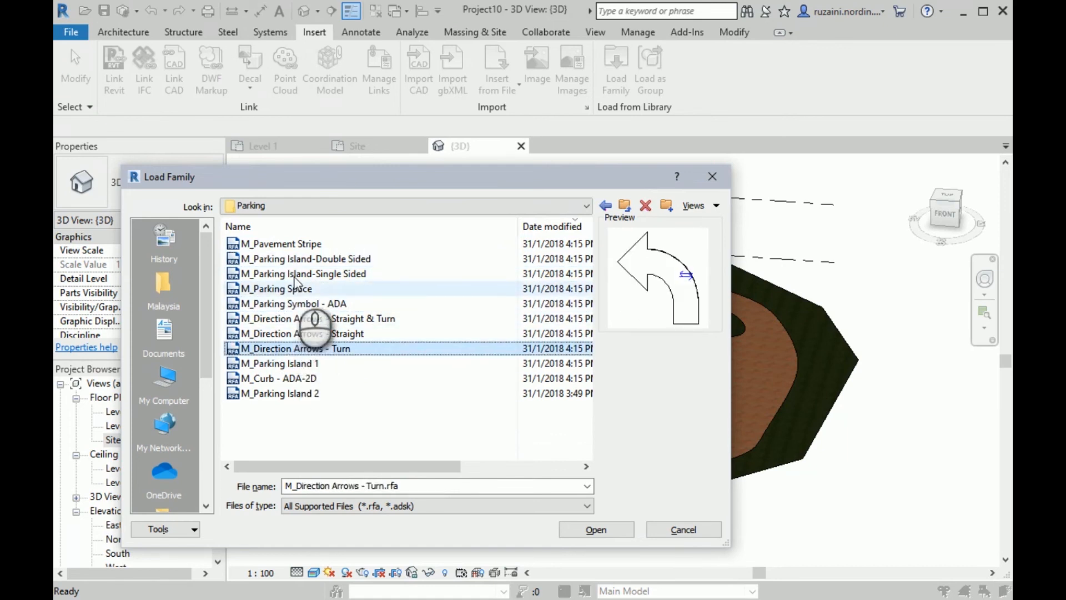
click(296, 259)
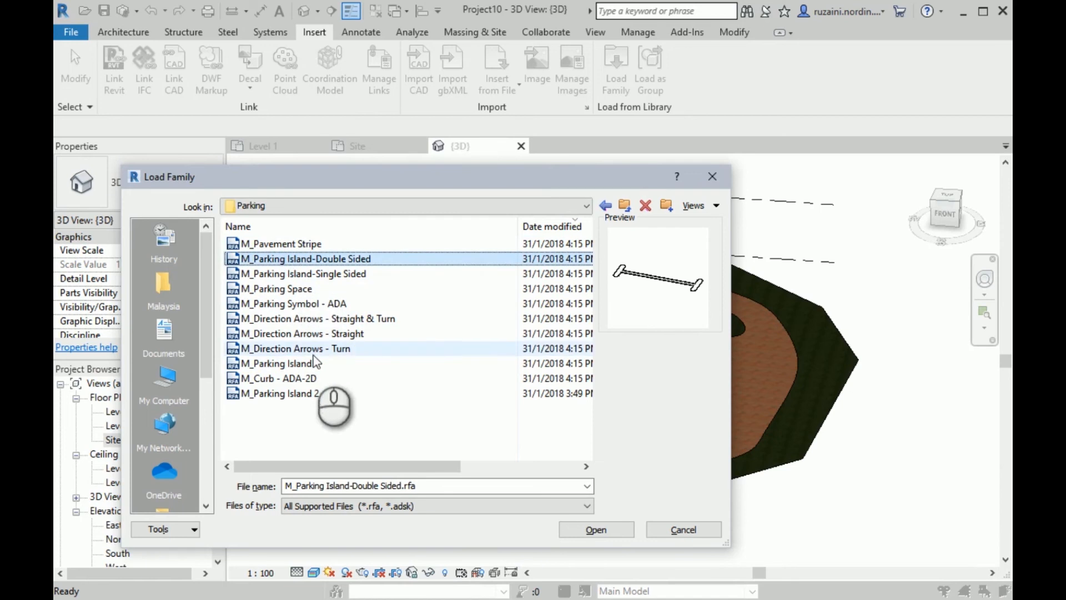
Select all the family files in the Parking folder with a selection window, and again as a range from M_Parking Island 2 to M_Pavement Stripe
click(334, 417)
drag(334, 418, 309, 250)
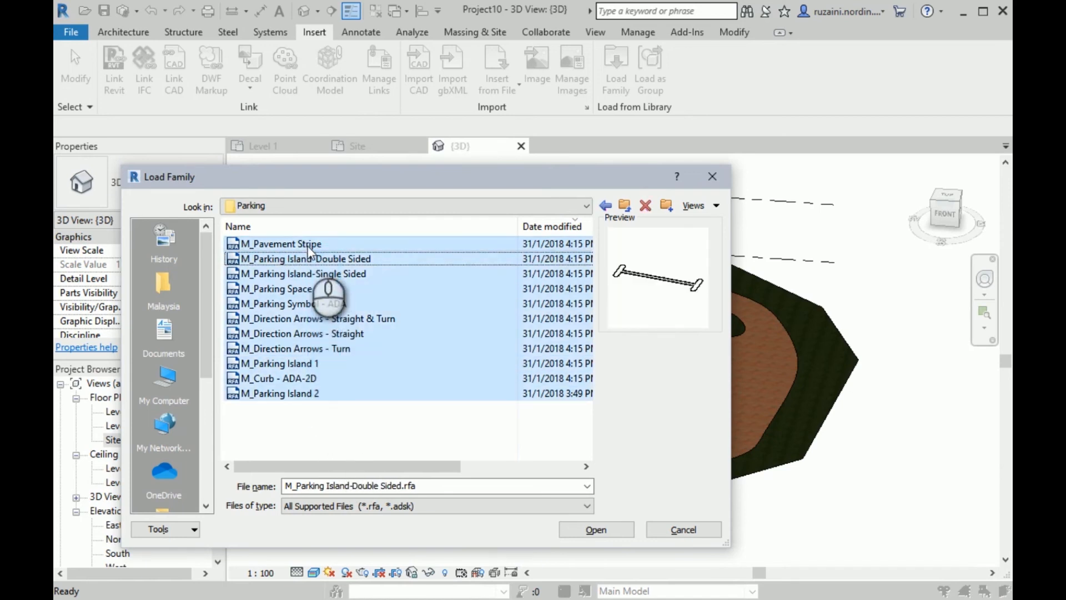
click(341, 394)
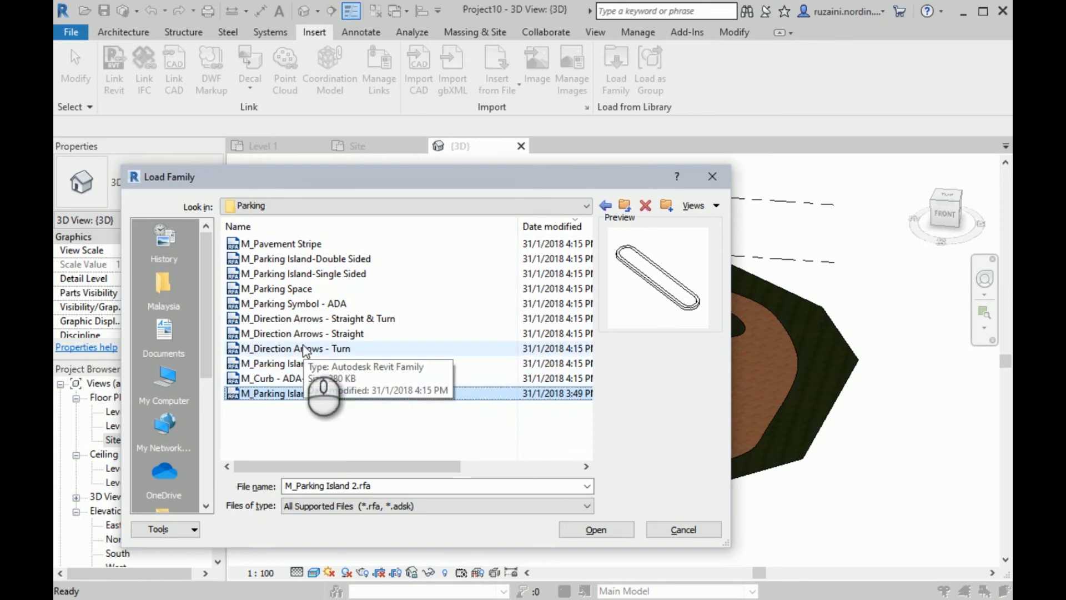
shift+click(291, 245)
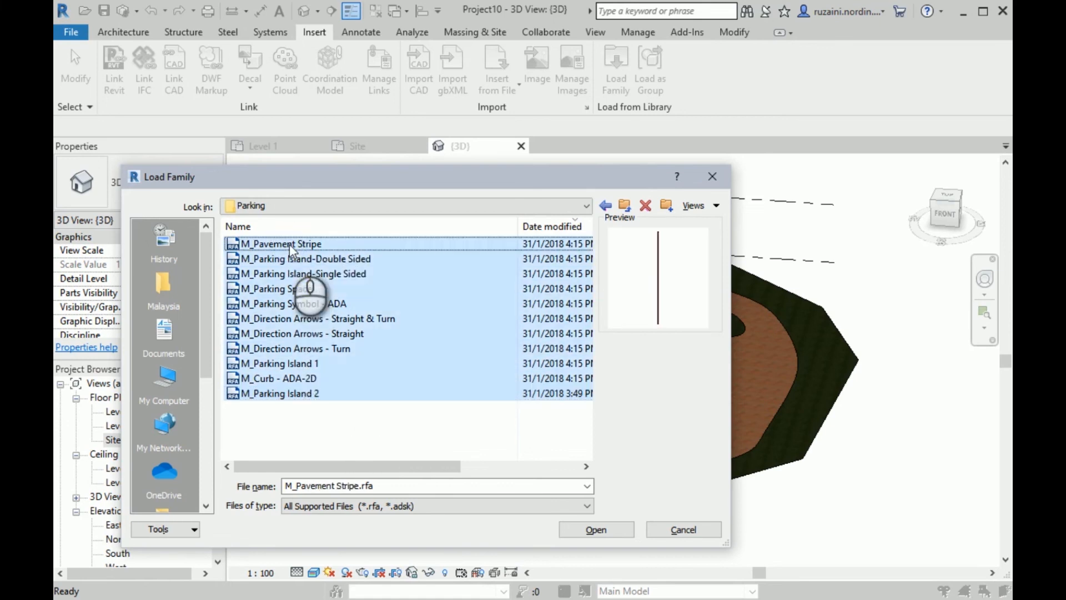
Clear the selection, select M_Parking Island 2 and M_Pavement Stripe individually, and extend the selection to every family in the folder
click(369, 420)
click(355, 395)
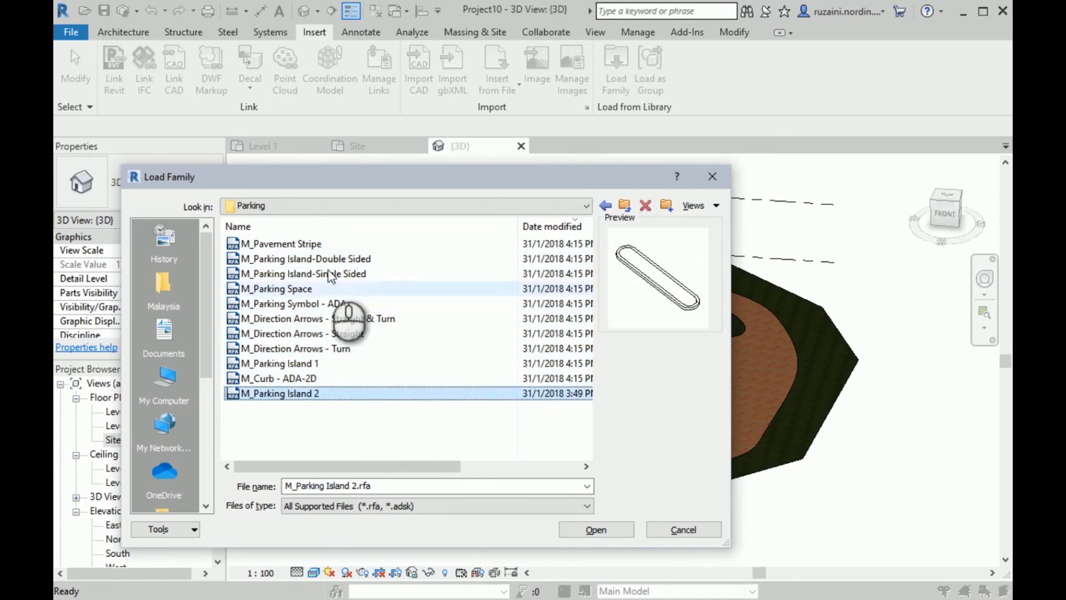
ctrl+click(327, 245)
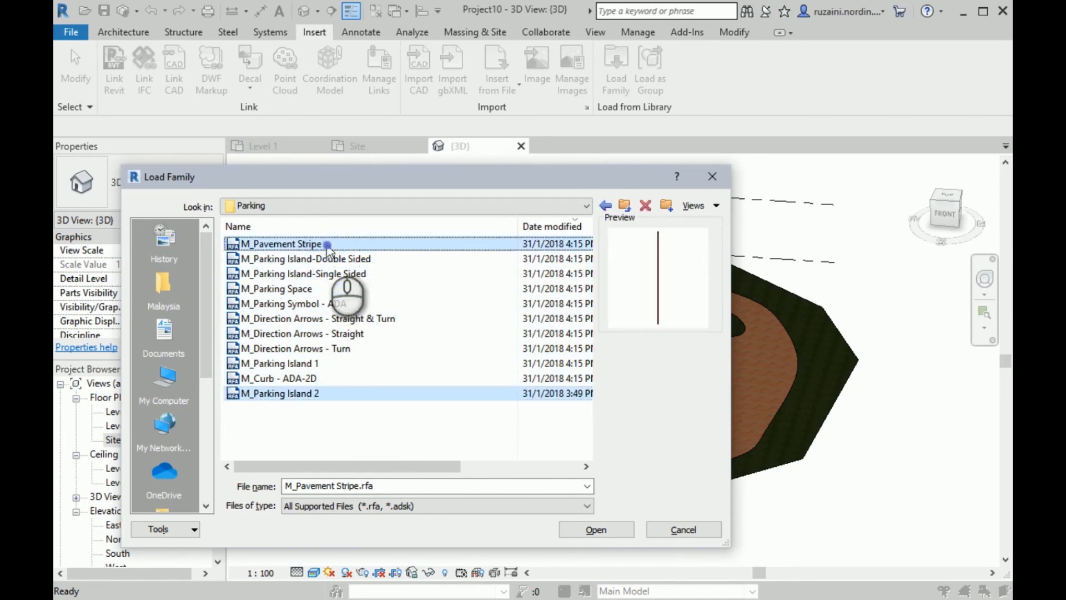
ctrl+click(330, 383)
ctrl+shift+click(331, 384)
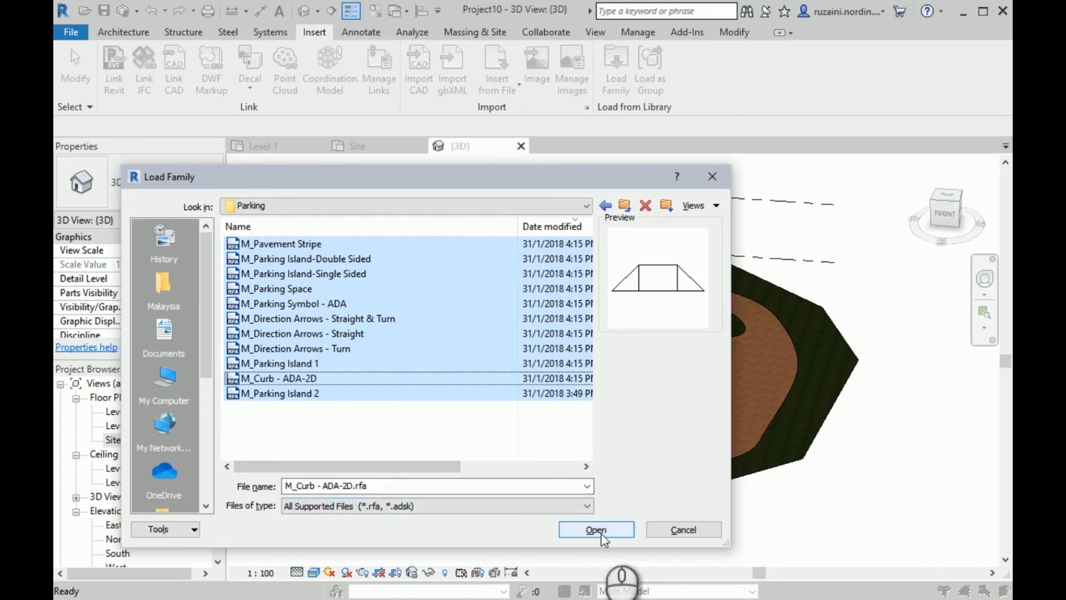
Load all families from M_Pavement Stripe to M_Parking Island 2, overwriting the existing M_Parking Space version and its parameter values
click(388, 421)
click(357, 394)
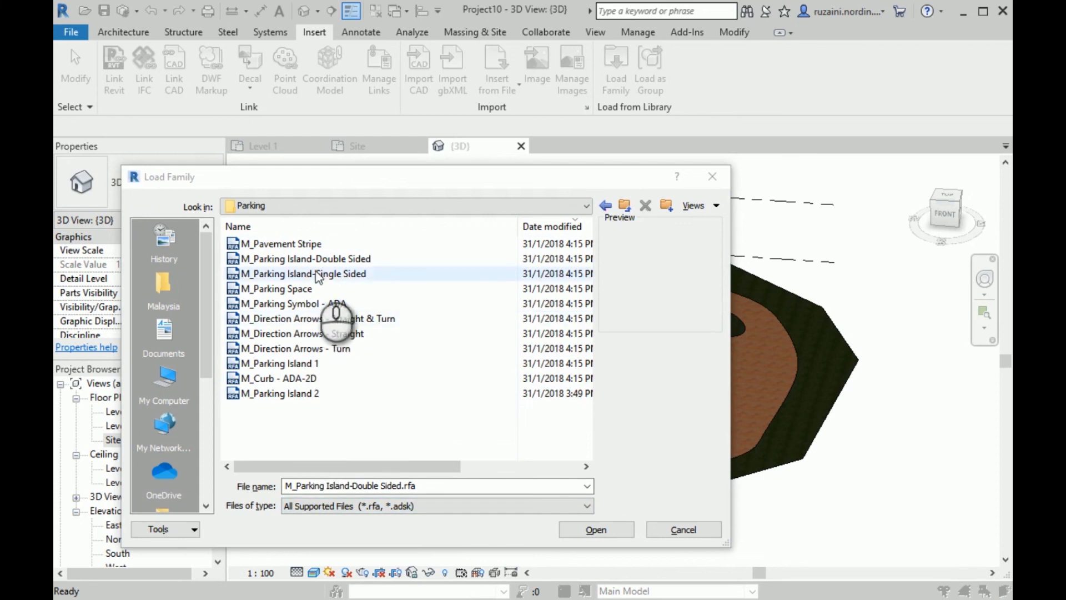
click(311, 244)
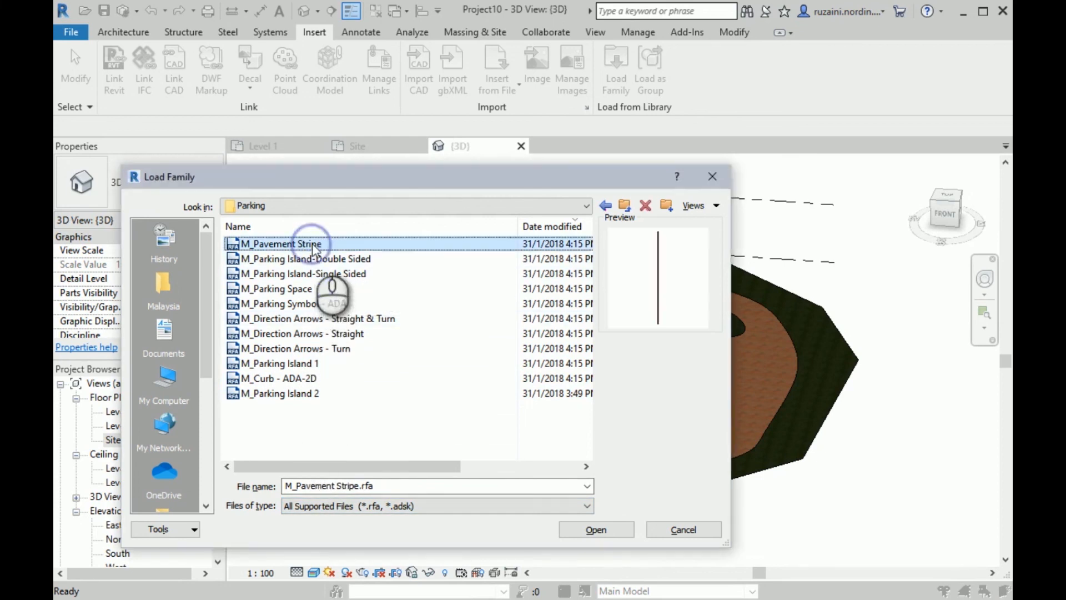
click(290, 396)
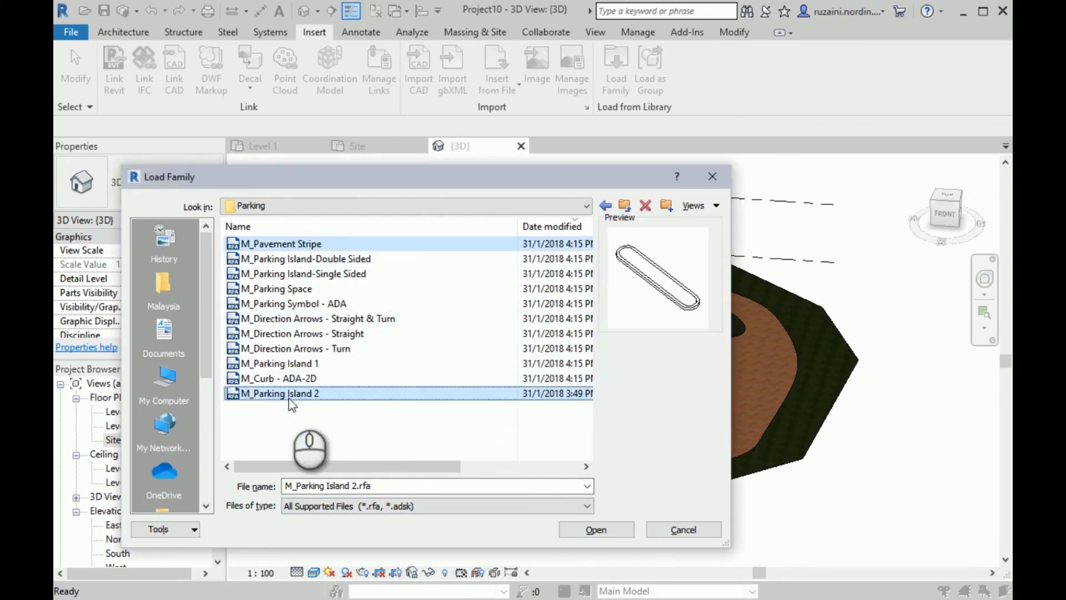
click(314, 248)
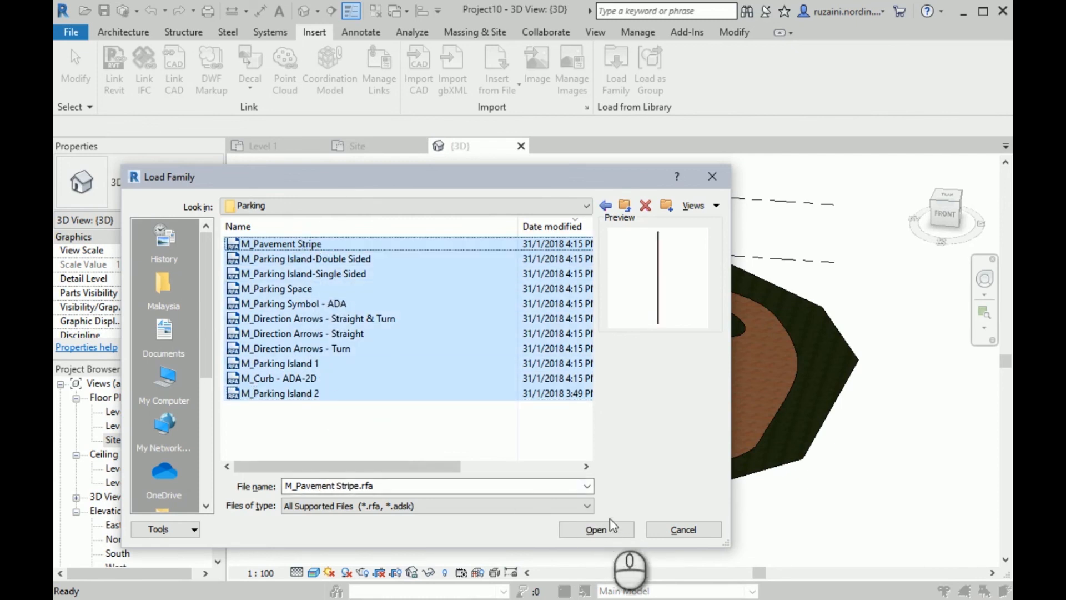
click(609, 528)
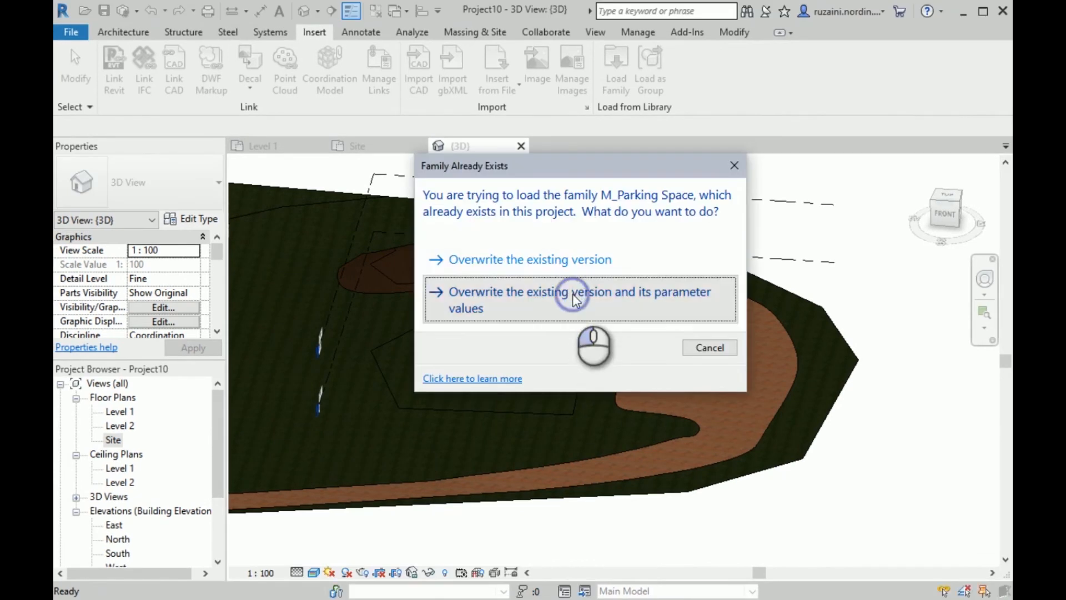
click(574, 300)
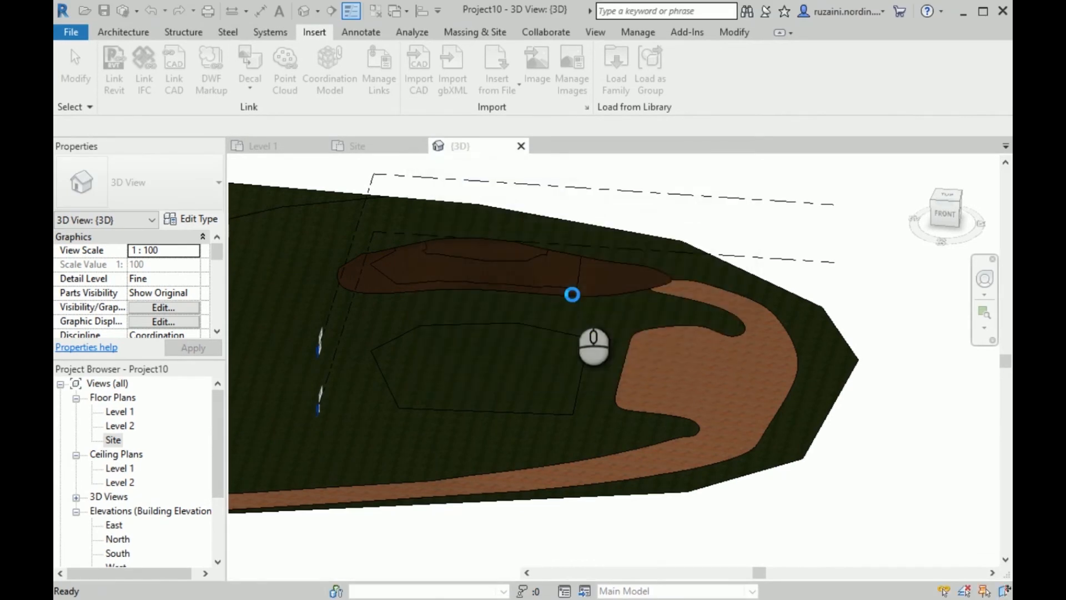
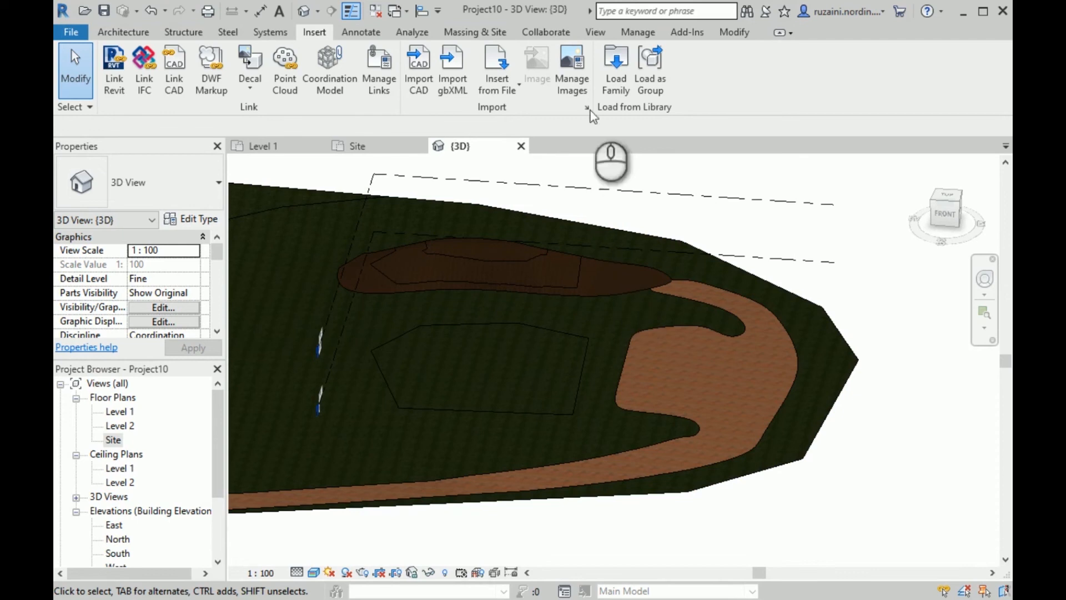
Place an M_Parking Space 4800 x 2400mm - 90 deg in the Site plan, rotated horizontally against the paved bay's straight left edge
click(484, 33)
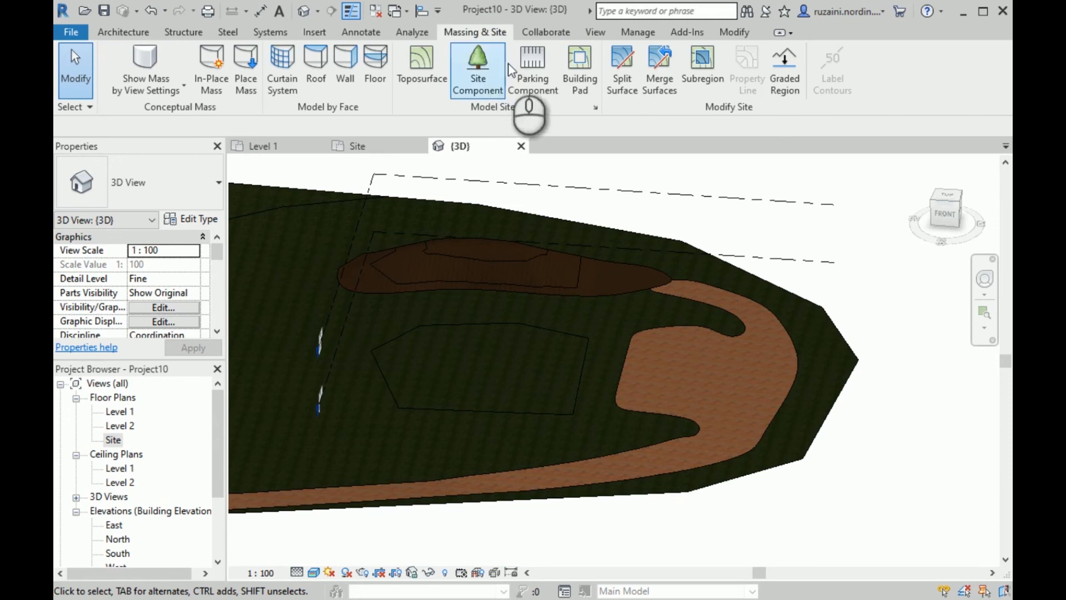
click(531, 93)
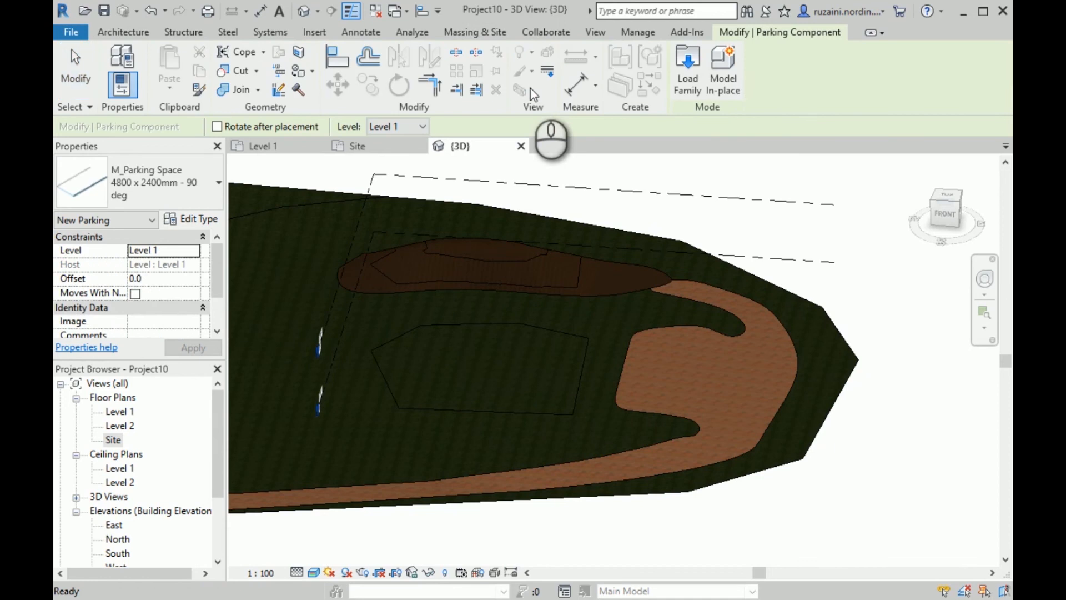
click(355, 145)
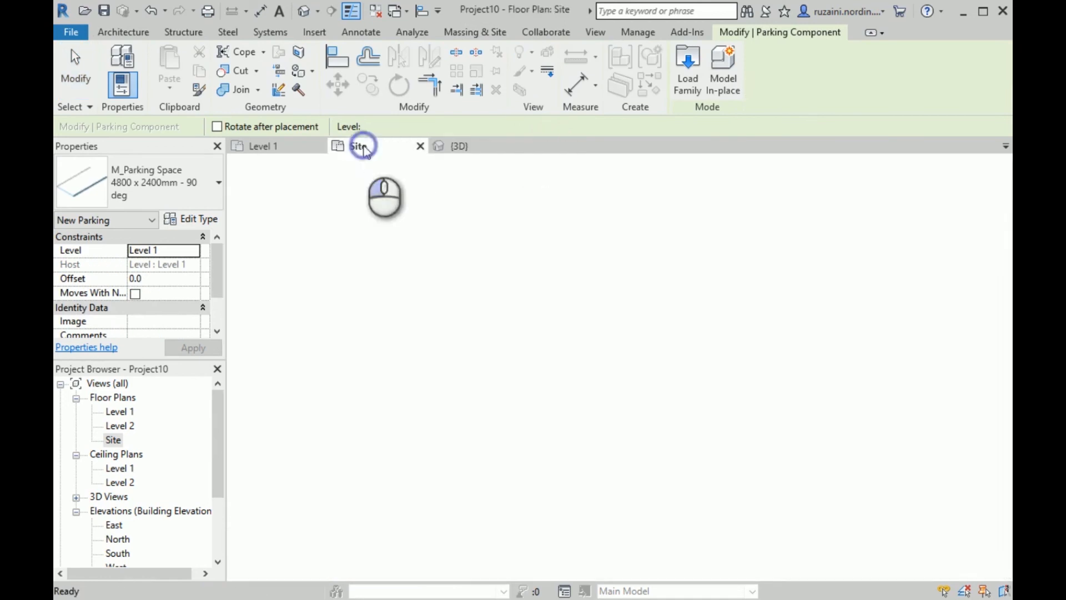
scroll(679, 284, down, 1)
scroll(691, 257, up, 3)
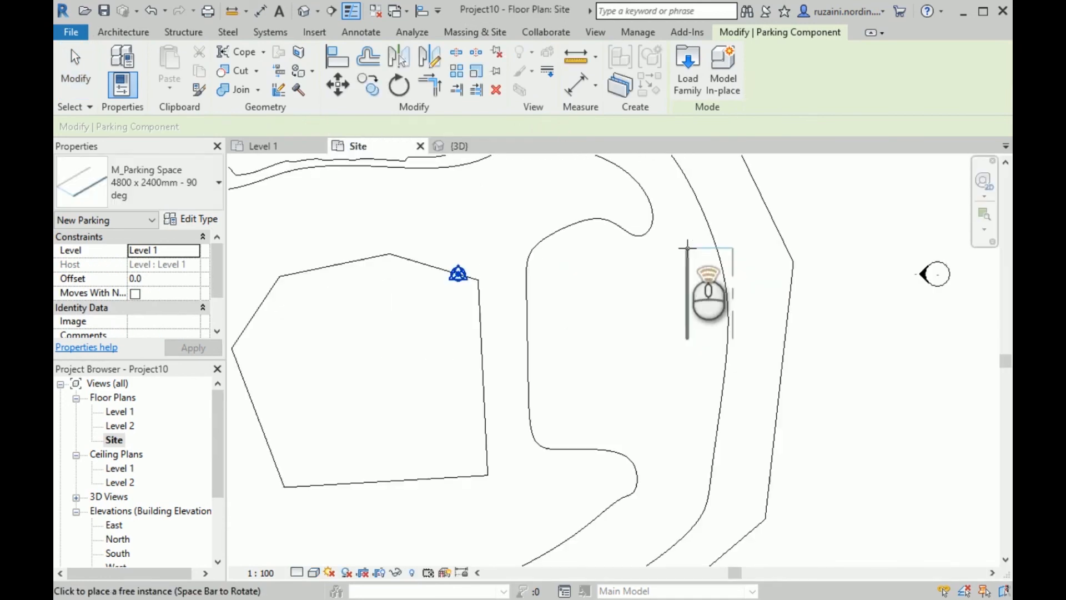
scroll(615, 254, up, 1)
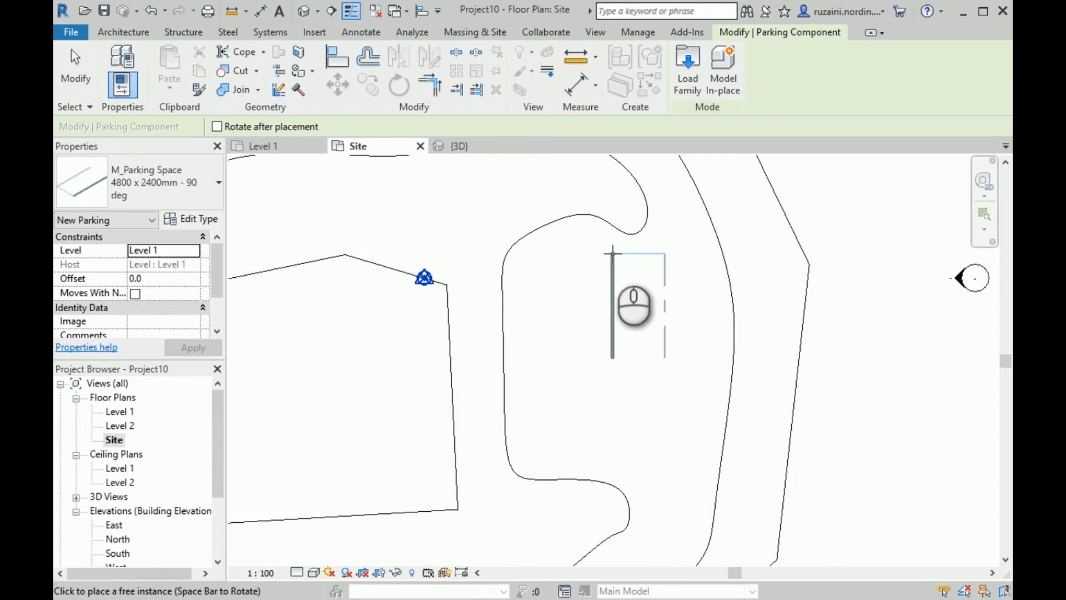
key(space)
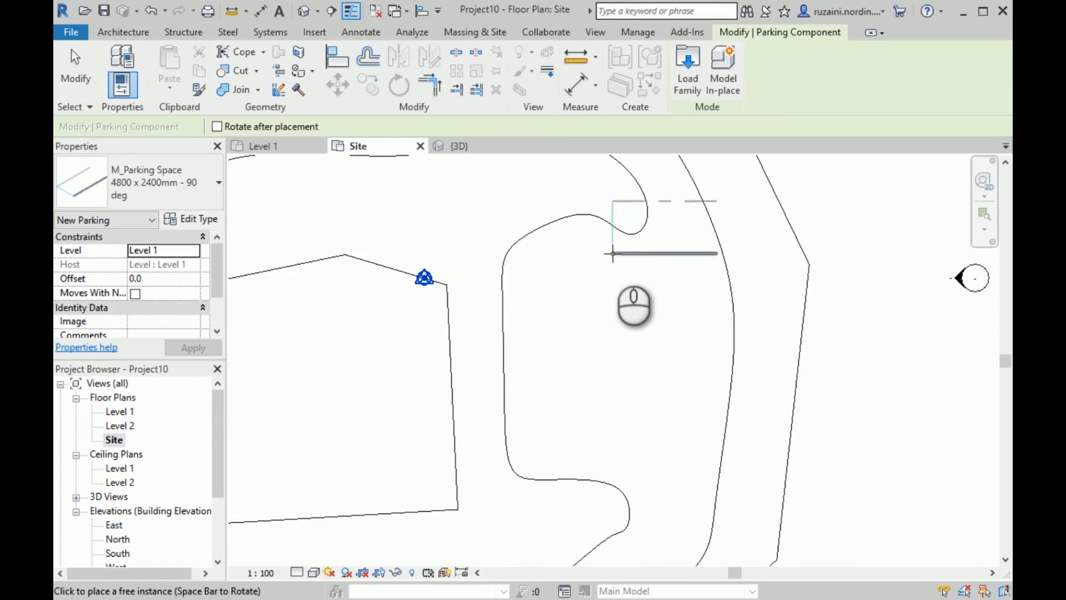
scroll(505, 308, up, 3)
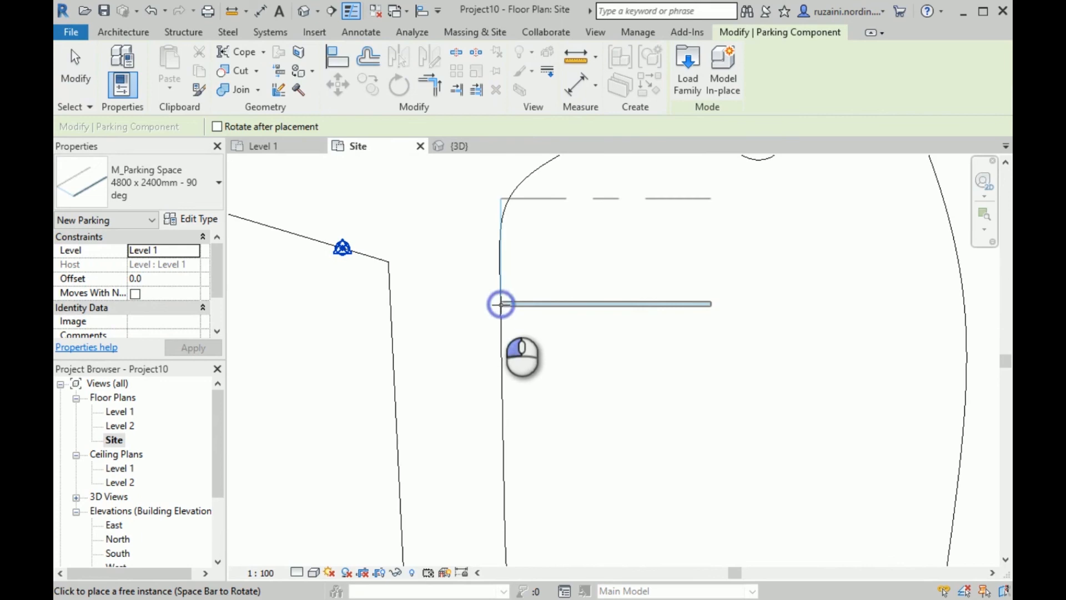
click(502, 377)
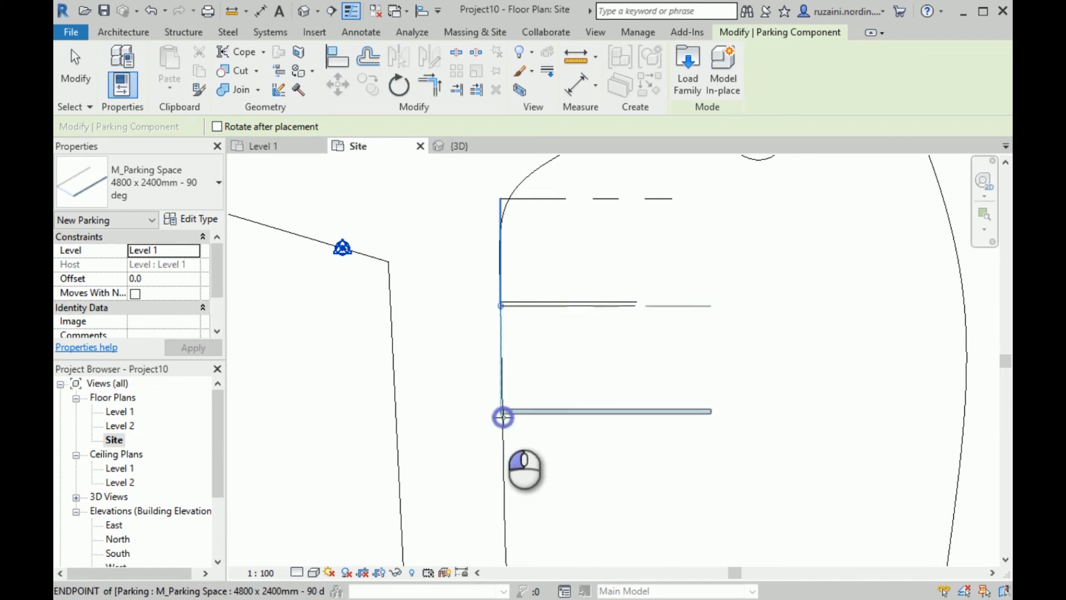
Add two more parking spaces directly below the first along the bay edge and end the placement
click(503, 417)
scroll(560, 278, down, 2)
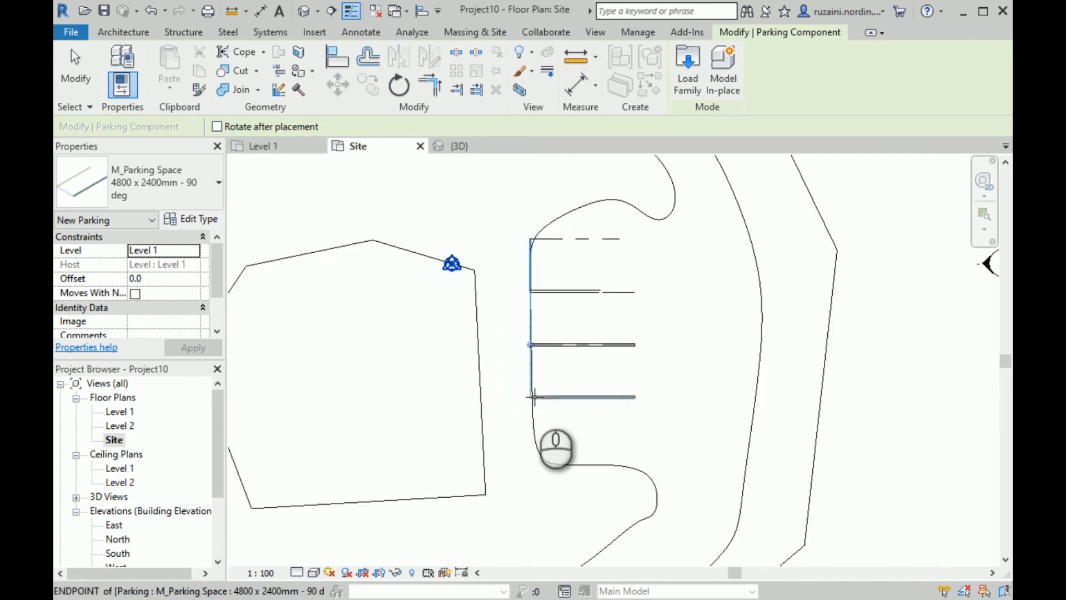
scroll(534, 396, up, 2)
click(534, 401)
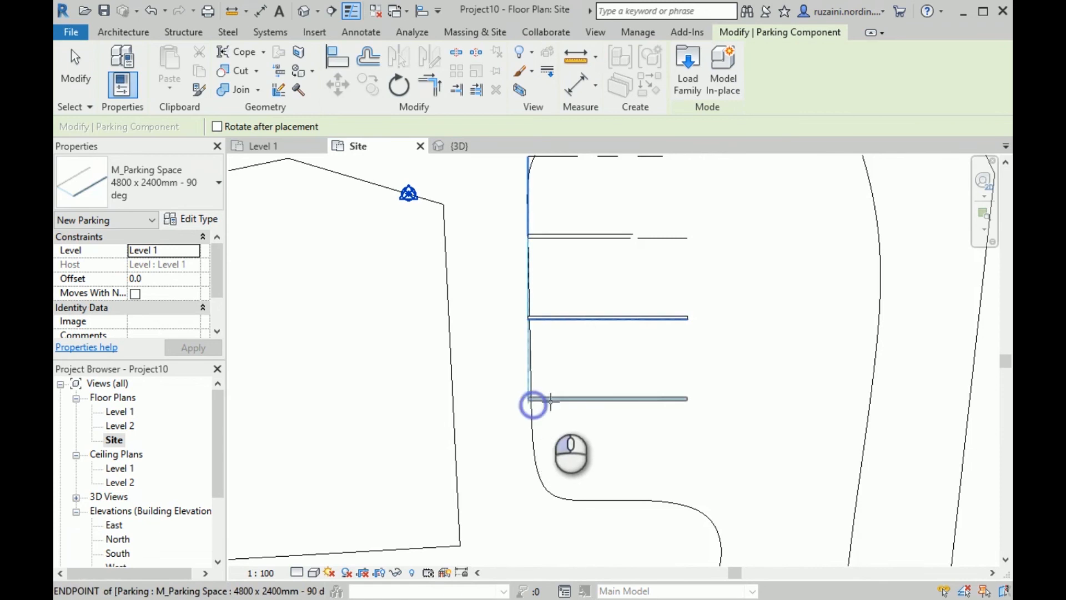
scroll(587, 392, down, 3)
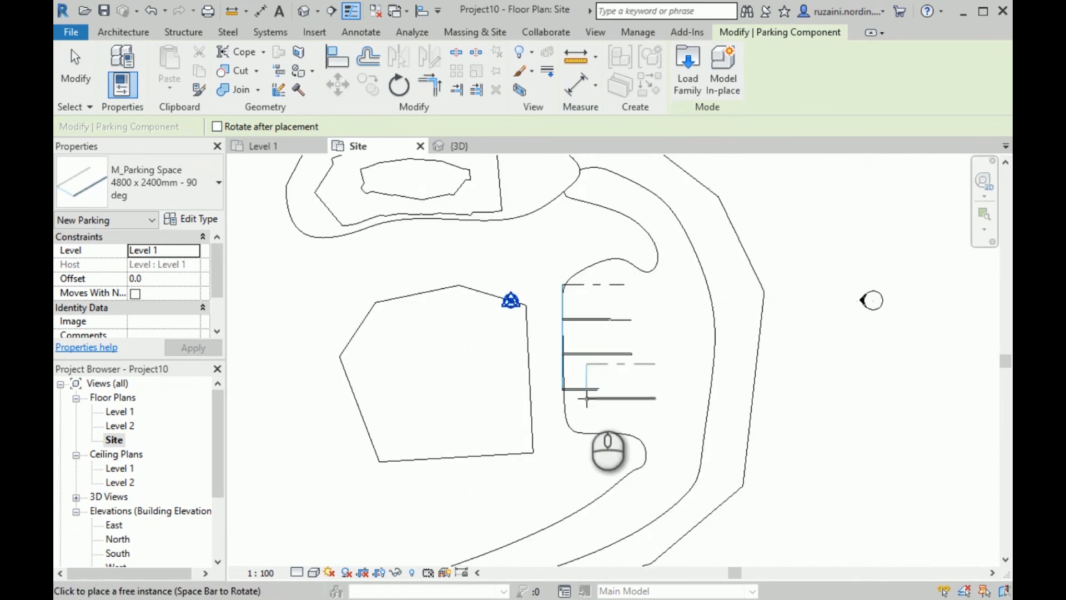
key(Escape)
scroll(588, 398, up, 3)
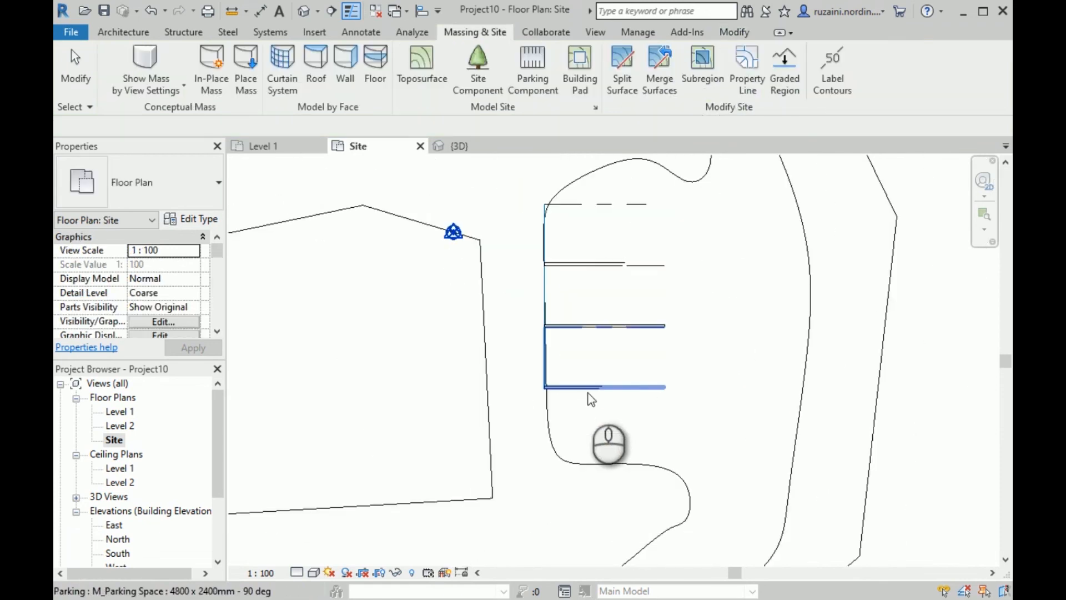
Examine in the 3D view how the three parking spaces sit on the brick-paved surface, from several angles
click(472, 150)
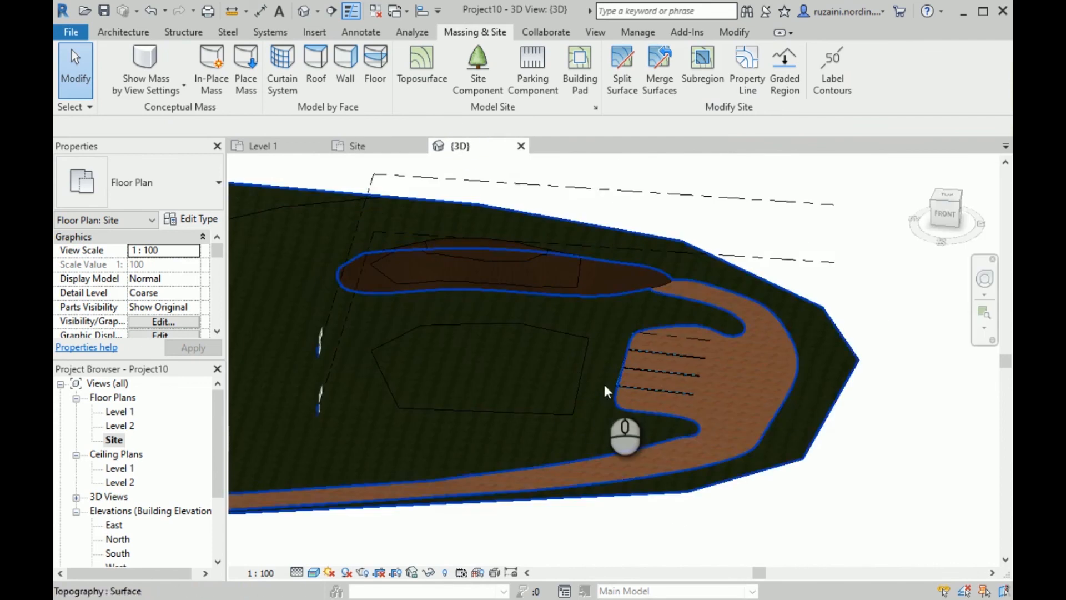
scroll(665, 382, up, 4)
shift+middle_drag(702, 423, 761, 385)
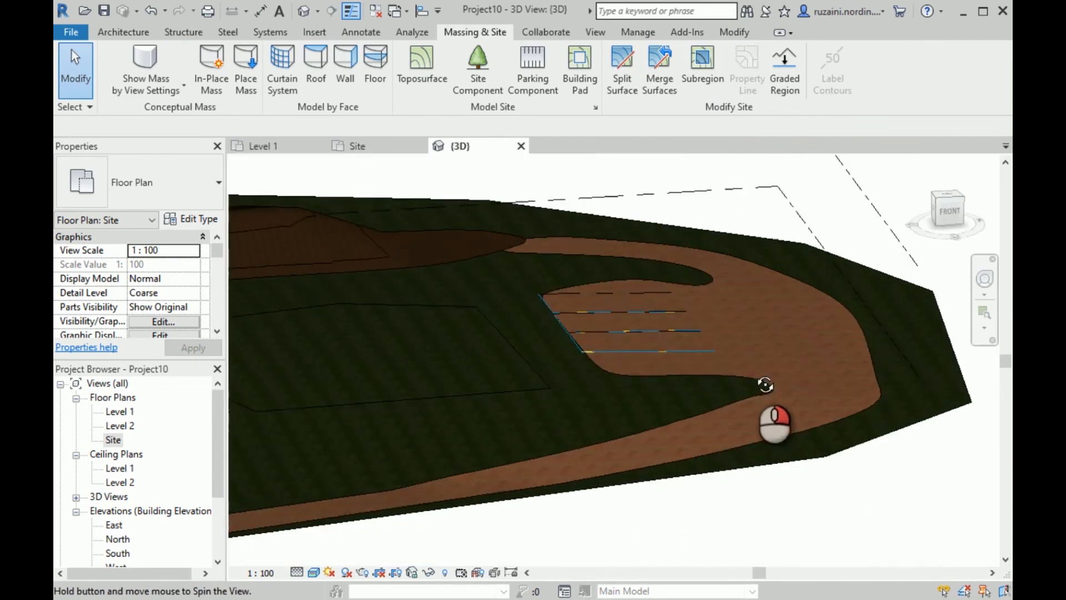
scroll(633, 335, up, 3)
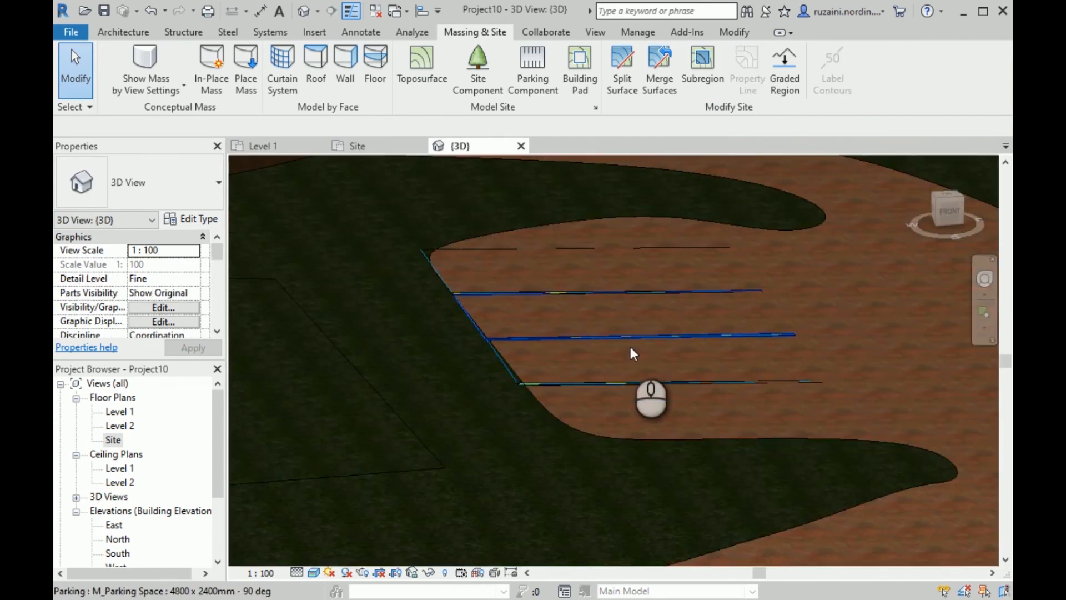
shift+middle_drag(631, 349, 585, 321)
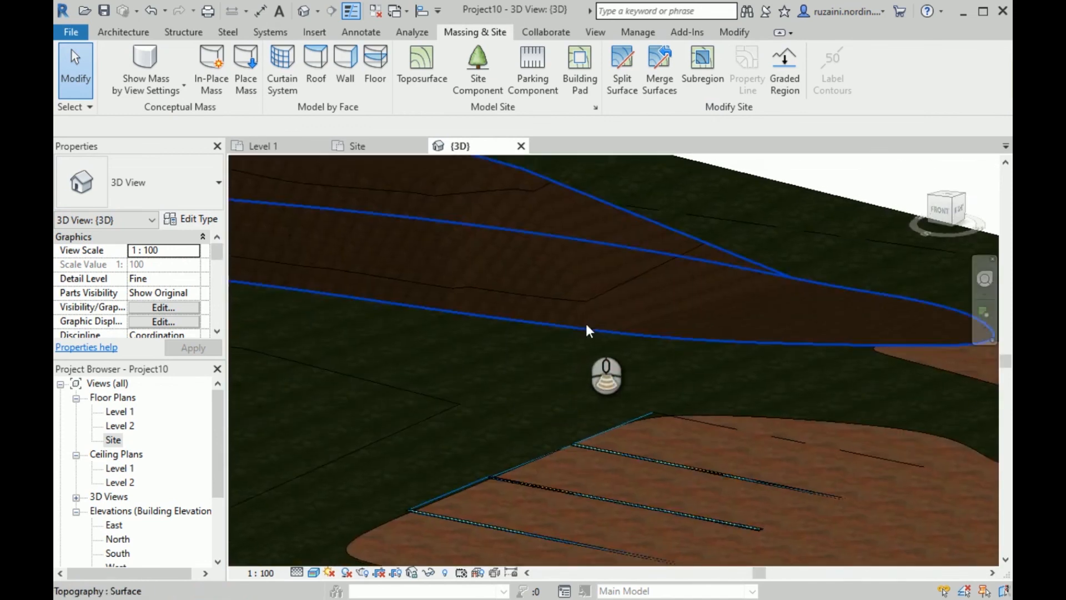
scroll(584, 321, down, 3)
scroll(618, 425, up, 5)
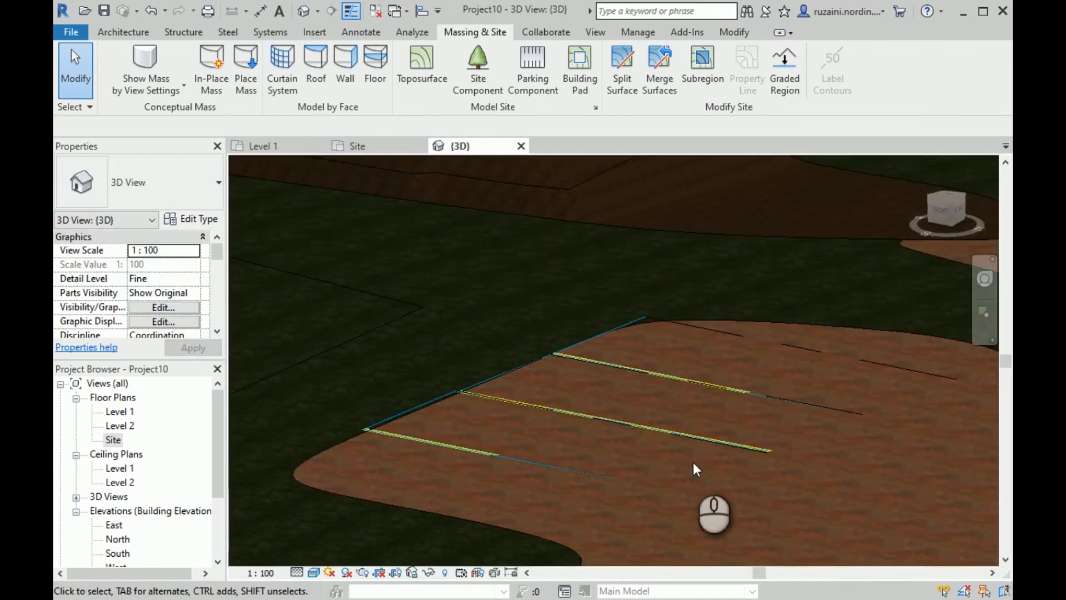
scroll(699, 423, down, 3)
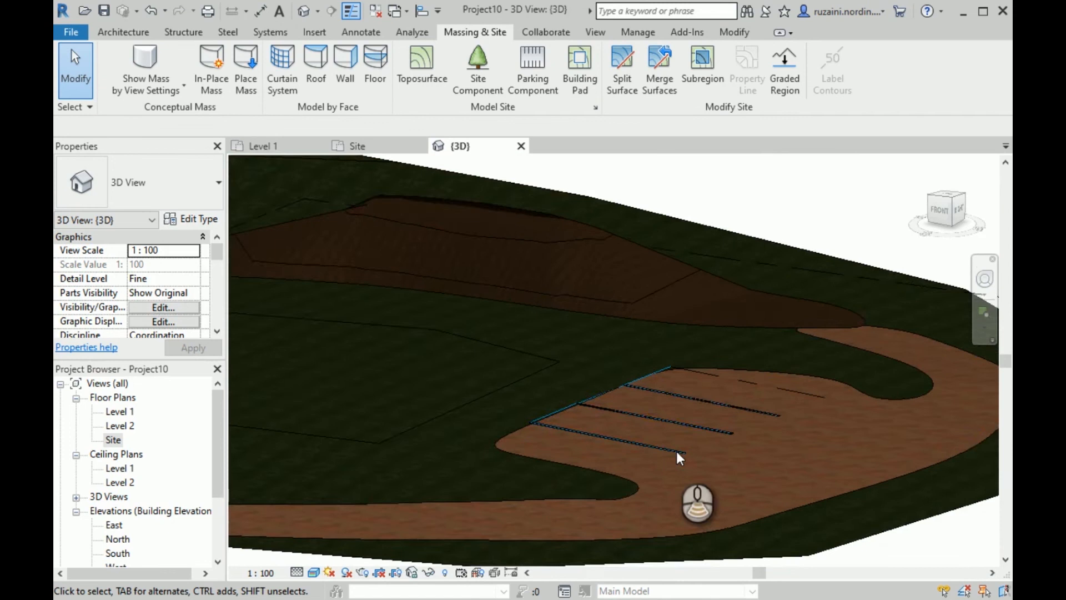
shift+middle_drag(676, 452, 670, 514)
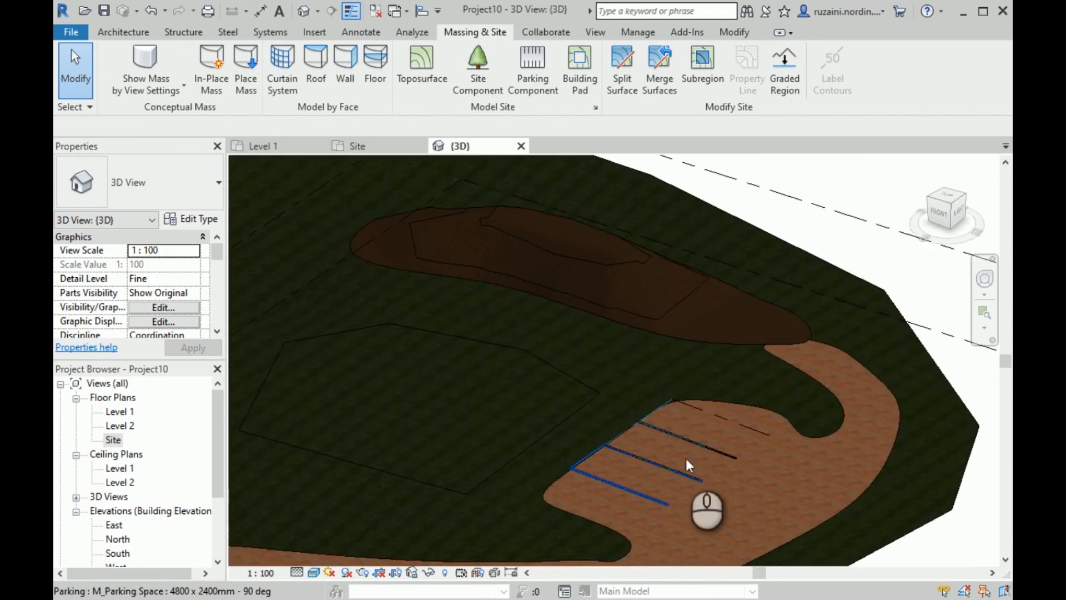
Rehost the lowest parking space in the Site plan to the brick-paved driveway subregion
click(378, 146)
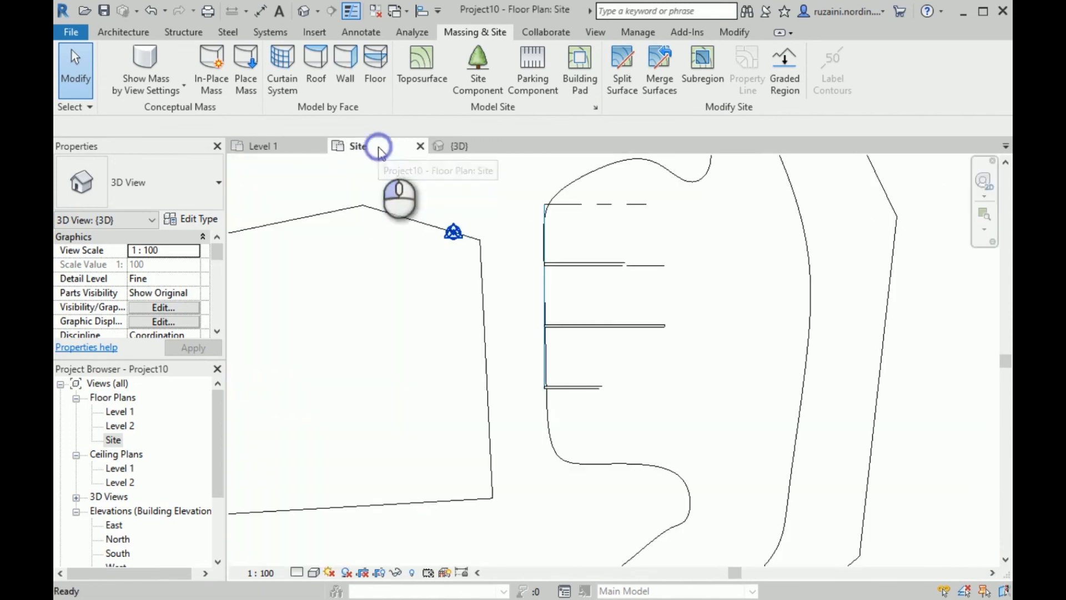
click(584, 393)
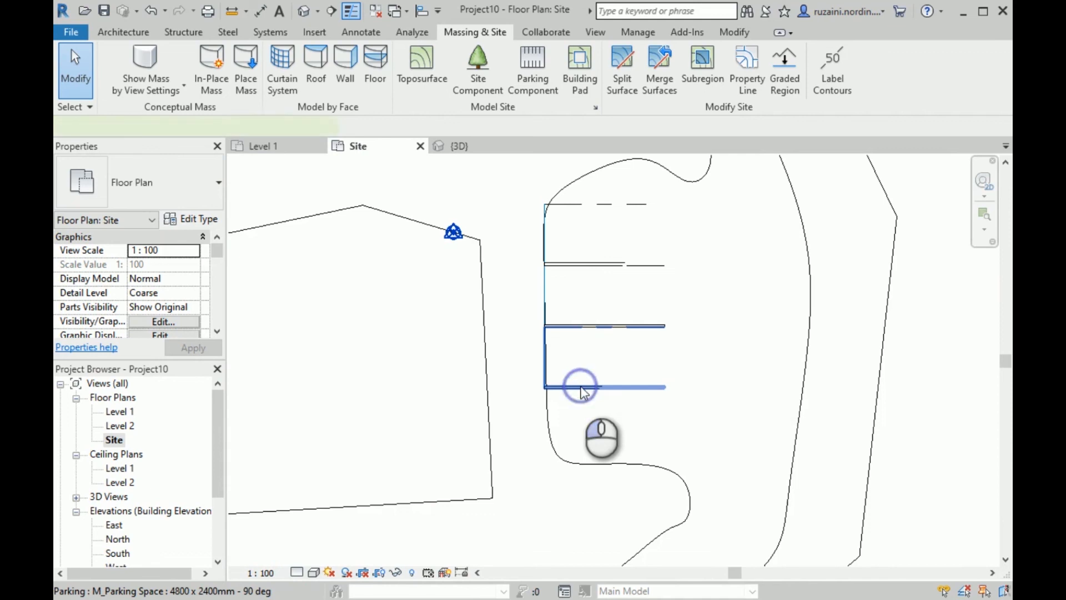
click(744, 76)
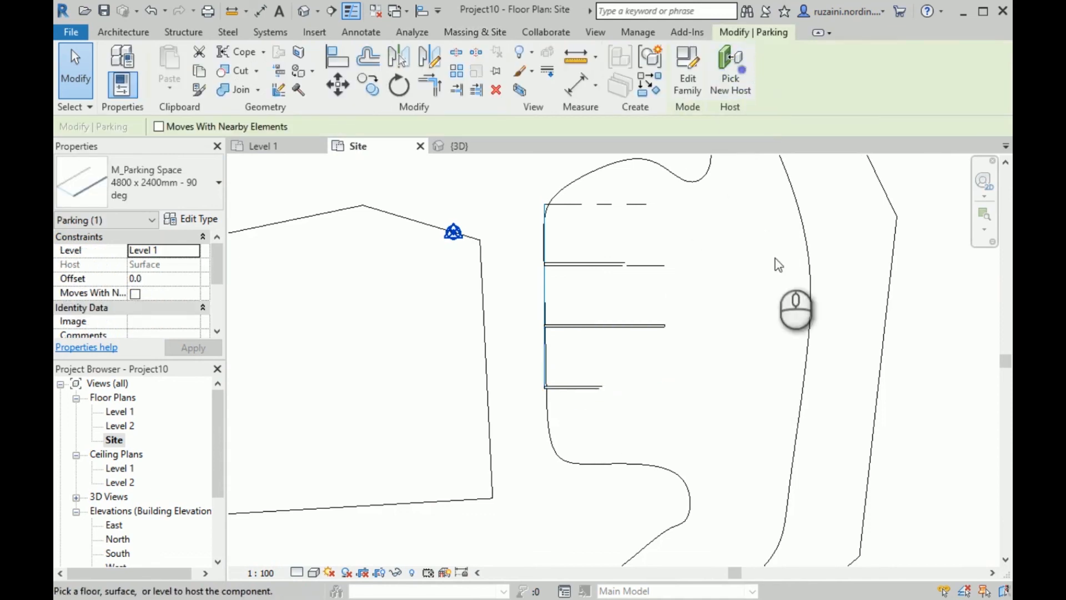
click(810, 309)
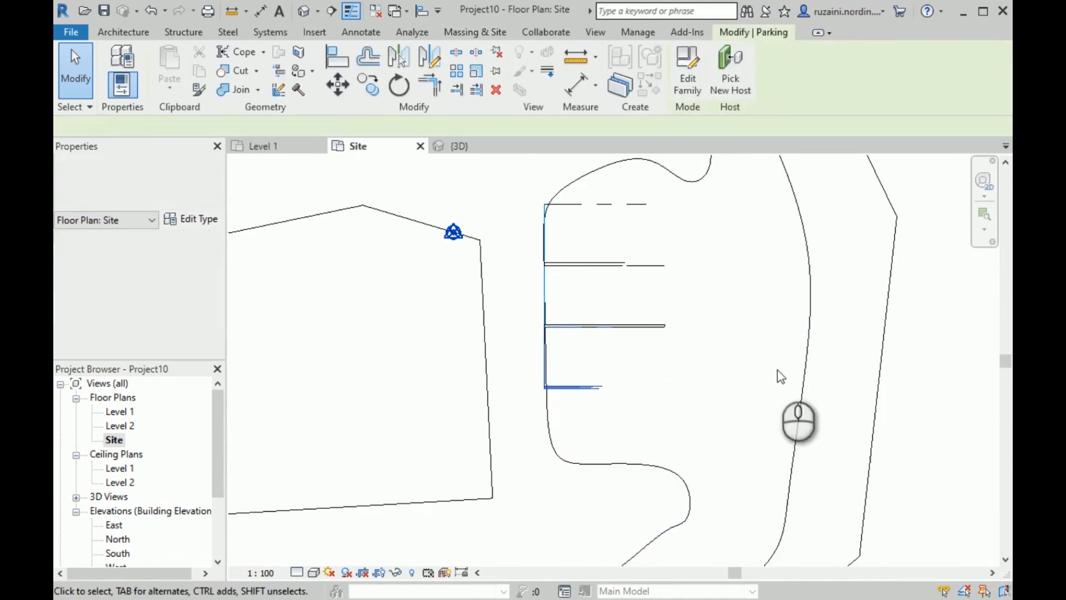
Rehost the middle and upper parking spaces to the brick-paved driveway subregion and clear the selection
drag(628, 308, 627, 249)
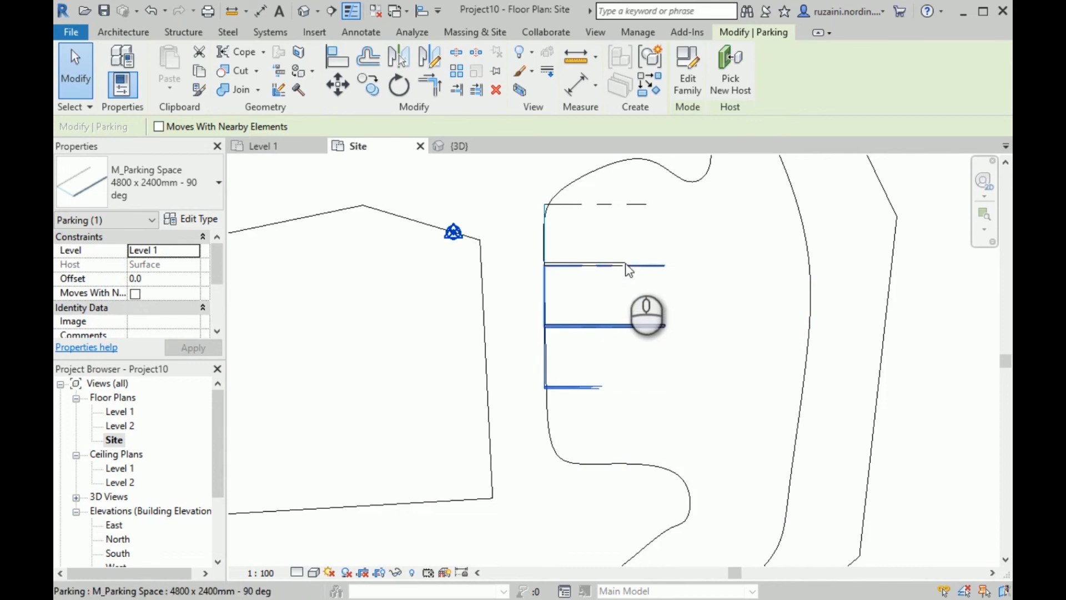
click(804, 257)
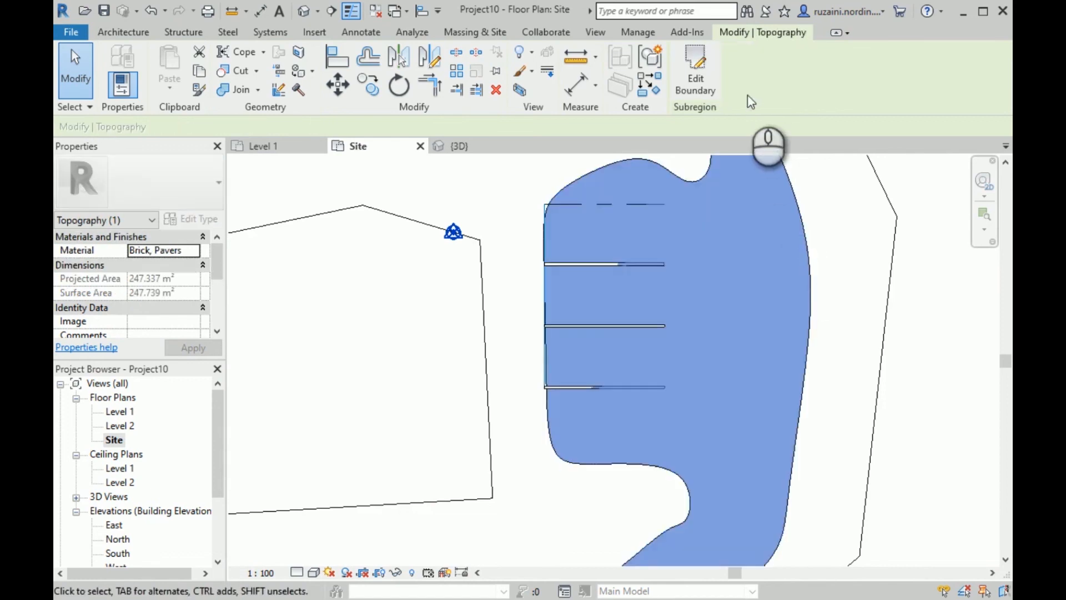
click(641, 267)
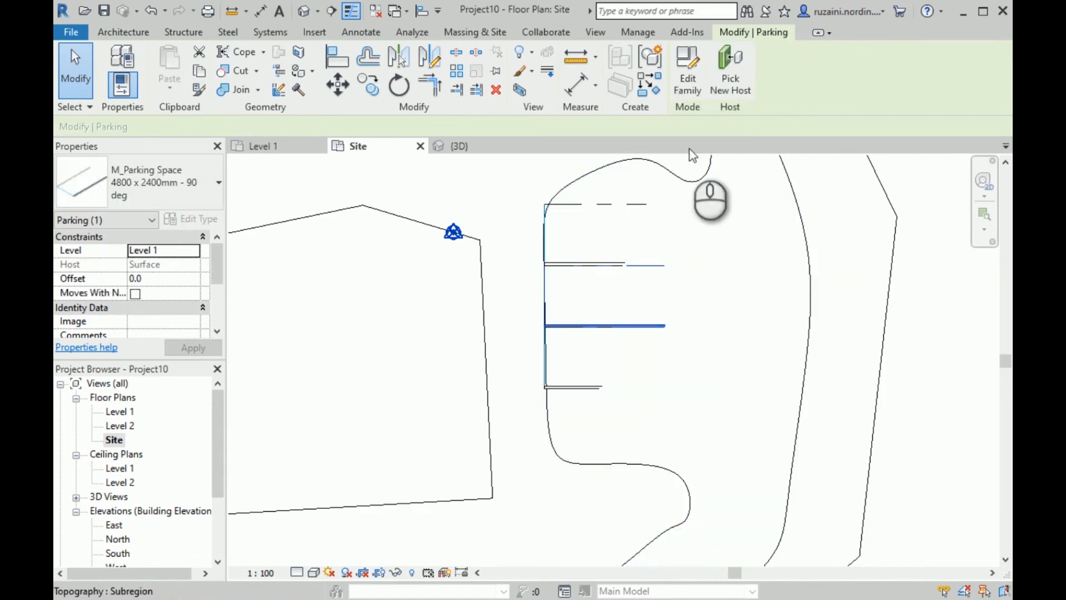
click(729, 80)
click(678, 179)
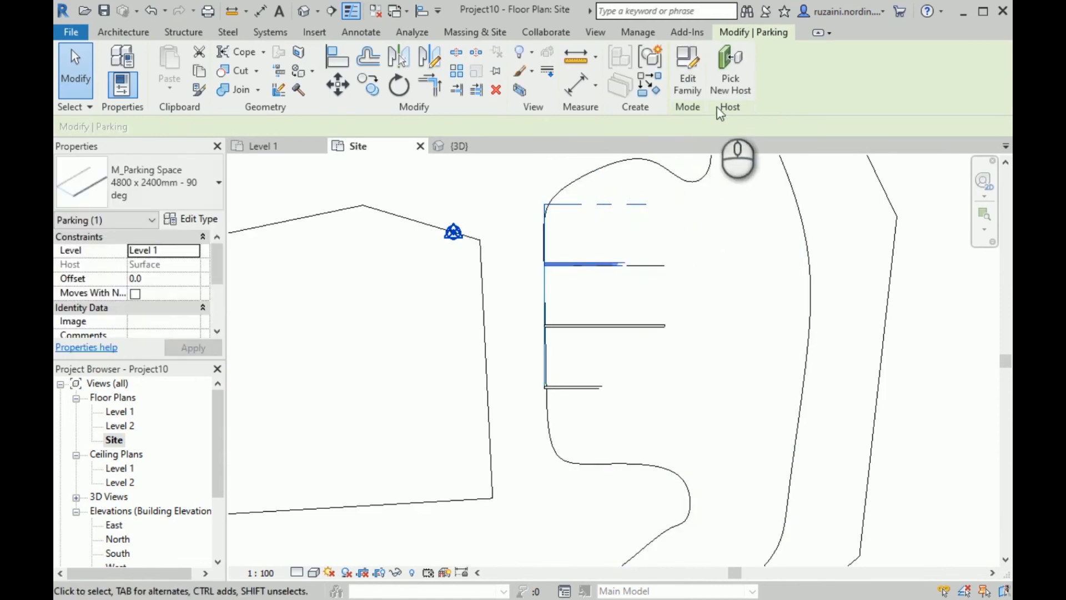
click(730, 75)
click(699, 182)
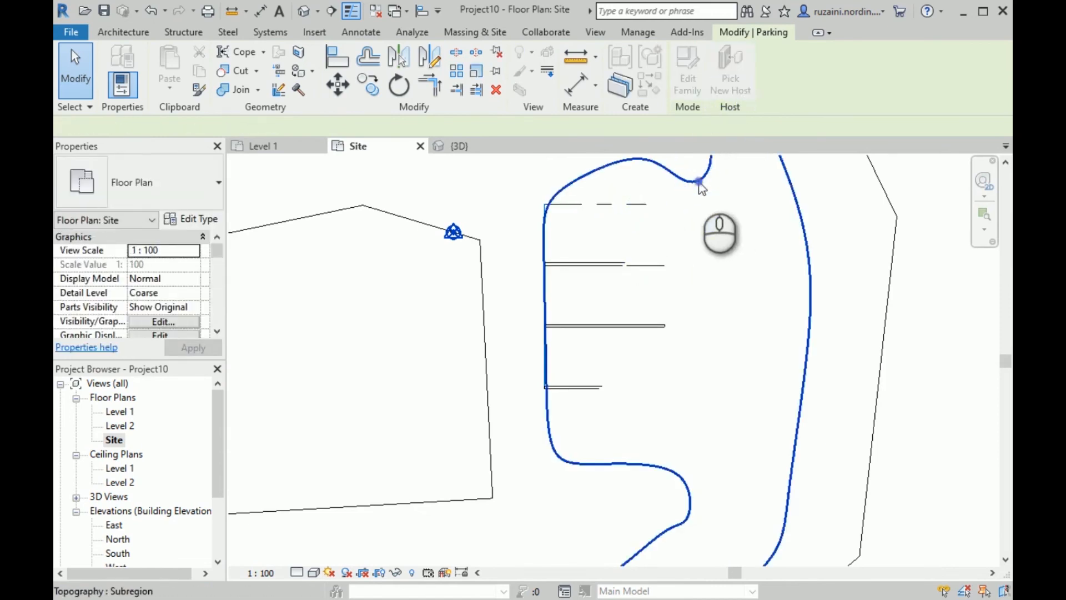
click(607, 229)
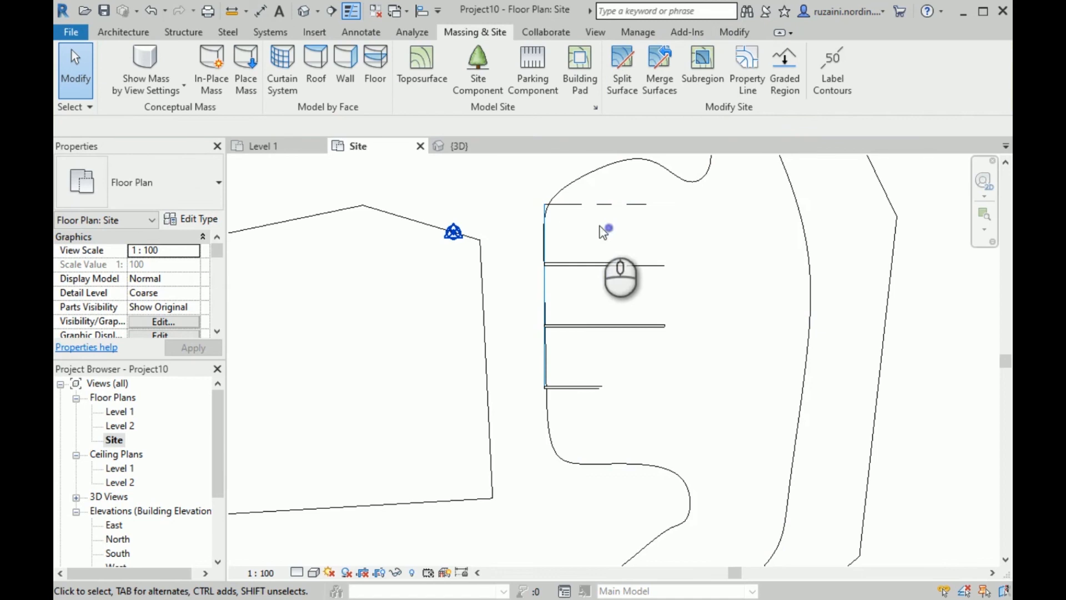
Examine the rehosted parking spaces on the driveway in the 3D view and return to the Site plan
click(459, 146)
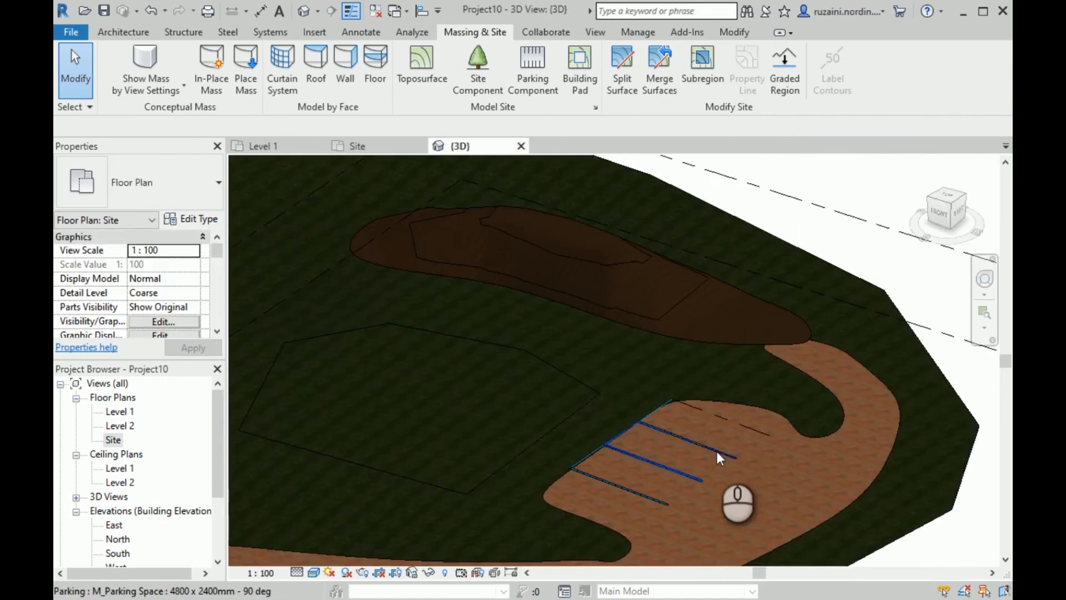
scroll(717, 451, up, 5)
scroll(716, 395, down, 6)
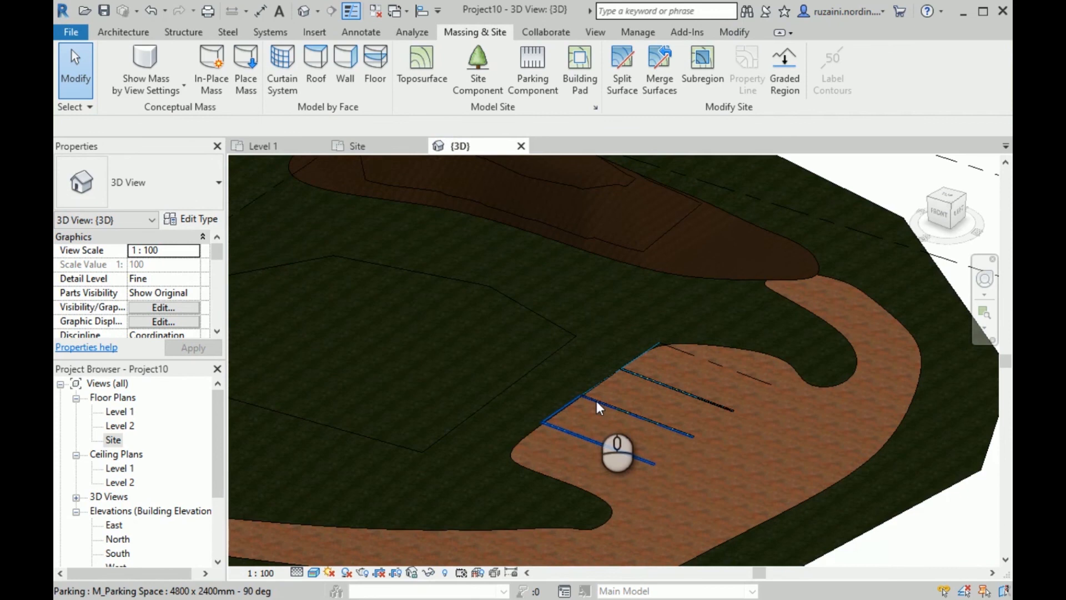
scroll(714, 375, down, 4)
scroll(687, 412, up, 2)
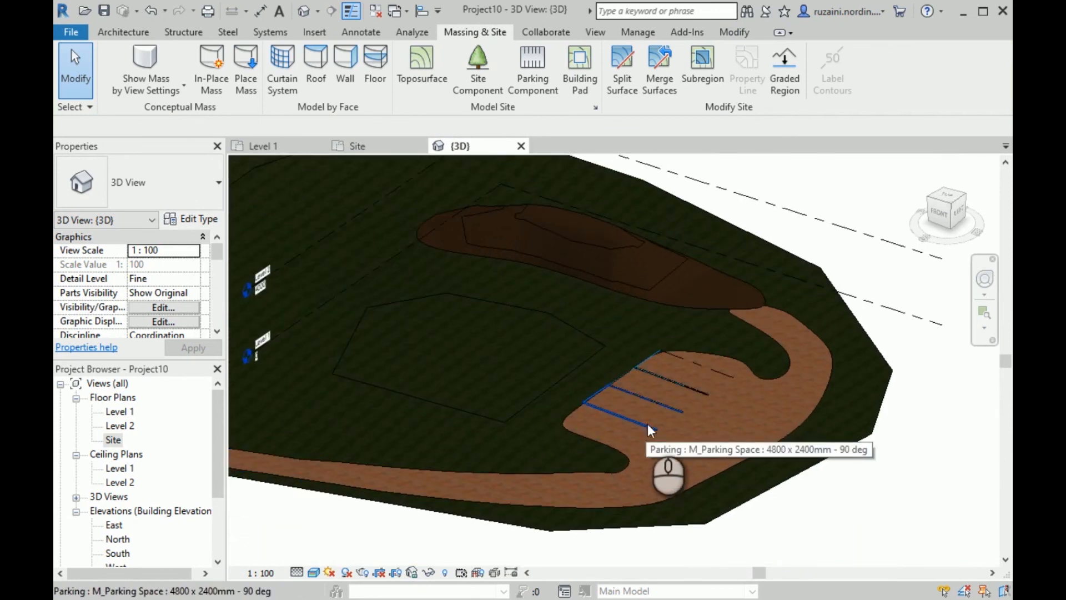
scroll(651, 430, down, 4)
scroll(801, 408, up, 3)
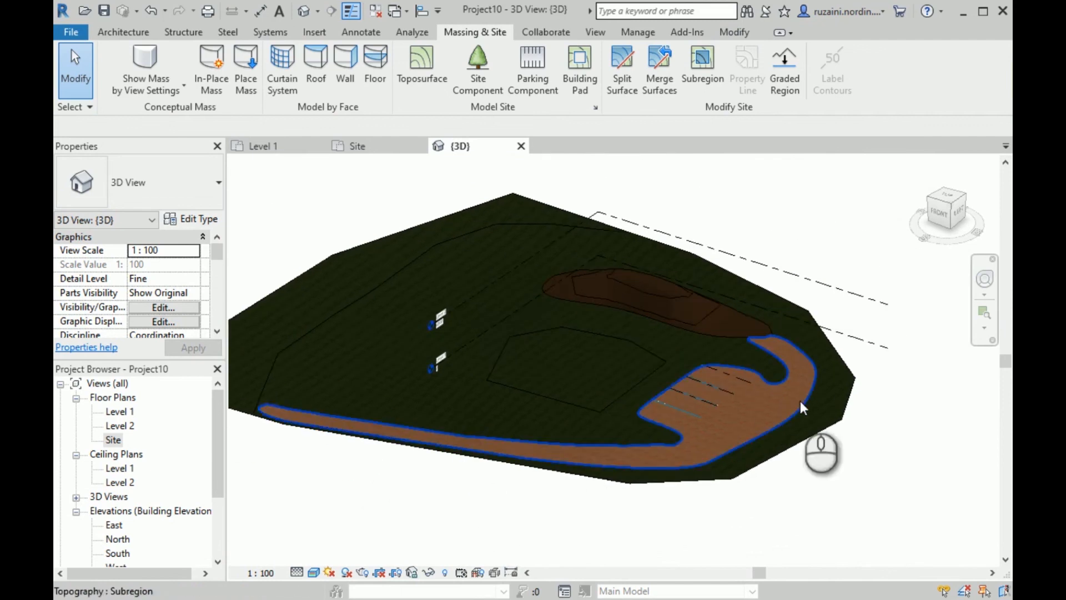
click(275, 147)
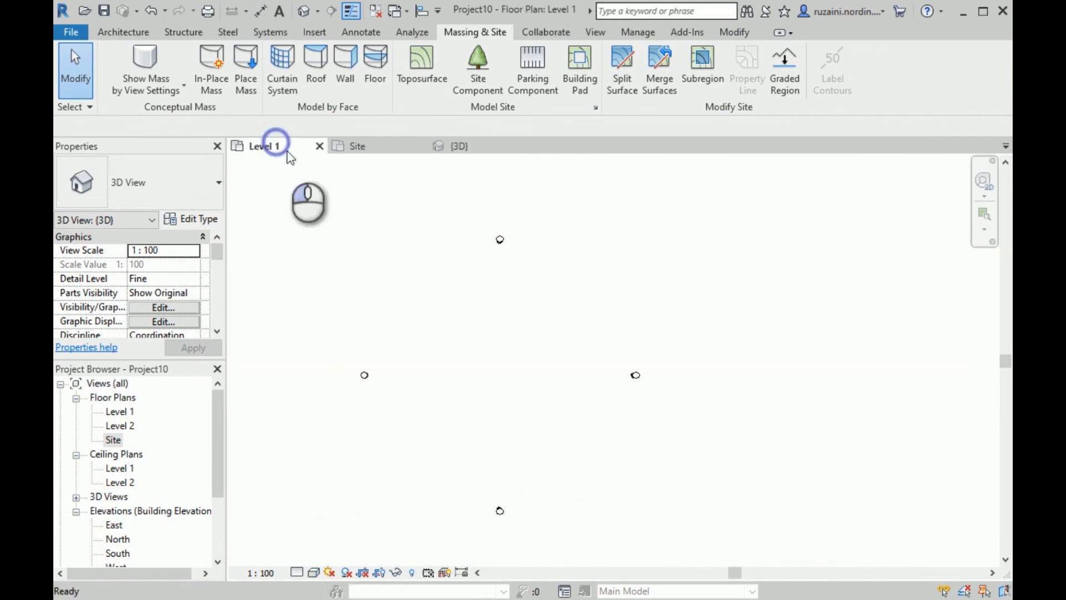
click(352, 146)
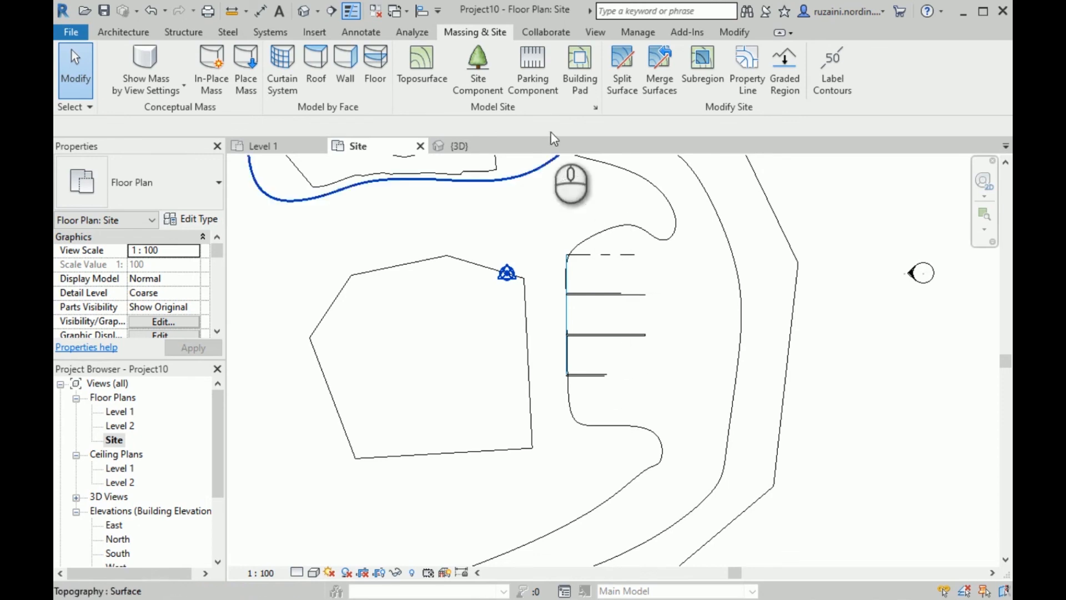
Start the Parking Component command and load the M_Parking Island-Single Sided family from the Parking folder
click(524, 94)
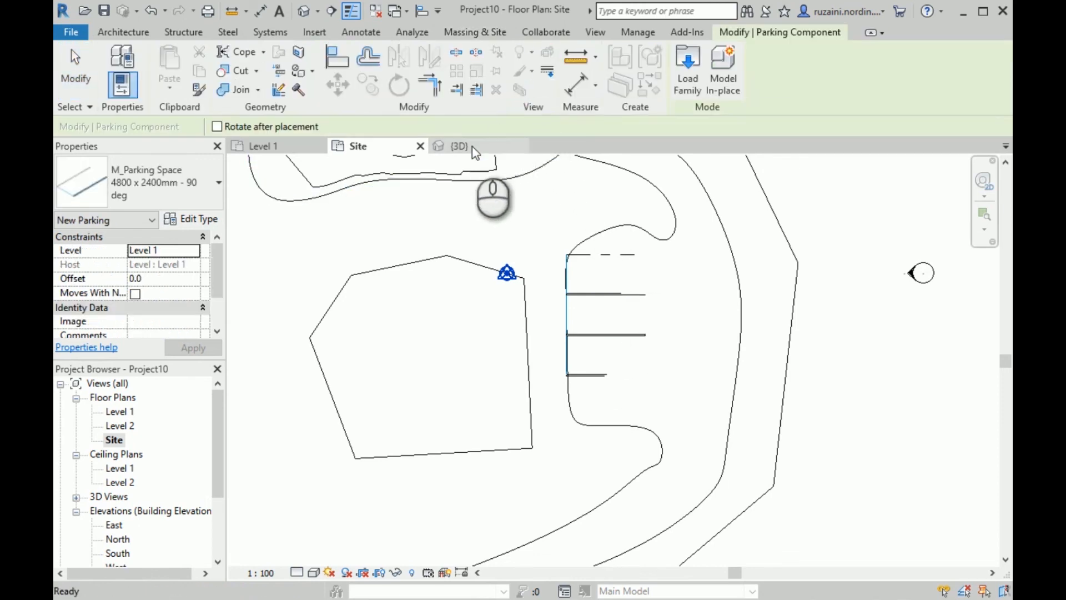
click(219, 182)
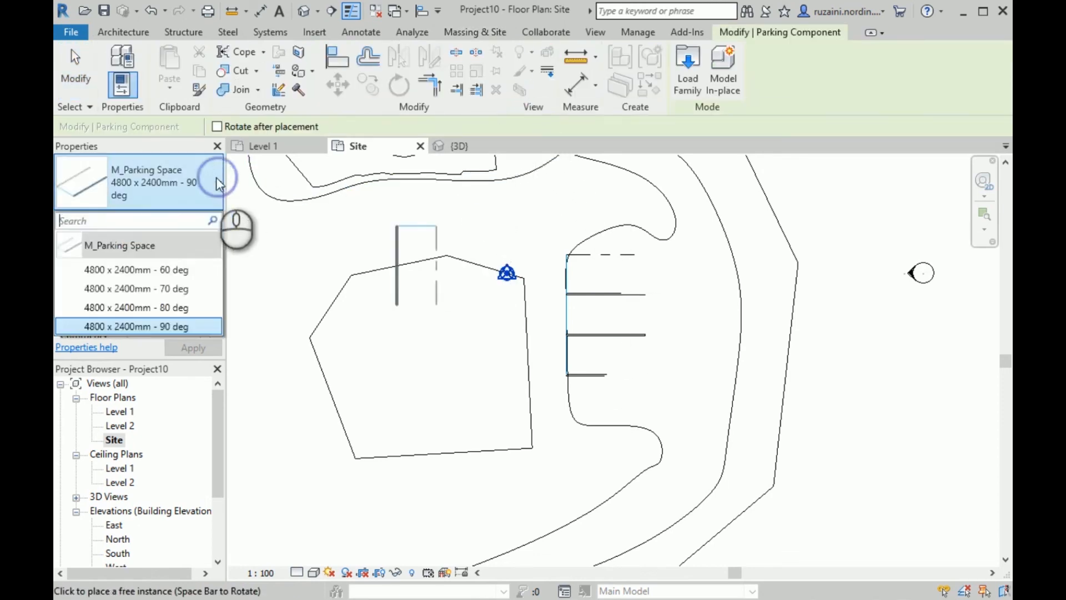
click(158, 205)
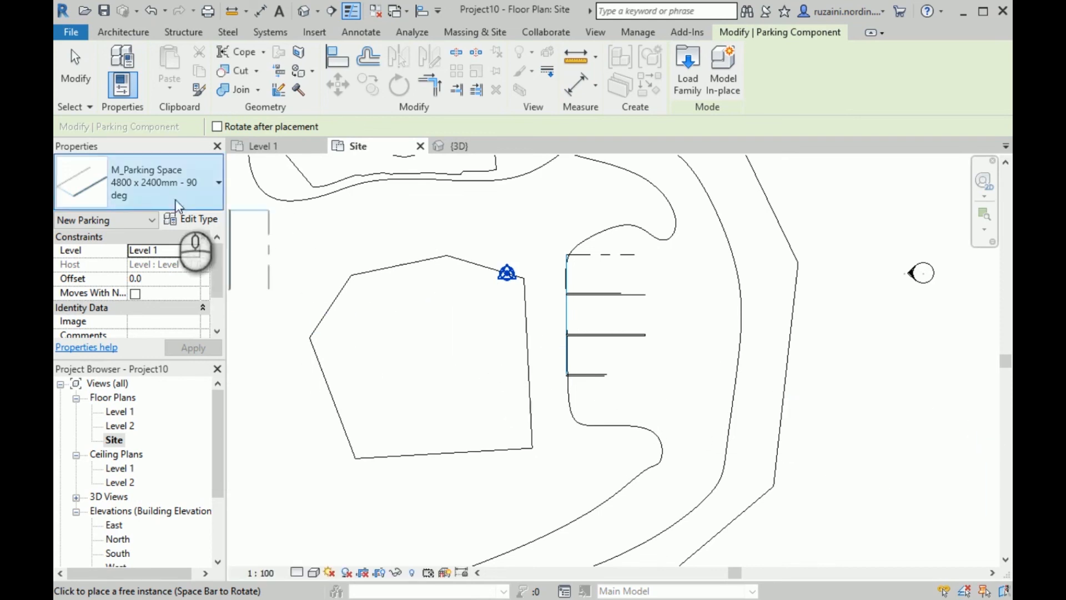
click(688, 86)
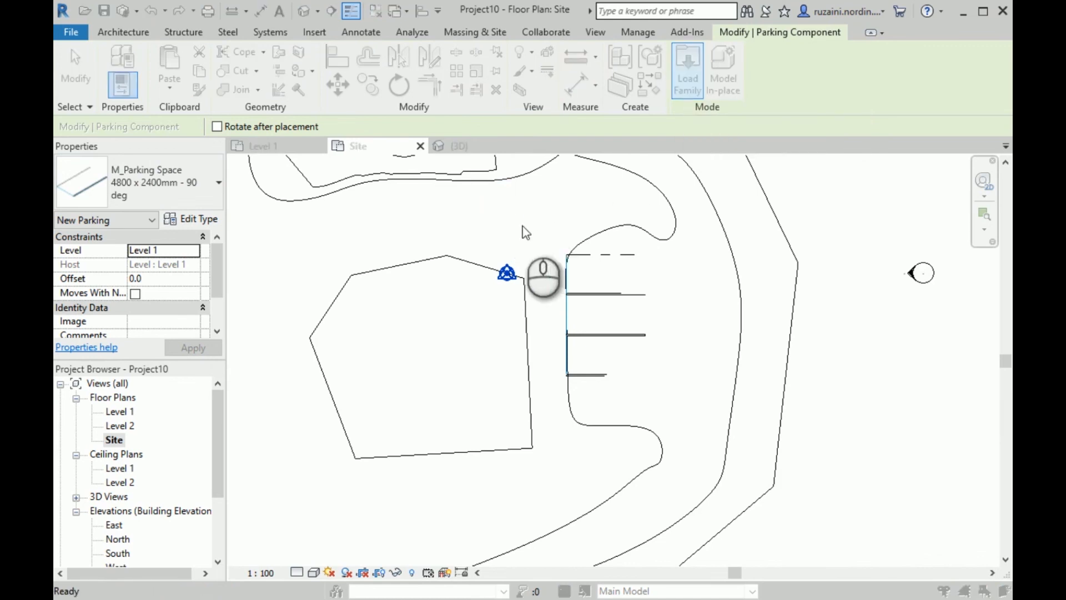
click(312, 274)
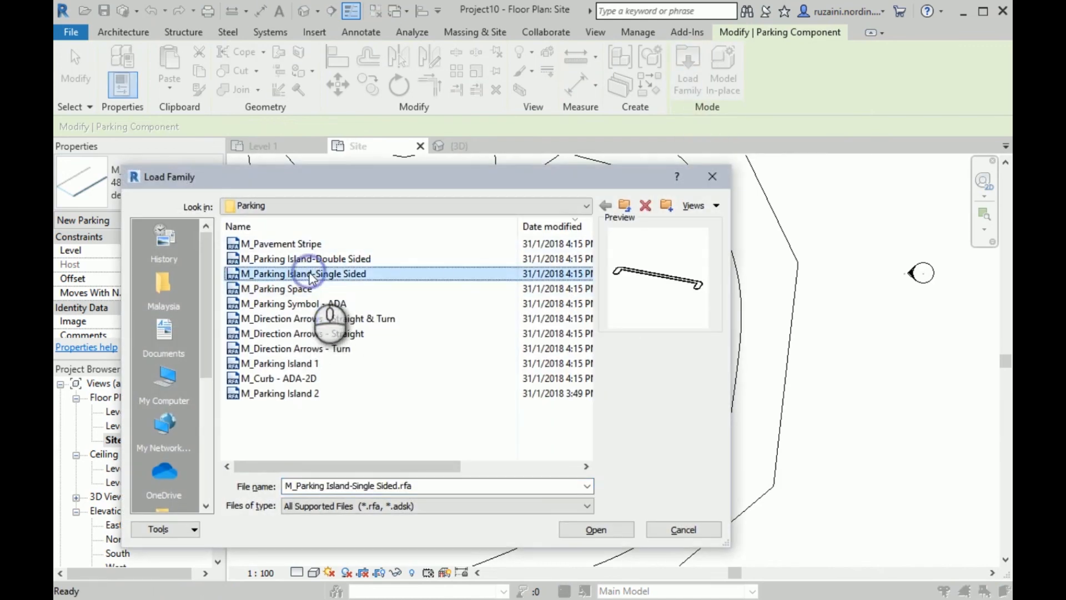
click(313, 259)
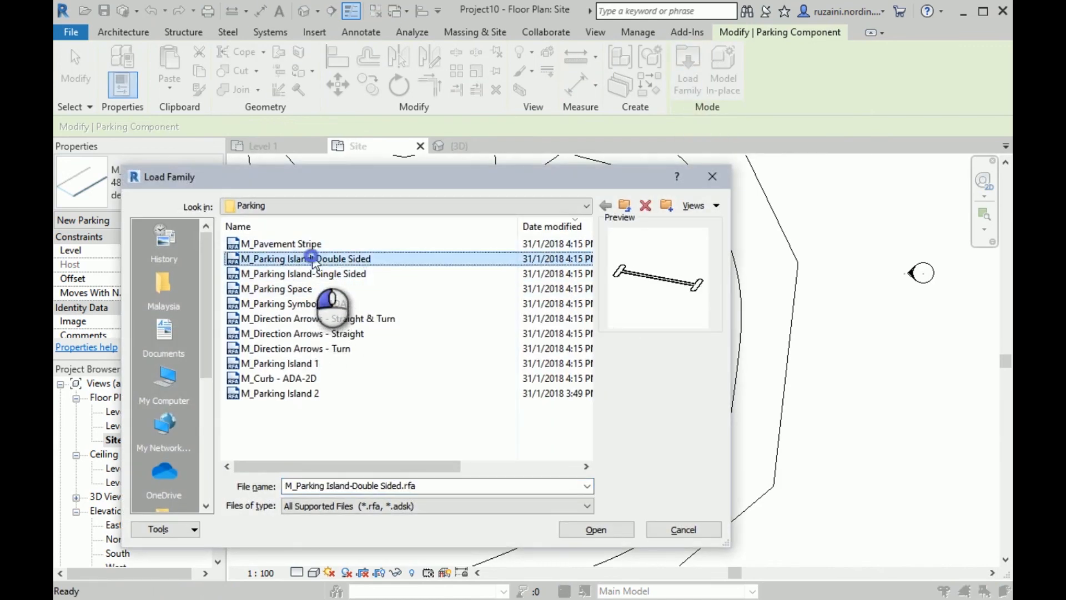
click(368, 275)
click(578, 531)
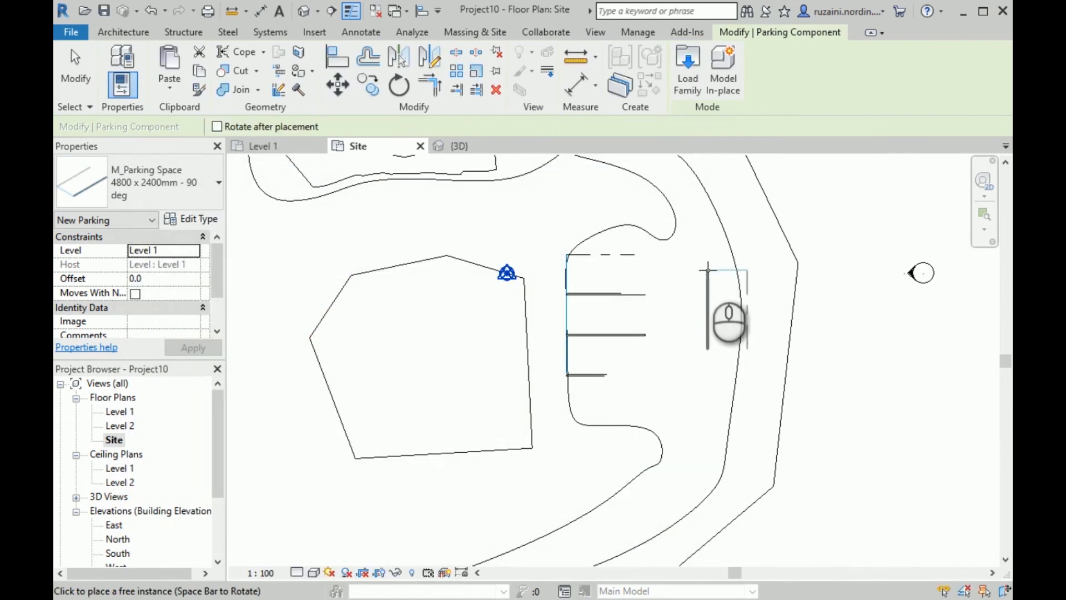
middle_drag(686, 305, 665, 381)
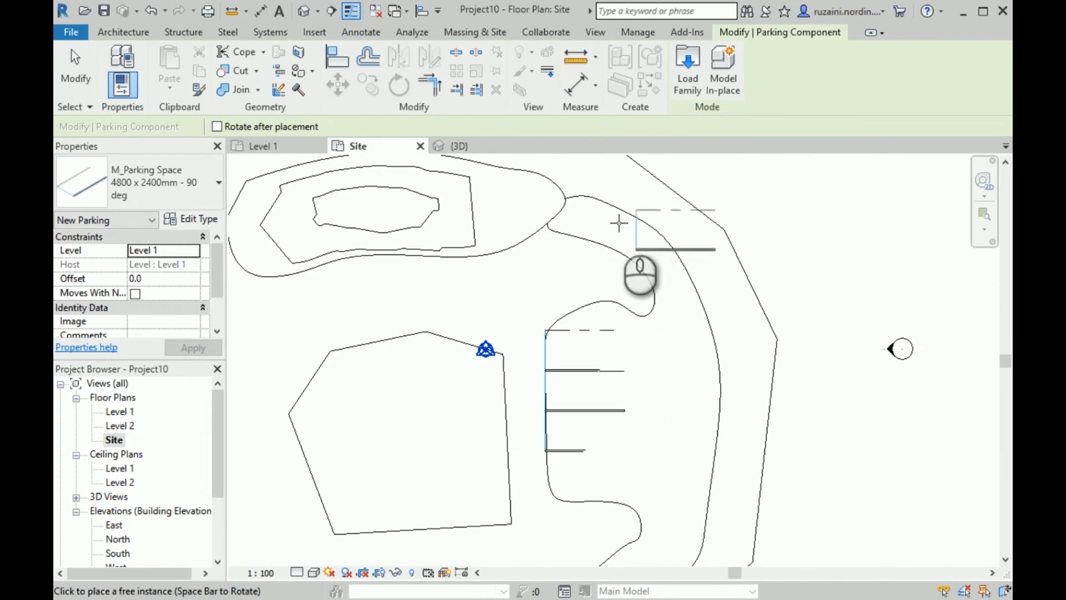
scroll(618, 211, up, 2)
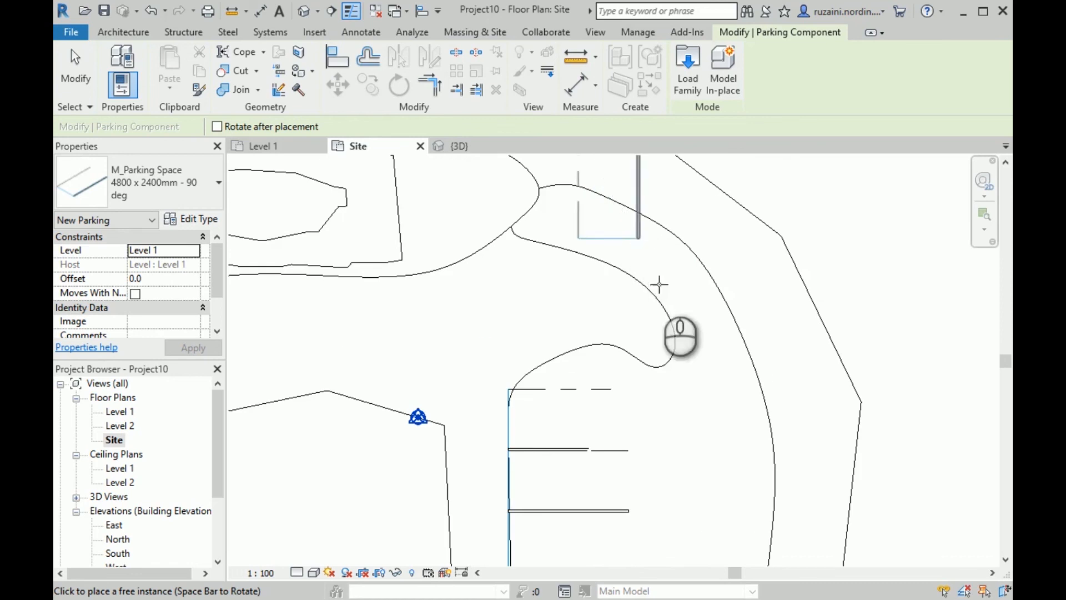
scroll(708, 400, down, 3)
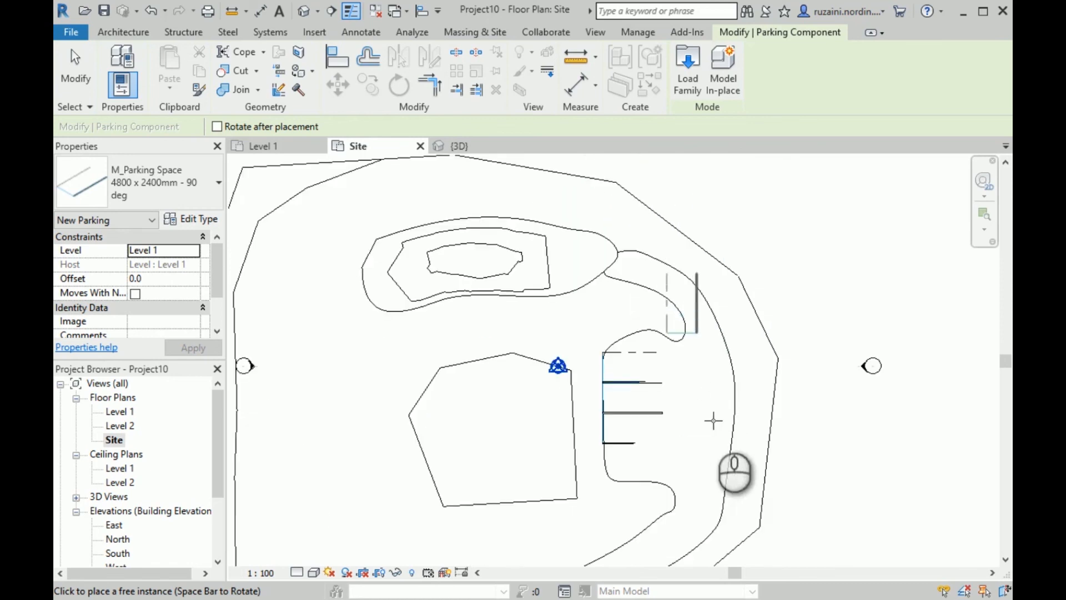
scroll(720, 441, up, 3)
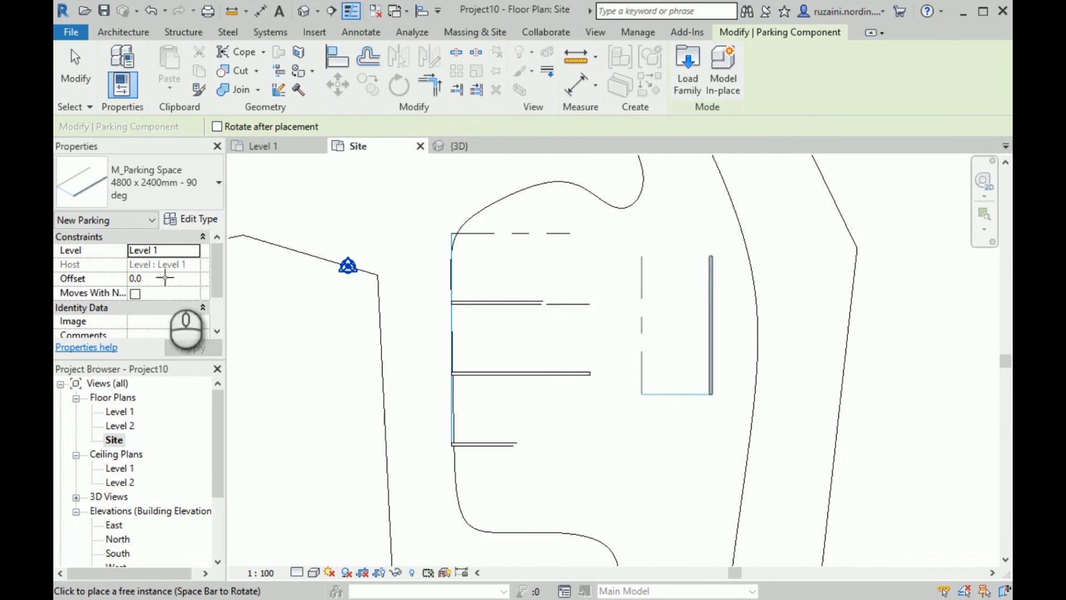
click(166, 185)
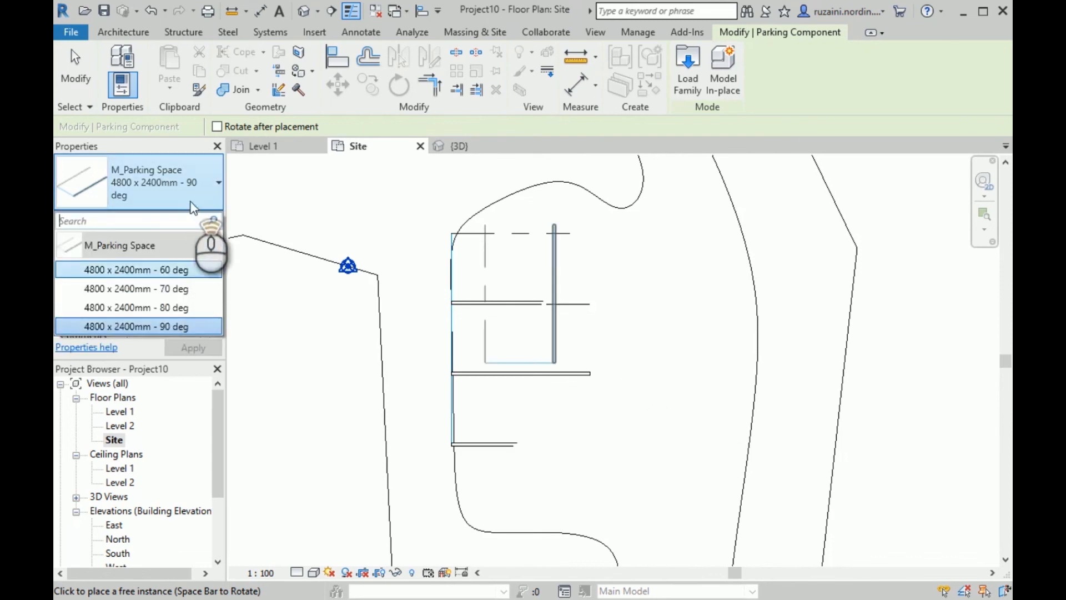
scroll(196, 195, down, 1)
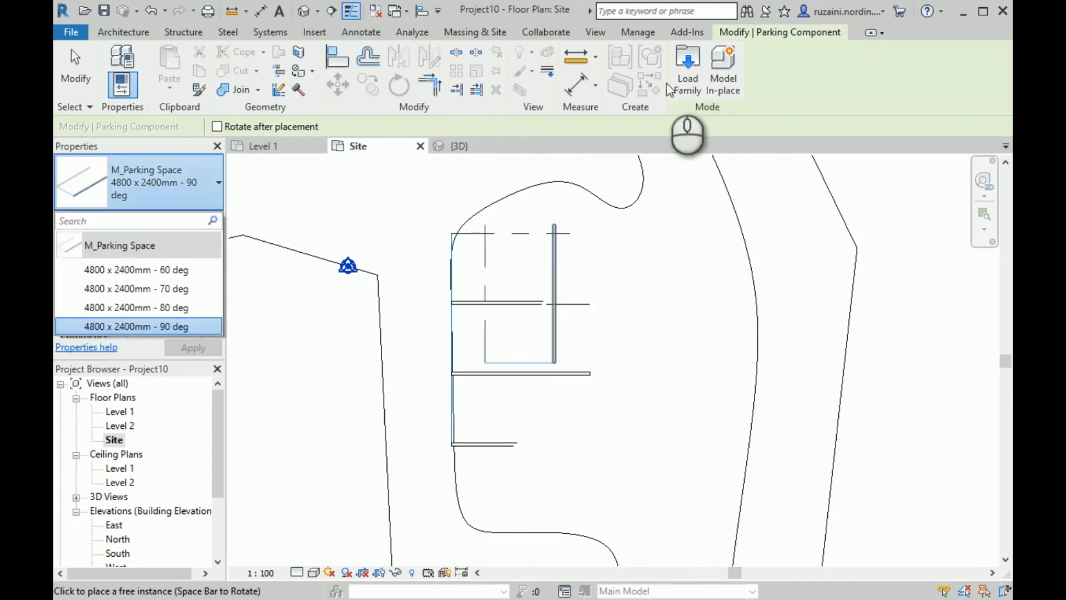
click(586, 35)
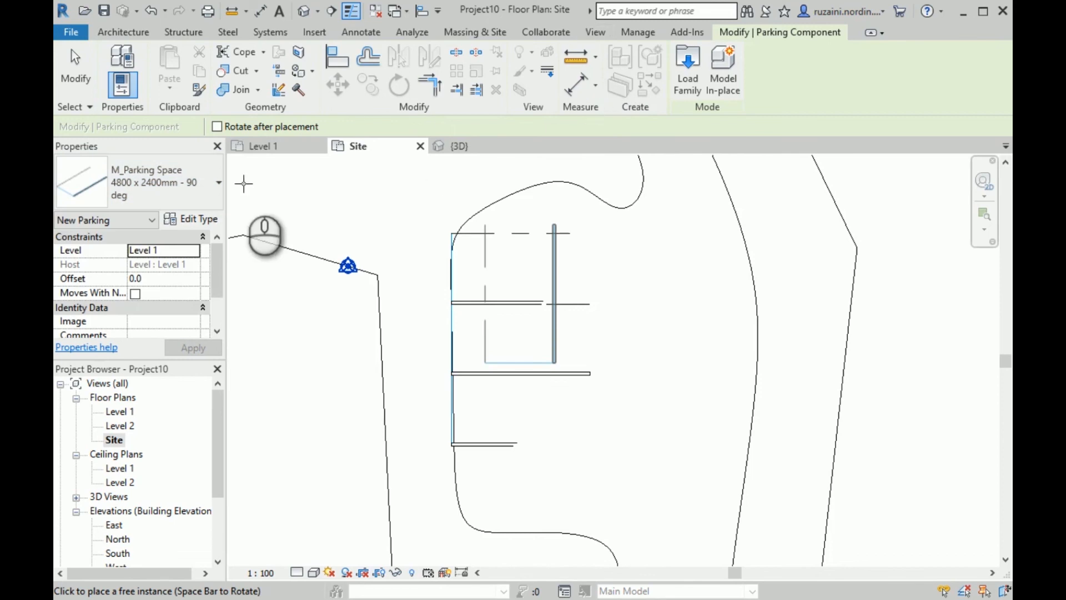
Load the M_Parking Island-Double Sided family from the Parking folder into the project
click(697, 75)
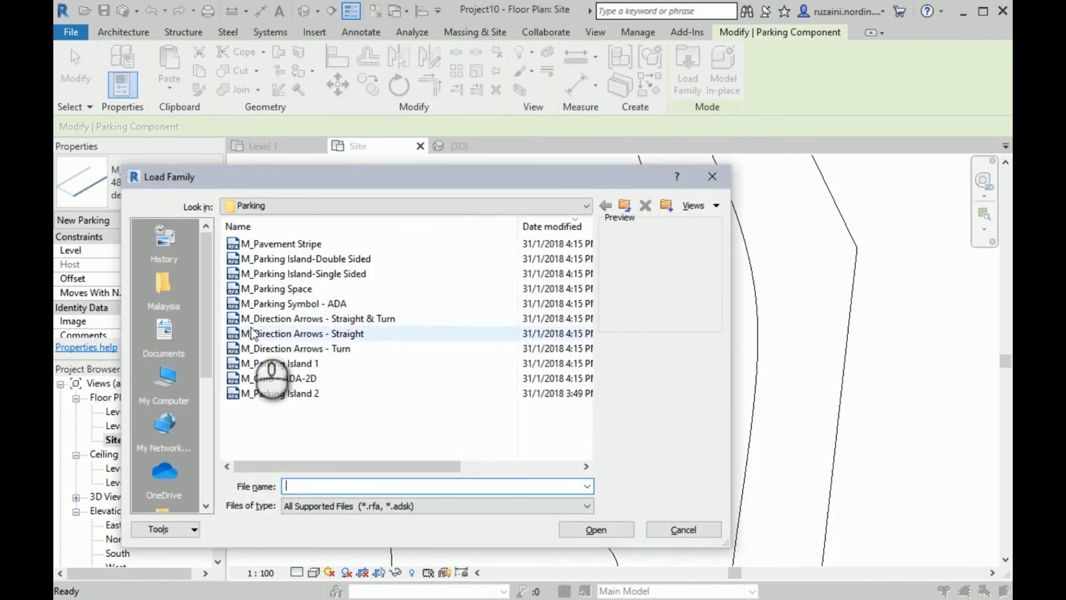
click(271, 274)
click(283, 258)
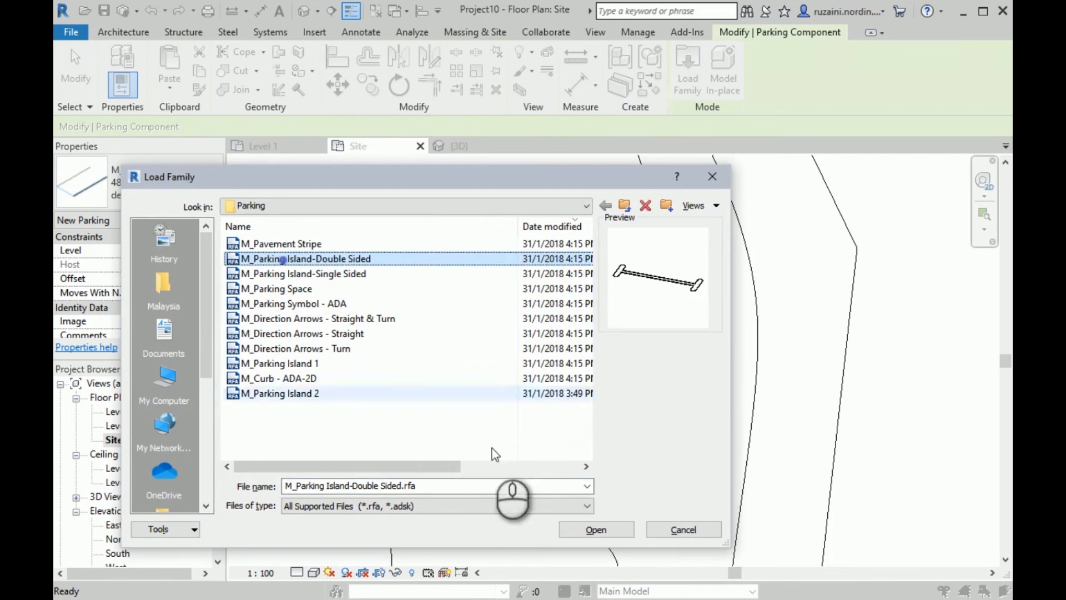
click(621, 528)
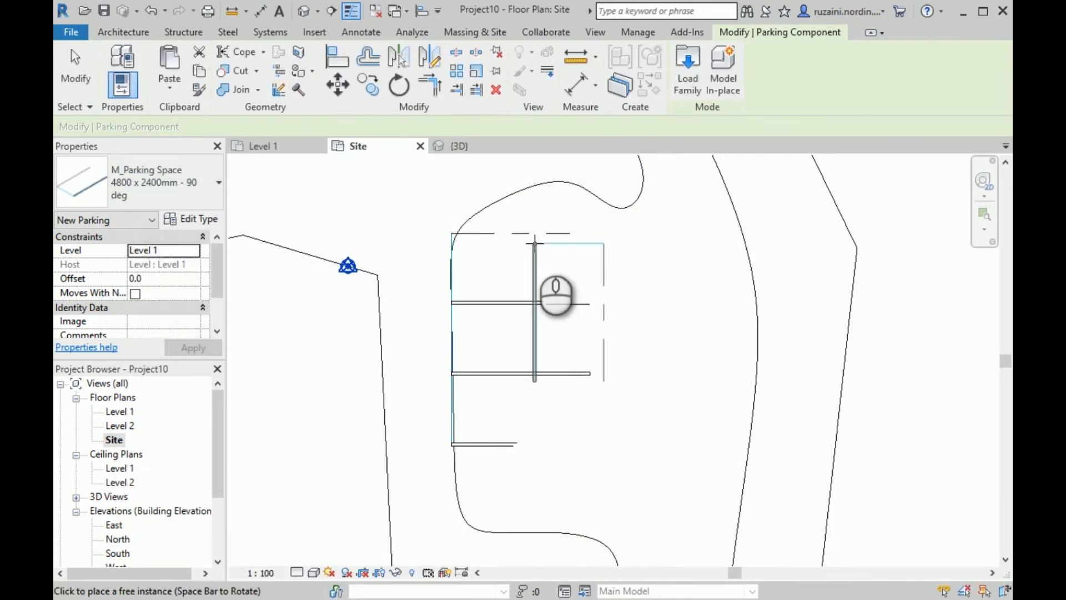
Place an M_Parking Island 1 site component, 12800 x 3000mm, on the driveway between the open ends of the parking spaces and the outer curve
click(473, 33)
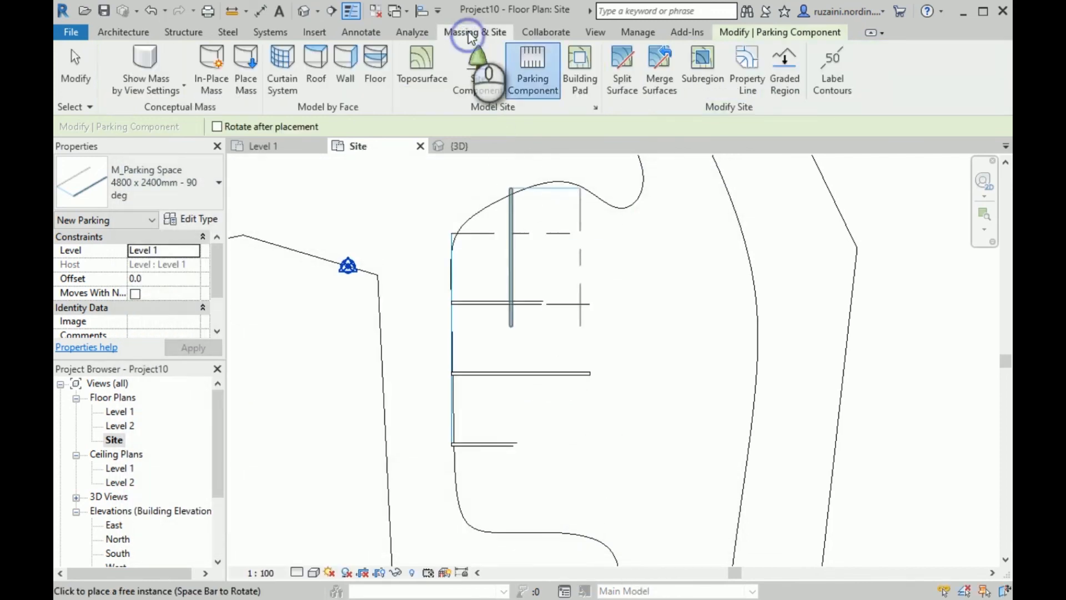
click(482, 83)
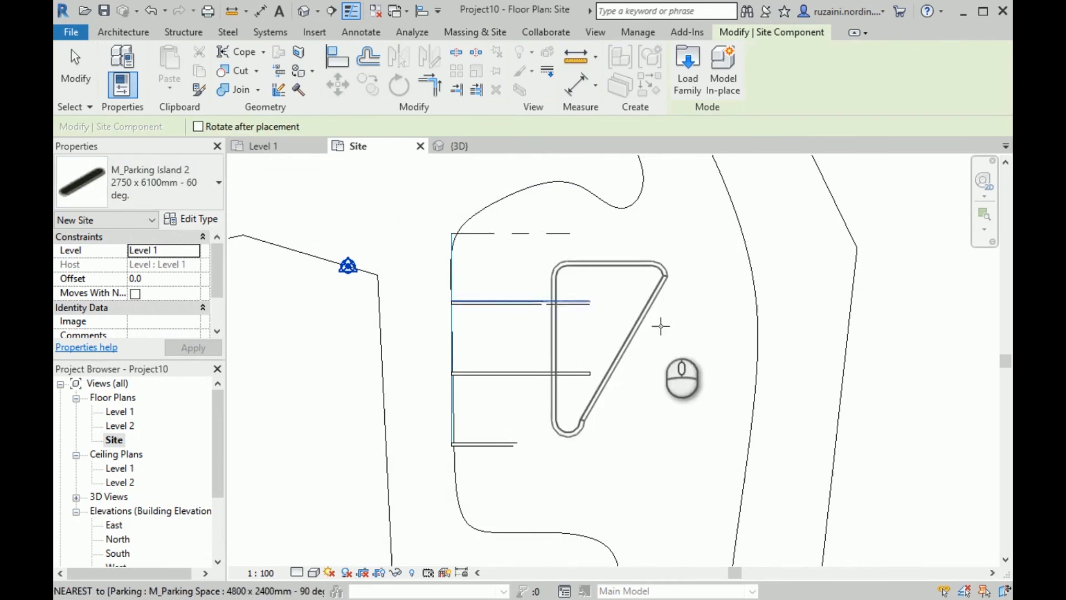
click(133, 186)
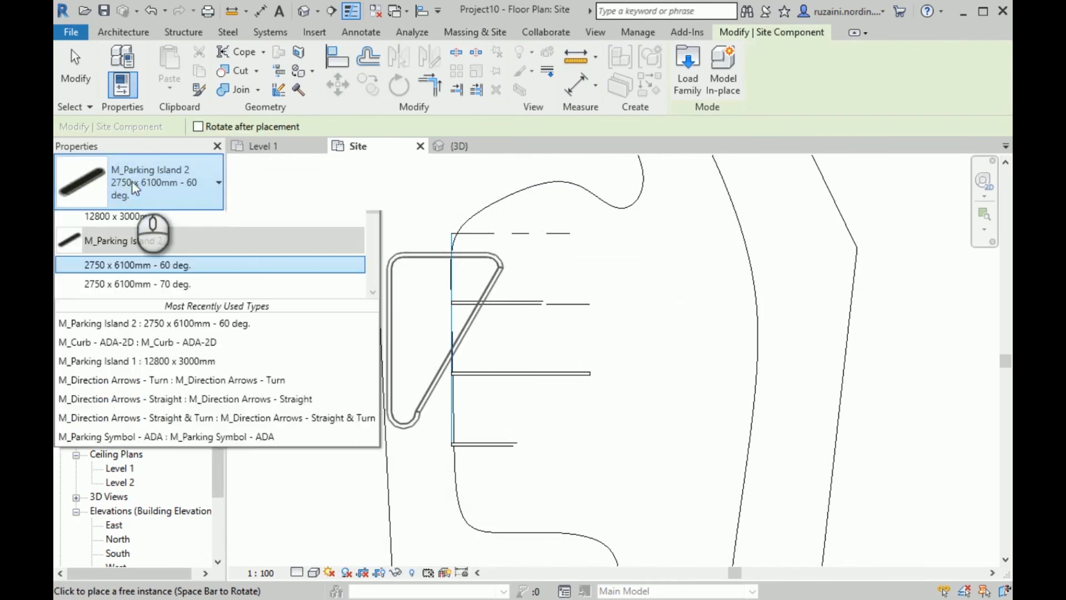
click(194, 282)
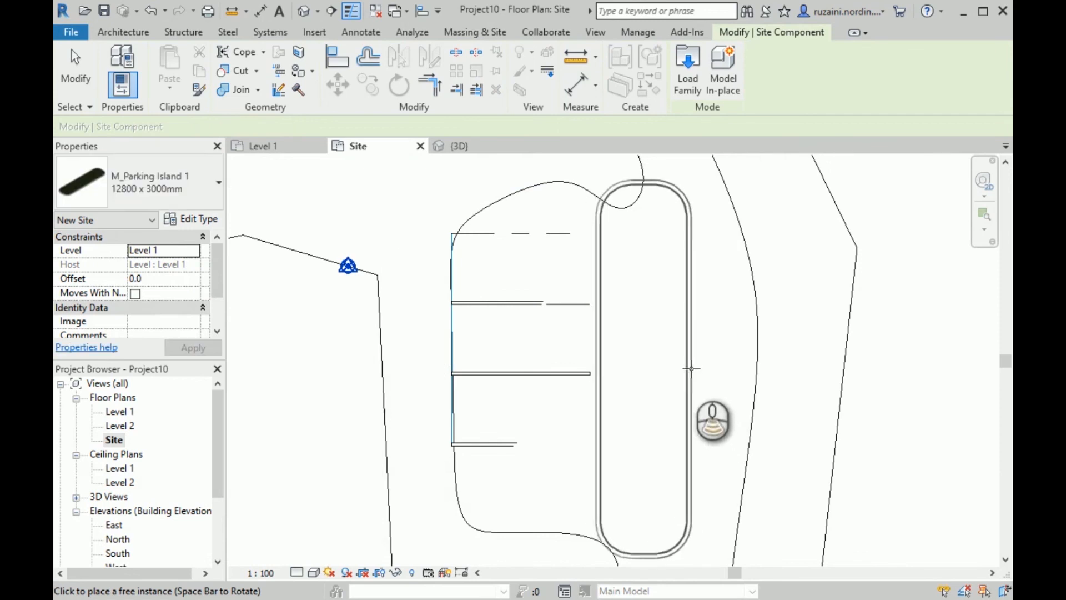
scroll(694, 372, down, 3)
scroll(676, 371, down, 3)
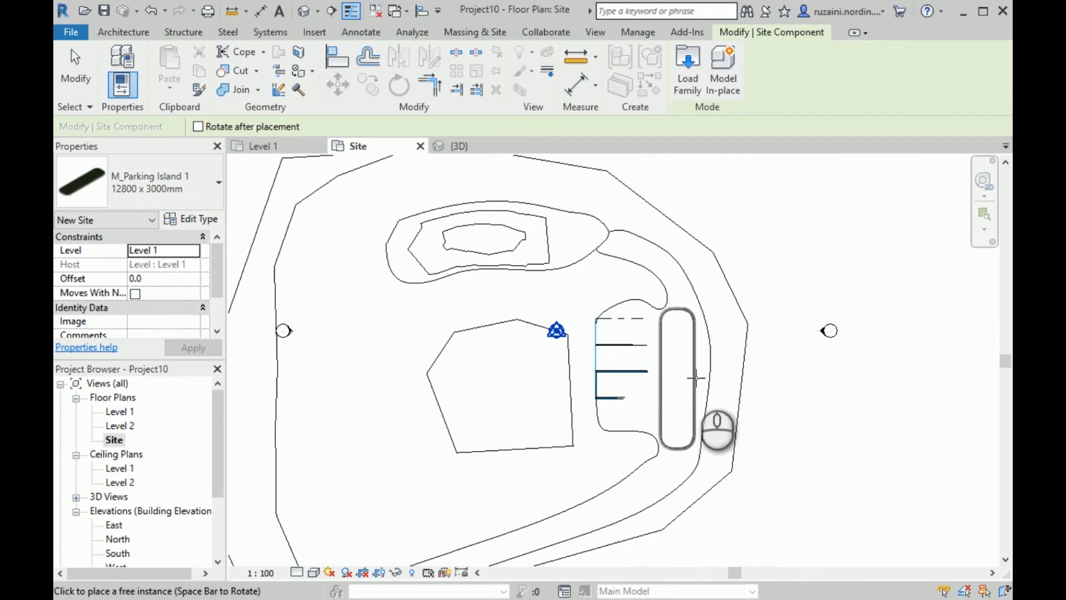
click(696, 377)
key(Escape)
scroll(670, 249, up, 5)
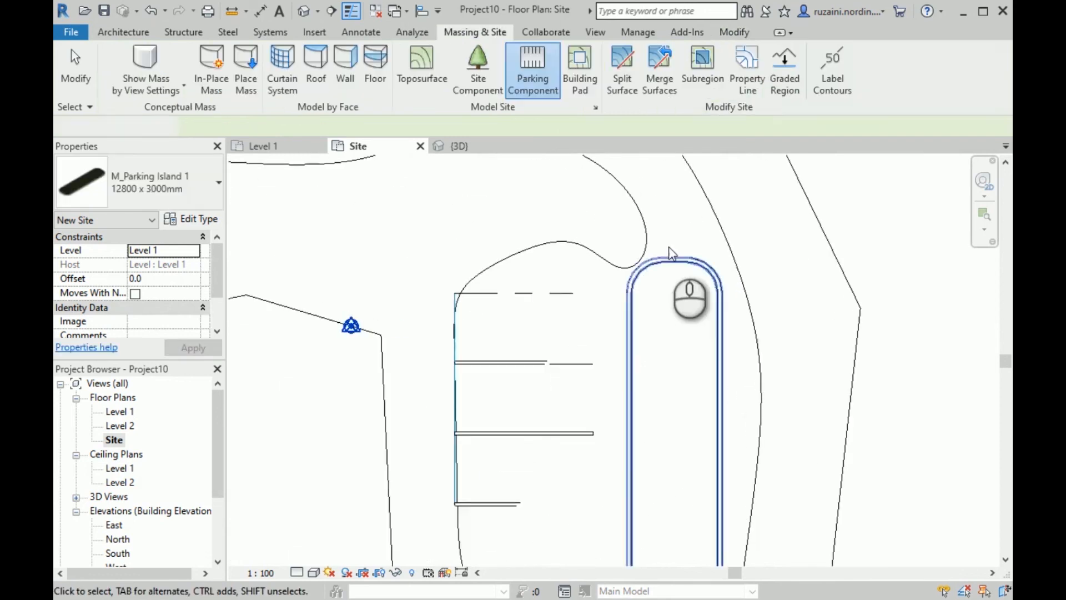
key(Escape)
scroll(674, 255, down, 4)
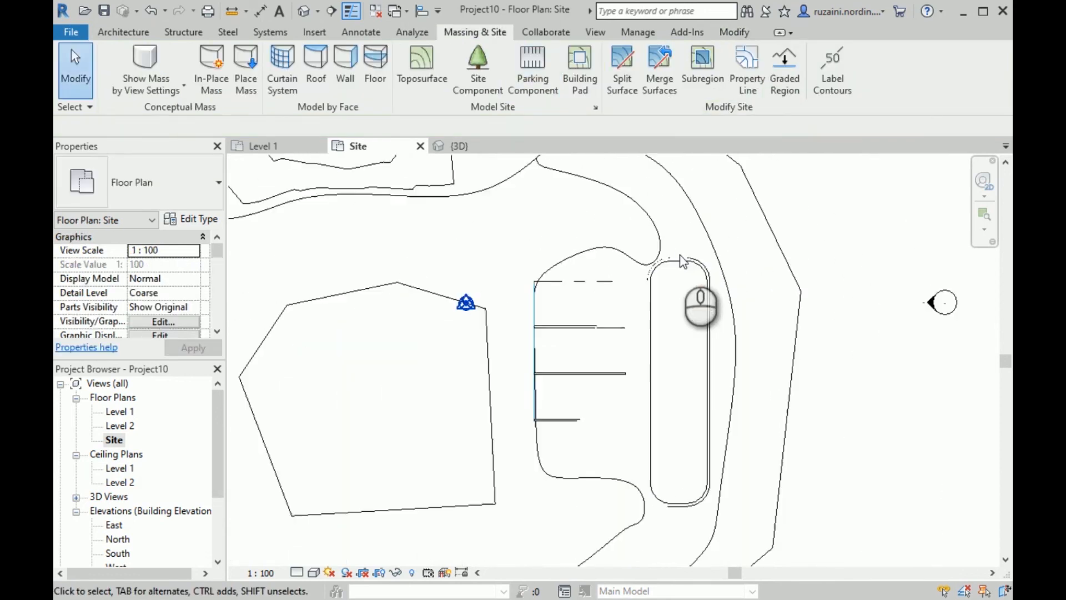
Edit the placed island's family so its extrusion and sweep display in Plan/RCP, Front/Back, Left/Right and when cut in Plan/RCP
click(653, 307)
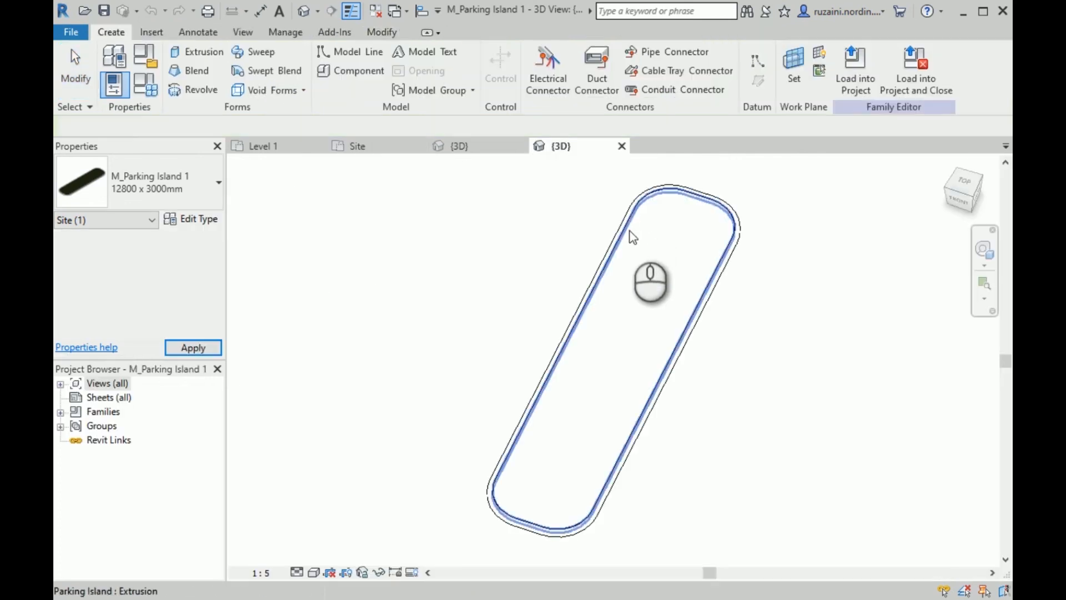
click(631, 236)
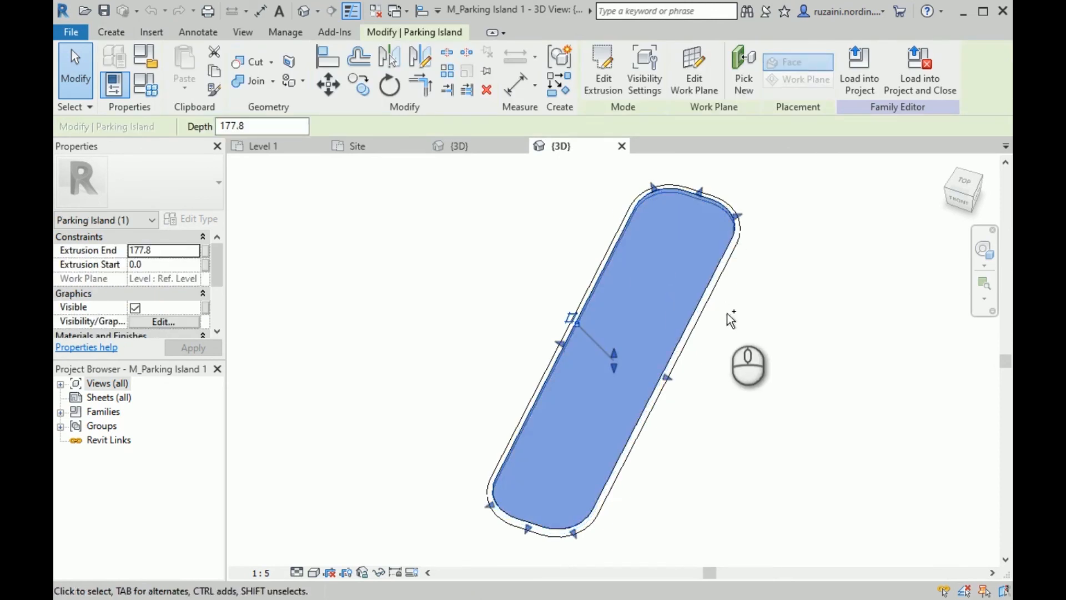
ctrl+click(708, 308)
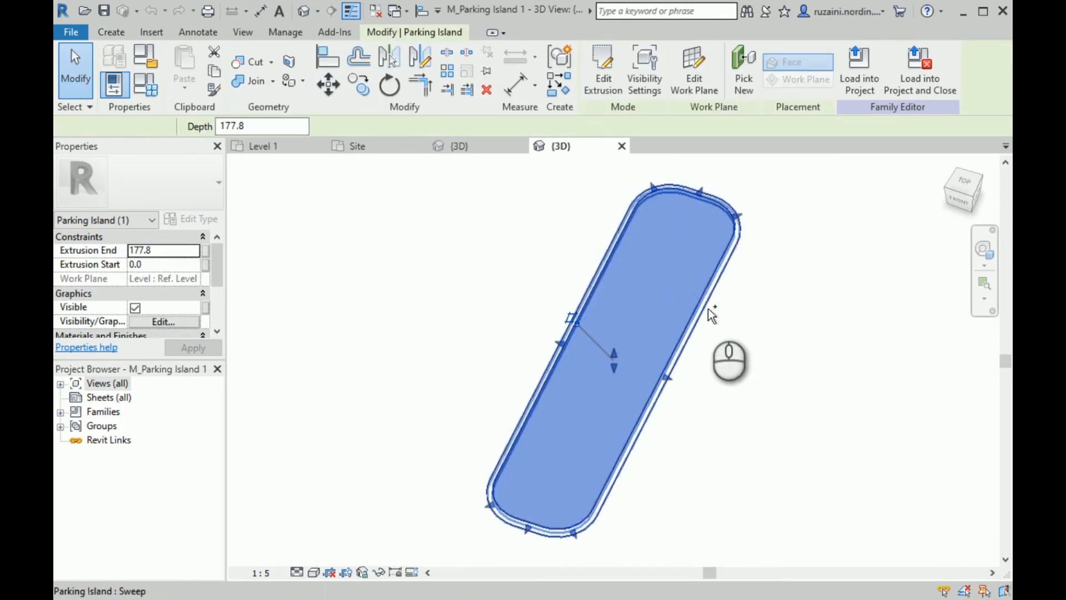
click(168, 293)
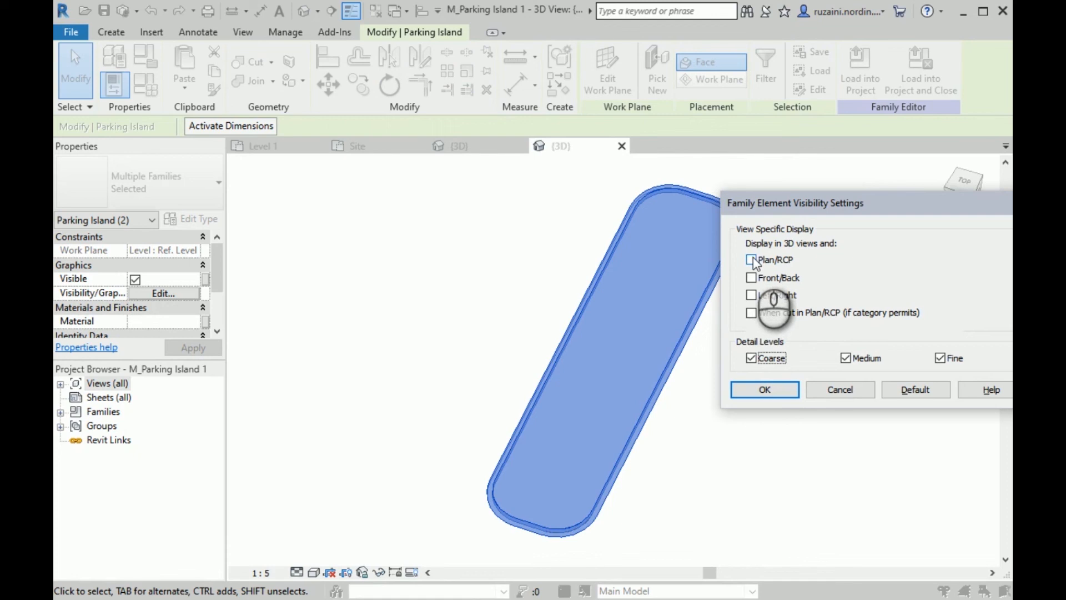
click(764, 392)
scroll(164, 300, down, 1)
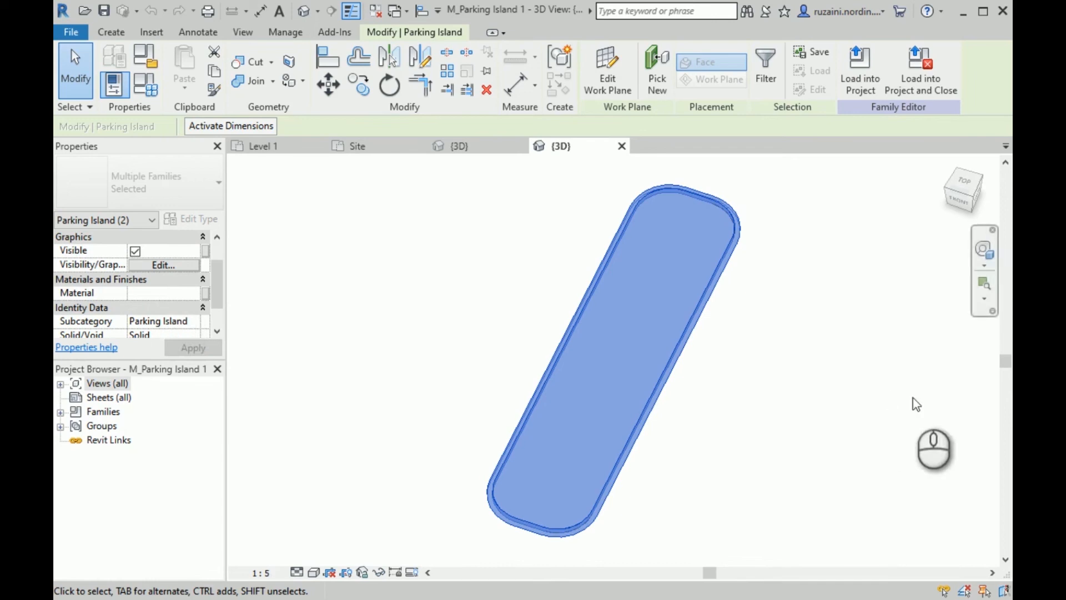
click(165, 266)
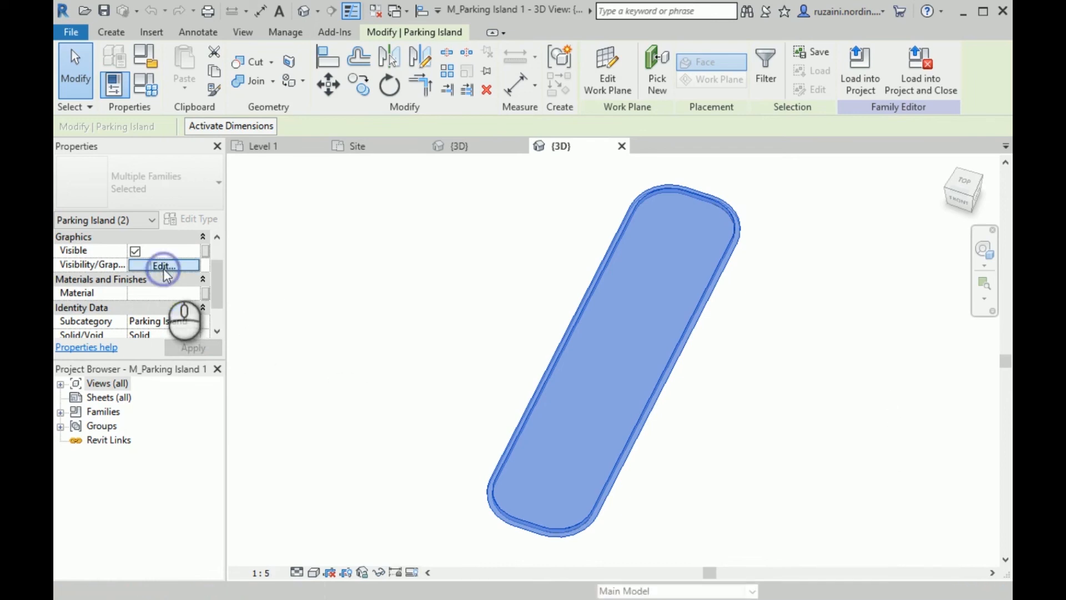
click(751, 260)
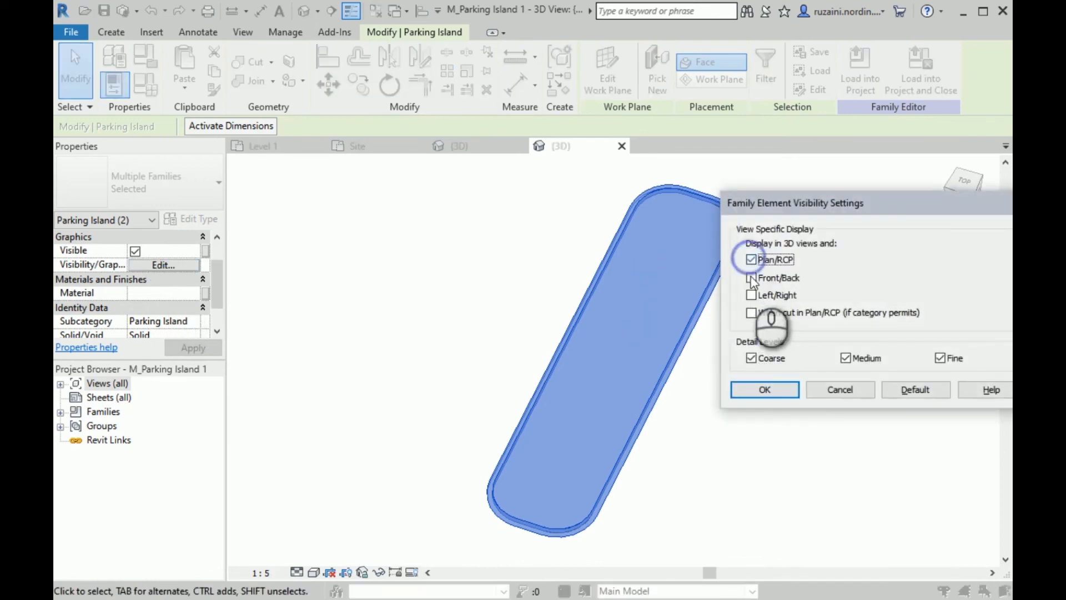
click(752, 278)
click(751, 295)
click(752, 313)
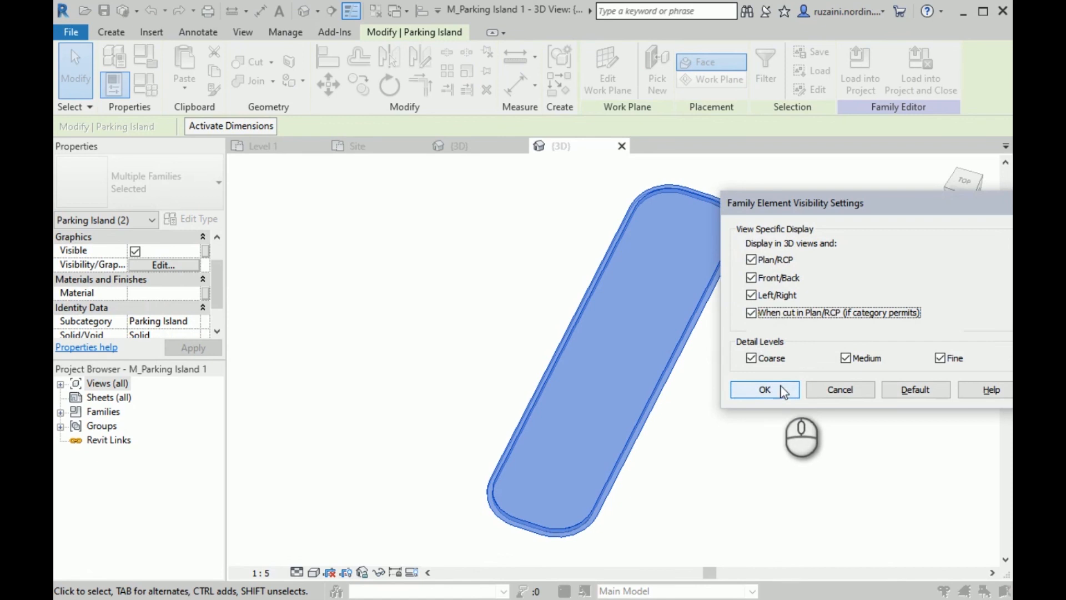
click(765, 390)
Load the edited island family into Project10, overwriting the existing version and its parameter values, and show the project's 3D view
click(860, 71)
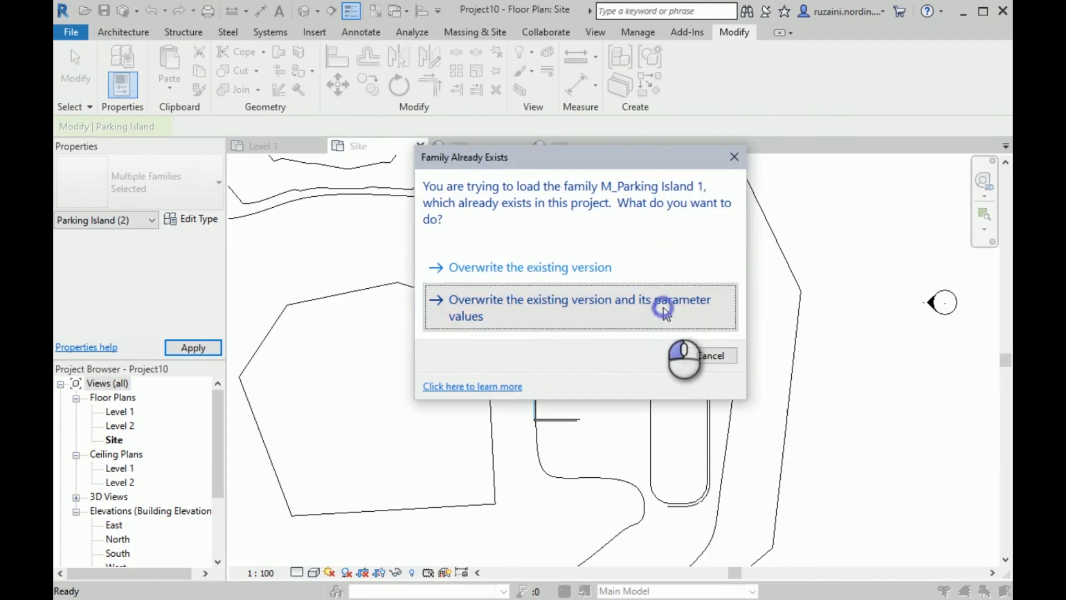
click(667, 314)
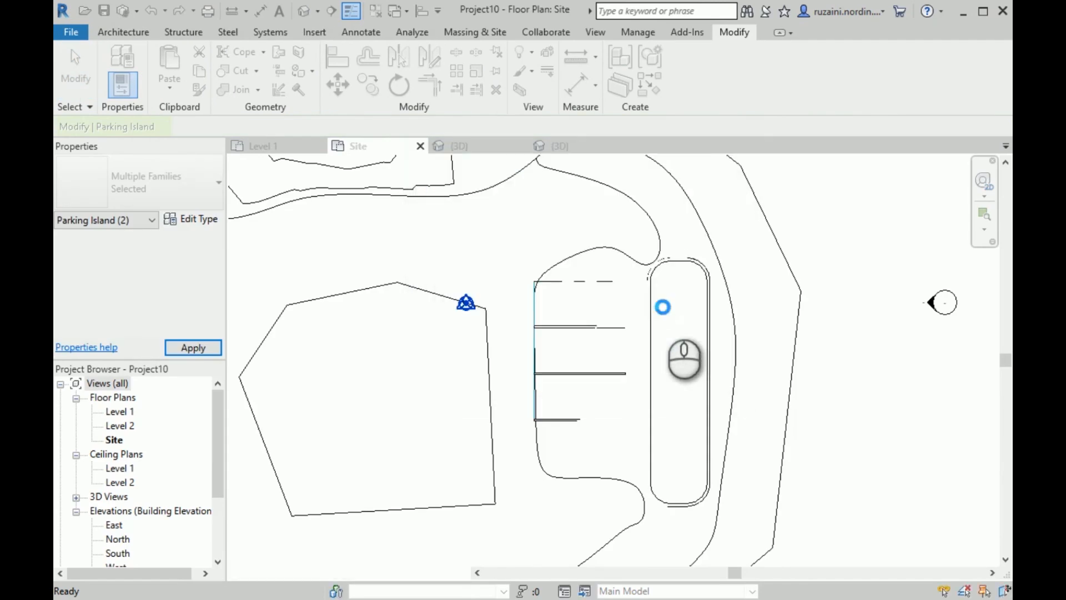
click(471, 154)
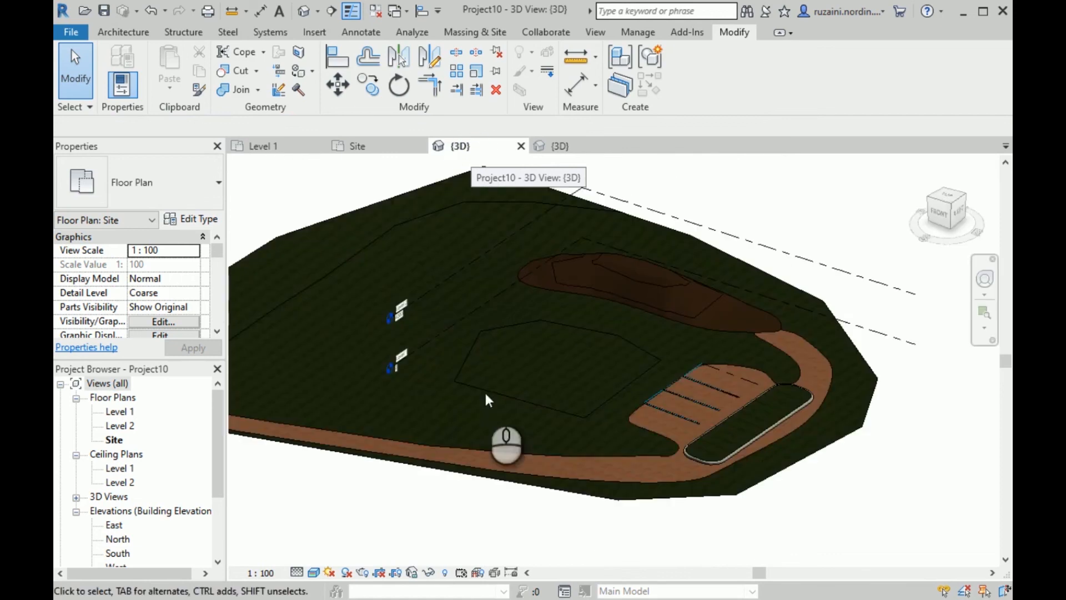
Examine the parking island's curb and grass surface up close on the driveway in the 3D view
scroll(762, 461, up, 3)
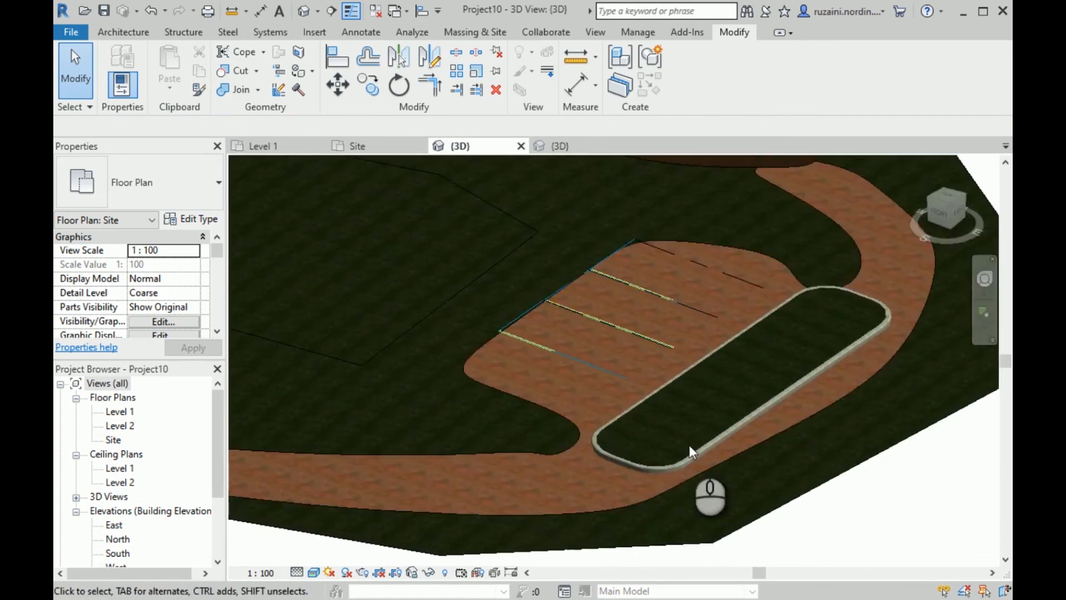
scroll(689, 445, up, 4)
scroll(605, 449, up, 2)
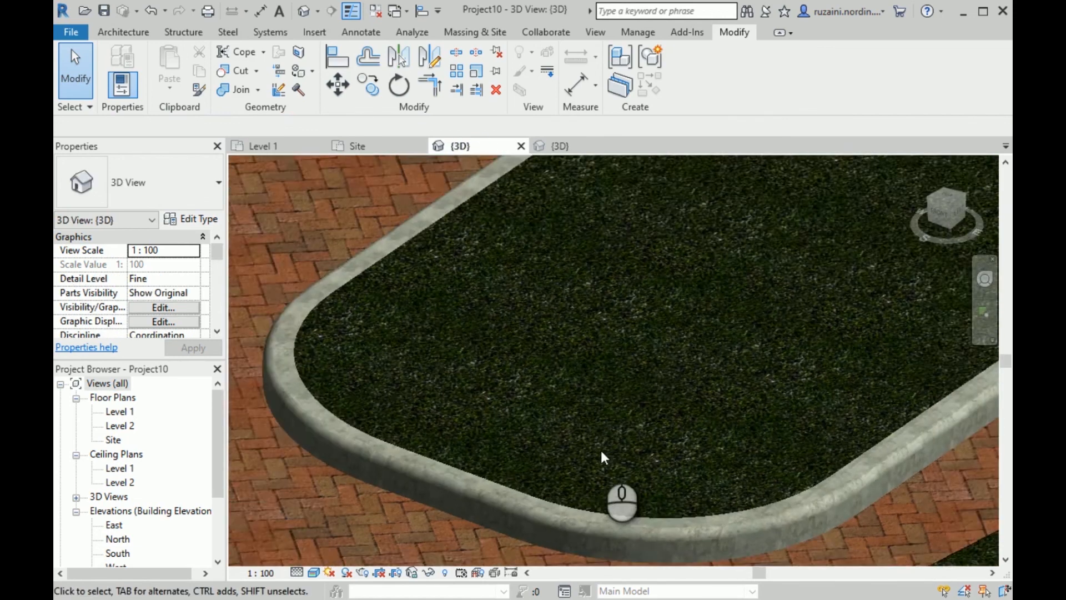
scroll(602, 453, down, 5)
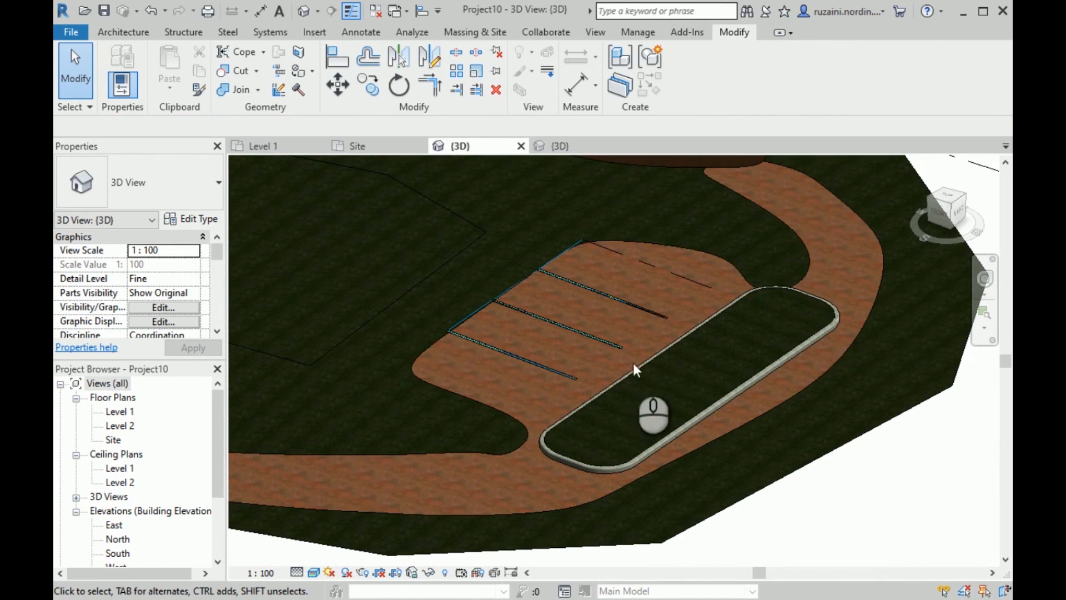
scroll(788, 295, down, 3)
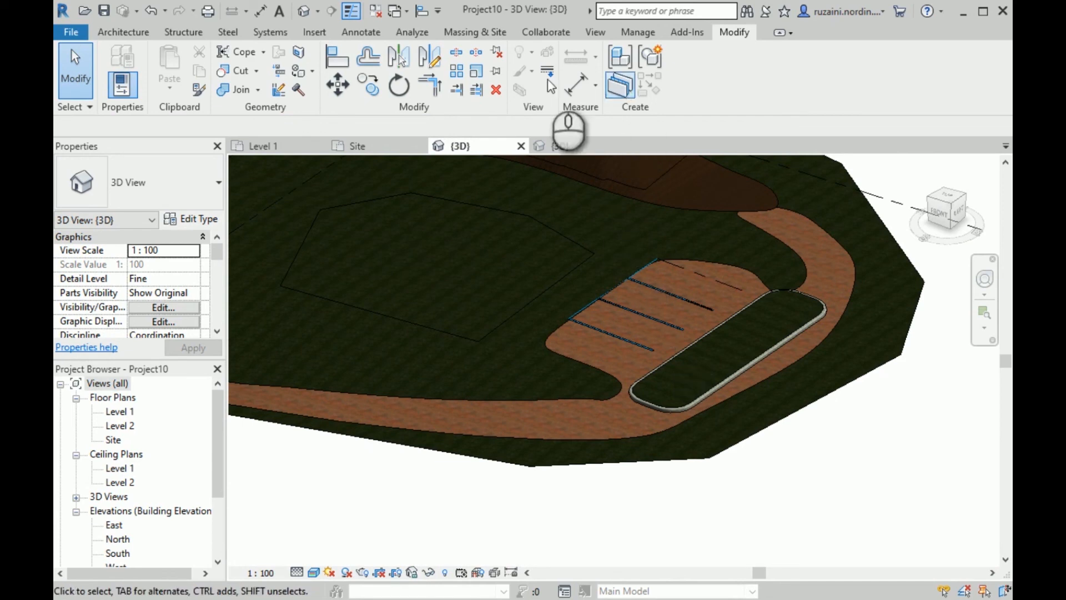
Place M_Parking Symbol - ADA site components in the two outermost parking bays in the Site floor plan
click(475, 32)
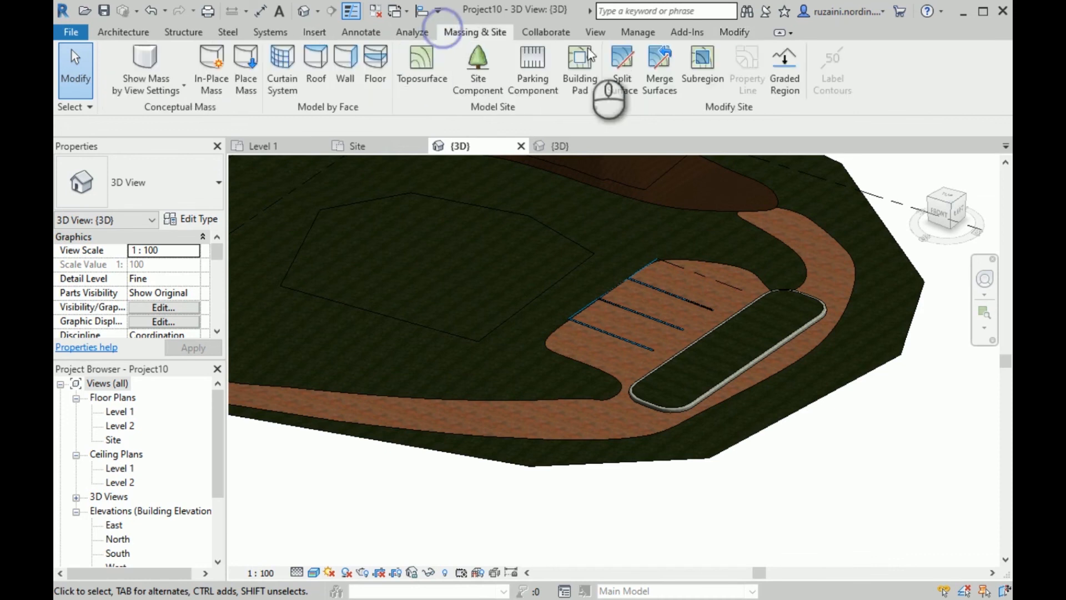
click(486, 92)
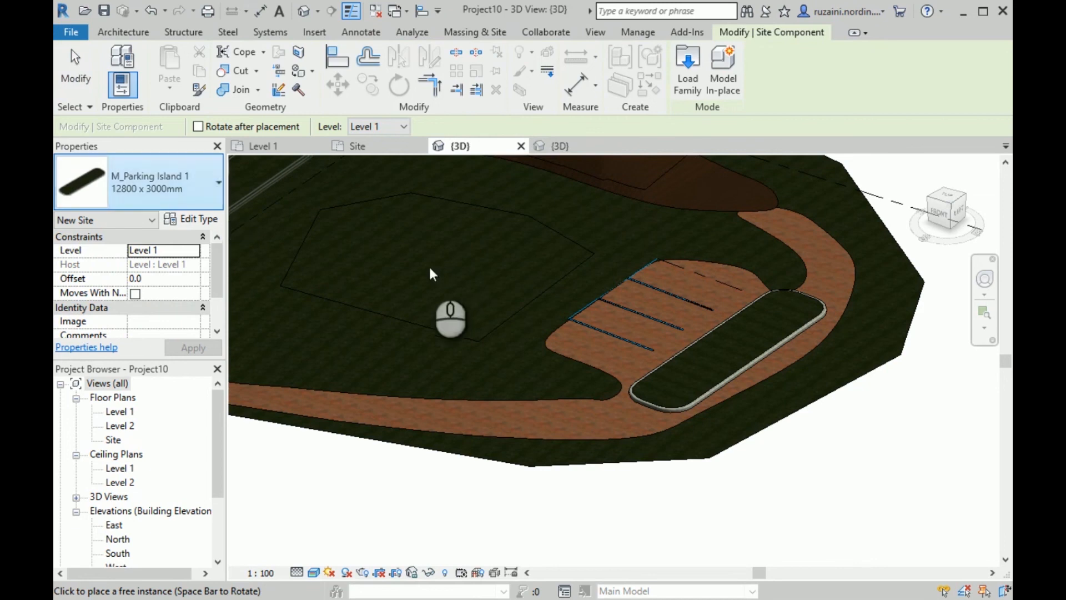
click(219, 186)
scroll(197, 322, down, 3)
scroll(203, 366, down, 6)
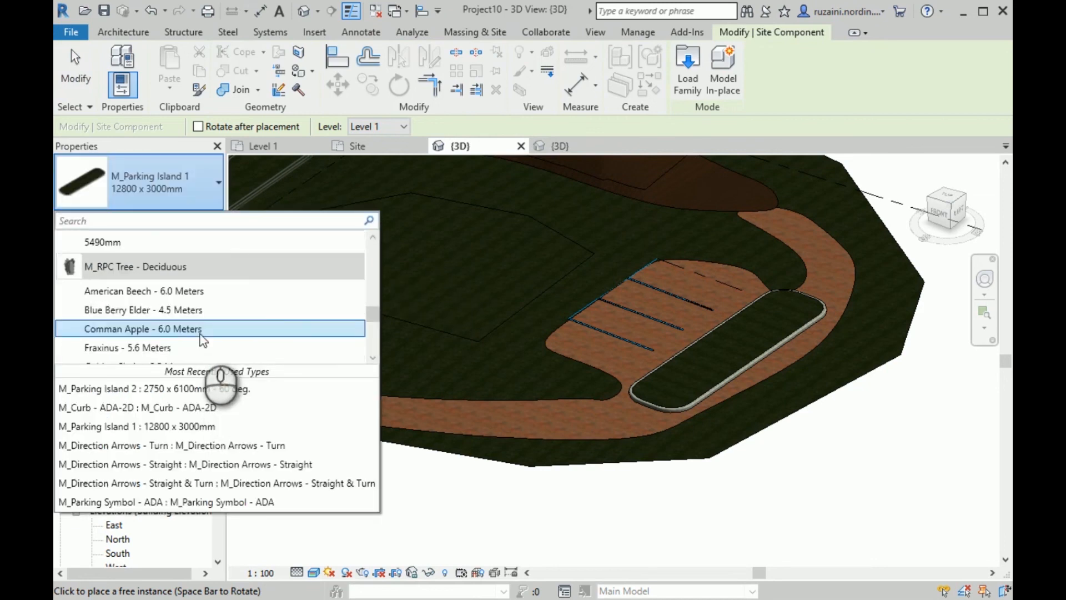
scroll(199, 333, up, 2)
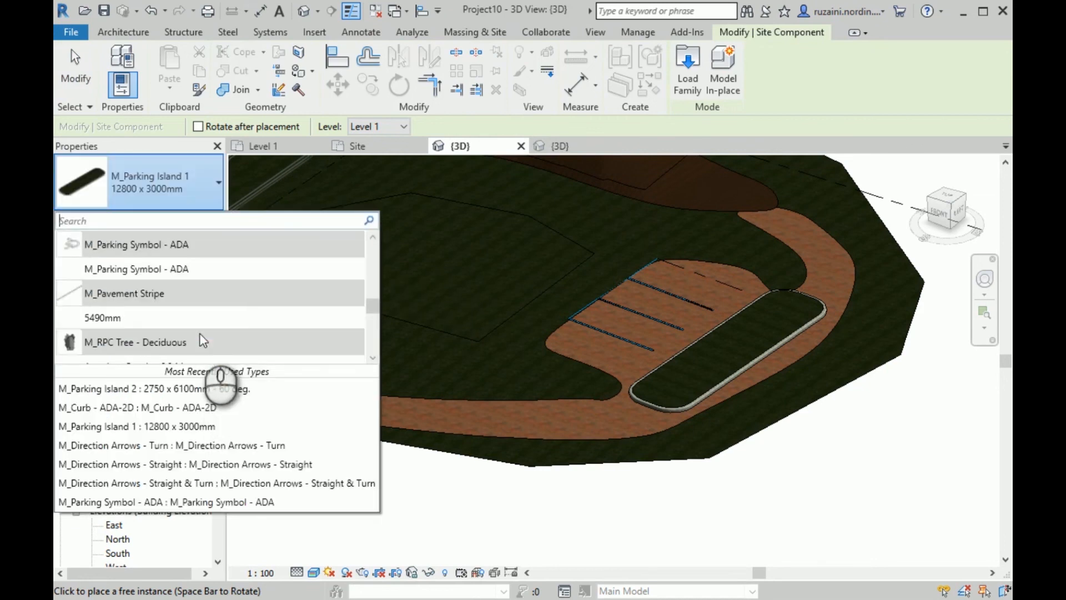
click(181, 269)
scroll(617, 321, up, 4)
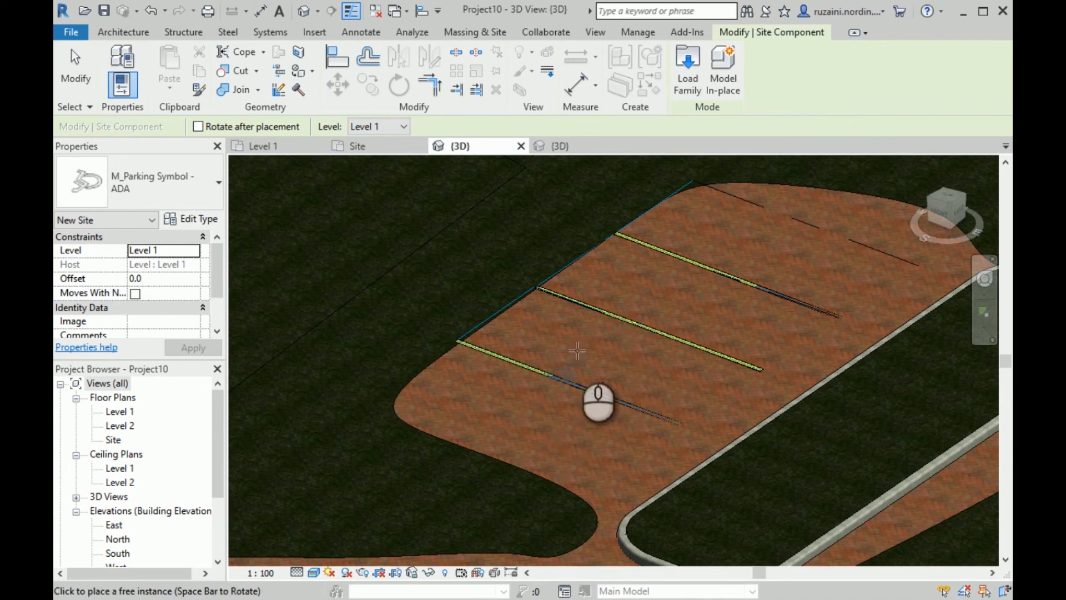
click(383, 146)
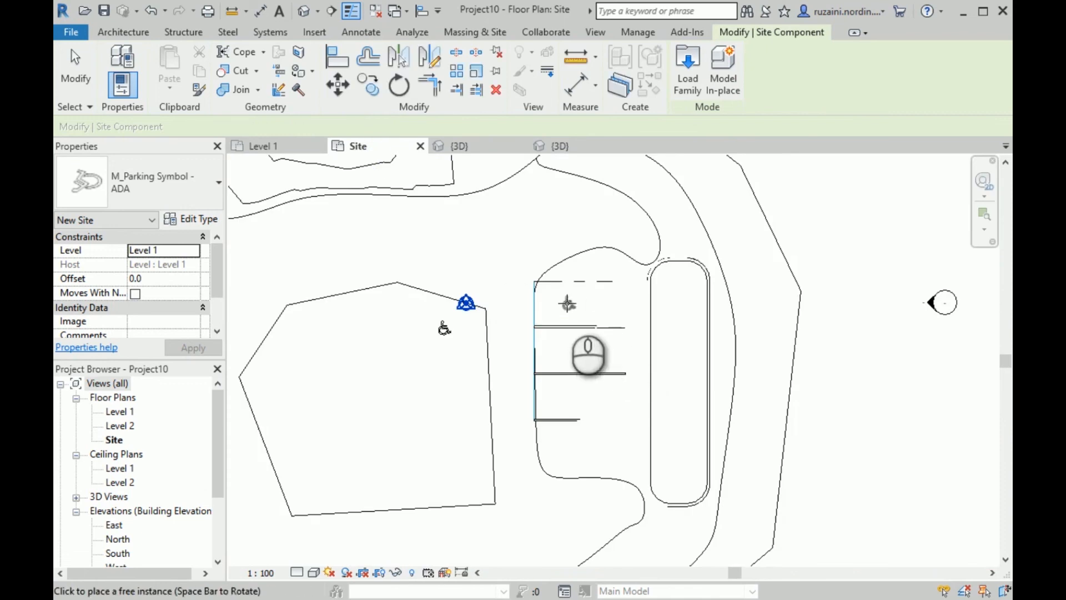
scroll(569, 305, up, 2)
scroll(528, 312, up, 1)
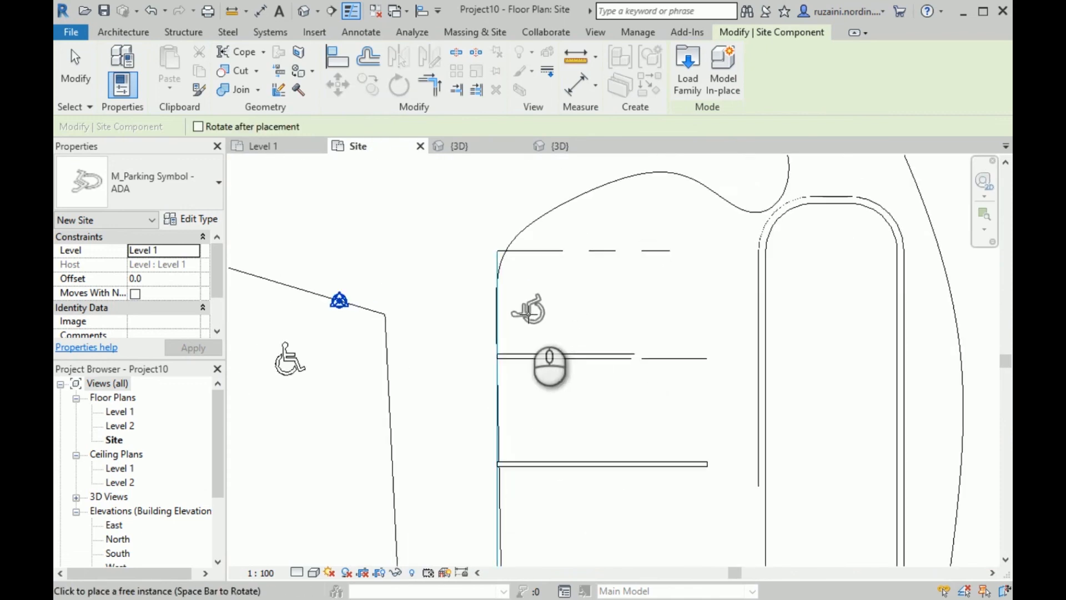
click(527, 313)
scroll(558, 250, down, 3)
click(555, 357)
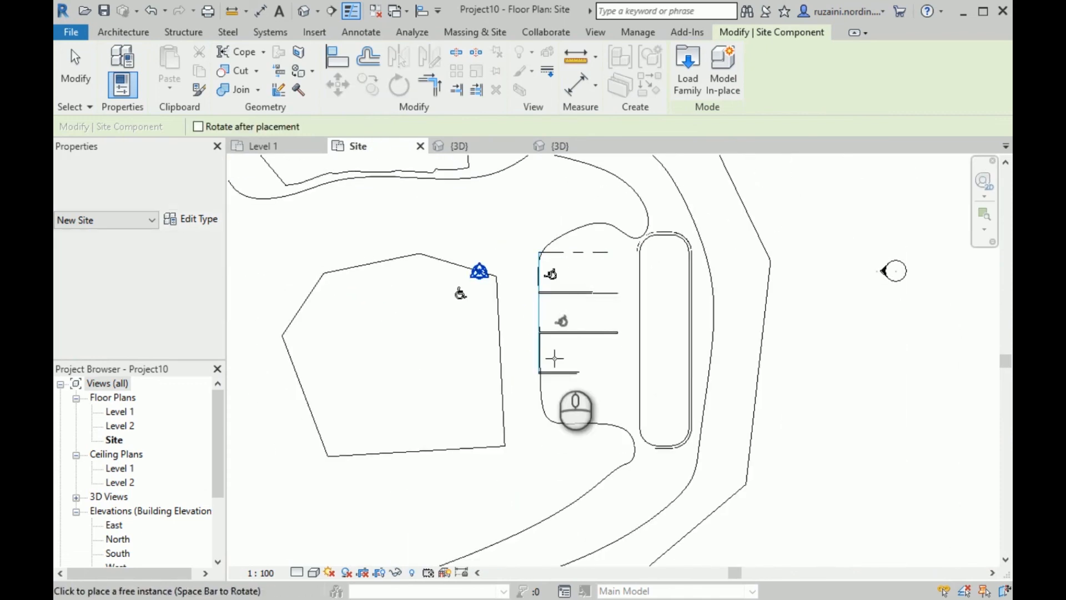
click(554, 395)
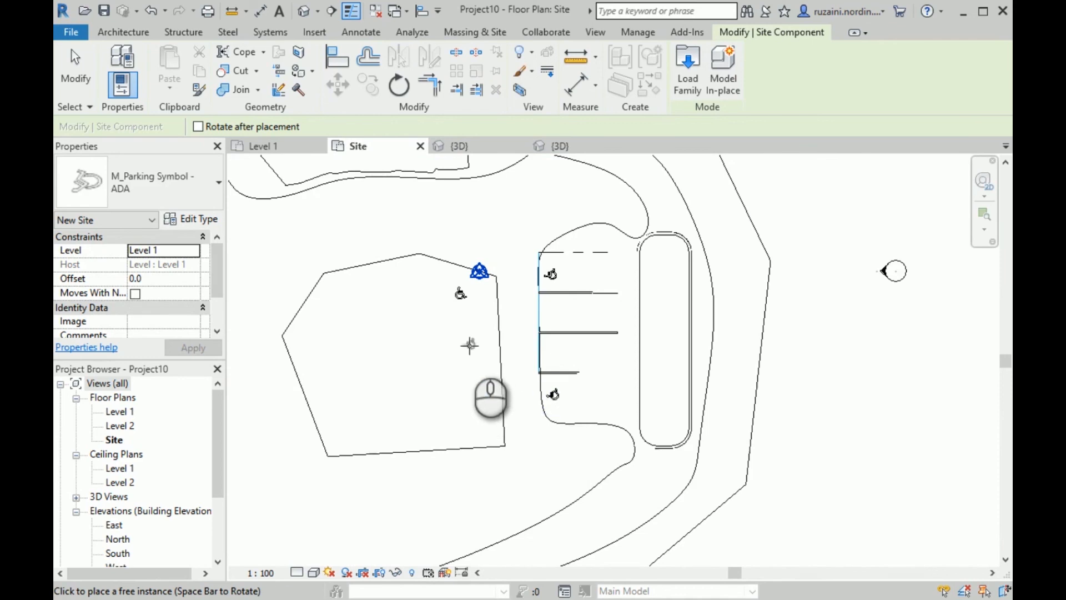
End the placement and delete the stray ADA parking symbol inside the building pad outline
key(Escape)
click(460, 294)
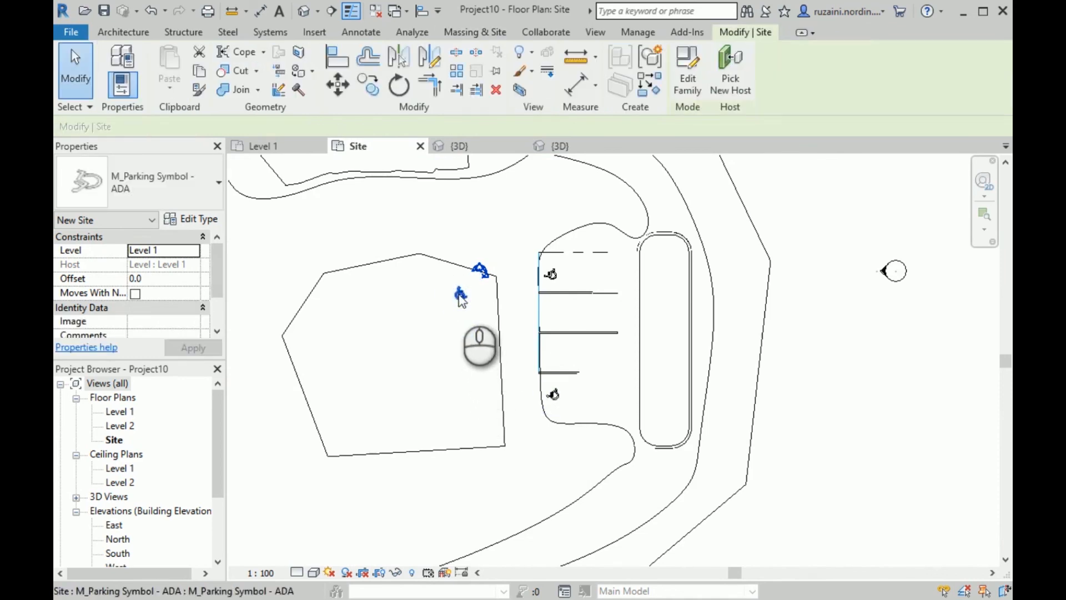
key(Delete)
click(462, 300)
Examine the ADA parking symbols on the brick paving in the 3D view
click(458, 145)
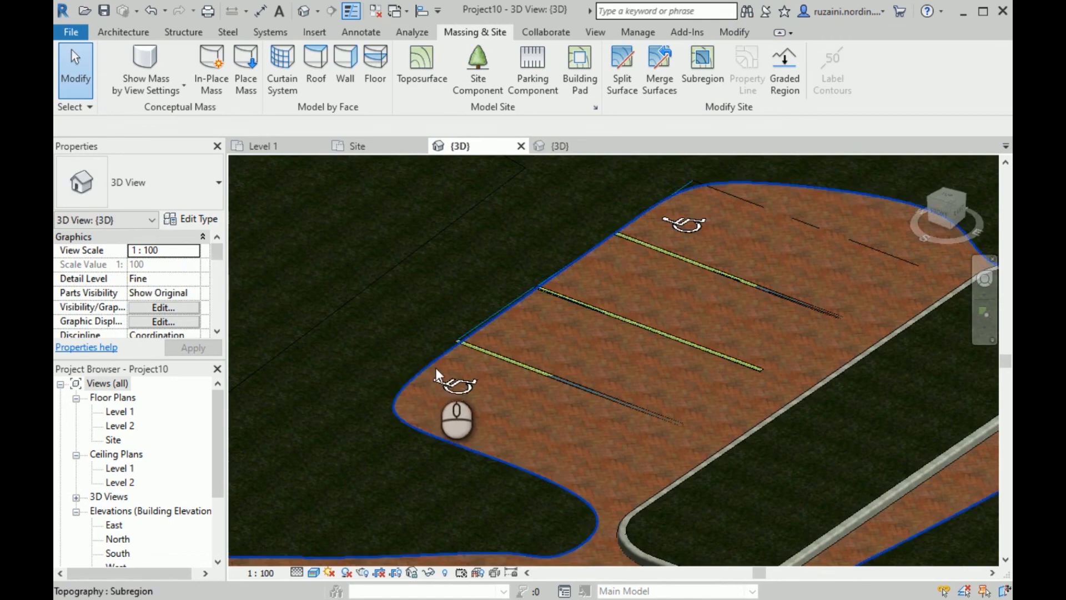
scroll(435, 368, up, 3)
scroll(435, 367, up, 4)
scroll(435, 368, down, 5)
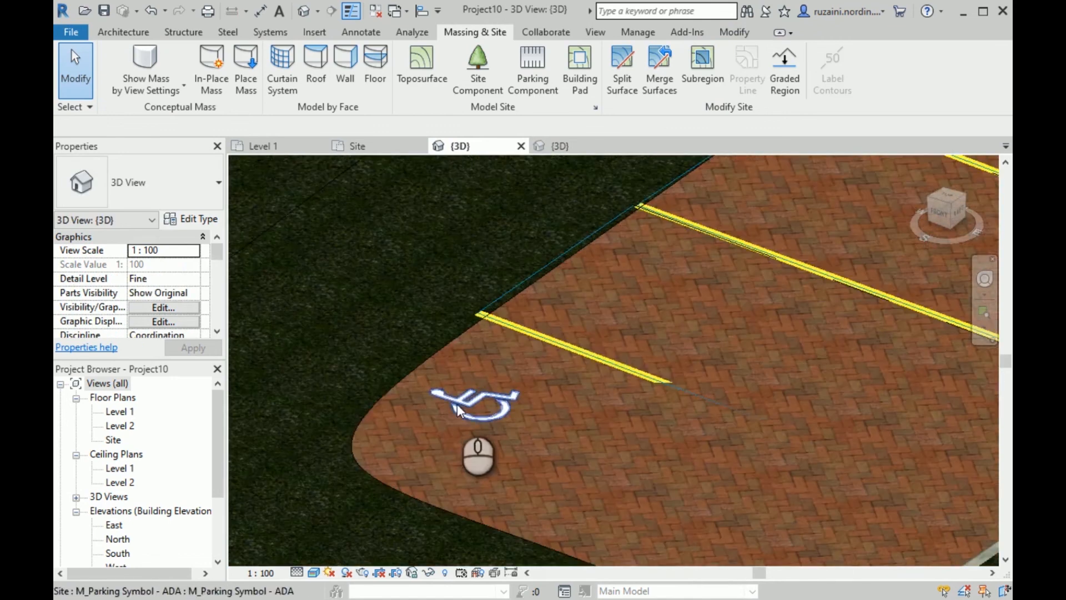
scroll(464, 425, up, 6)
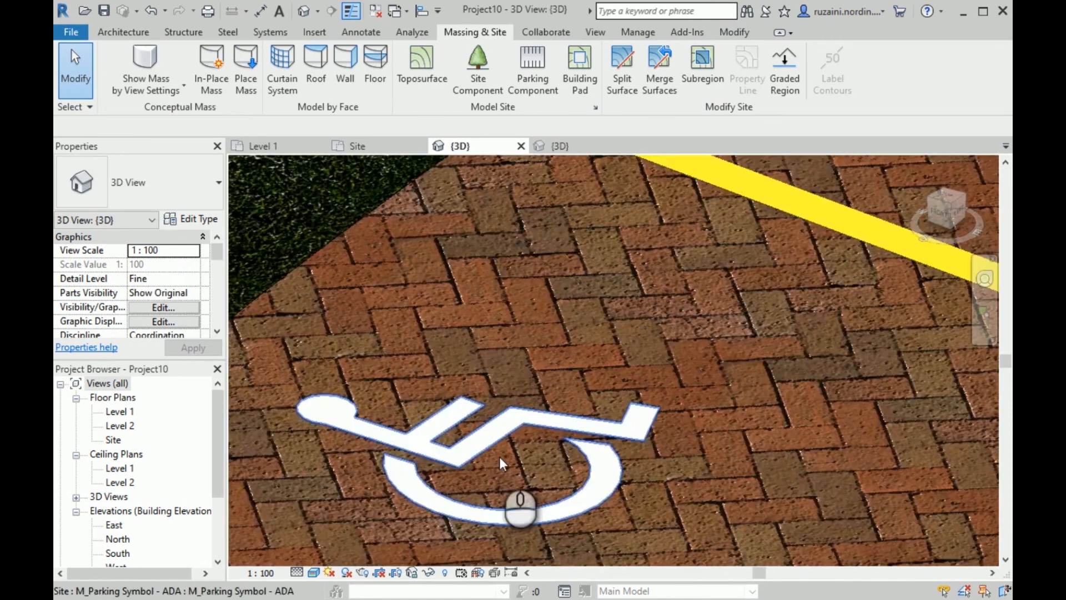
scroll(501, 463, down, 8)
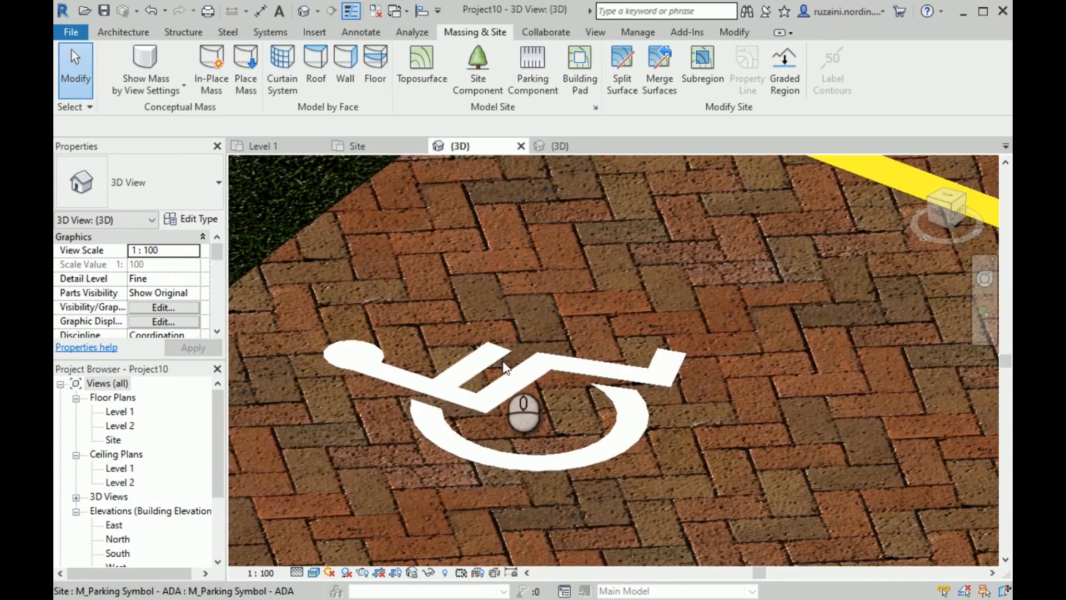
scroll(551, 365, down, 5)
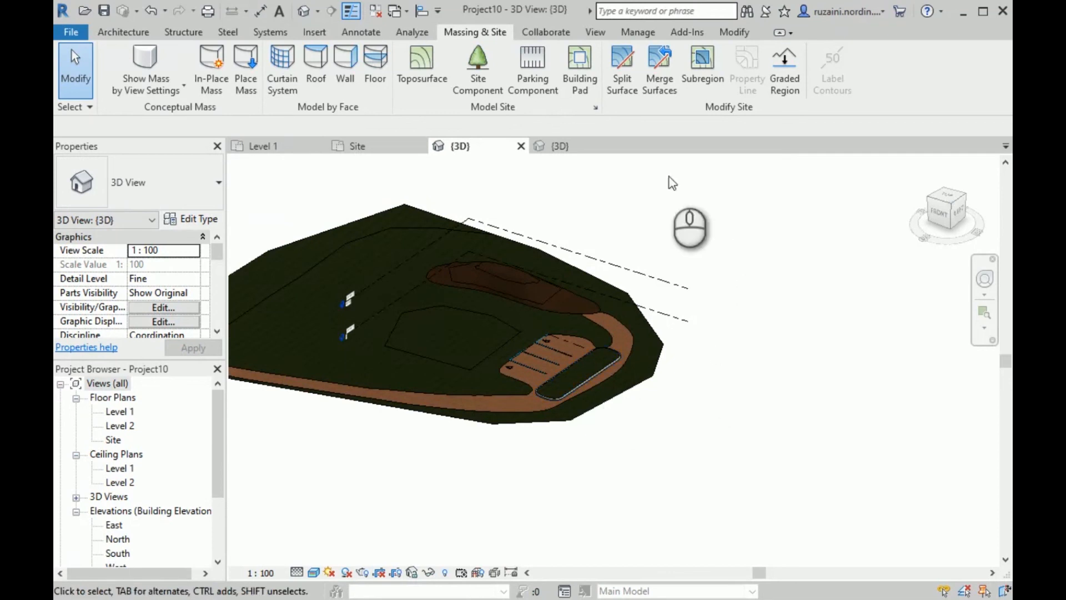
Place an M_RPC Tree - Deciduous, Golden Chain - 5.5 Meters, beside the upper end of the parking area in the Site floor plan
click(490, 88)
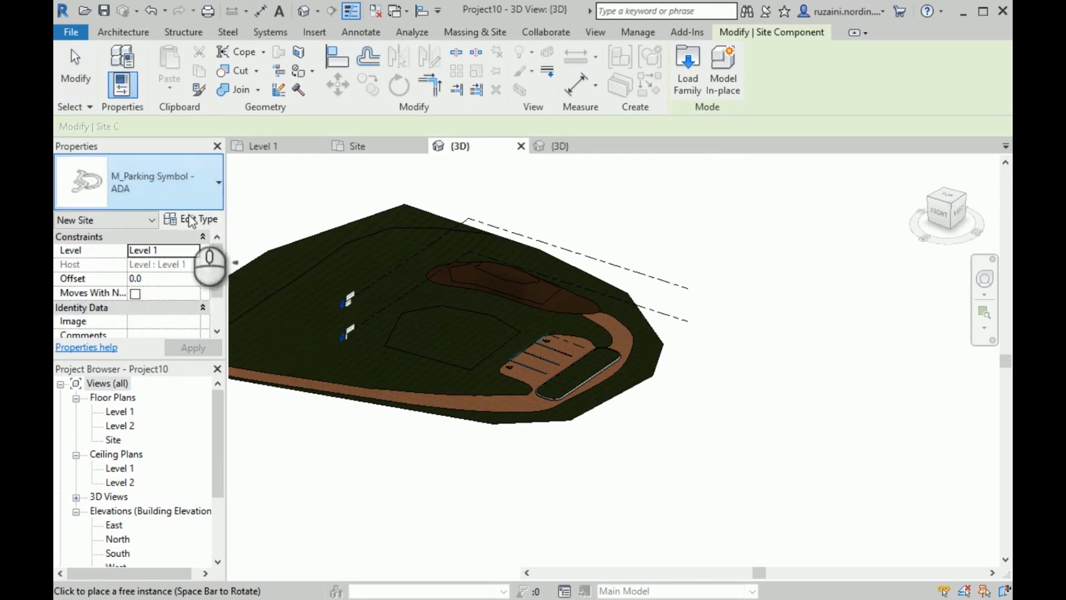
click(203, 188)
scroll(176, 329, down, 2)
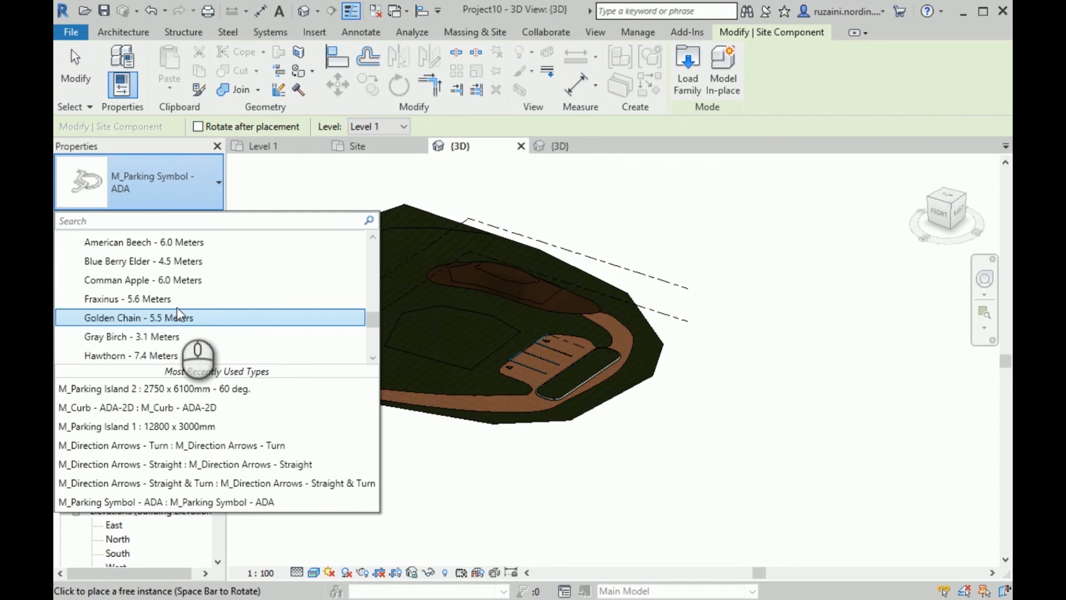
click(178, 317)
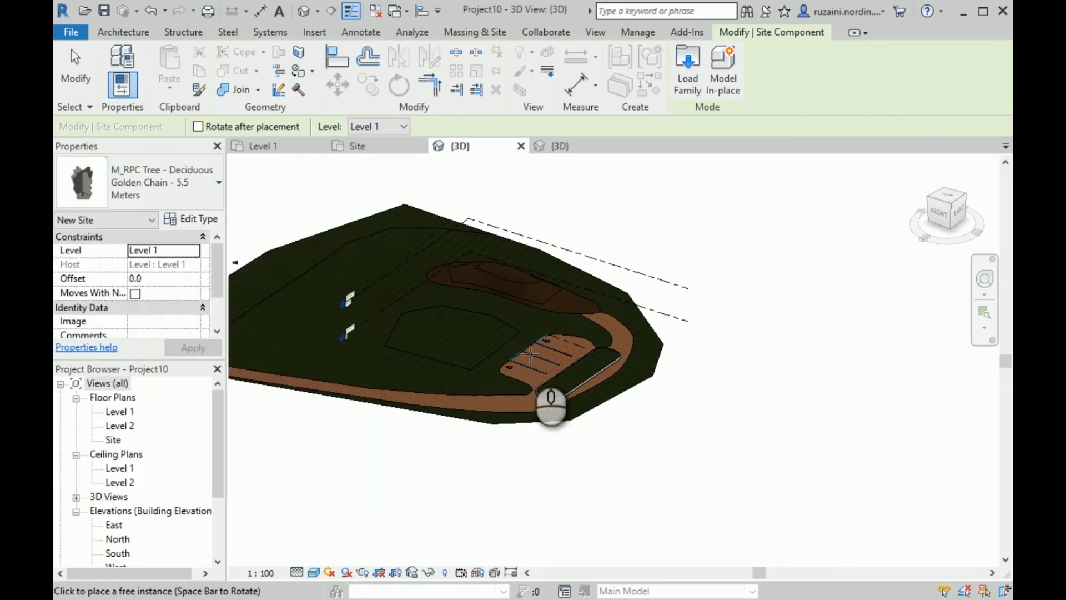
scroll(530, 348, up, 3)
scroll(530, 348, up, 3)
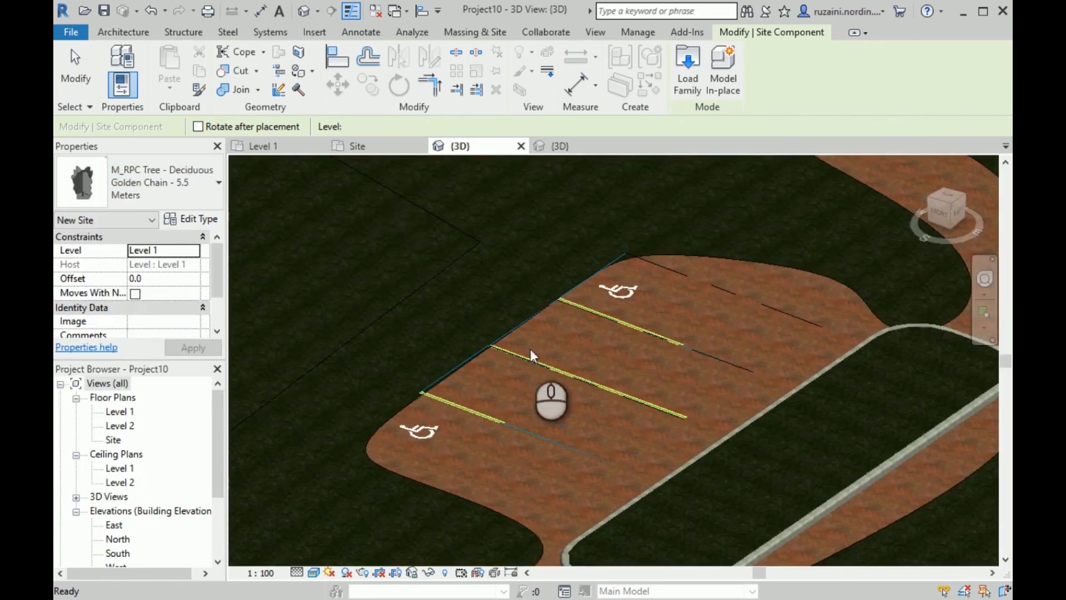
click(389, 146)
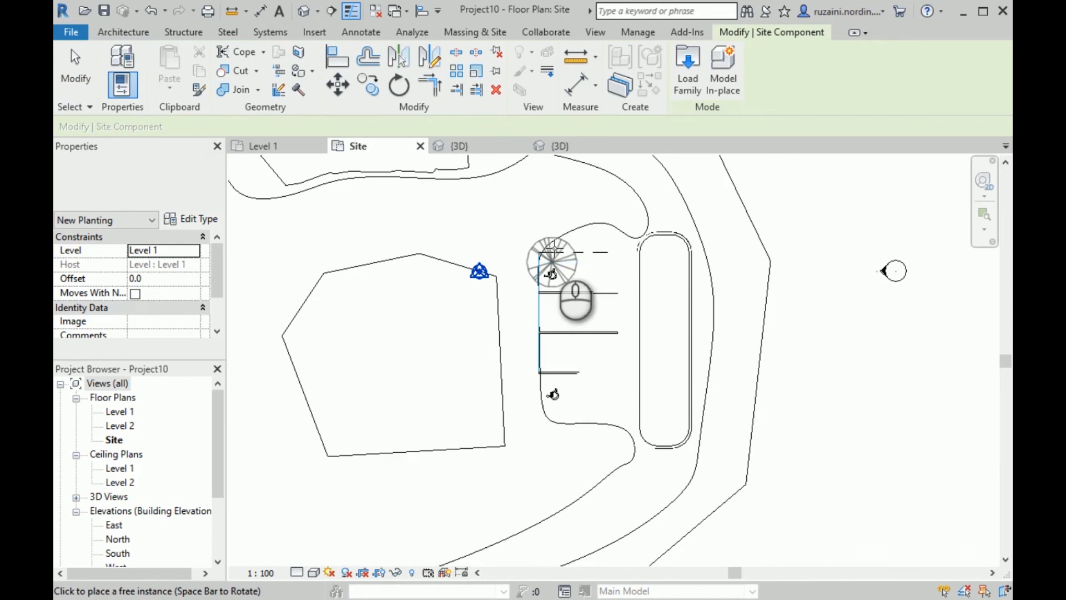
click(554, 218)
Place three more Golden Chain trees on the brown mound, two within its innermost contour and one at its lower-left end
scroll(619, 347, down, 2)
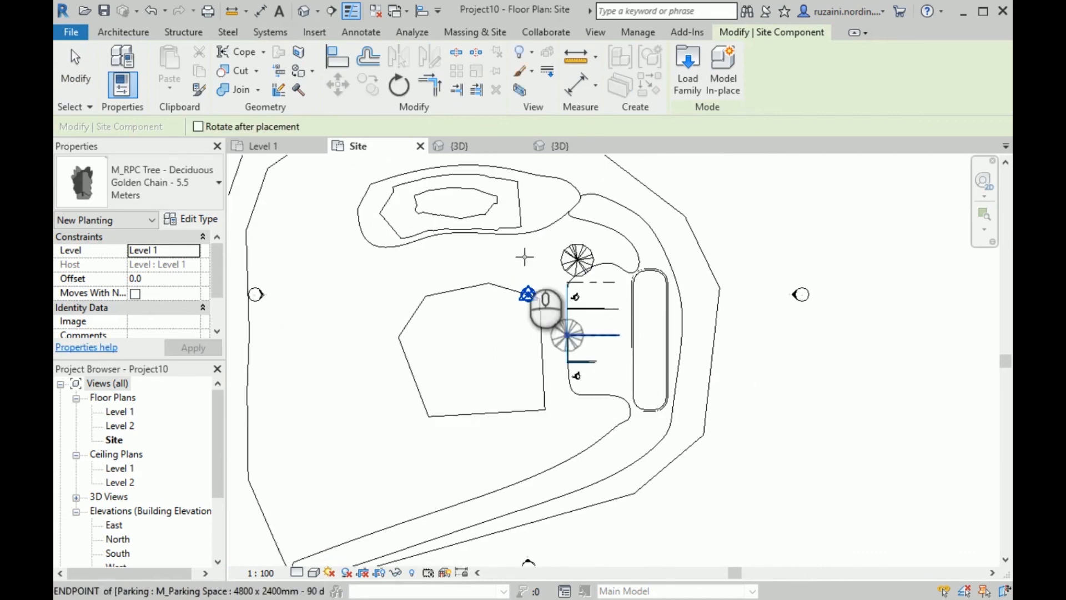
scroll(461, 200, up, 3)
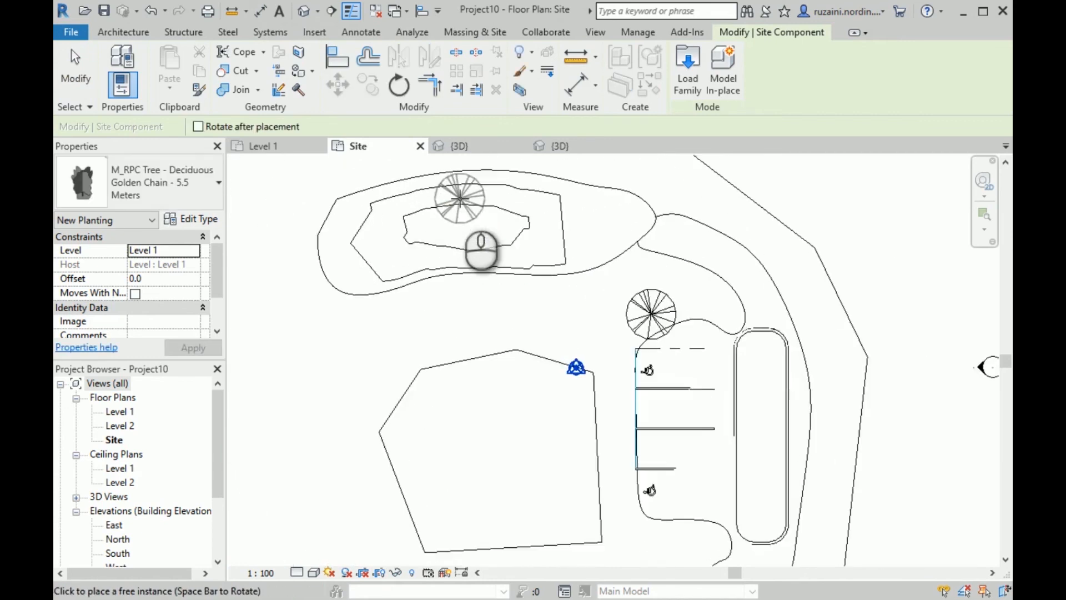
click(436, 228)
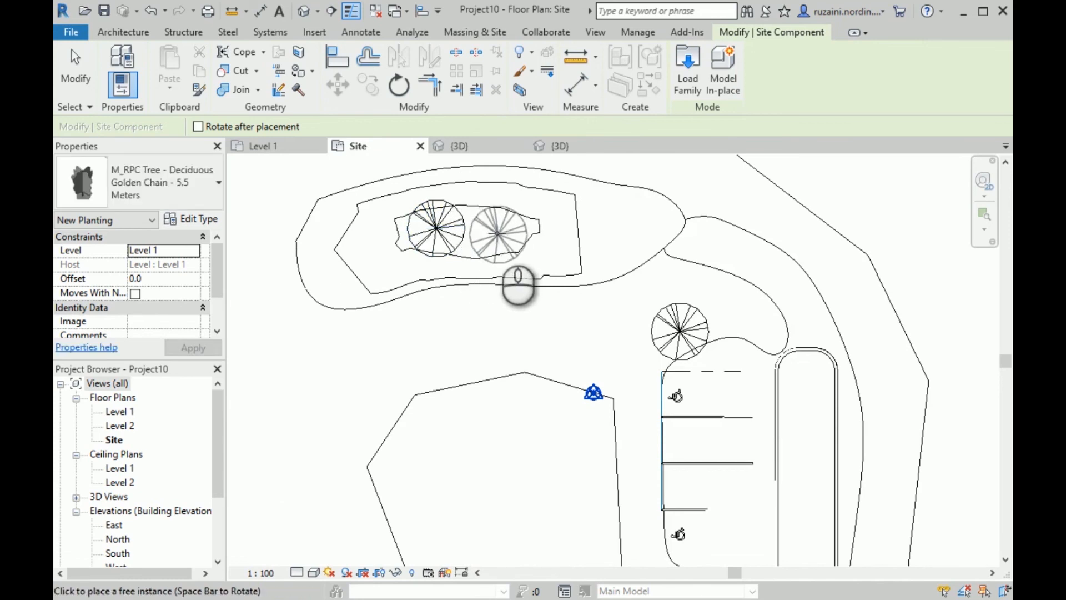
click(496, 229)
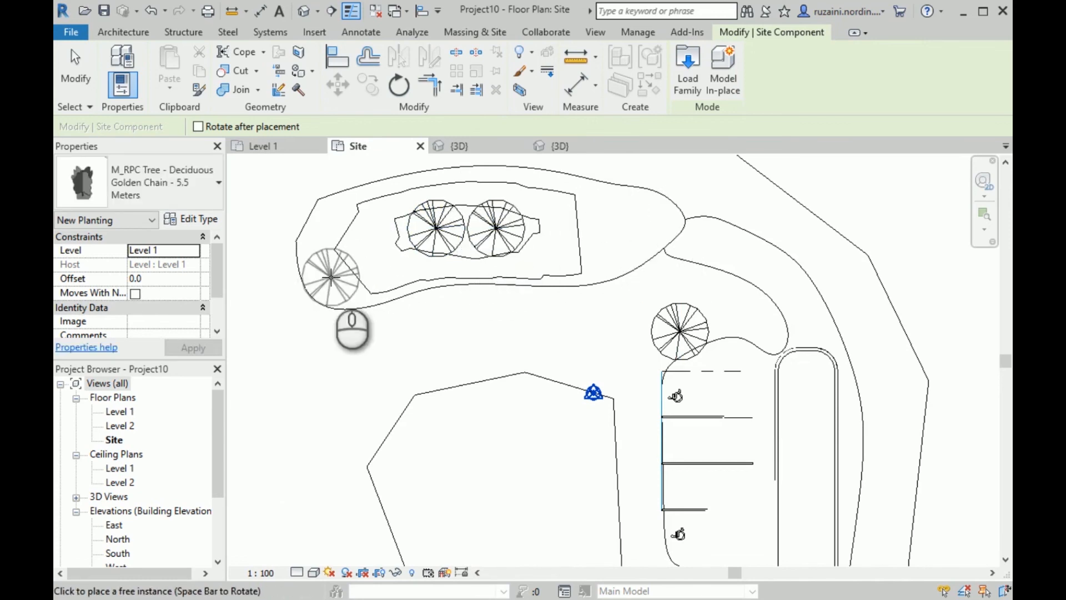
click(331, 276)
Examine the placed trees, mound and parking area from several directions in the 3D view
click(474, 147)
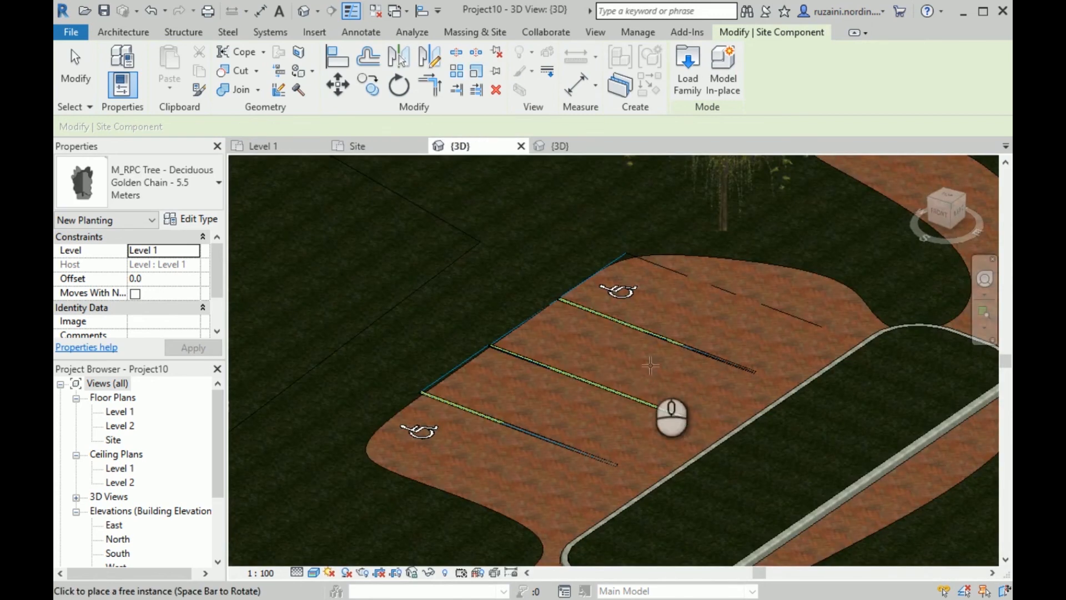
scroll(672, 400, down, 3)
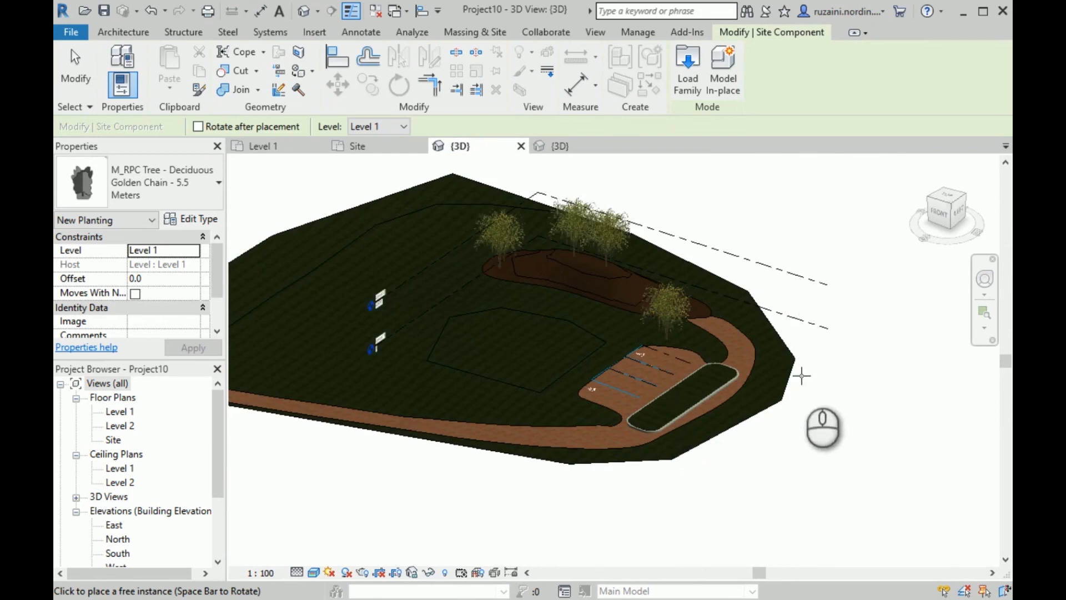
shift+right_drag(805, 375, 557, 381)
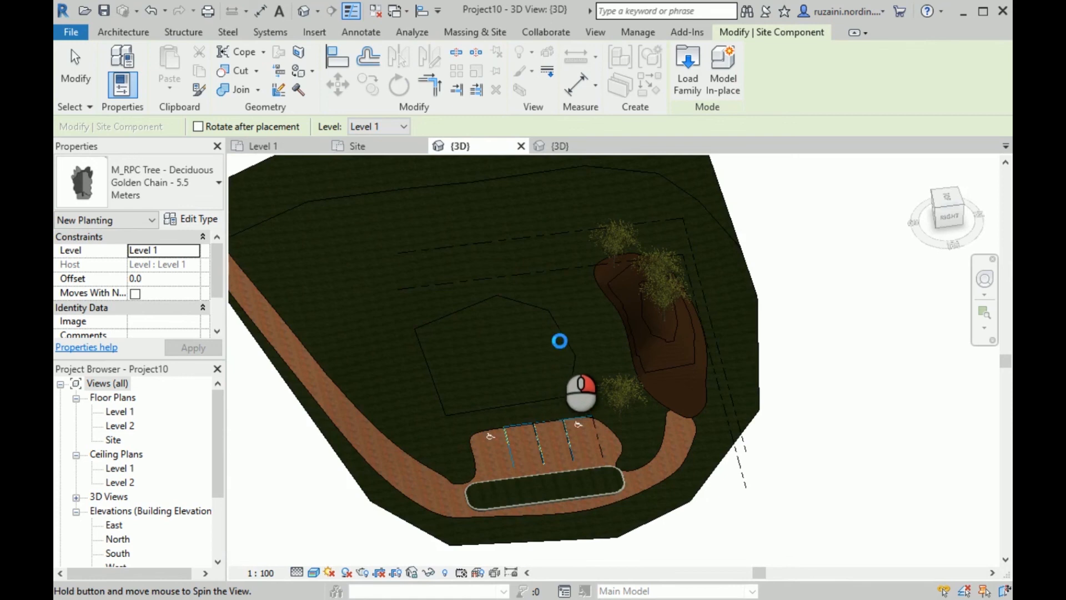
shift+right_drag(559, 341, 594, 337)
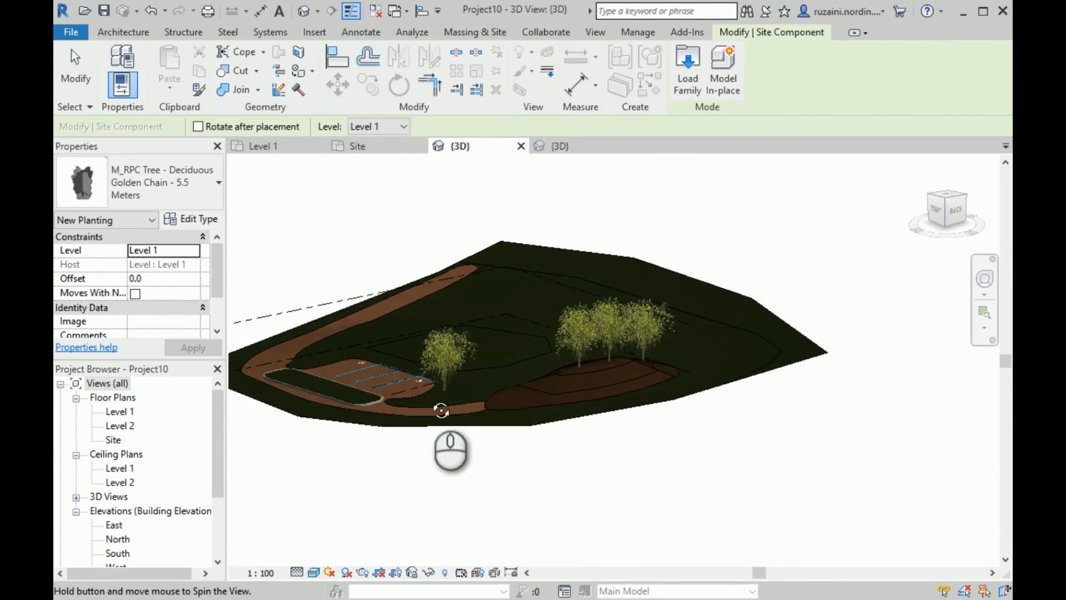
shift+right_drag(342, 398, 679, 456)
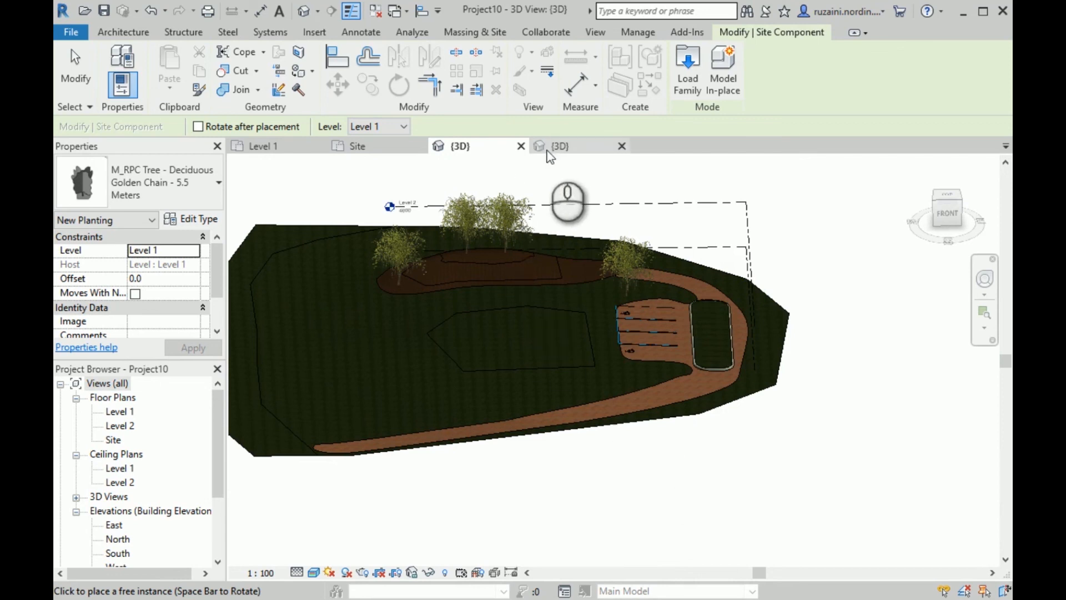
End tree placement in the Site floor plan and set the additional contours' increment to 300 in the site settings
click(357, 149)
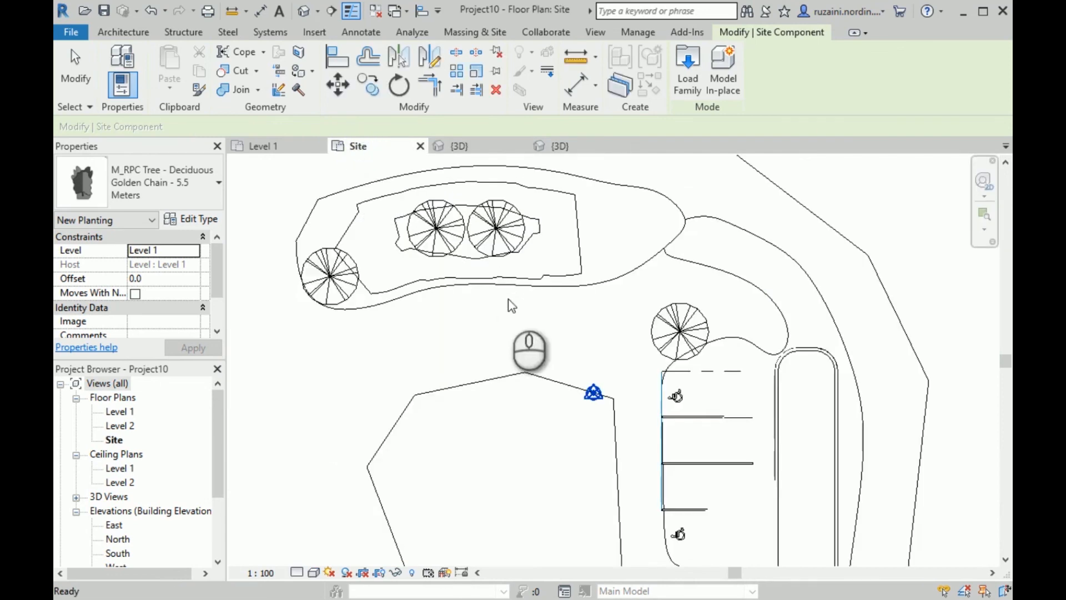
scroll(726, 276, down, 4)
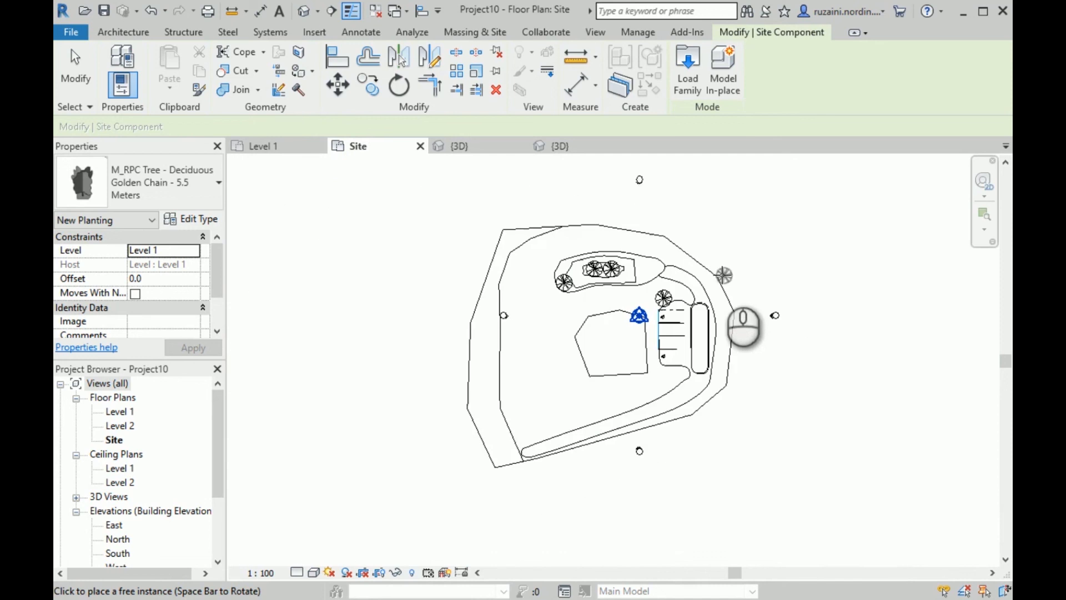
click(546, 360)
click(74, 69)
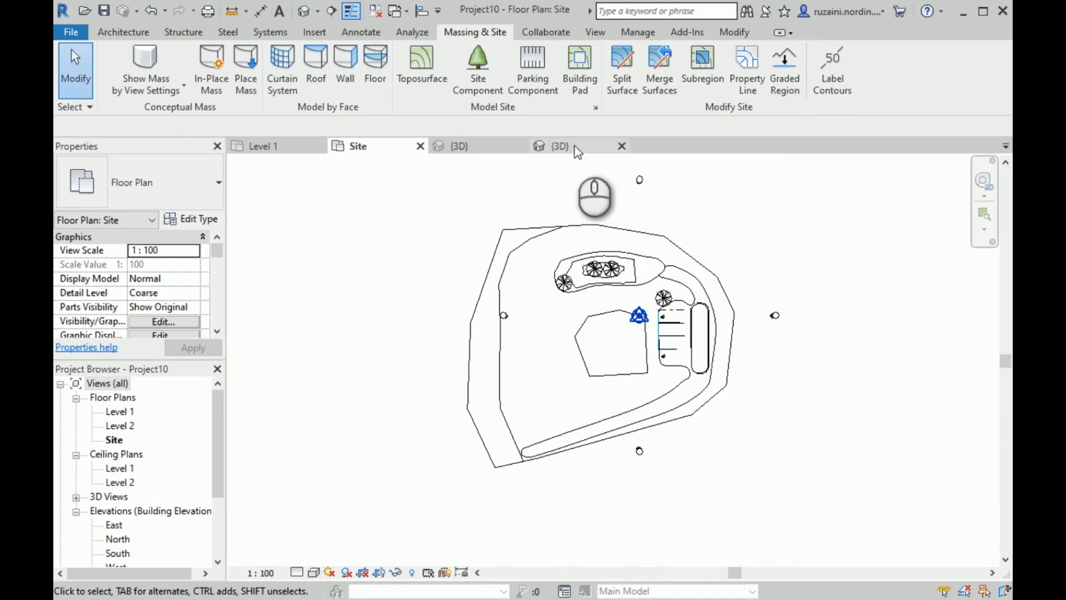
click(597, 109)
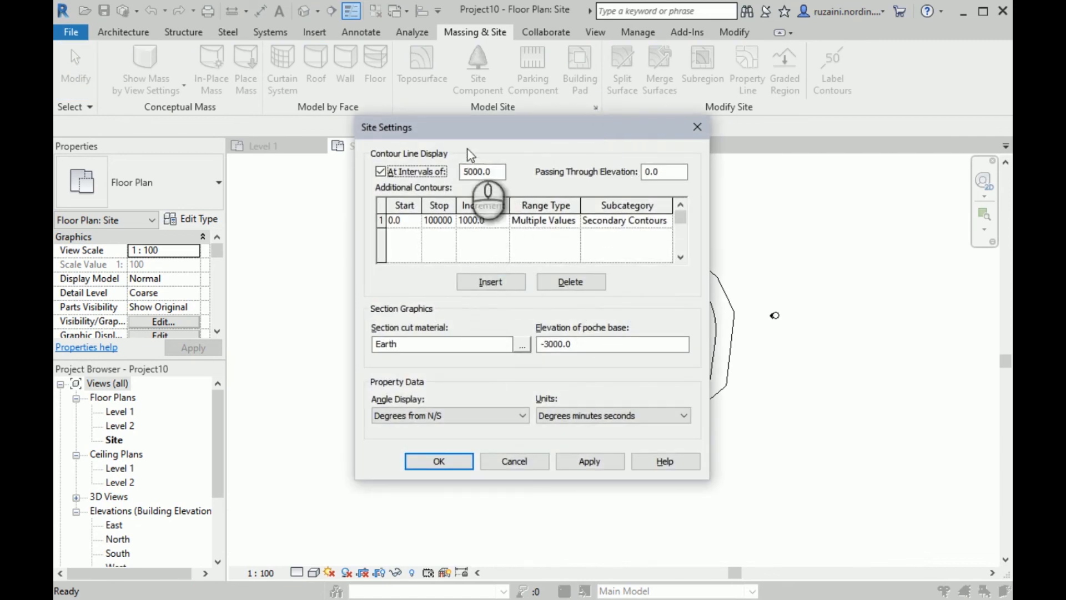
drag(537, 128, 742, 147)
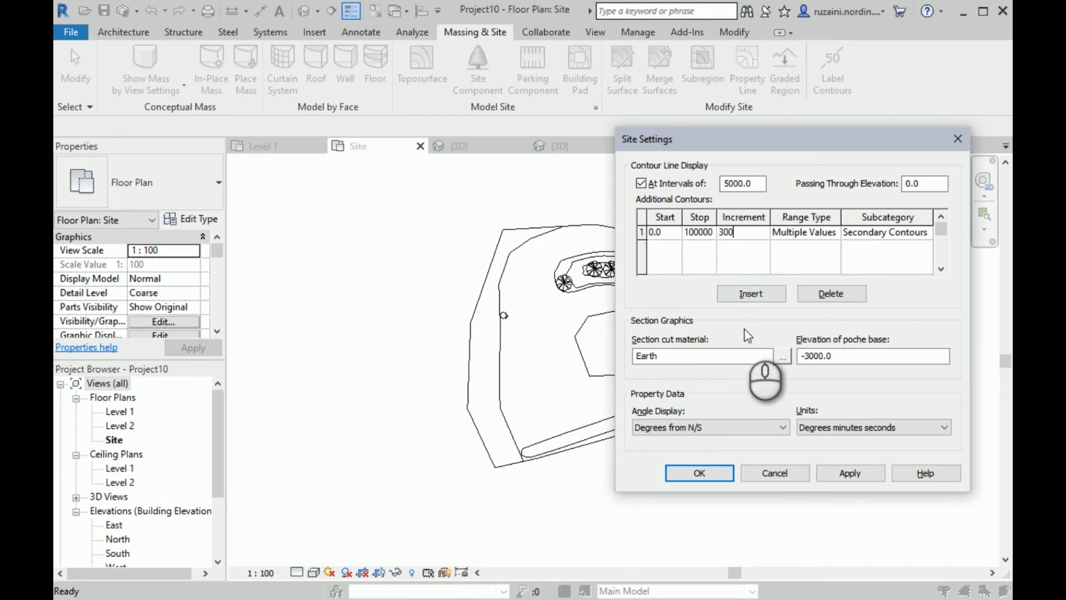
click(714, 475)
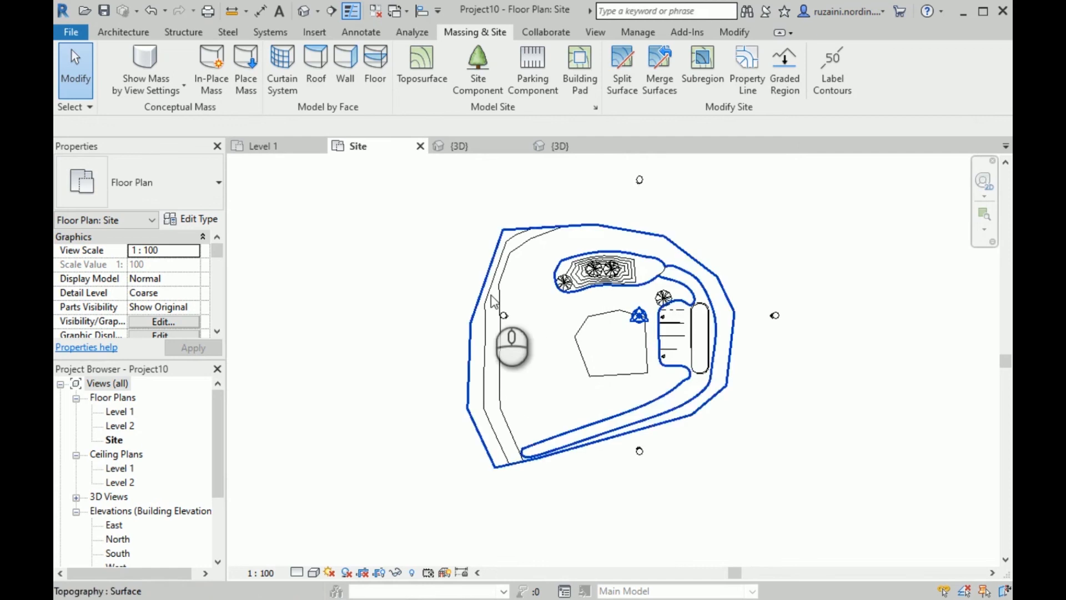
Examine the contour lines on the mound and along the site's west edge in the Site floor plan and the 3D view
scroll(491, 303, up, 3)
scroll(510, 244, down, 2)
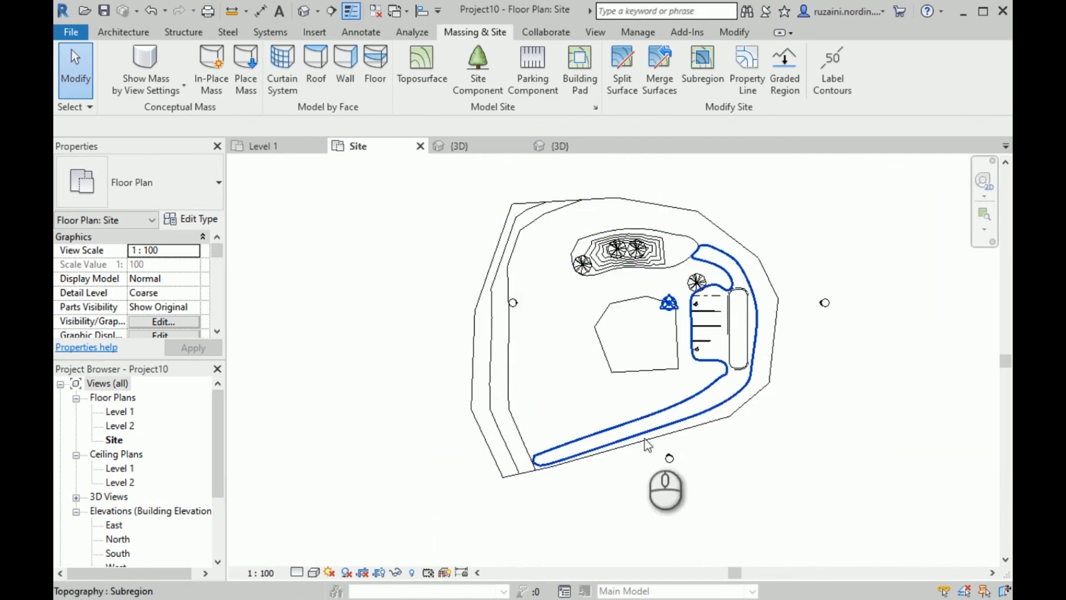
scroll(491, 231, up, 2)
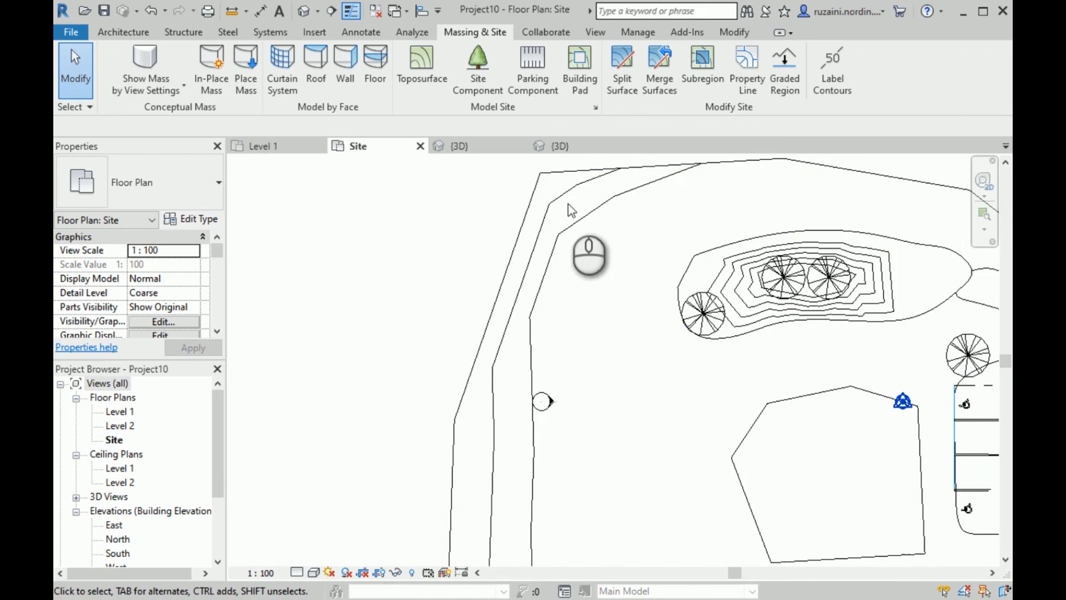
scroll(516, 356, down, 3)
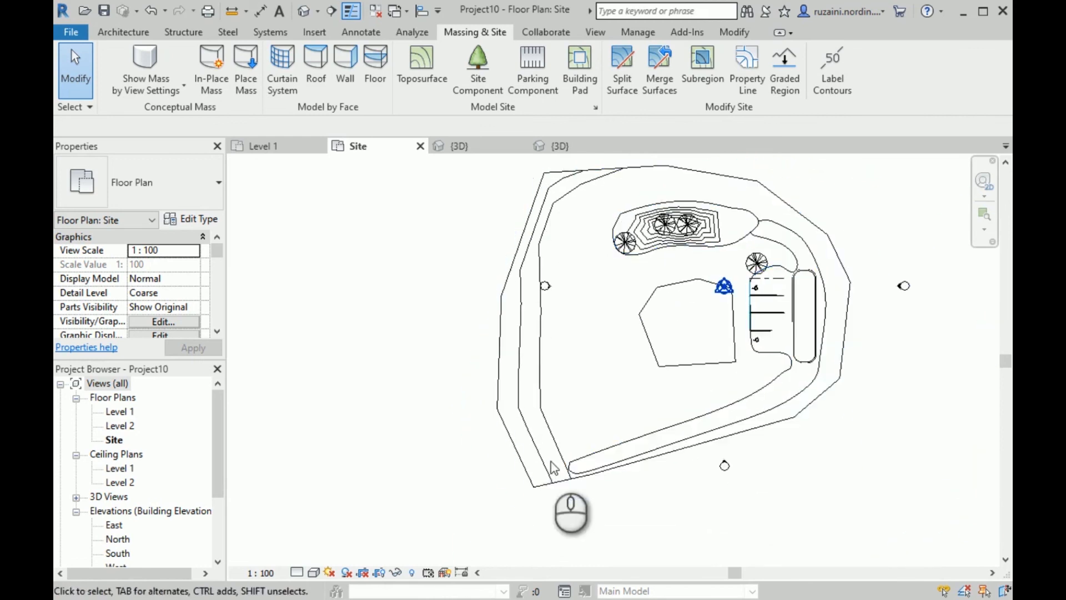
scroll(552, 464, up, 3)
scroll(550, 444, down, 2)
scroll(675, 190, up, 2)
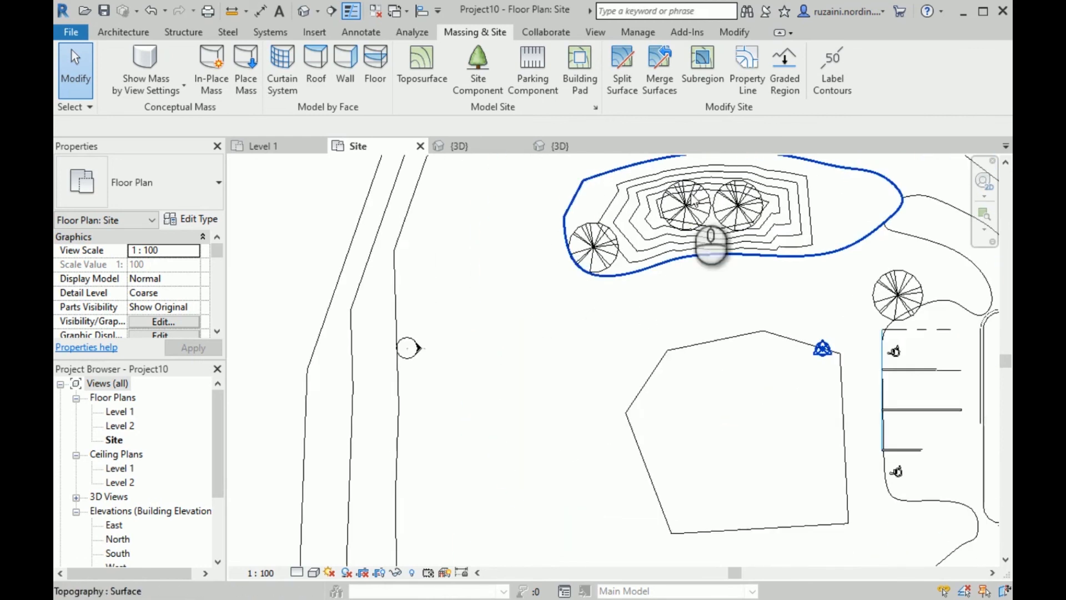
click(481, 147)
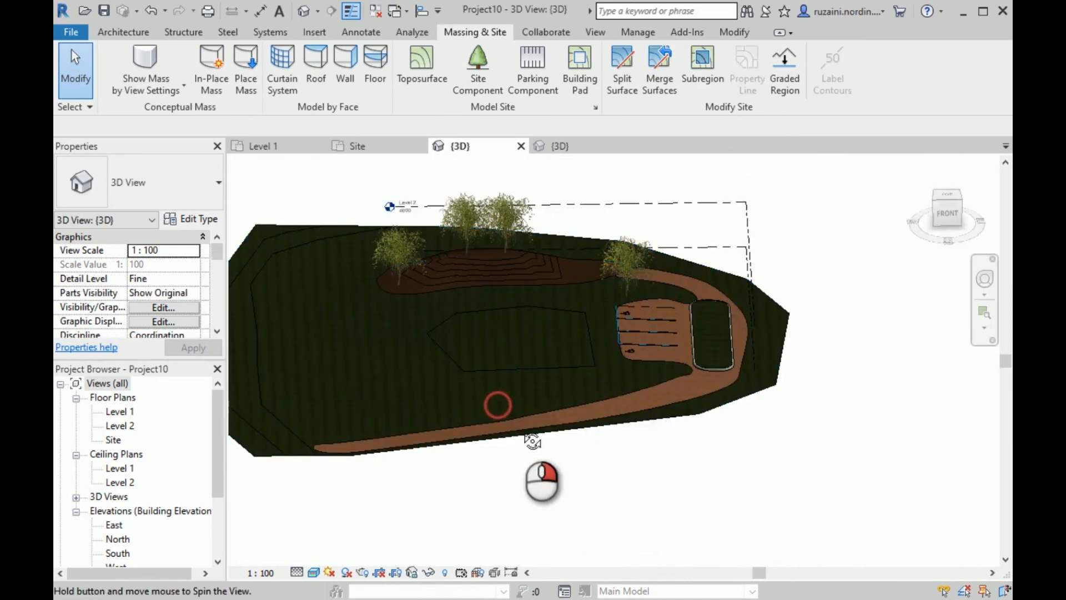
shift+middle_drag(566, 457, 755, 438)
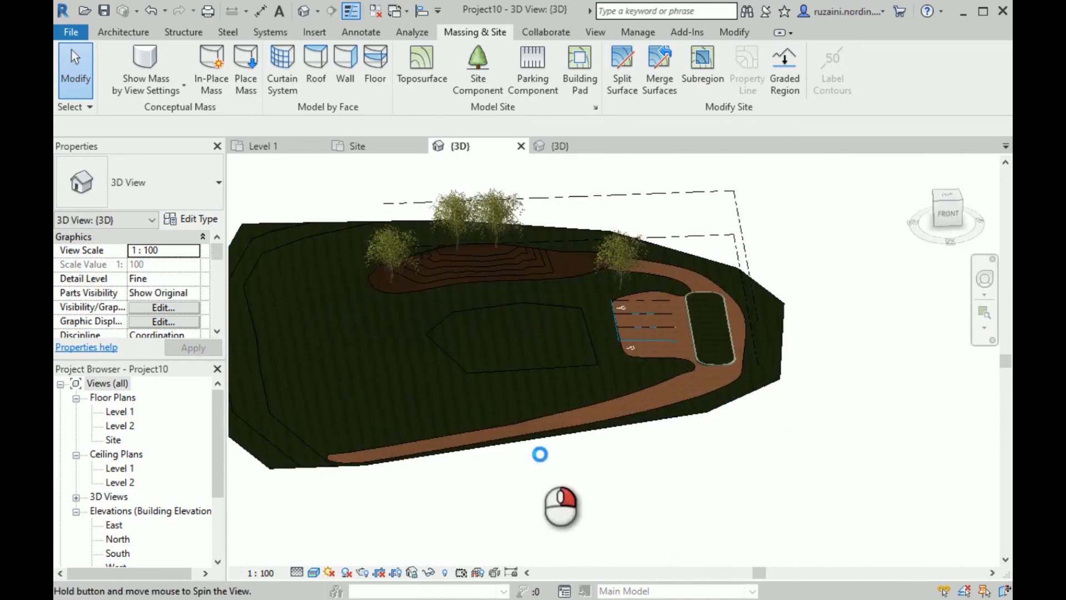
shift+middle_drag(404, 446, 505, 361)
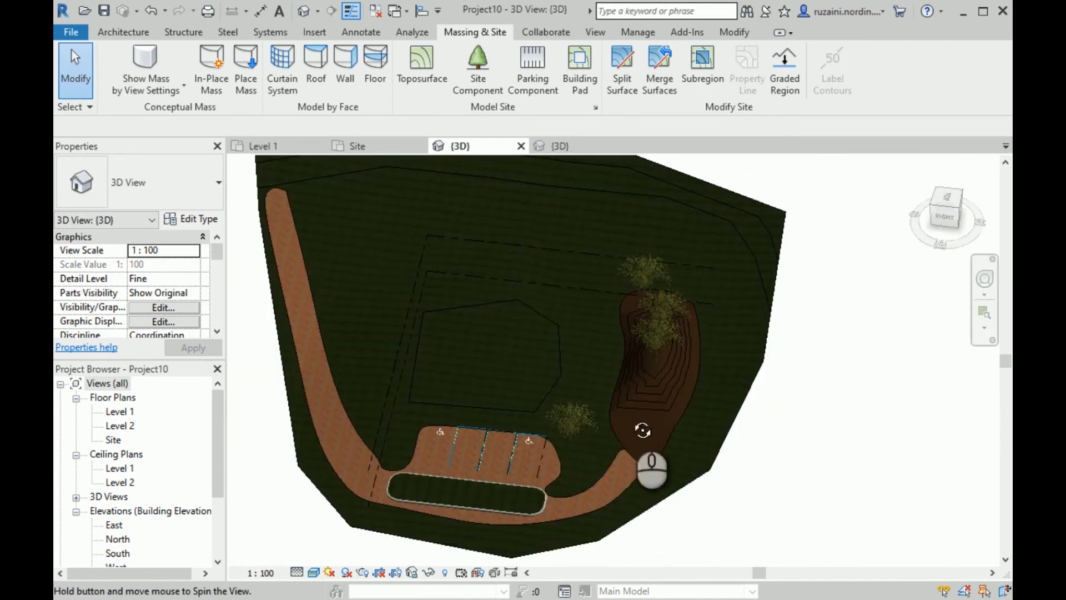
scroll(657, 378, up, 4)
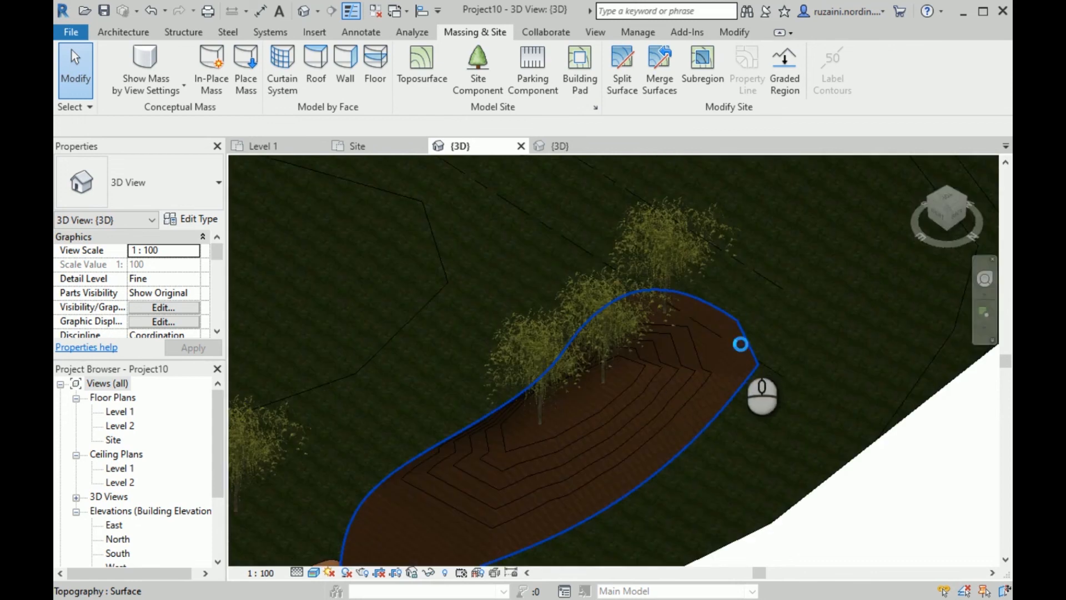
scroll(744, 344, down, 5)
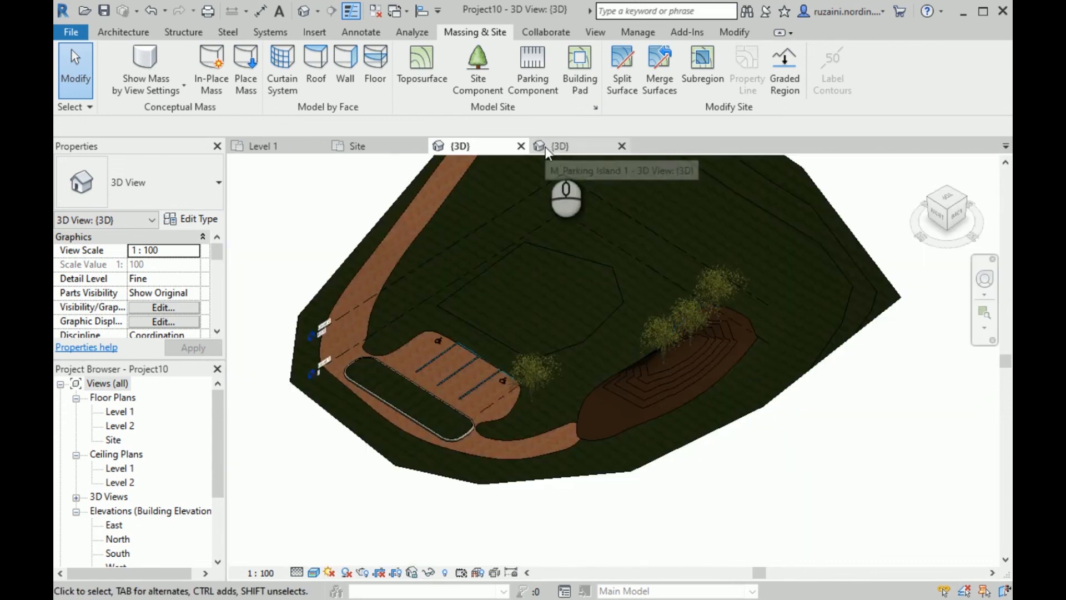
Label the mound's contours in the Site floor plan with a slightly sloping label line running across its whole length through the upper contours
click(367, 147)
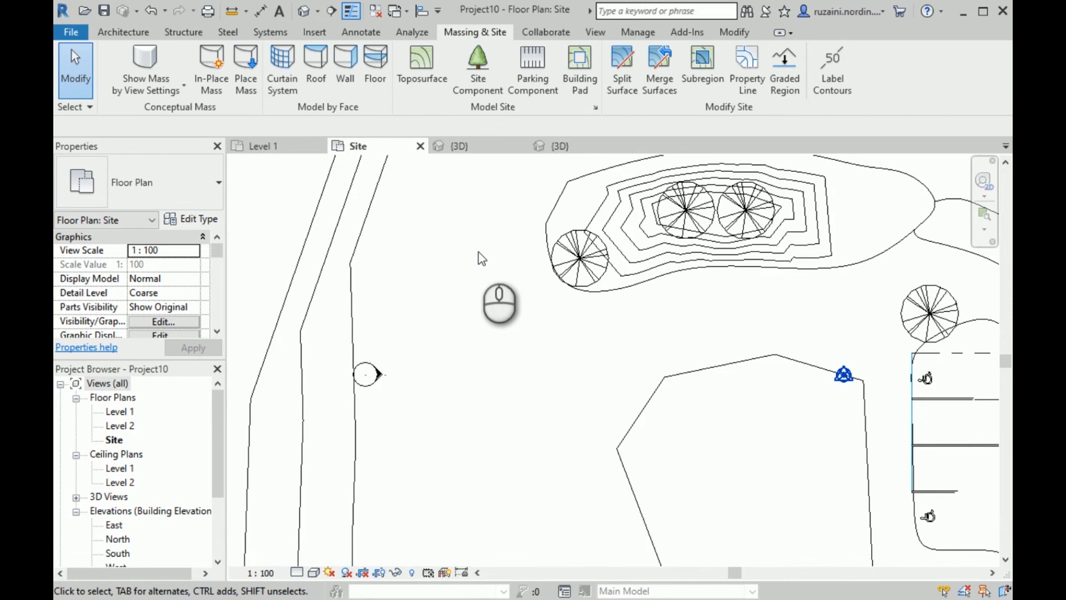
scroll(625, 185, up, 3)
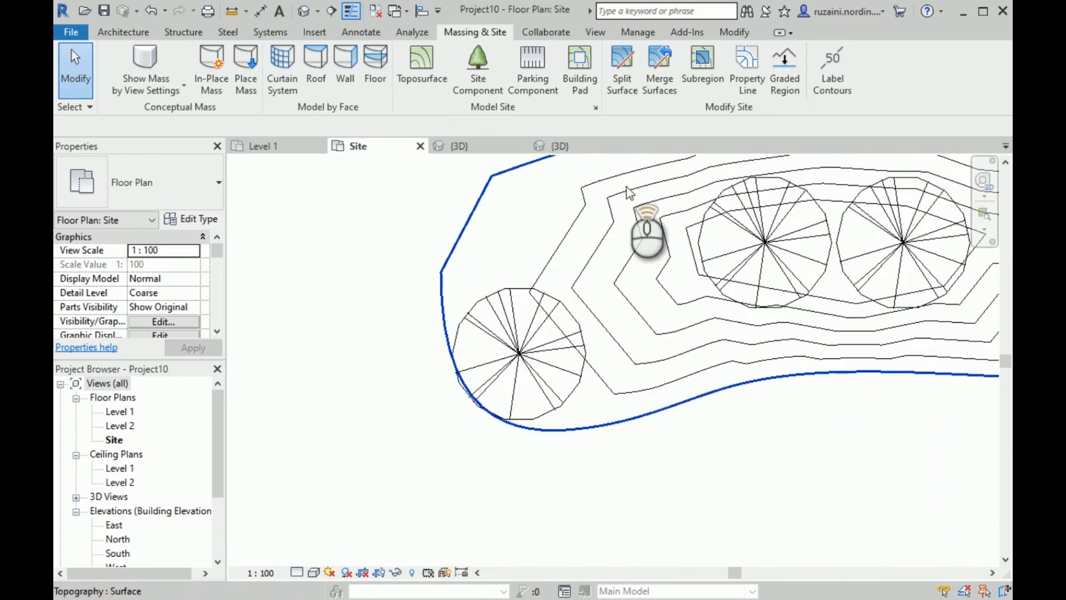
scroll(639, 255, down, 5)
scroll(593, 233, up, 3)
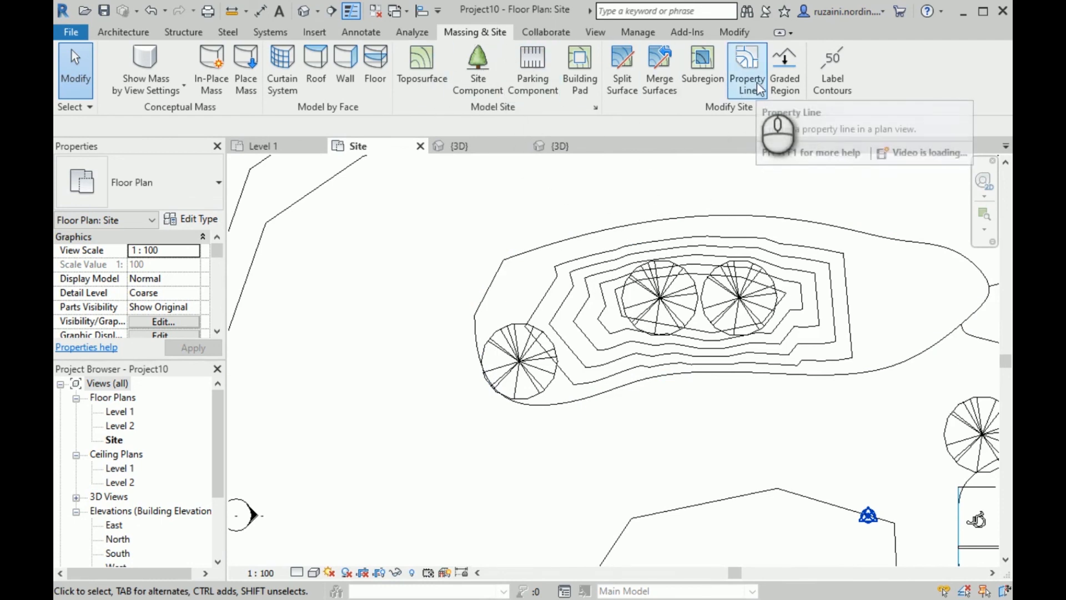
click(818, 94)
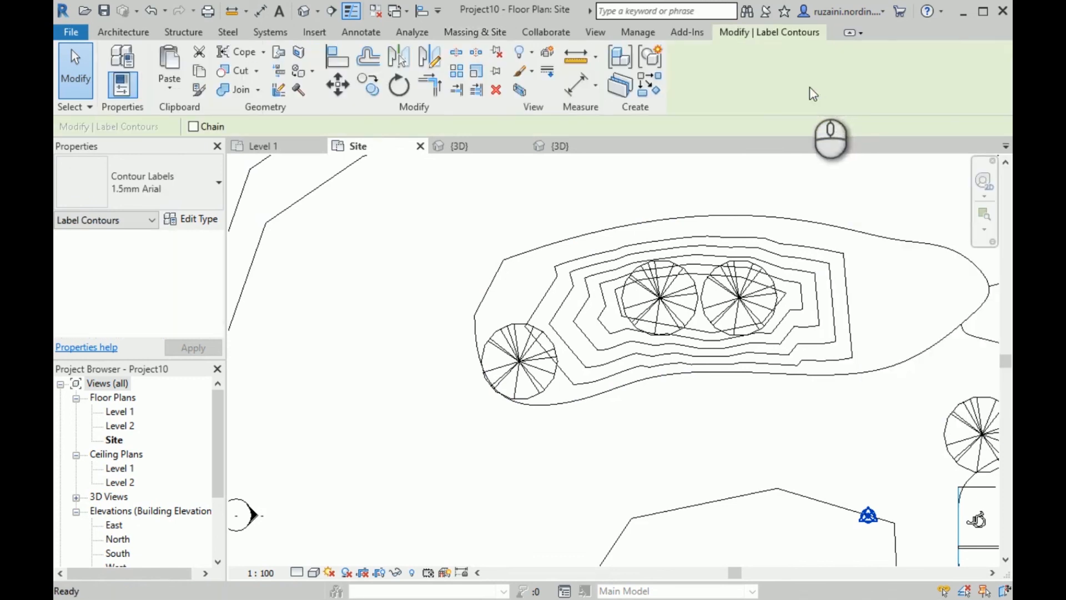
scroll(511, 280, up, 3)
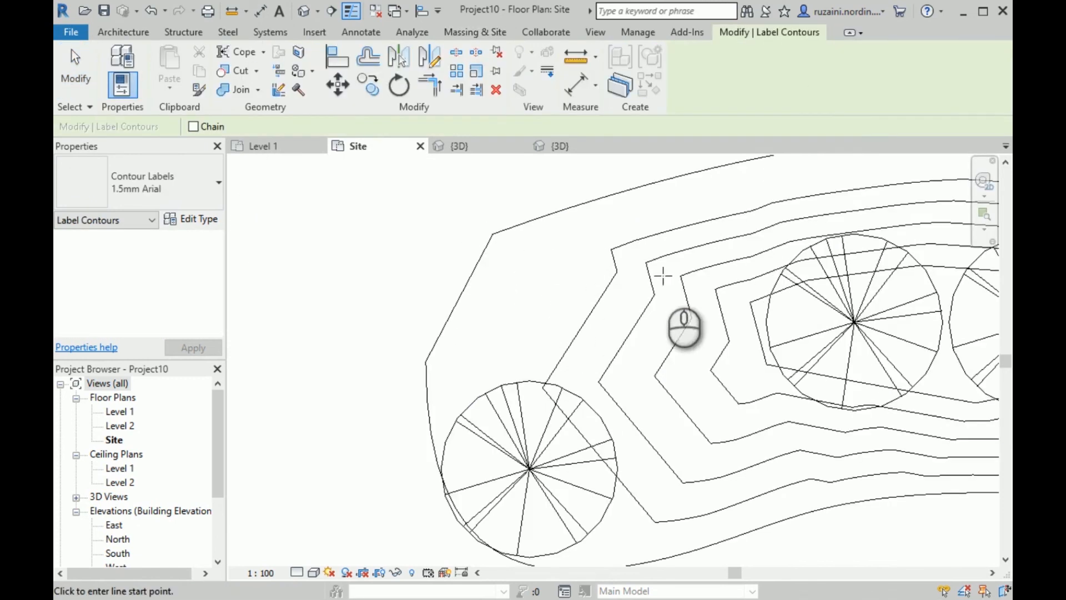
scroll(391, 298, down, 2)
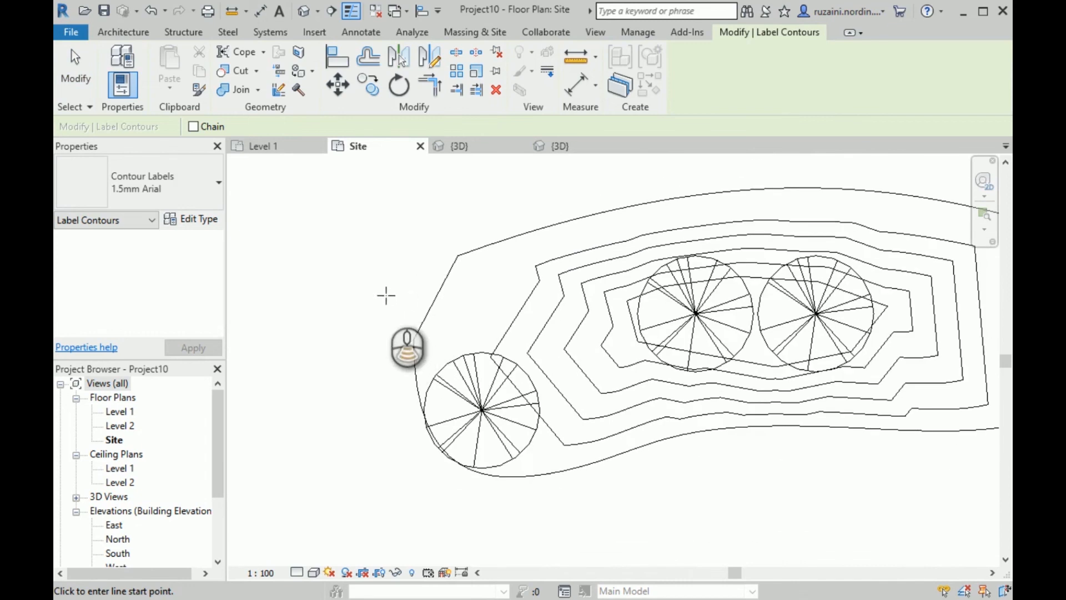
scroll(390, 291, down, 3)
scroll(392, 293, up, 2)
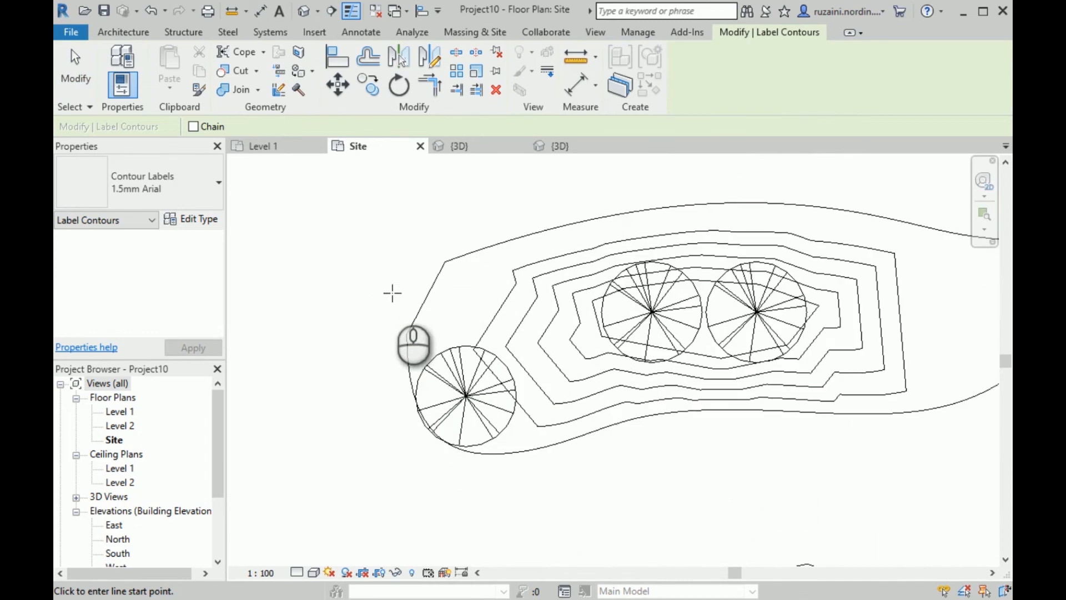
click(392, 293)
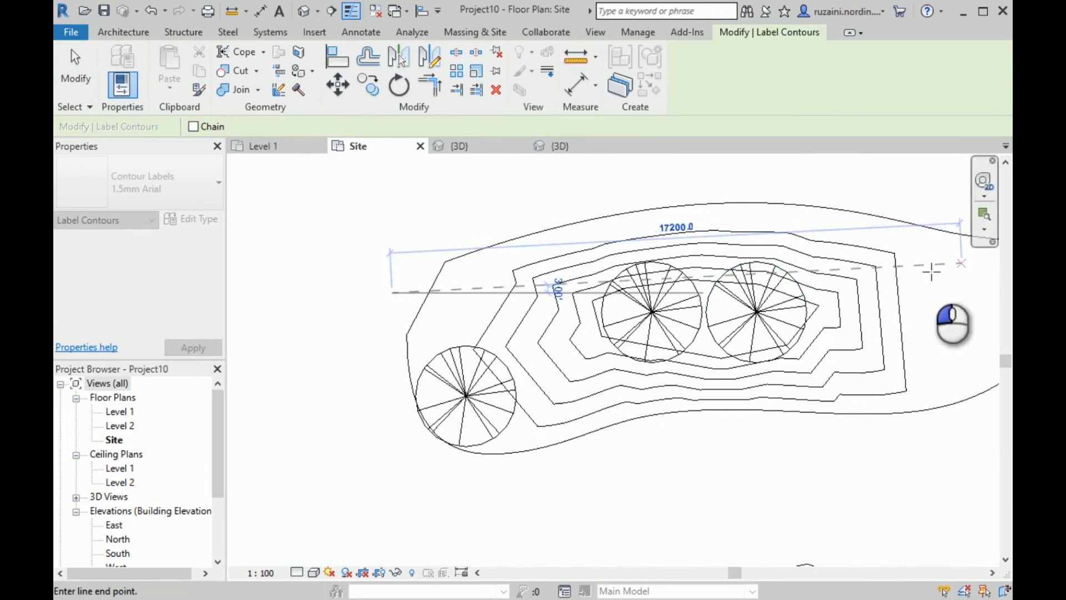
scroll(900, 236, down, 2)
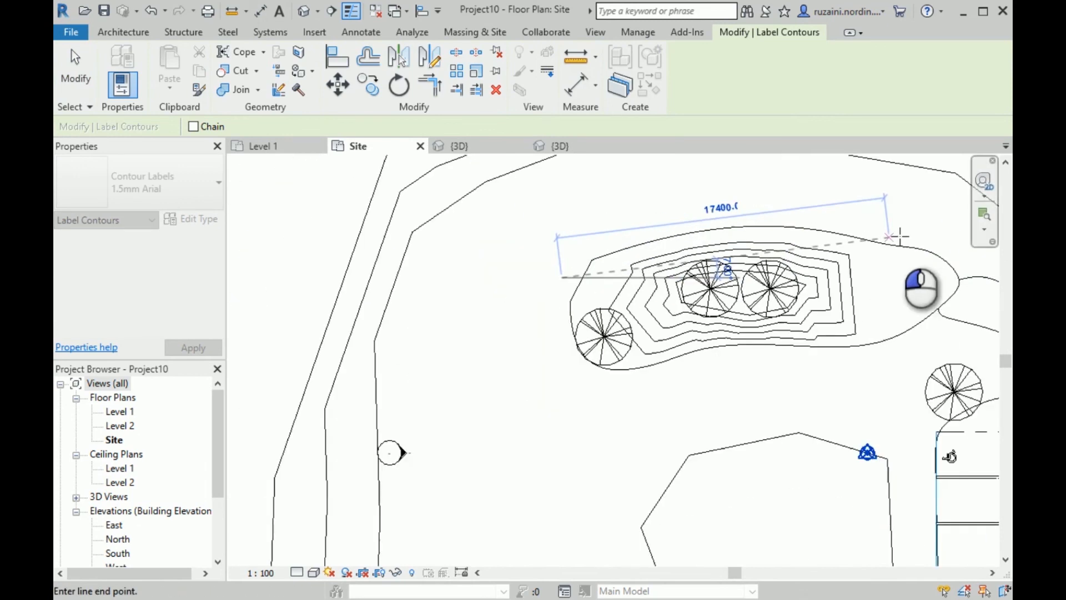
click(949, 243)
scroll(628, 272, up, 1)
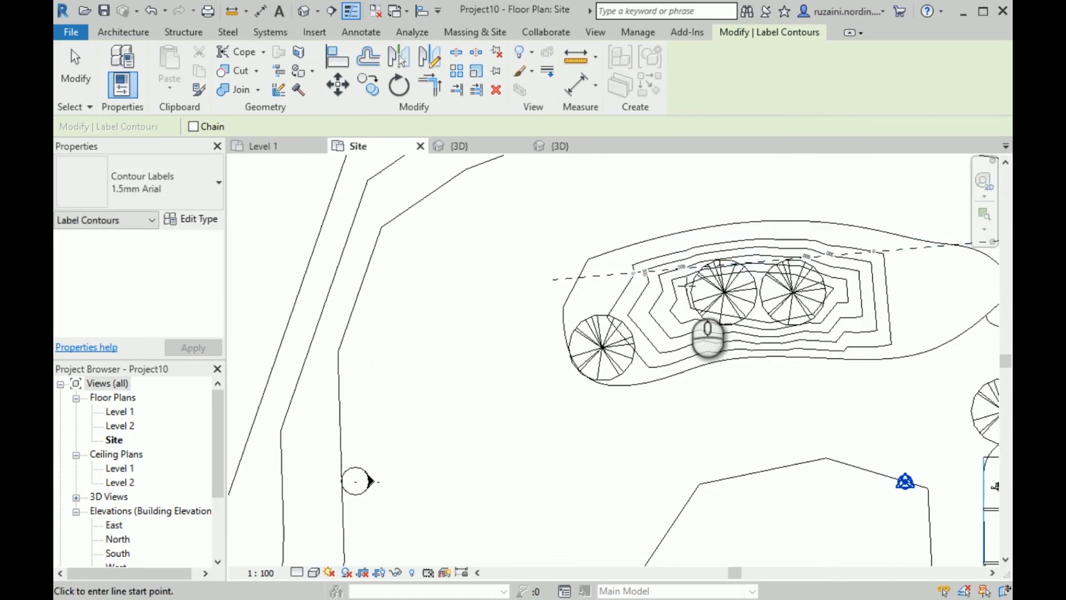
scroll(688, 289, up, 4)
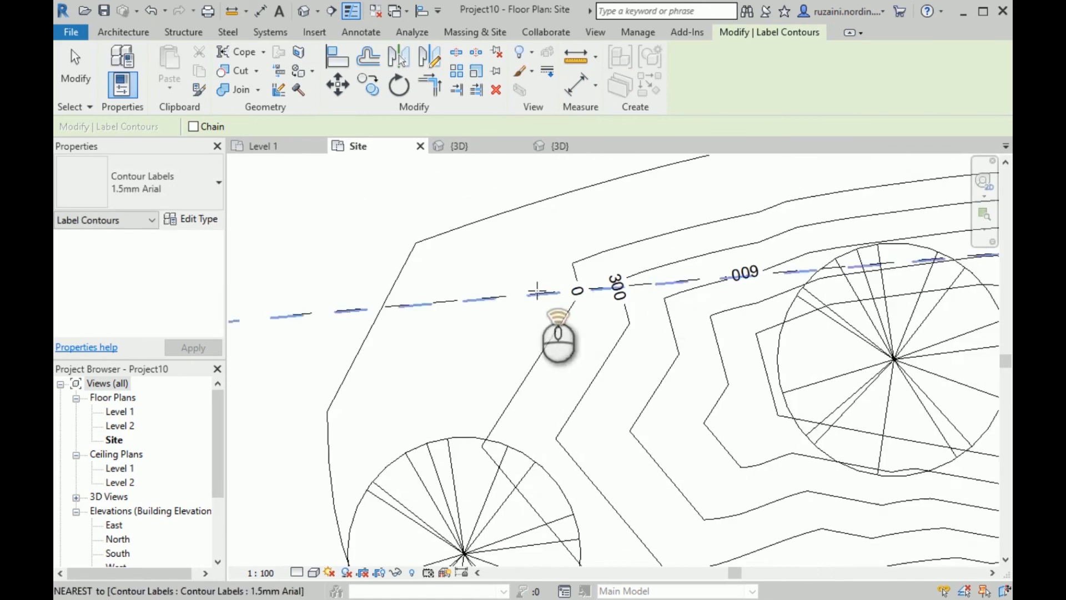
scroll(537, 291, up, 2)
scroll(472, 300, down, 5)
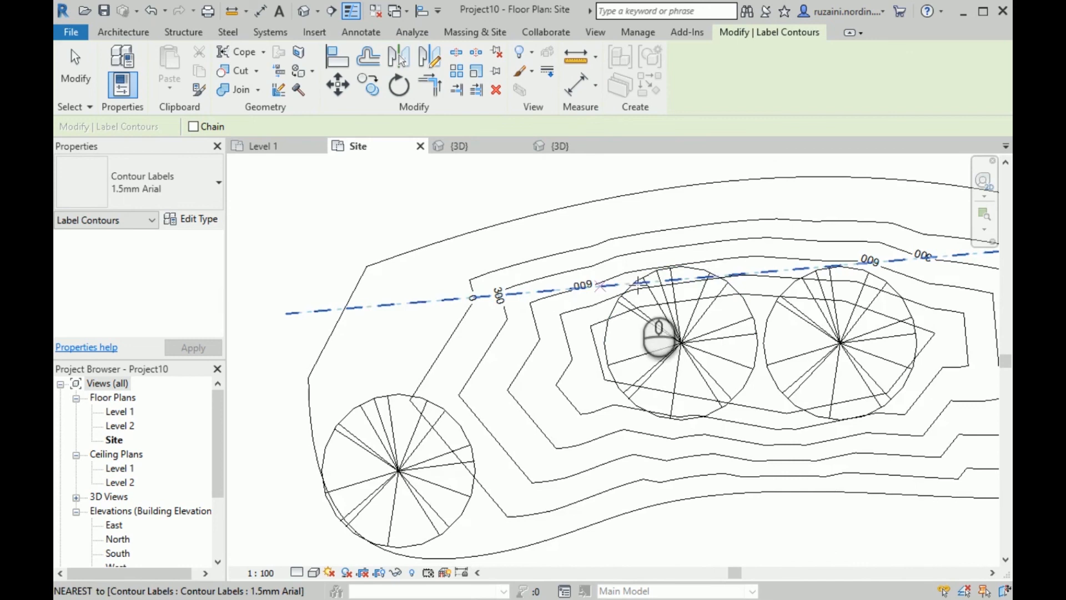
scroll(638, 286, down, 4)
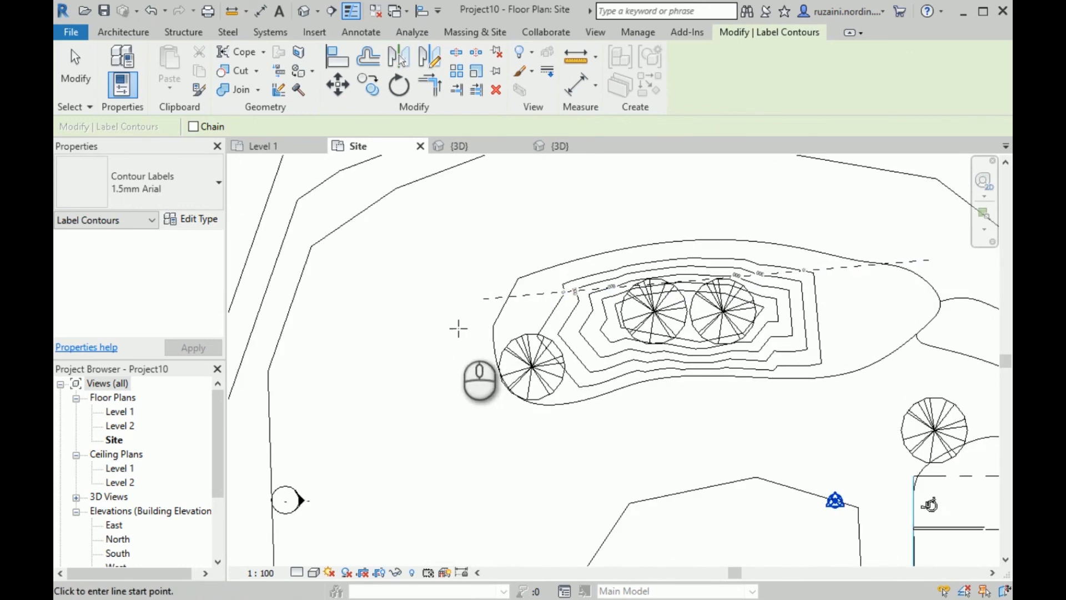
Label the contours along the site's west edge with a diagonal label line from outside the boundary to inside the innermost contour
scroll(780, 335, down, 3)
scroll(634, 250, down, 2)
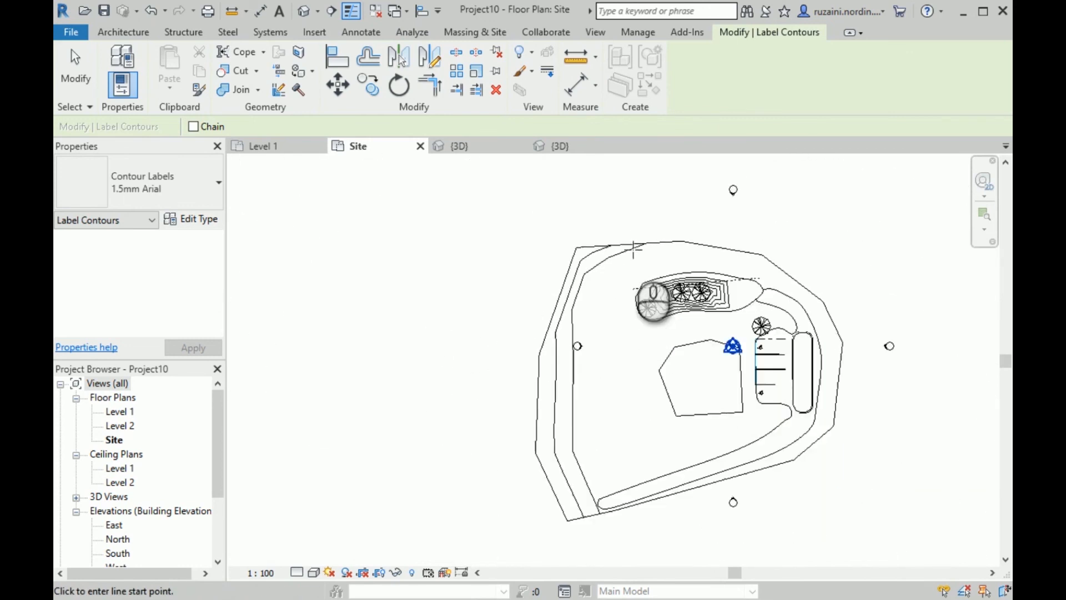
scroll(516, 379, up, 5)
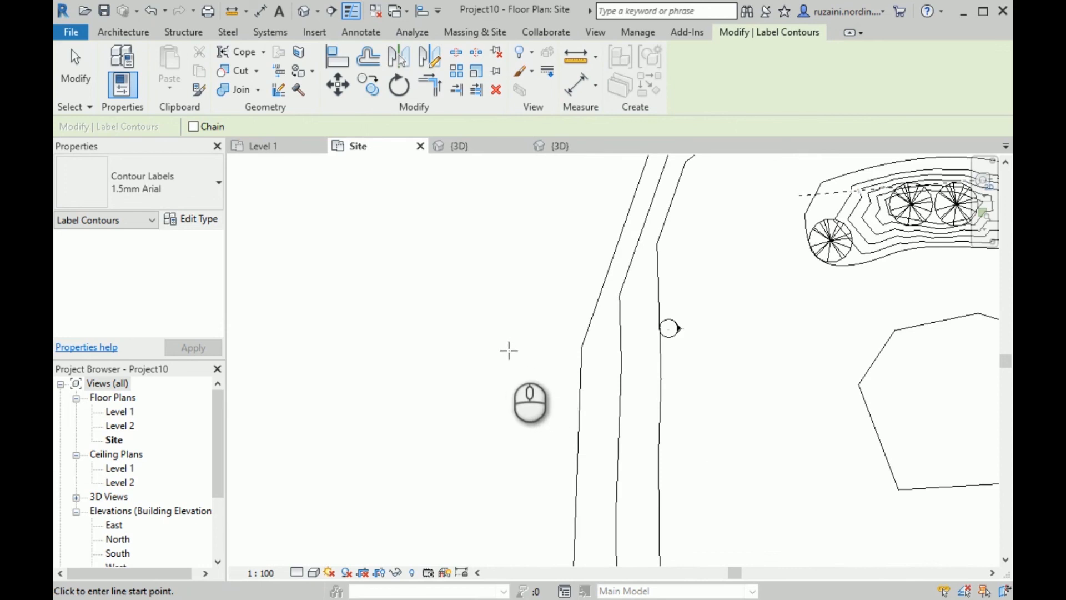
click(535, 384)
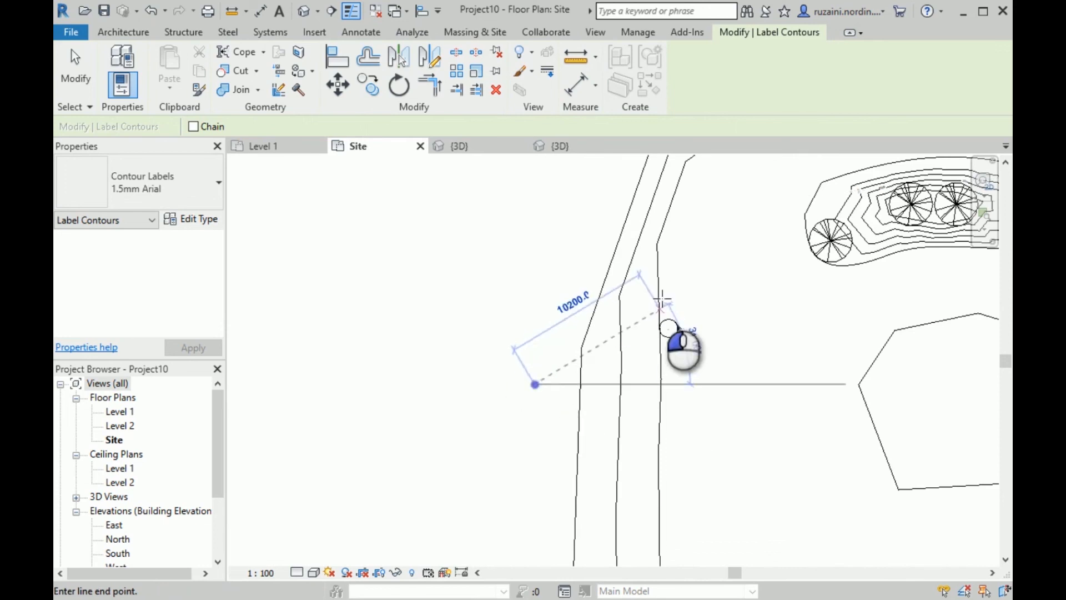
click(703, 203)
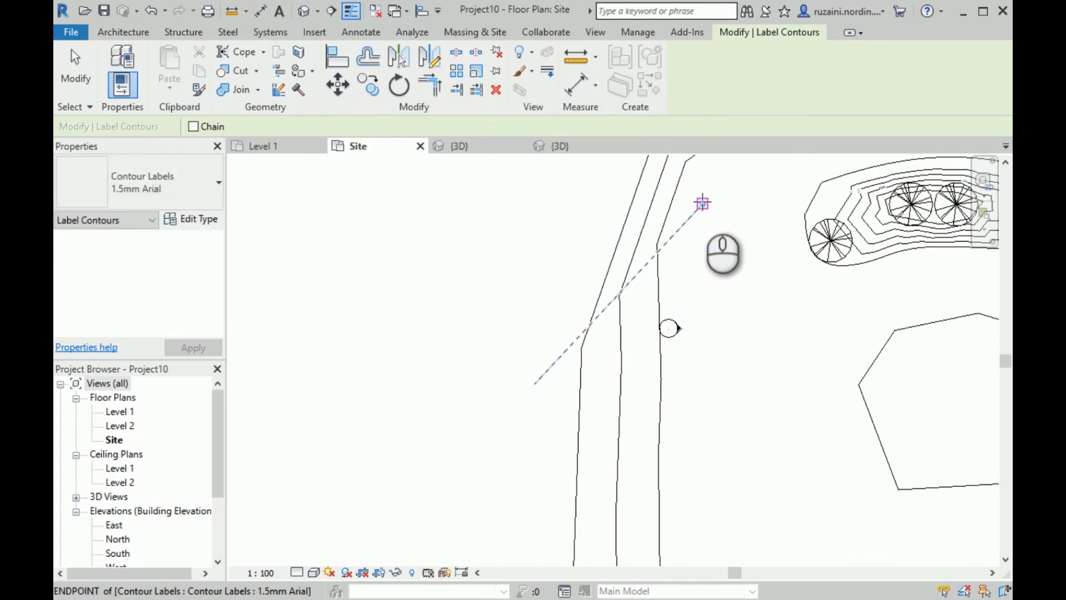
scroll(633, 278, up, 5)
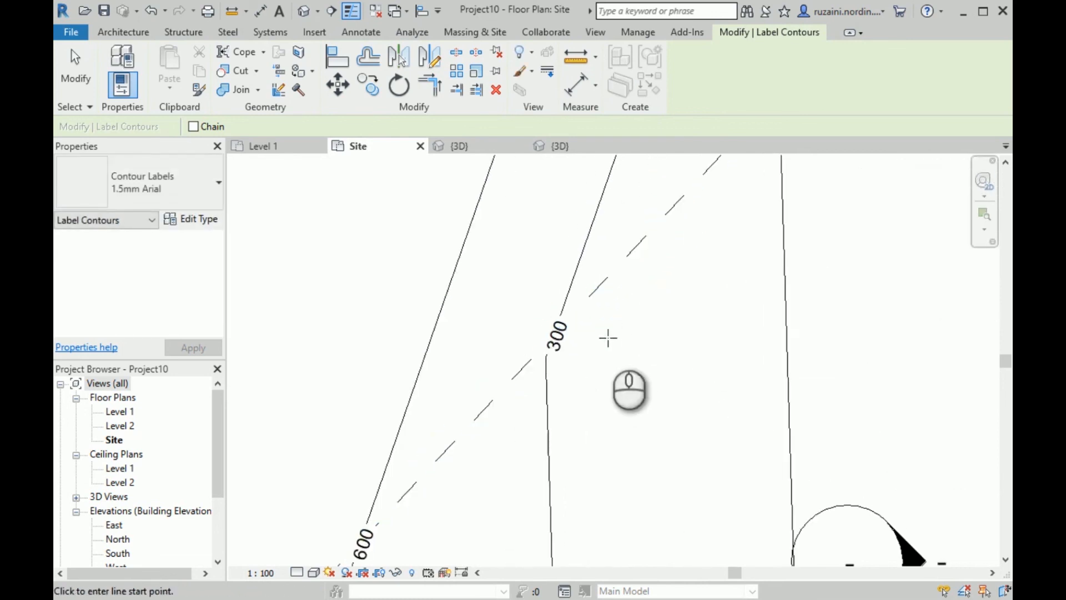
scroll(501, 438, down, 3)
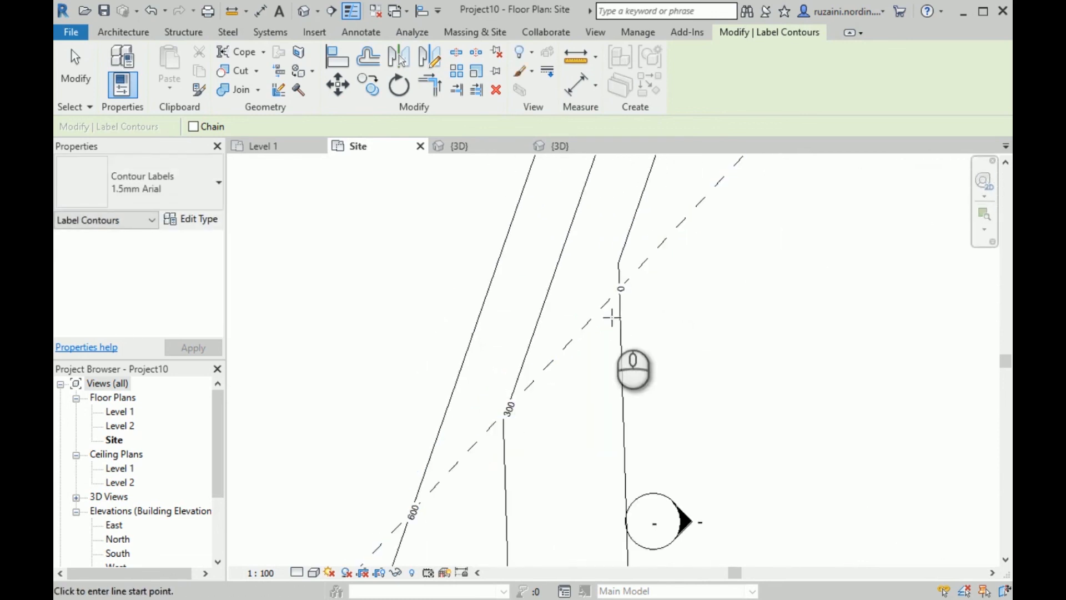
scroll(542, 266, down, 5)
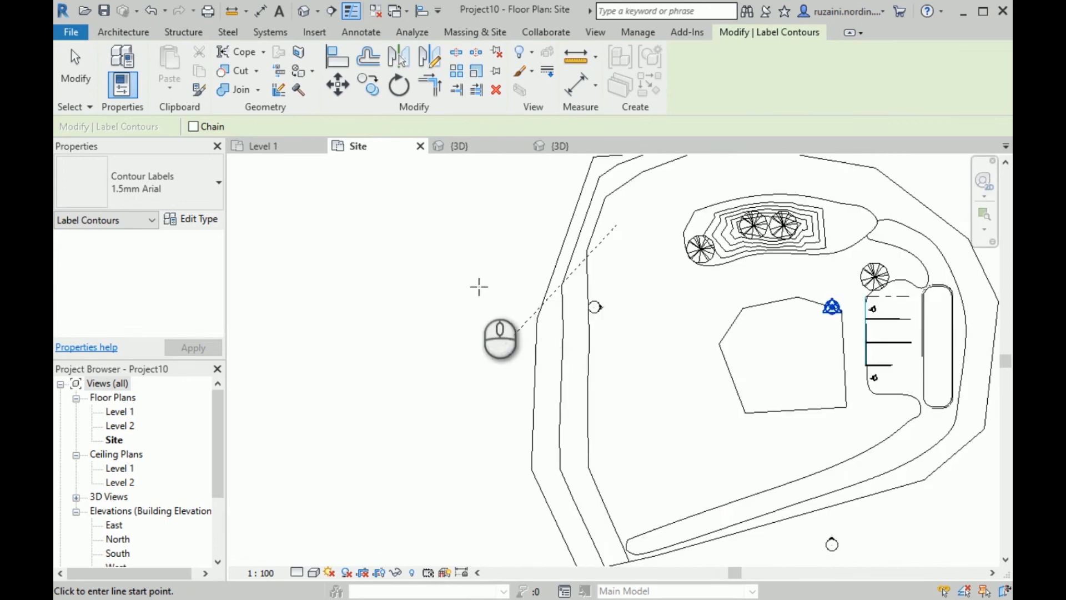
Label the building pad's contour with a horizontal label line from west of the pad, across the parking, to beyond the east site boundary
scroll(539, 428, up, 6)
scroll(454, 388, down, 5)
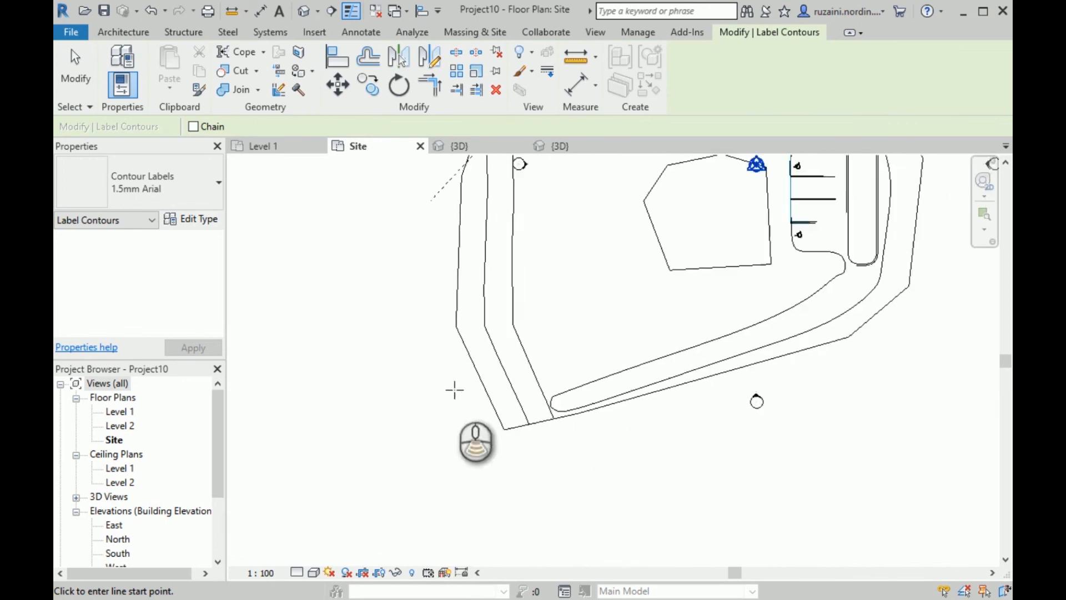
scroll(652, 311, up, 5)
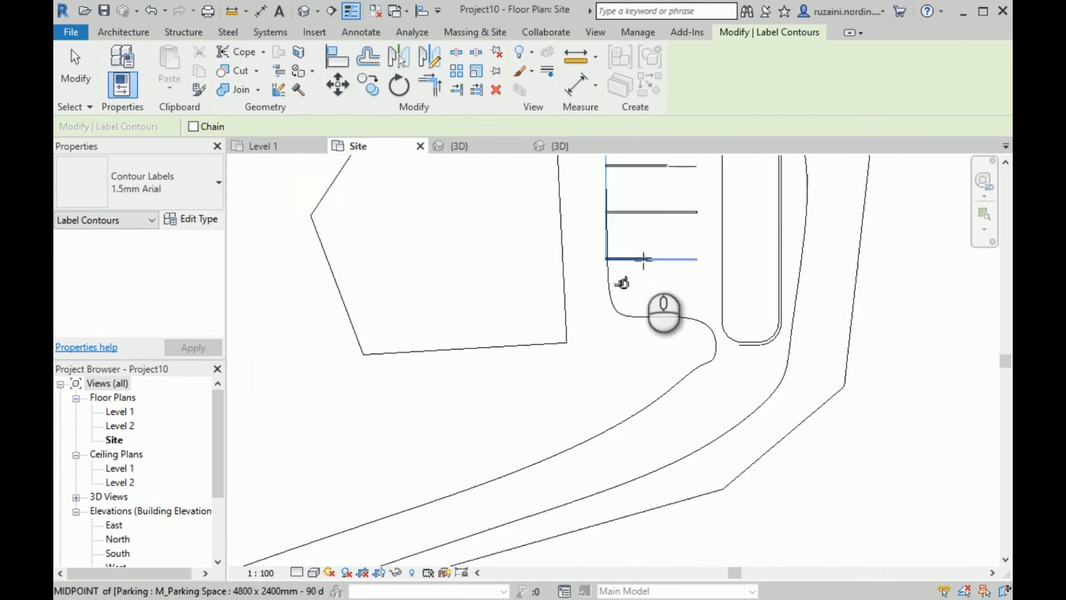
scroll(608, 279, down, 2)
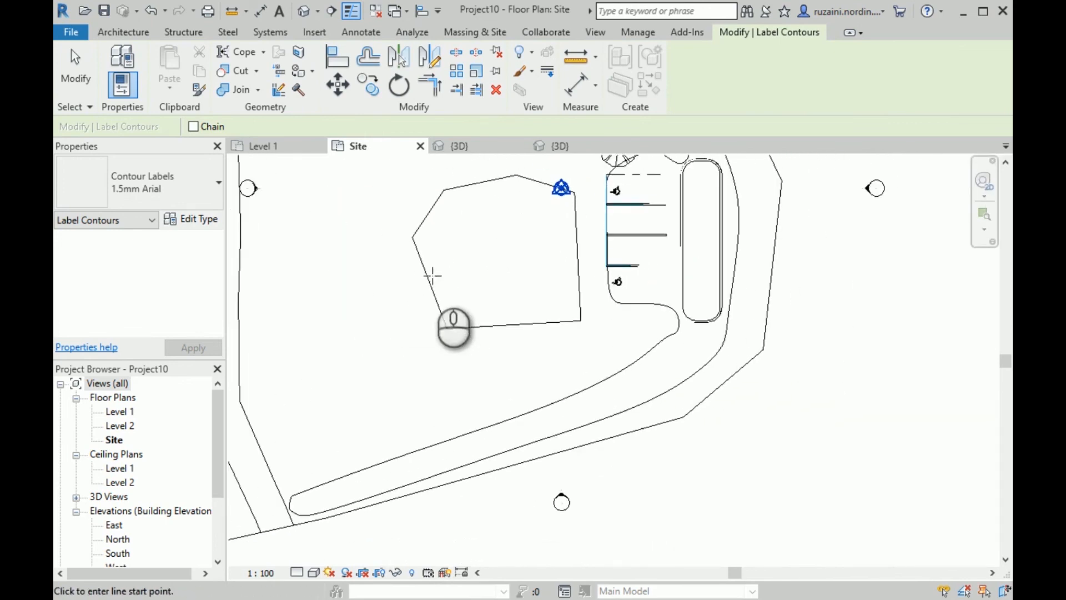
click(357, 236)
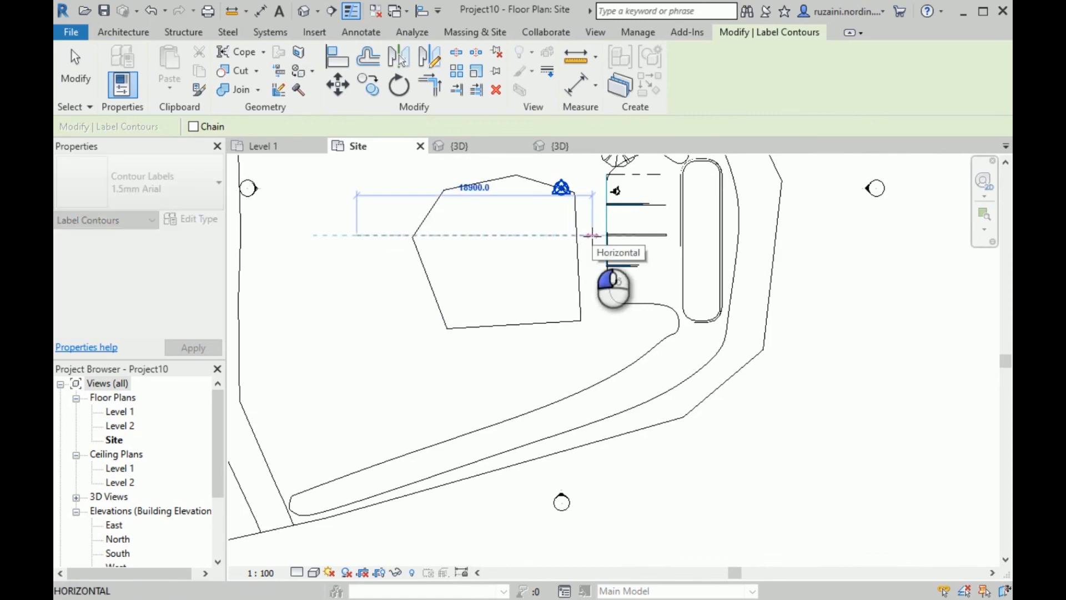
click(833, 236)
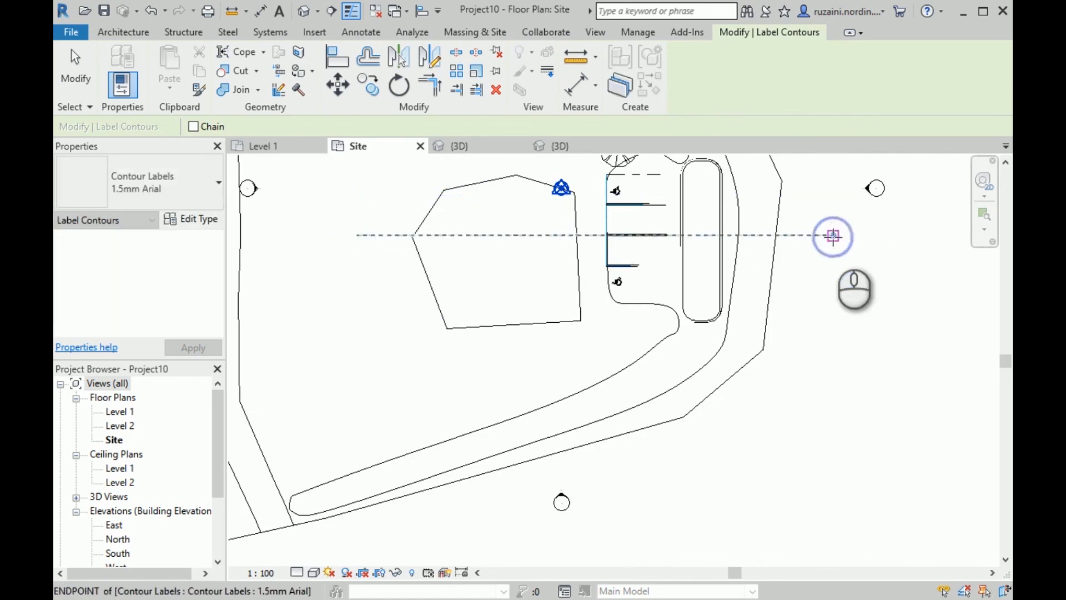
Examine the labels along the horizontal label line where it crosses the pad outline, parking area and driveway in the Site floor plan
scroll(780, 231, up, 6)
scroll(943, 301, down, 5)
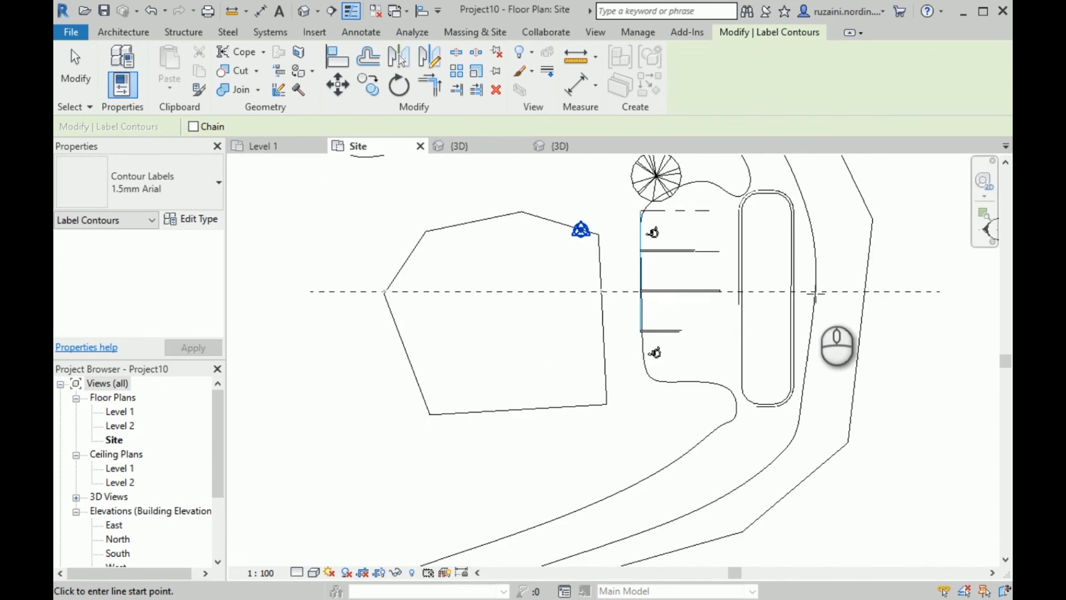
scroll(446, 274, up, 4)
scroll(347, 300, down, 3)
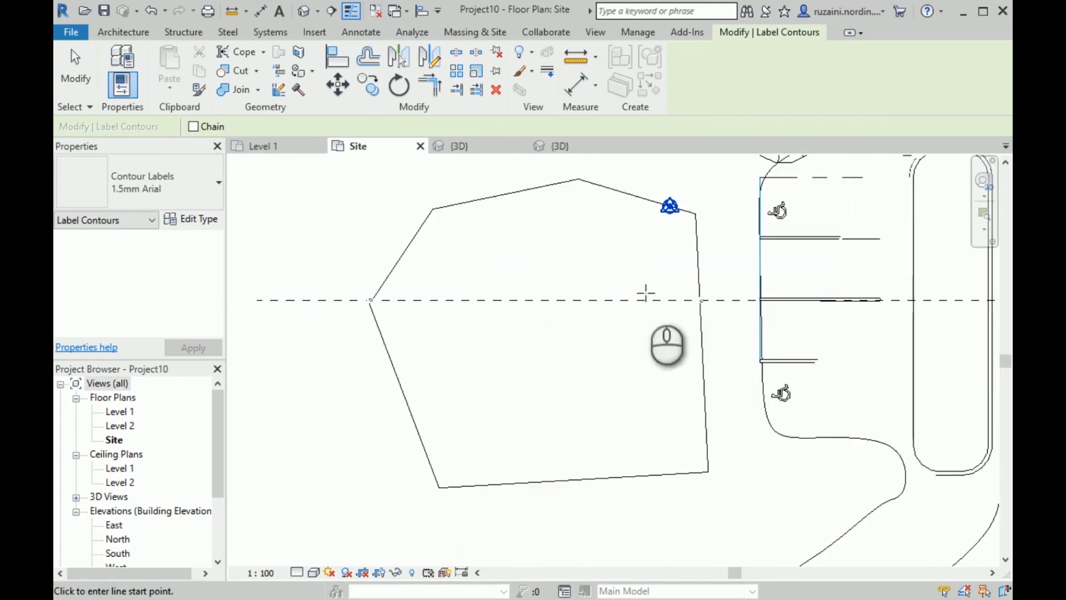
scroll(726, 293, up, 4)
scroll(484, 291, down, 1)
scroll(484, 290, down, 3)
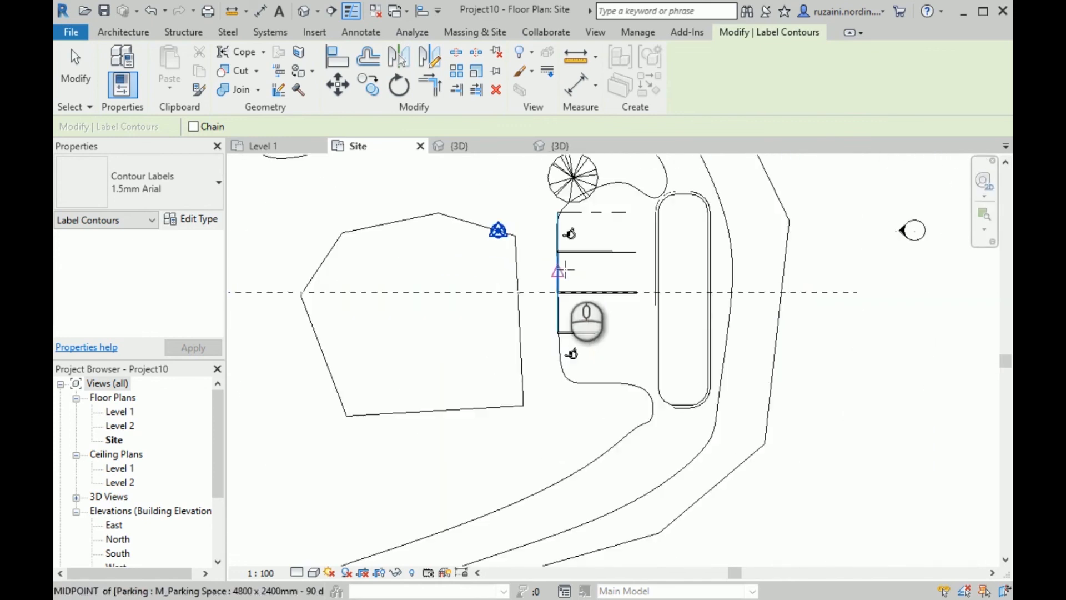
scroll(761, 352, down, 4)
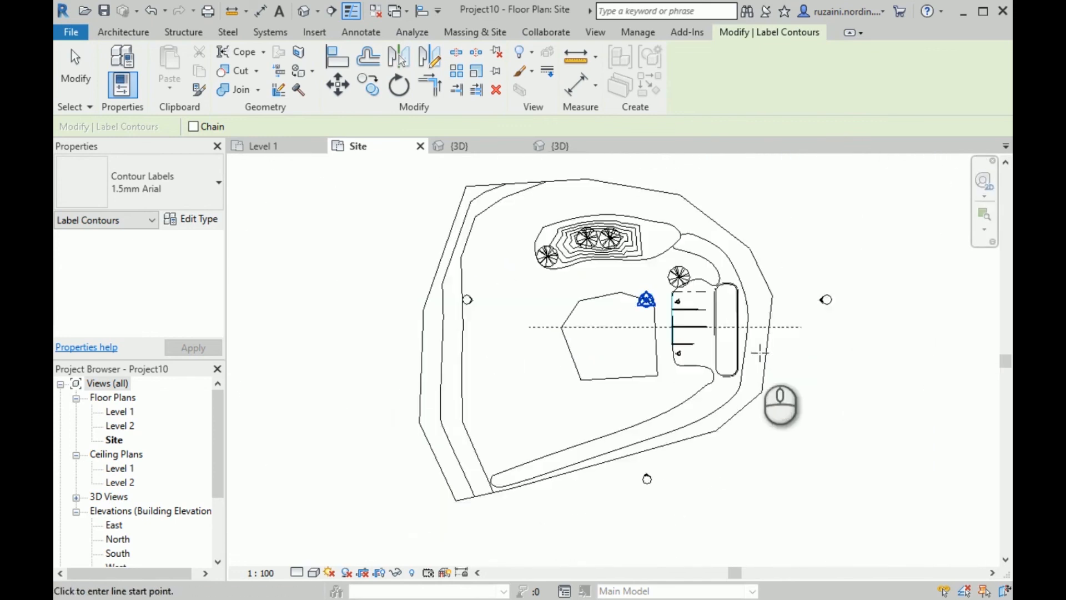
scroll(787, 295, up, 3)
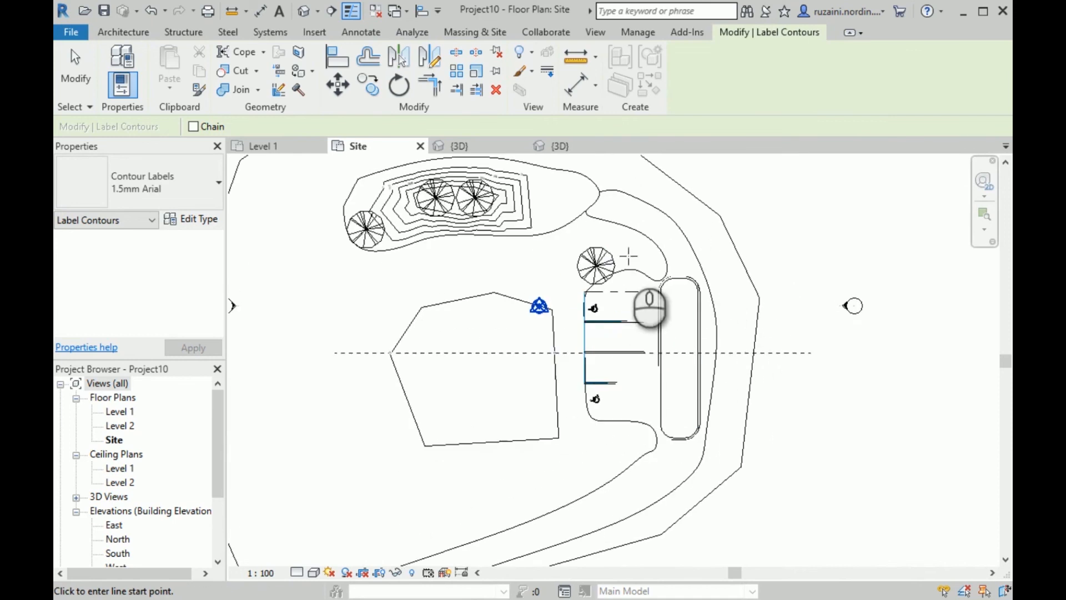
scroll(755, 245, down, 3)
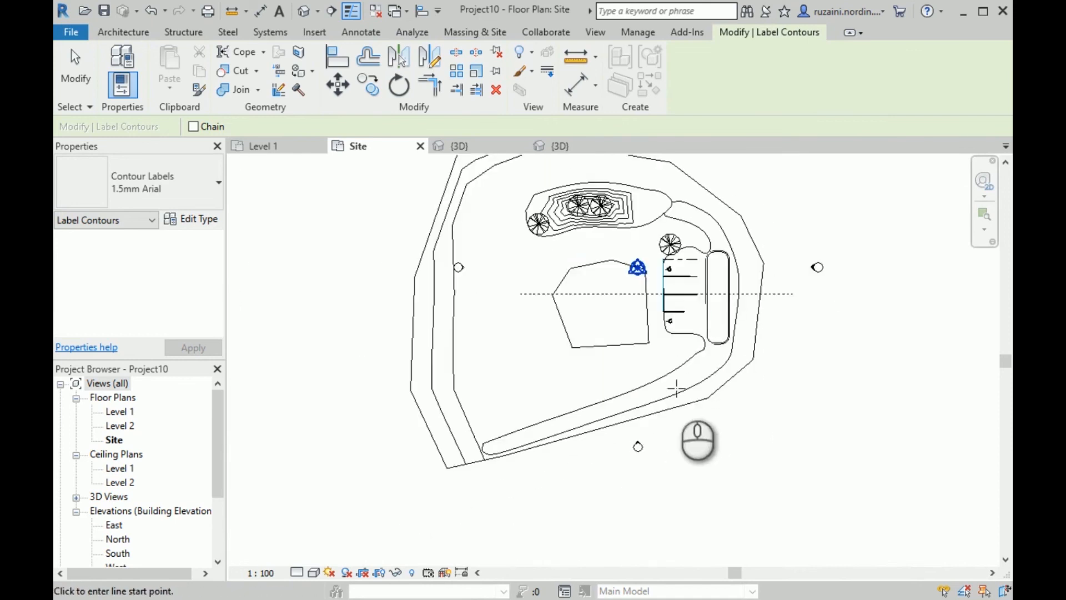
Try to label contours with a diagonal label line across the driveway's southeast bend, from inside the site to outside the boundary
click(661, 357)
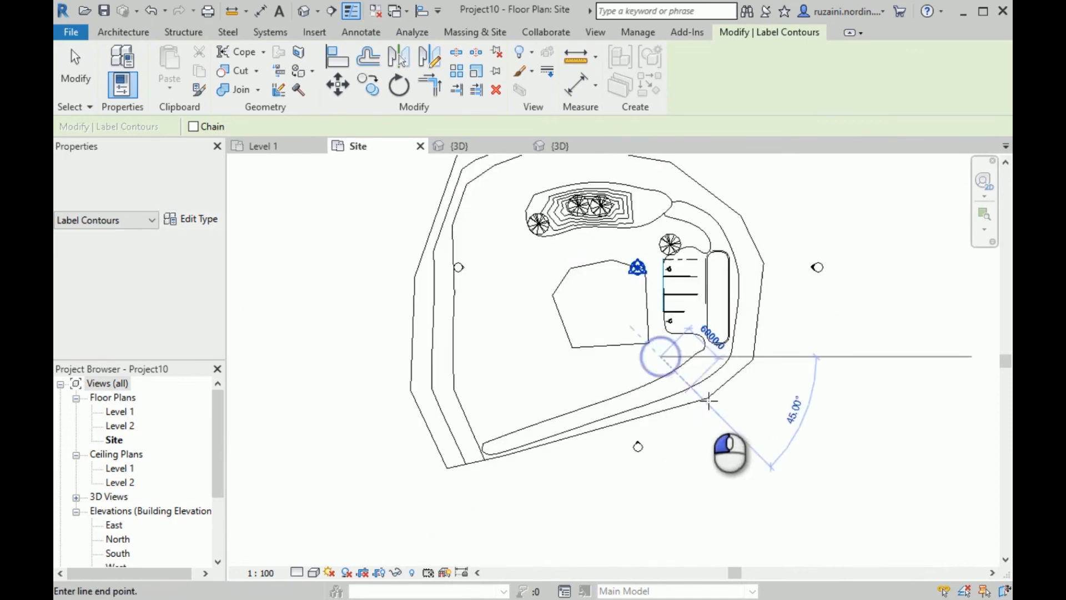
click(754, 435)
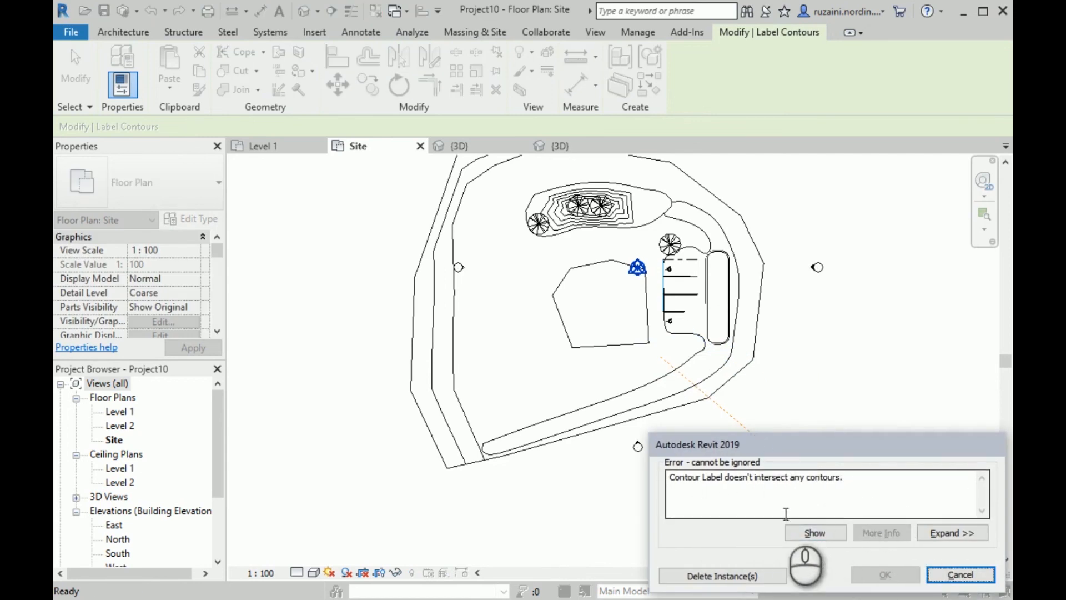
click(775, 575)
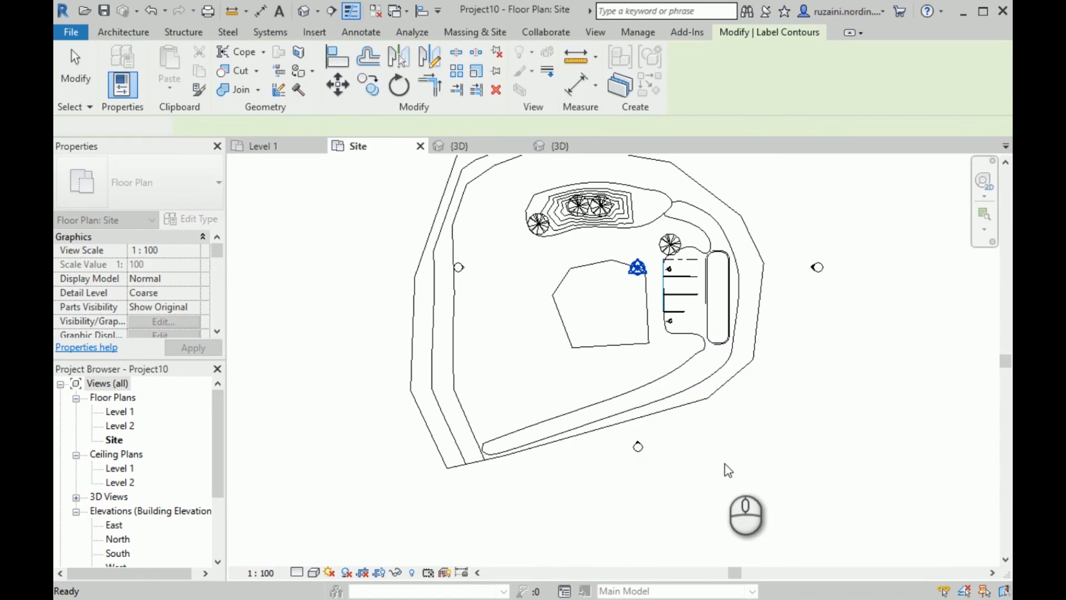
key(Escape)
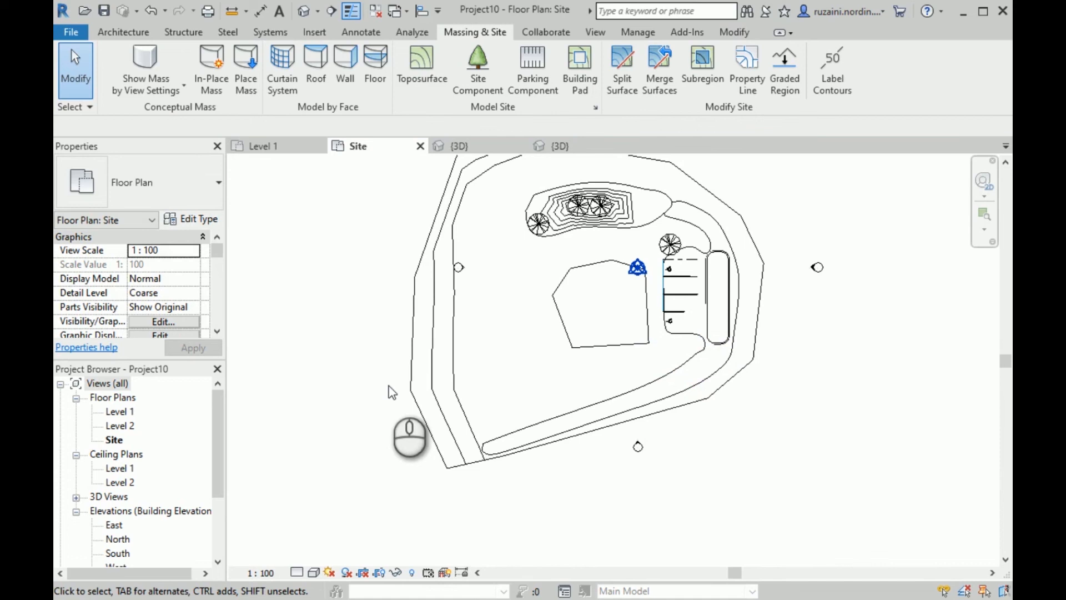
Label the contours near the site's southwest corner with a slightly sloping label line from outside the west boundary to inside the innermost contour
click(825, 87)
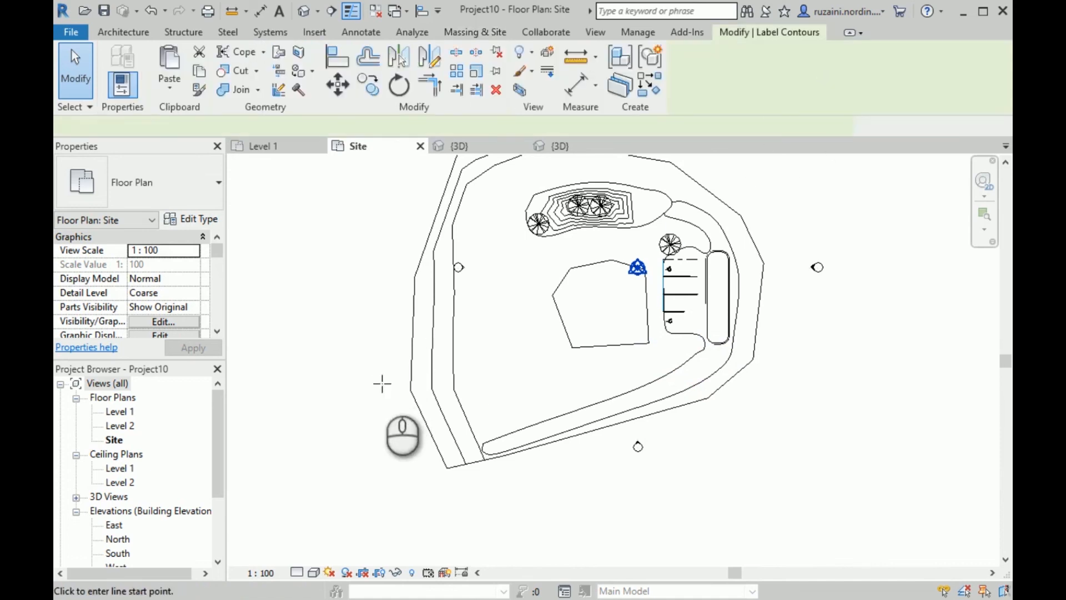
click(529, 377)
scroll(422, 400, up, 5)
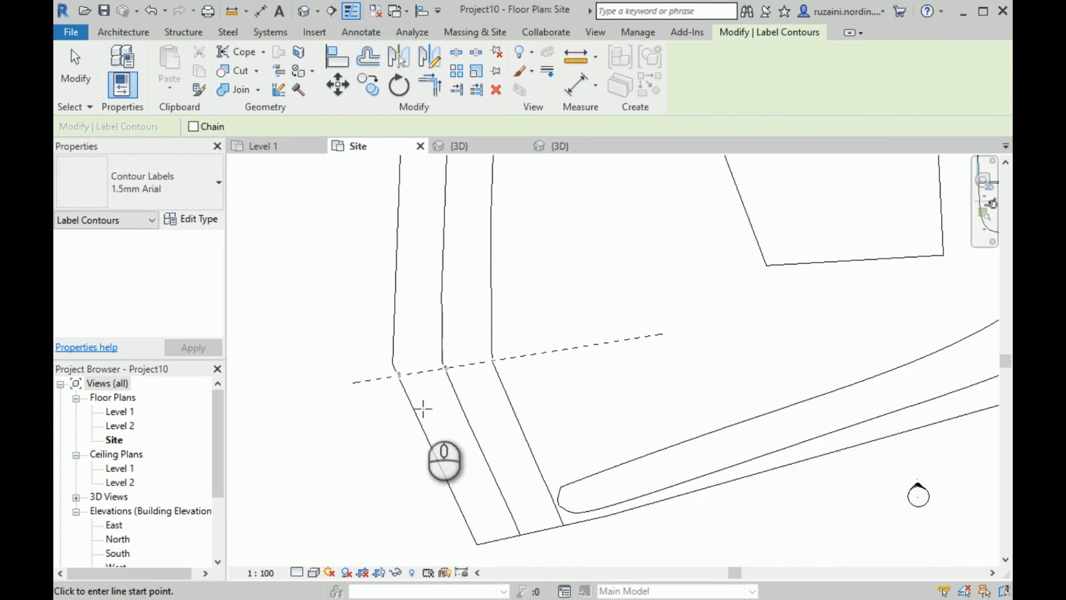
scroll(453, 294, up, 2)
scroll(459, 300, down, 6)
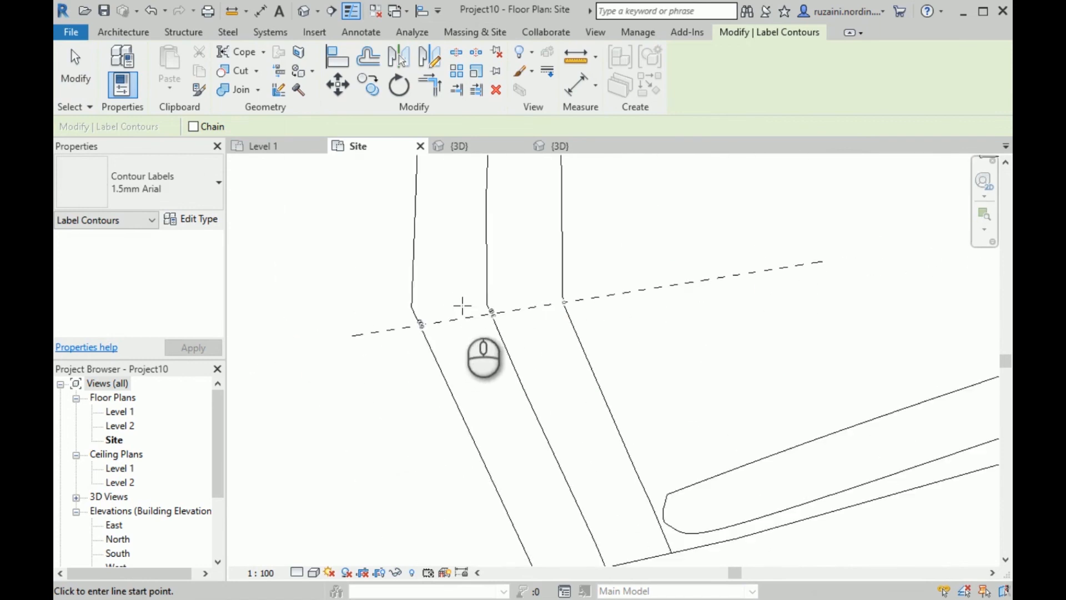
scroll(448, 473, down, 1)
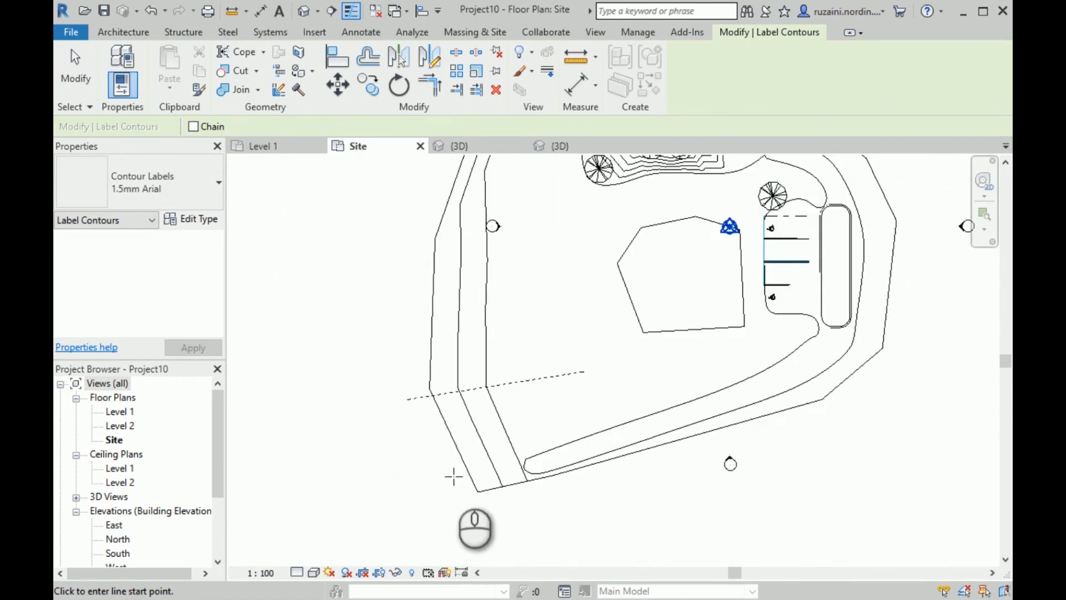
Examine the west-edge contours in the Site floor plan and the whole site model from the front in the 3D view
scroll(454, 476, down, 2)
scroll(428, 329, up, 5)
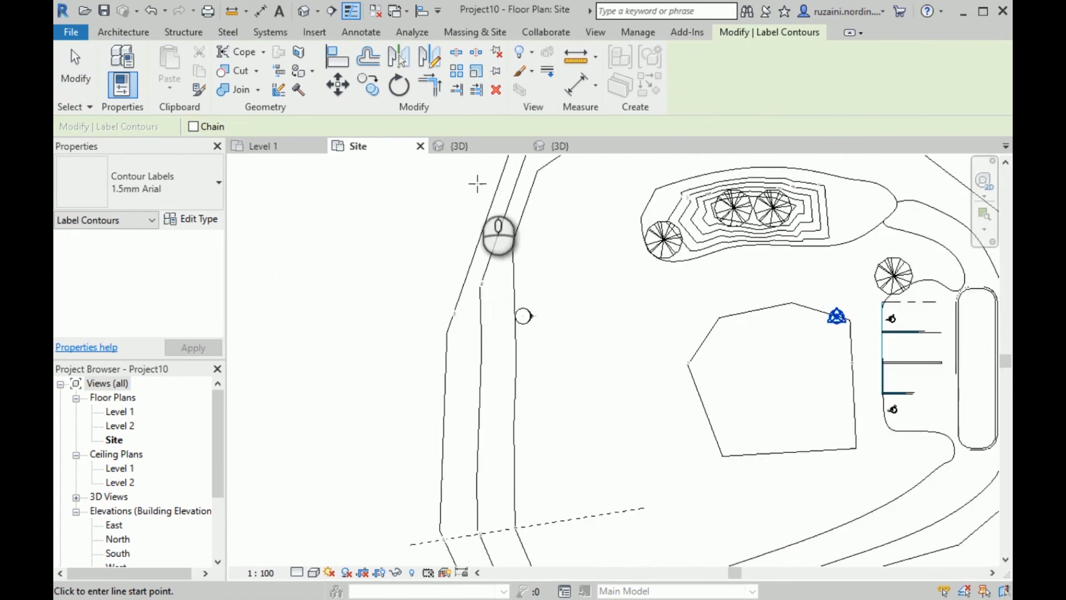
scroll(477, 183, down, 2)
click(482, 147)
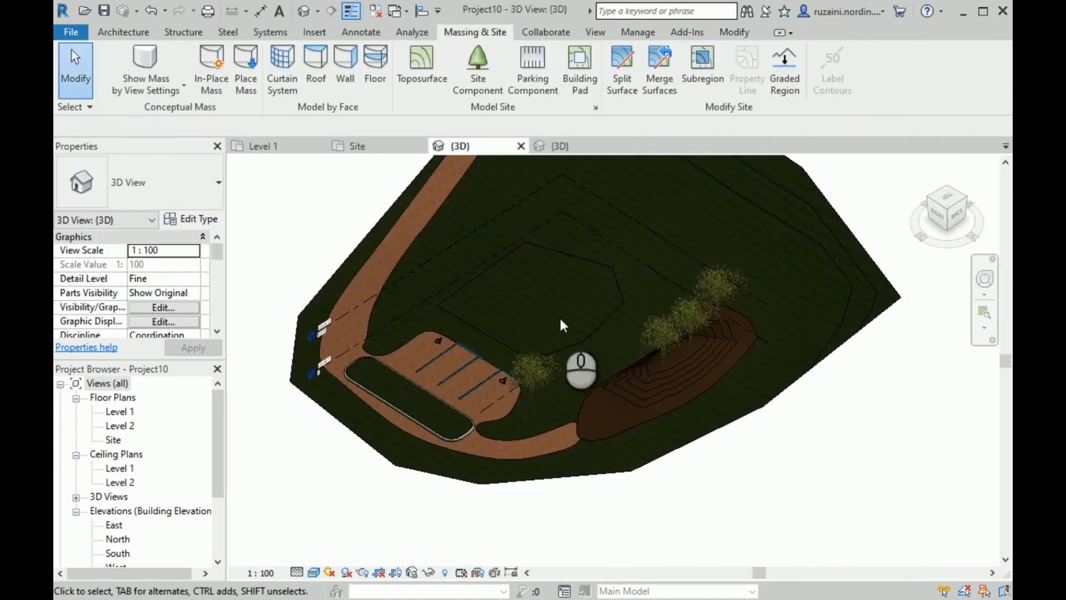
scroll(575, 375, down, 1)
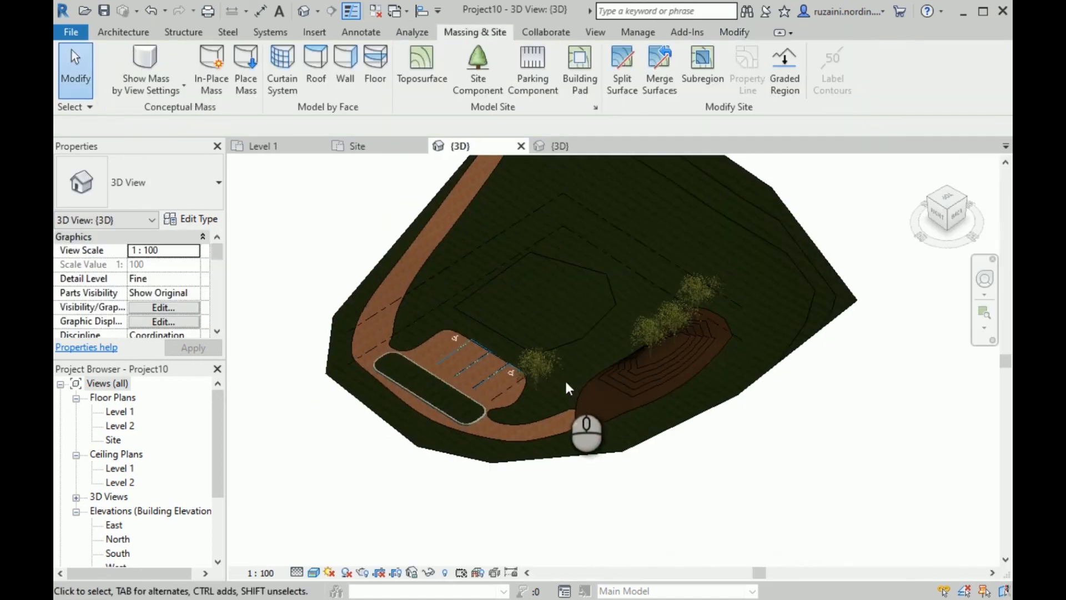
shift+middle_drag(572, 386, 842, 328)
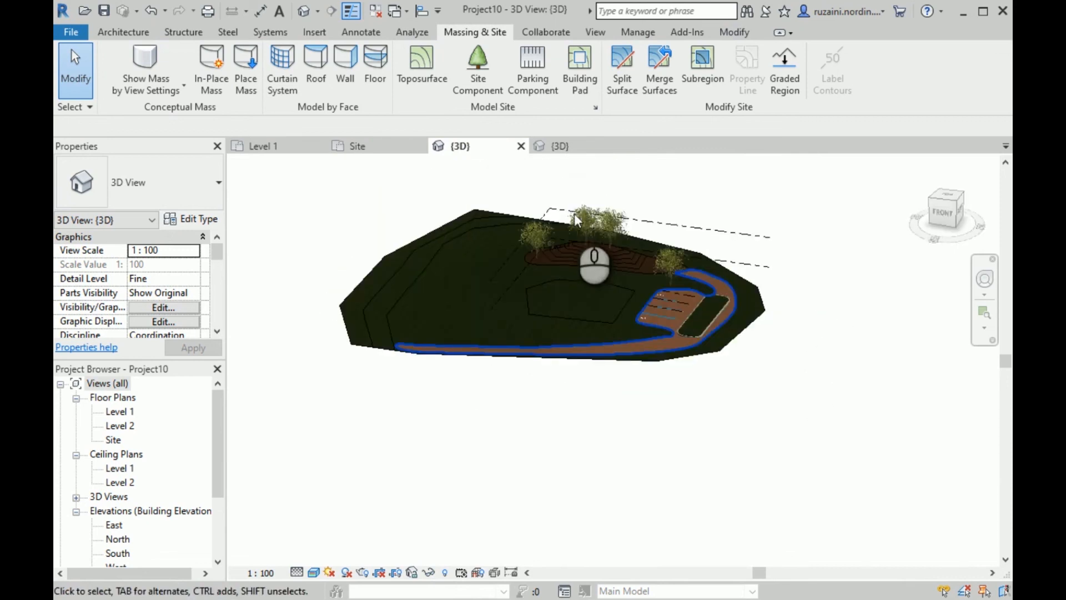
scroll(574, 213, up, 2)
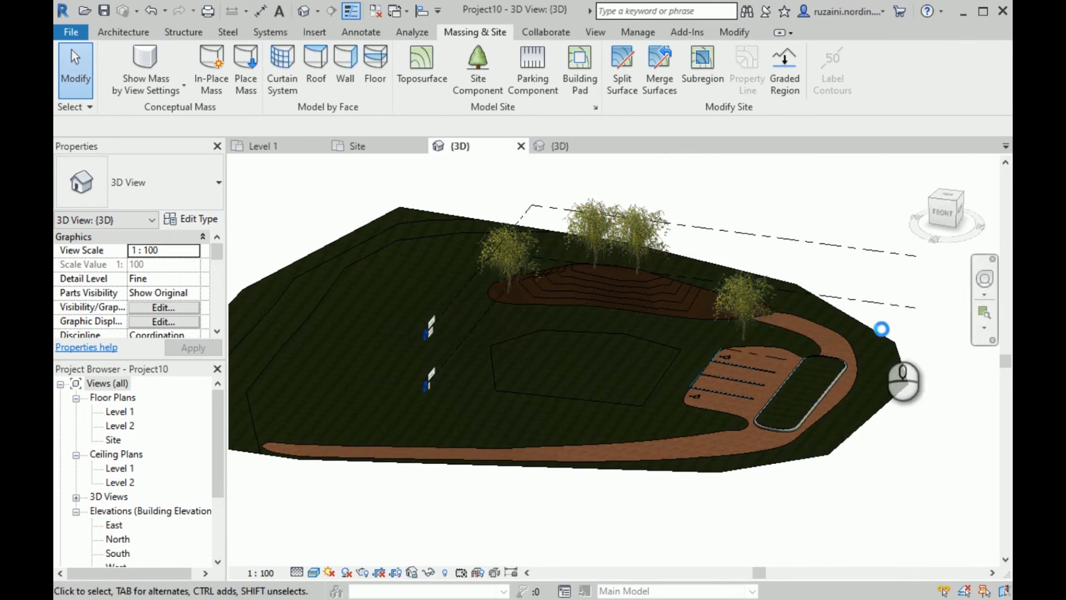
scroll(882, 329, down, 1)
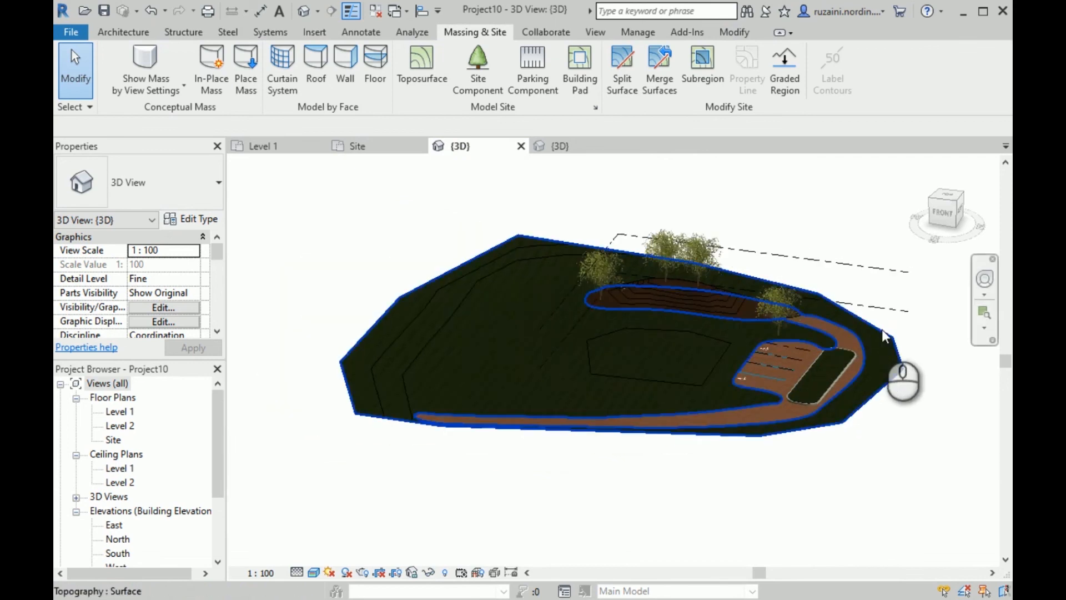